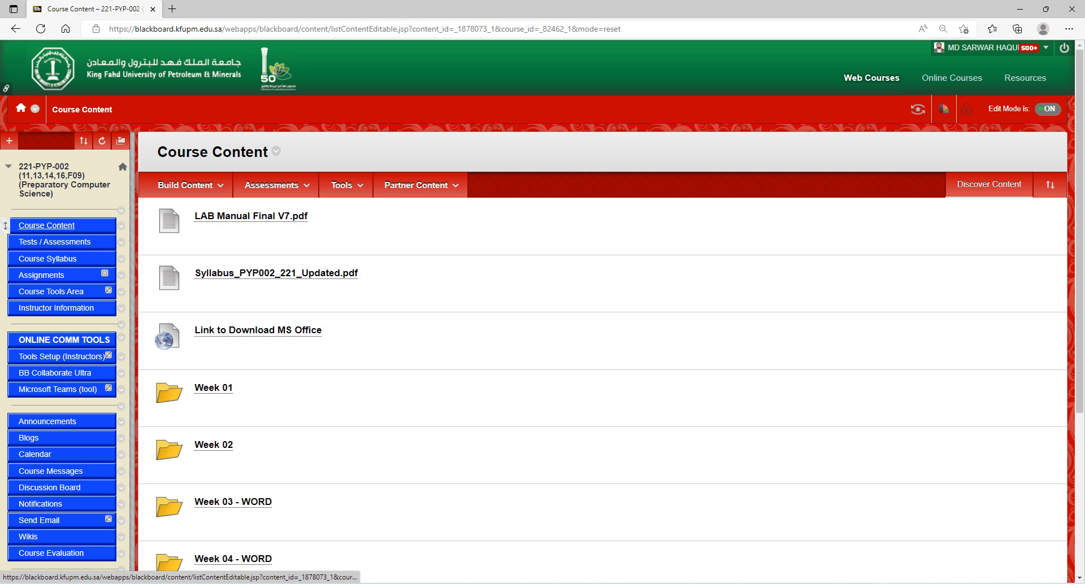
- Download Week03-221.zip from the Week 03 - WORD folder in Course Content
{"action": "left_click", "coordinate": [45, 225]}
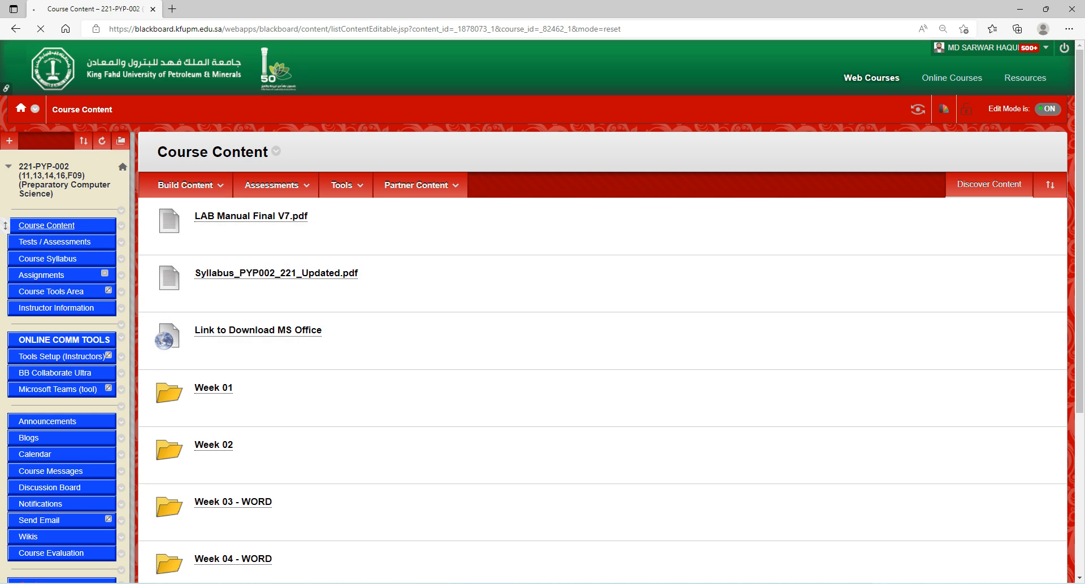
{"action": "scroll", "coordinate": [395, 336], "scroll_direction": "down", "scroll_amount": 1}
{"action": "scroll", "coordinate": [232, 339], "scroll_direction": "down", "scroll_amount": 3}
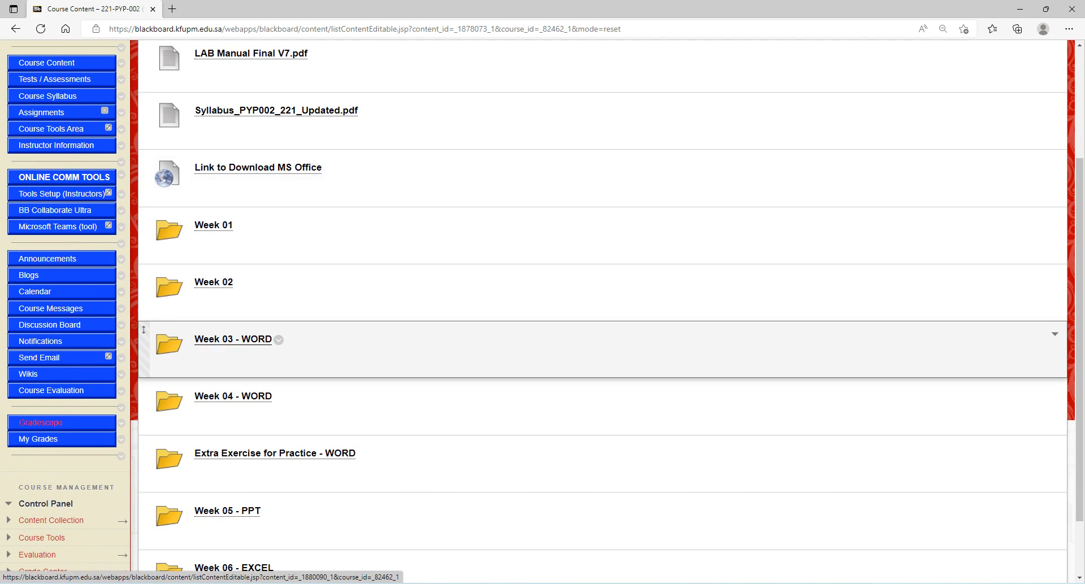
{"action": "left_click", "coordinate": [233, 339]}
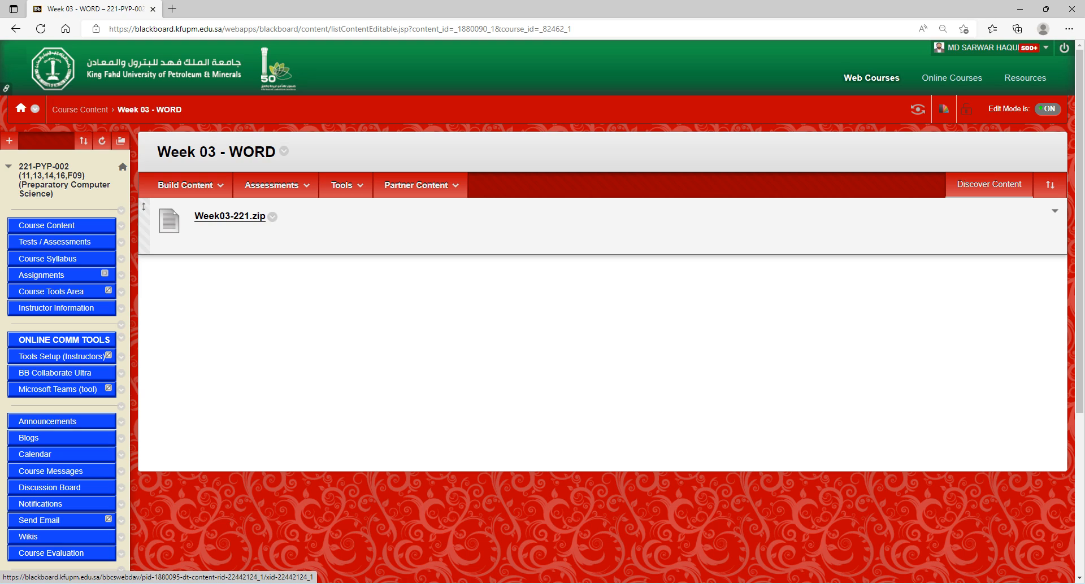
{"action": "left_click", "coordinate": [230, 216]}
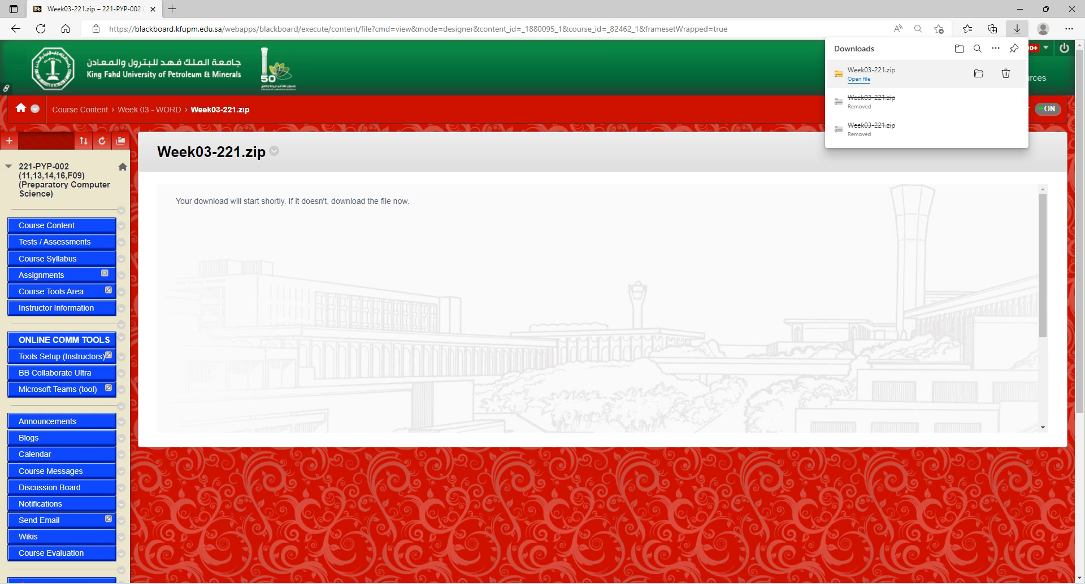
- Open Week03-221.zip, cancel its extraction, and close the archive window
{"action": "left_click", "coordinate": [859, 79]}
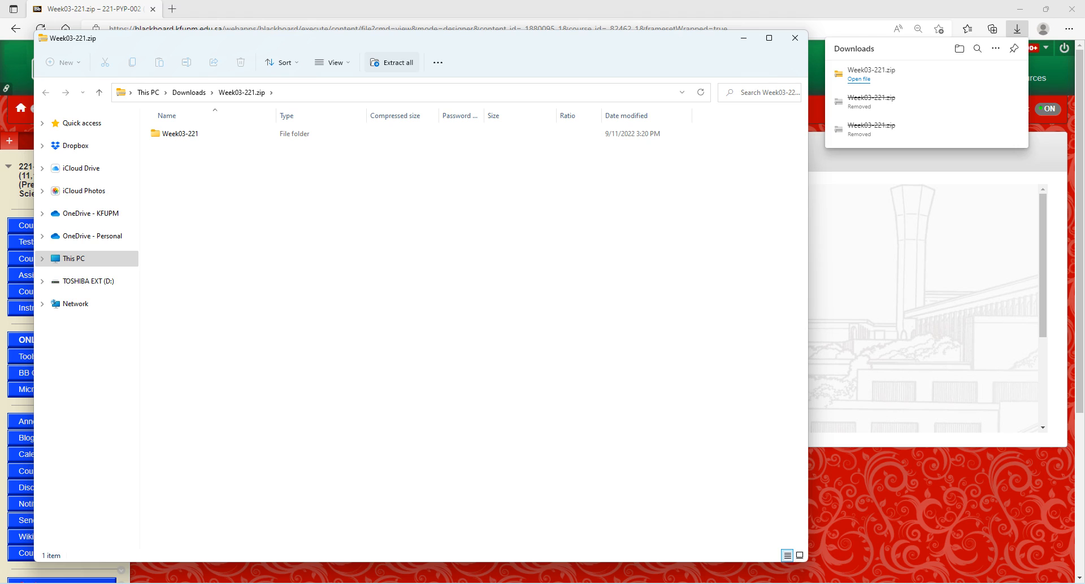
{"action": "left_click", "coordinate": [391, 63]}
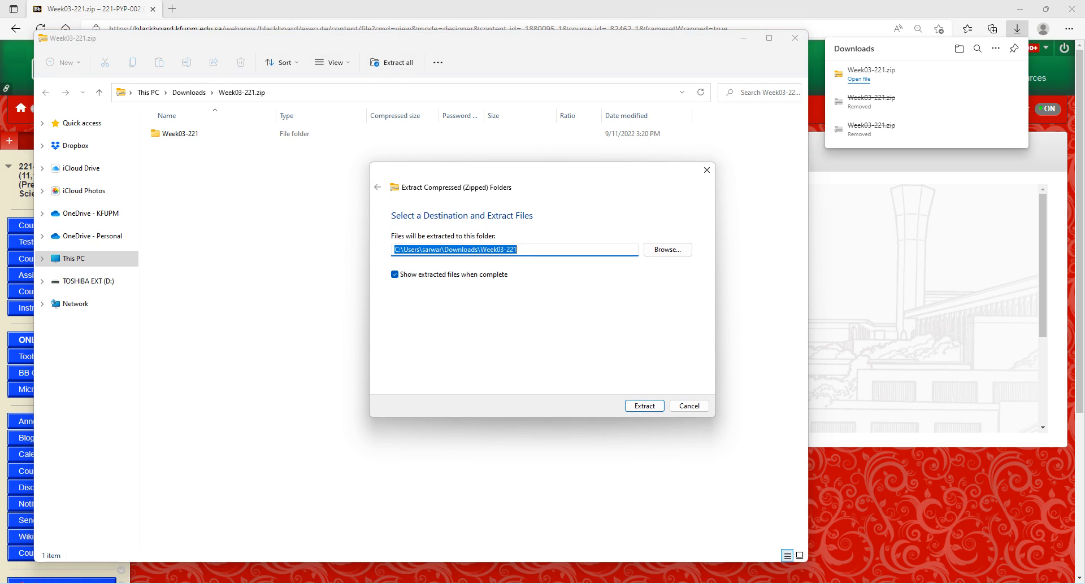
{"action": "left_click_drag", "start_coordinate": [531, 172], "coordinate": [524, 189]}
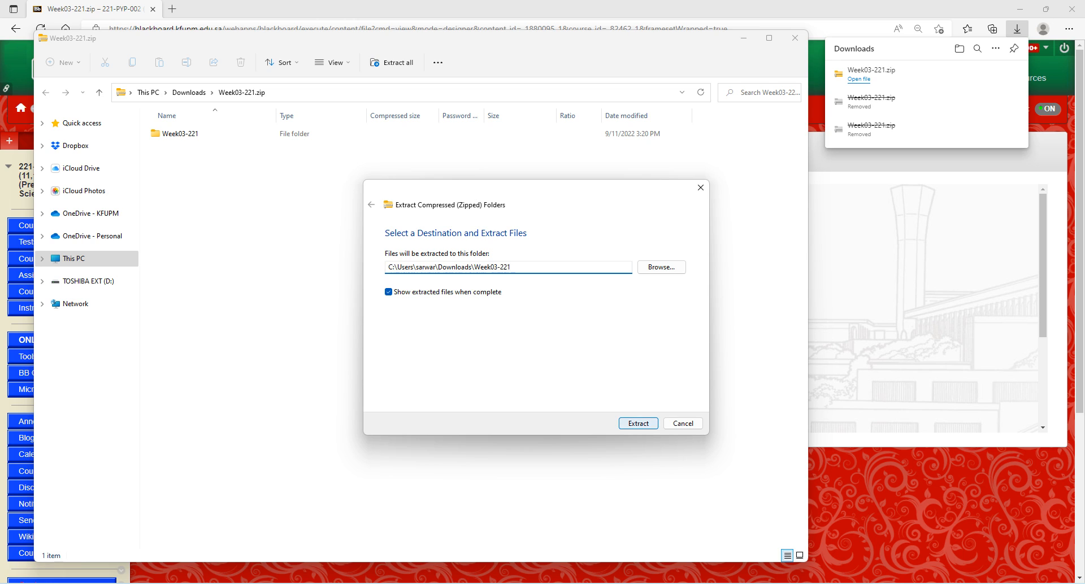
{"action": "left_click", "coordinate": [682, 423]}
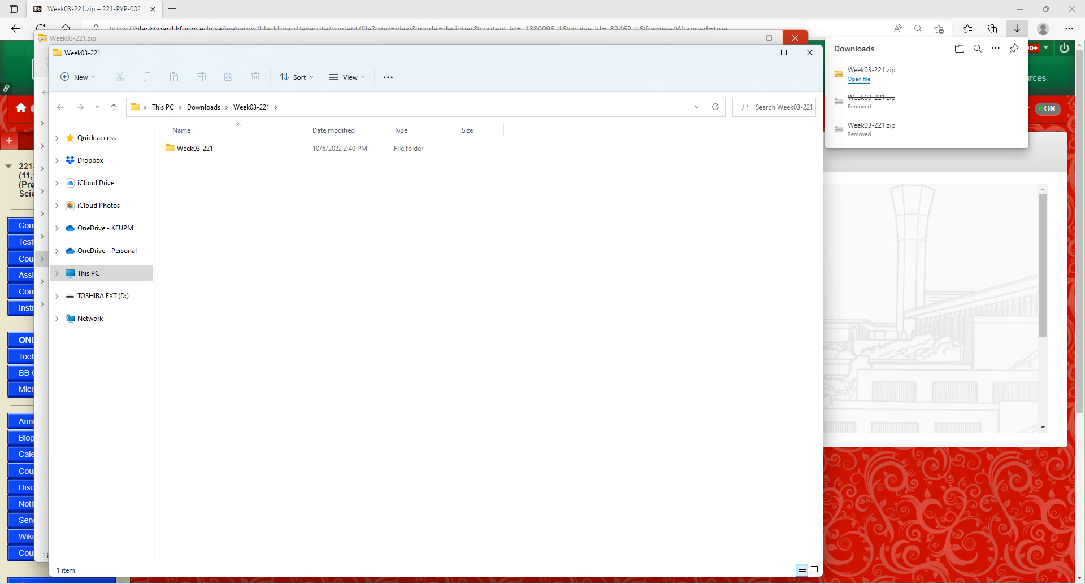
{"action": "left_click", "coordinate": [795, 38]}
- Go through the nested Week03-221 folders into Week 03 and open Word-01-Output.pdf
{"action": "double_click", "coordinate": [195, 149]}
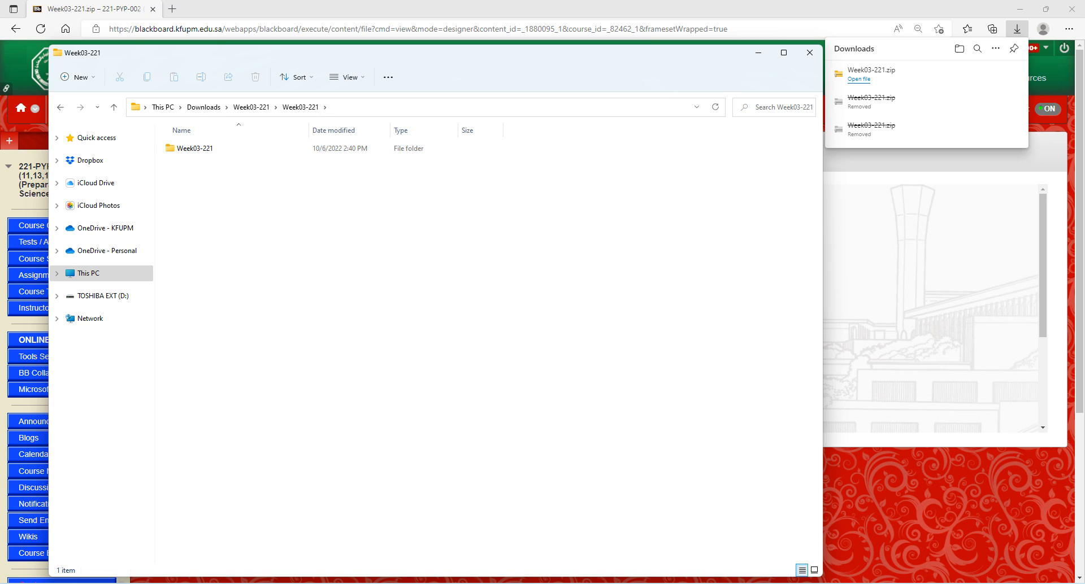
{"action": "double_click", "coordinate": [195, 149]}
{"action": "double_click", "coordinate": [195, 149]}
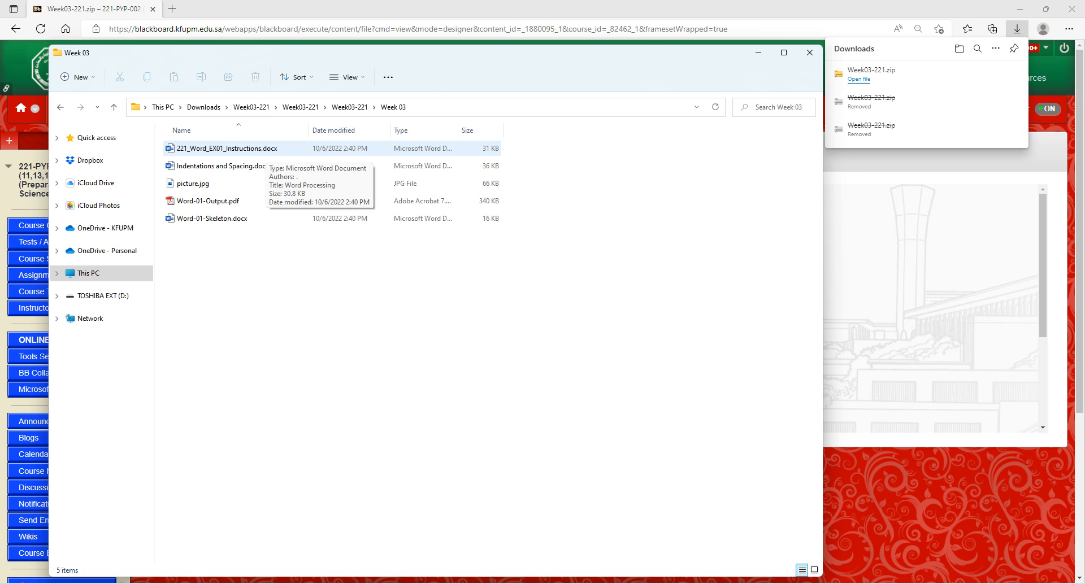
{"action": "left_click", "coordinate": [226, 201]}
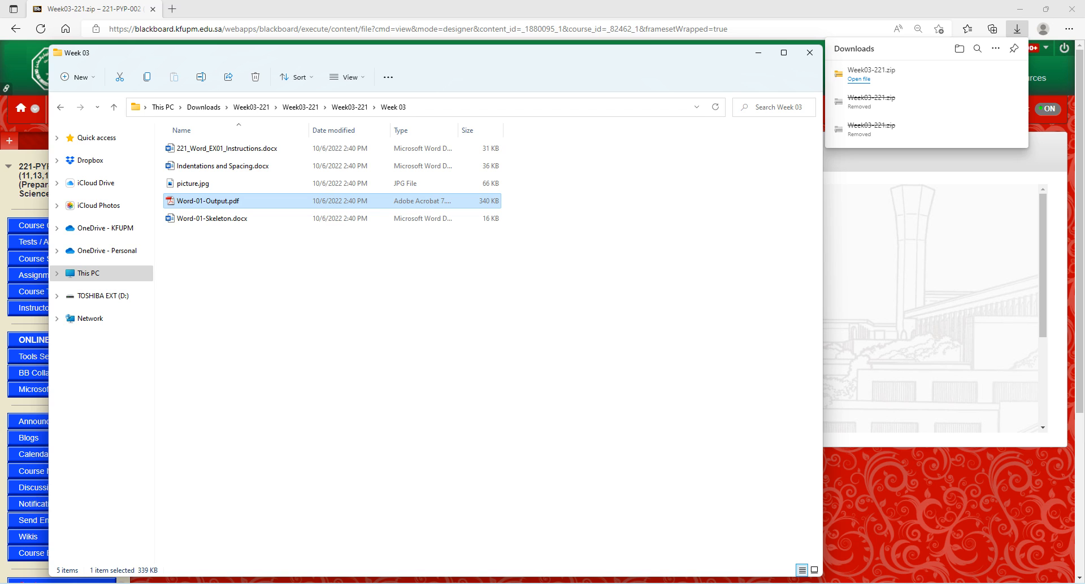
{"action": "double_click", "coordinate": [226, 201]}
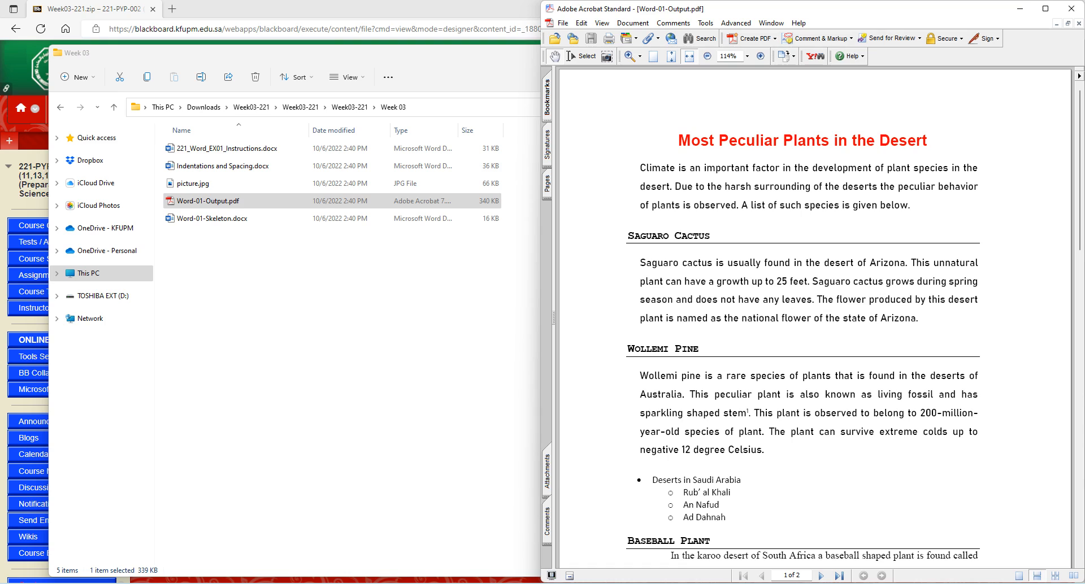
{"action": "scroll", "coordinate": [813, 316], "scroll_direction": "down", "scroll_amount": 3}
{"action": "scroll", "coordinate": [814, 316], "scroll_direction": "down", "scroll_amount": 20}
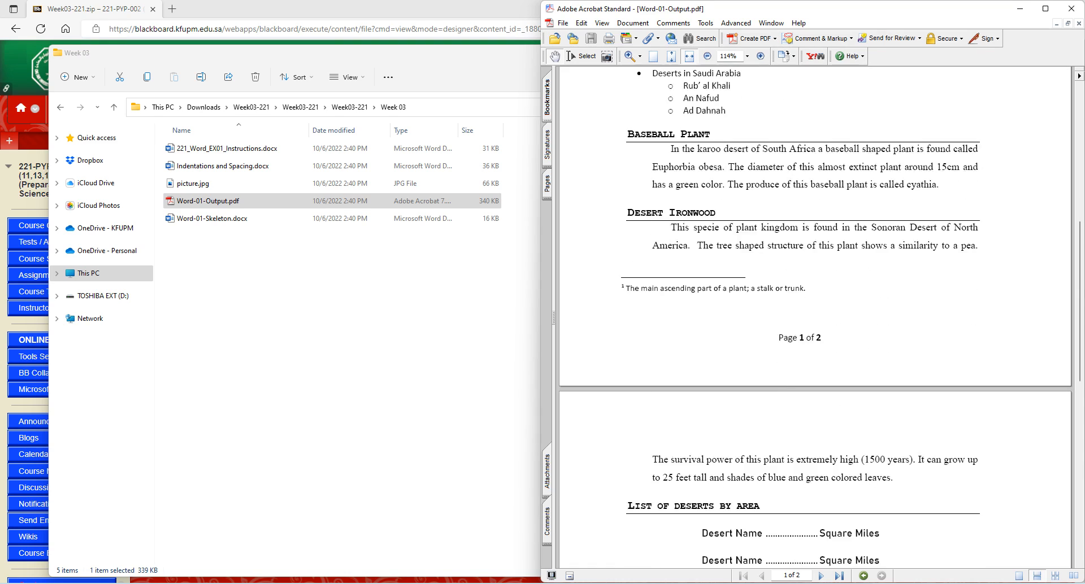
{"action": "scroll", "coordinate": [814, 316], "scroll_direction": "up", "scroll_amount": 20}
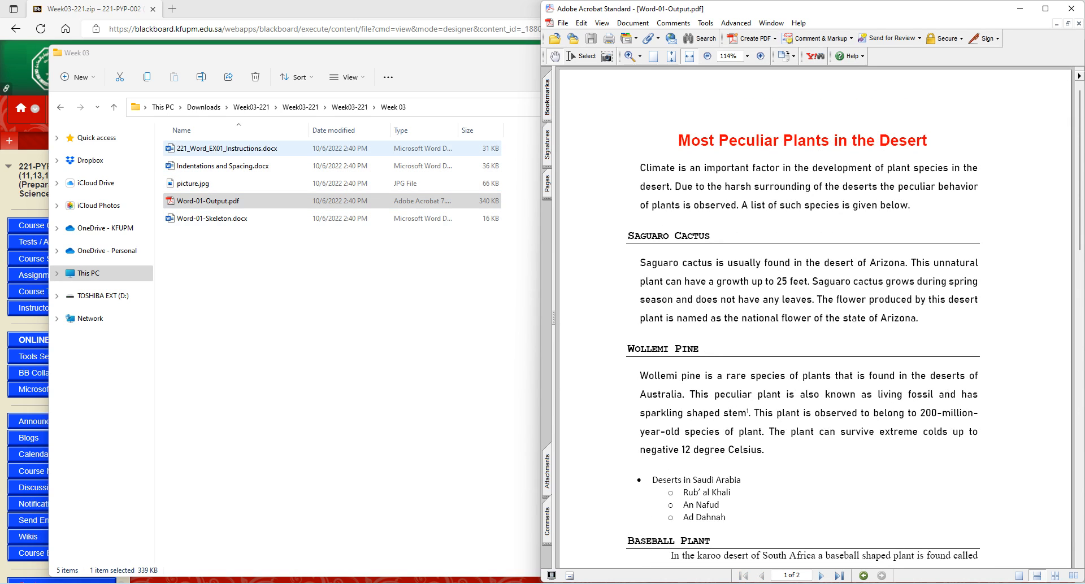
{"action": "double_click", "coordinate": [226, 149]}
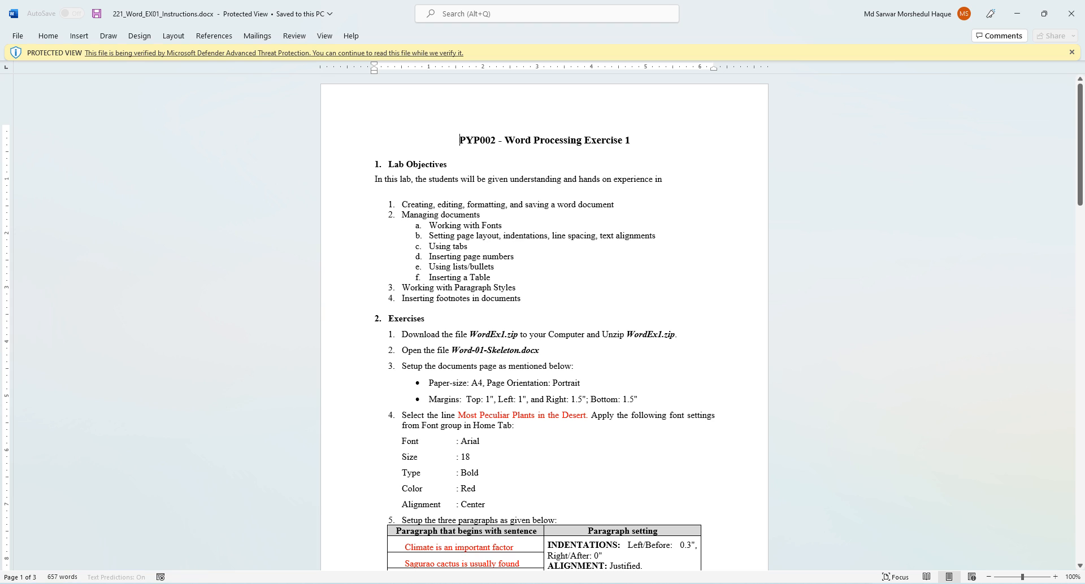
- Scroll through all three pages of 221_Word_EX01_Instructions.docx and back to the top
{"action": "scroll", "coordinate": [544, 322], "scroll_direction": "down", "scroll_amount": 3}
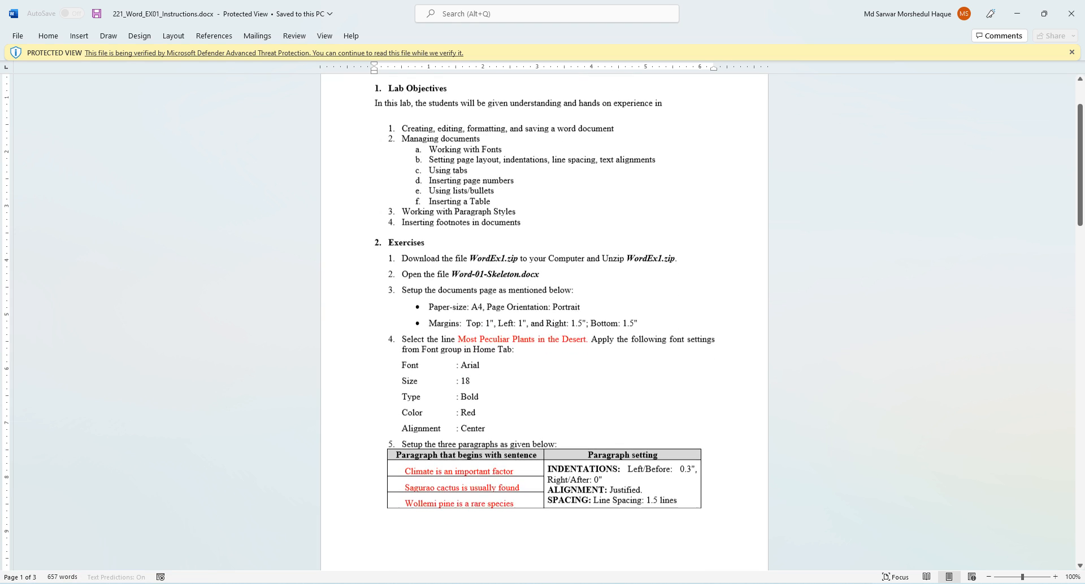
{"action": "scroll", "coordinate": [544, 322], "scroll_direction": "down", "scroll_amount": 20}
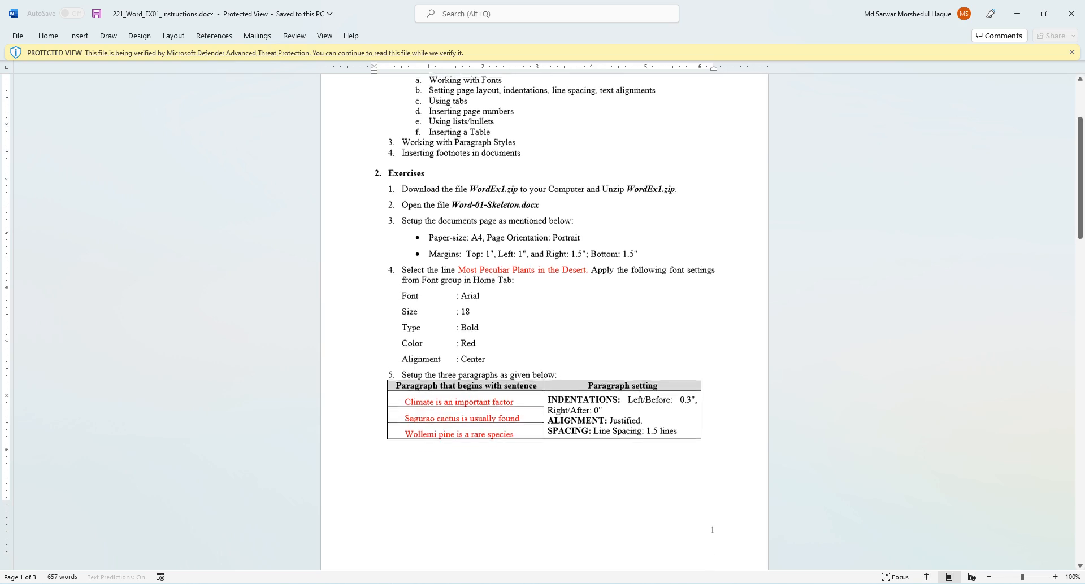
{"action": "scroll", "coordinate": [544, 322], "scroll_direction": "down", "scroll_amount": 20}
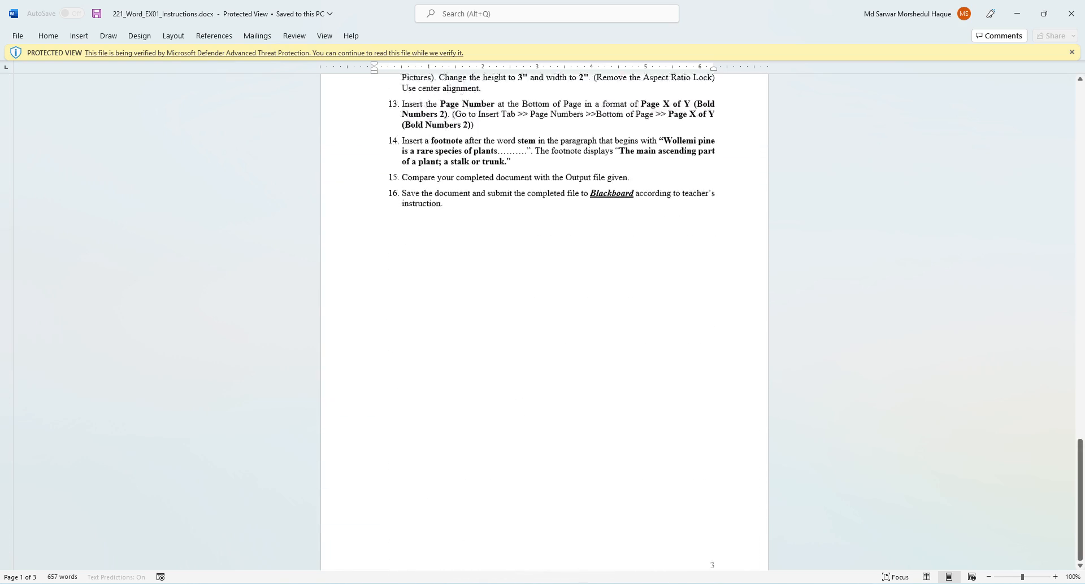
{"action": "scroll", "coordinate": [544, 322], "scroll_direction": "up", "scroll_amount": 20}
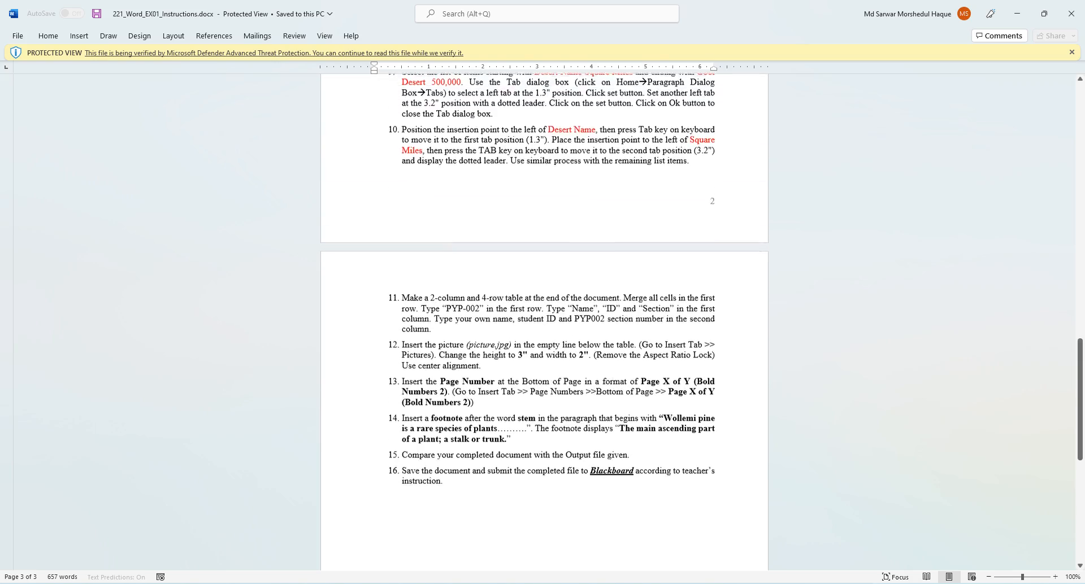
{"action": "scroll", "coordinate": [544, 322], "scroll_direction": "up", "scroll_amount": 20}
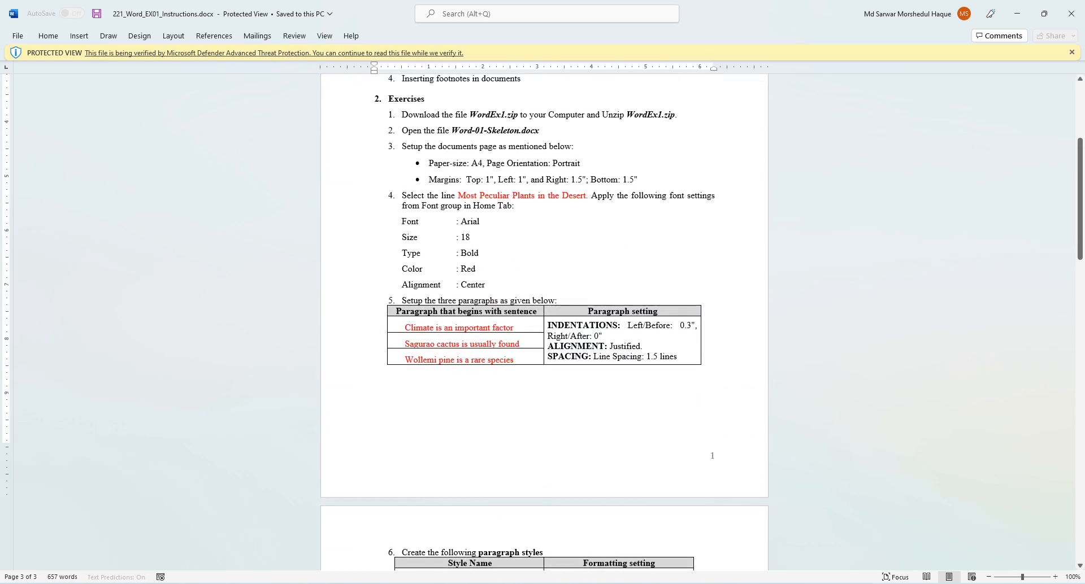
{"action": "scroll", "coordinate": [544, 322], "scroll_direction": "up", "scroll_amount": 1}
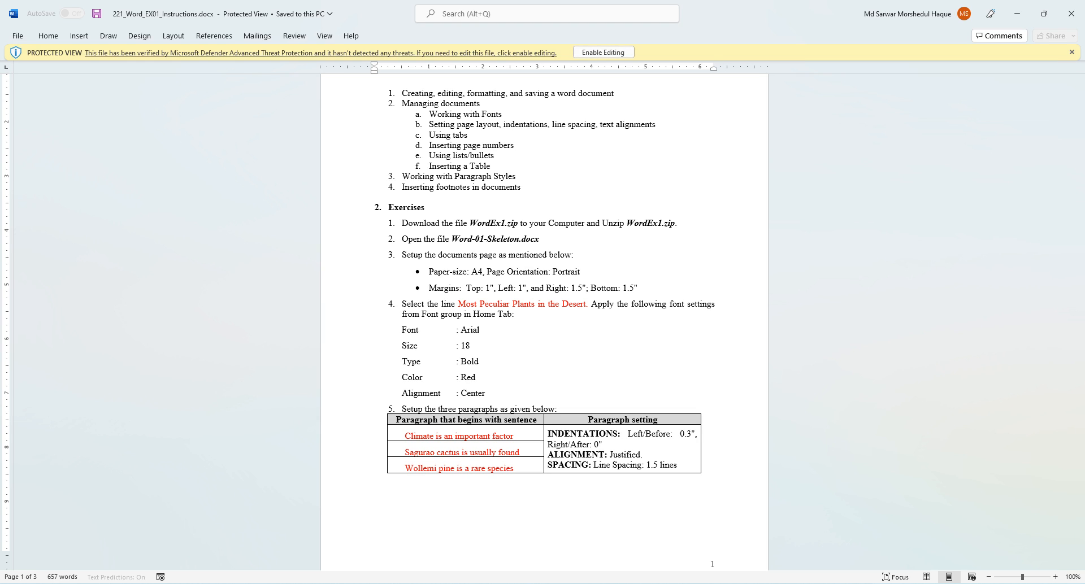
- Enable editing on the instructions document and zoom it to 150%
{"action": "left_click", "coordinate": [603, 52]}
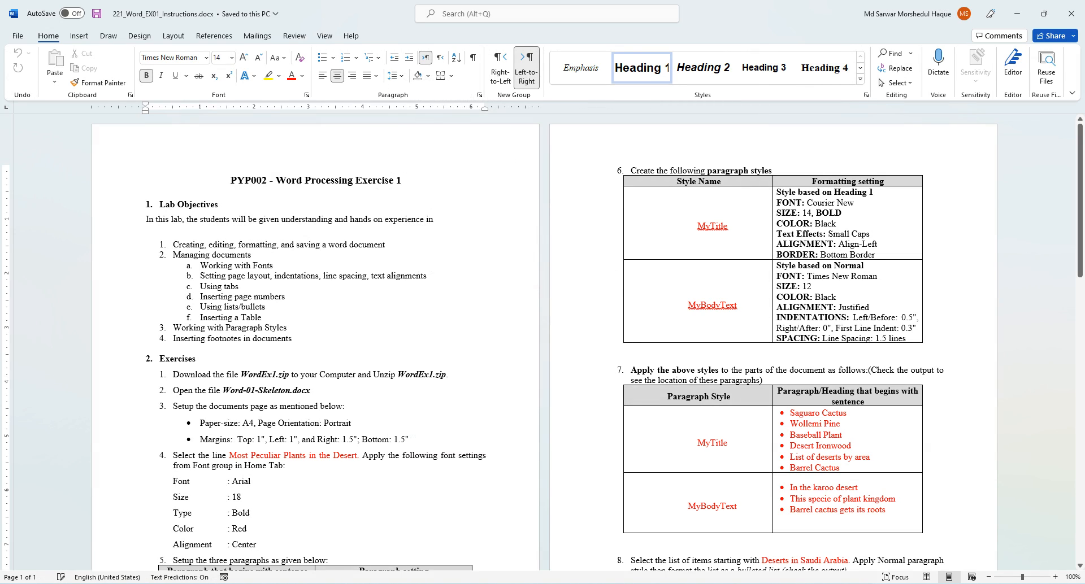
{"action": "scroll", "coordinate": [543, 342], "scroll_direction": "down", "scroll_amount": 2}
{"action": "scroll", "coordinate": [542, 342], "scroll_direction": "down", "scroll_amount": 4}
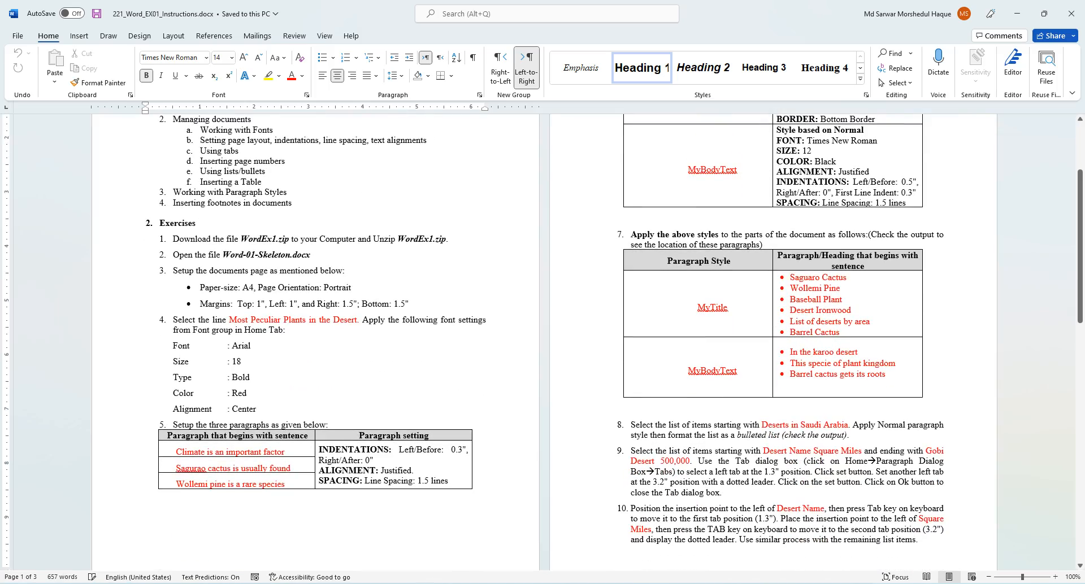
{"action": "scroll", "coordinate": [542, 342], "scroll_direction": "up", "scroll_amount": 4}
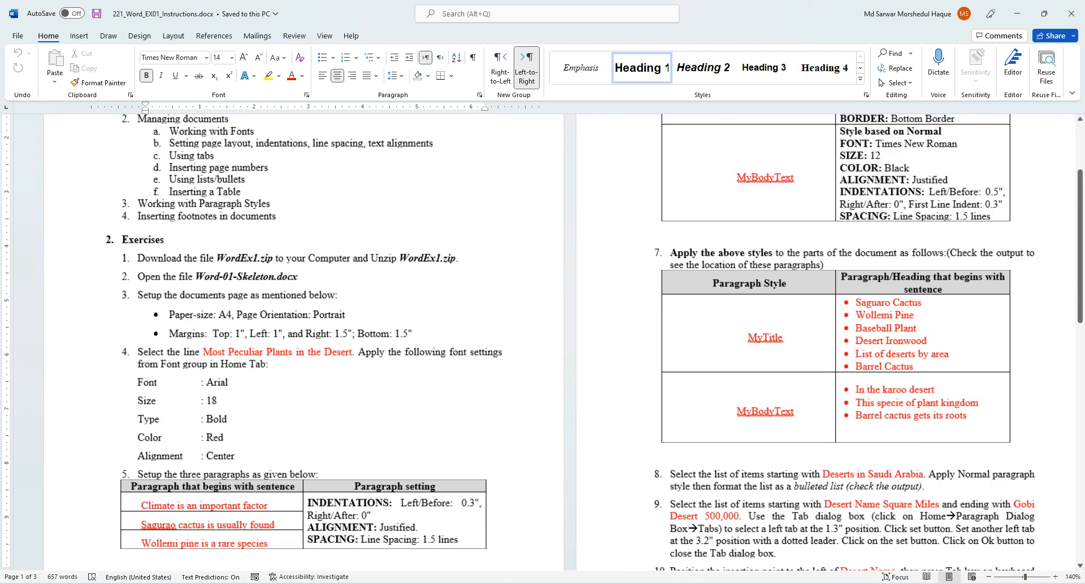
{"action": "scroll", "coordinate": [543, 342], "scroll_direction": "up", "scroll_amount": 1, "text": "ctrl"}
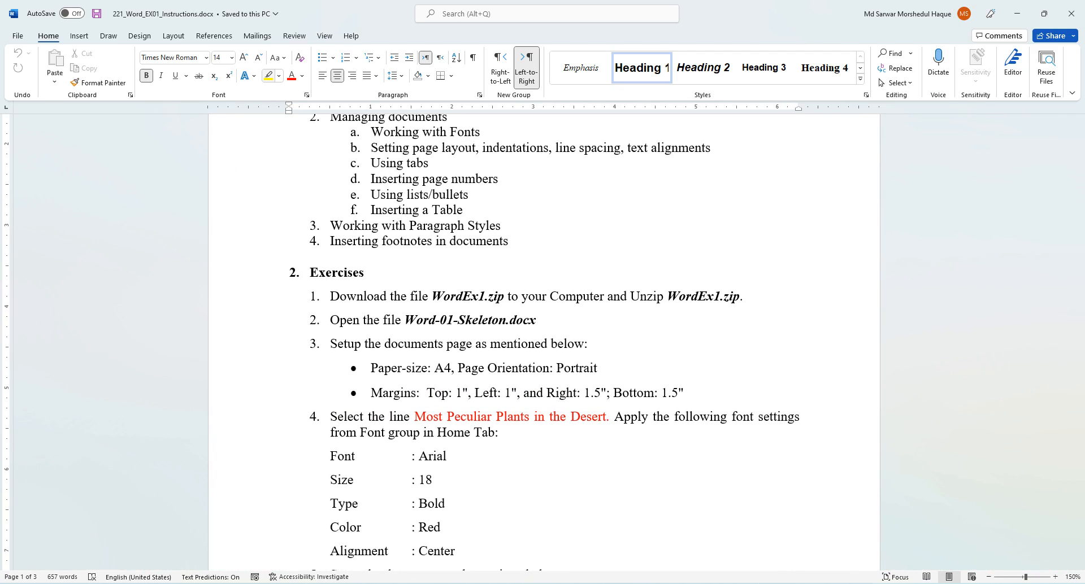
- Highlight exercise steps 1 and 2 in yellow, then minimize Word
{"action": "mouse_move", "coordinate": [330, 296]}
{"action": "left_mouse_down"}
{"action": "mouse_move", "coordinate": [507, 320]}
{"action": "mouse_move", "coordinate": [630, 296]}
{"action": "mouse_move", "coordinate": [749, 296]}
{"action": "left_mouse_up"}
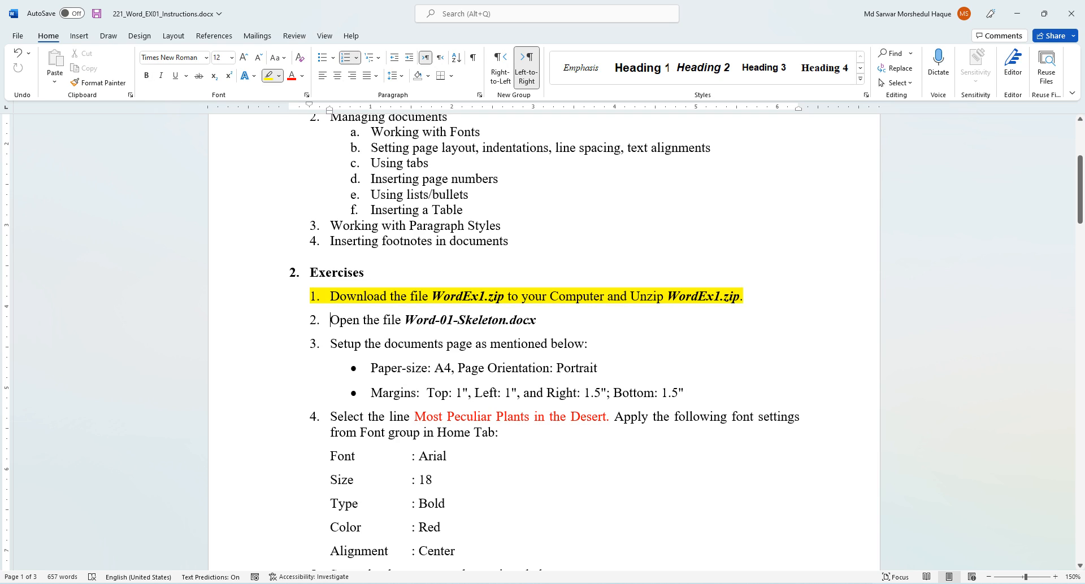
{"action": "left_click_drag", "start_coordinate": [541, 320], "coordinate": [330, 320]}
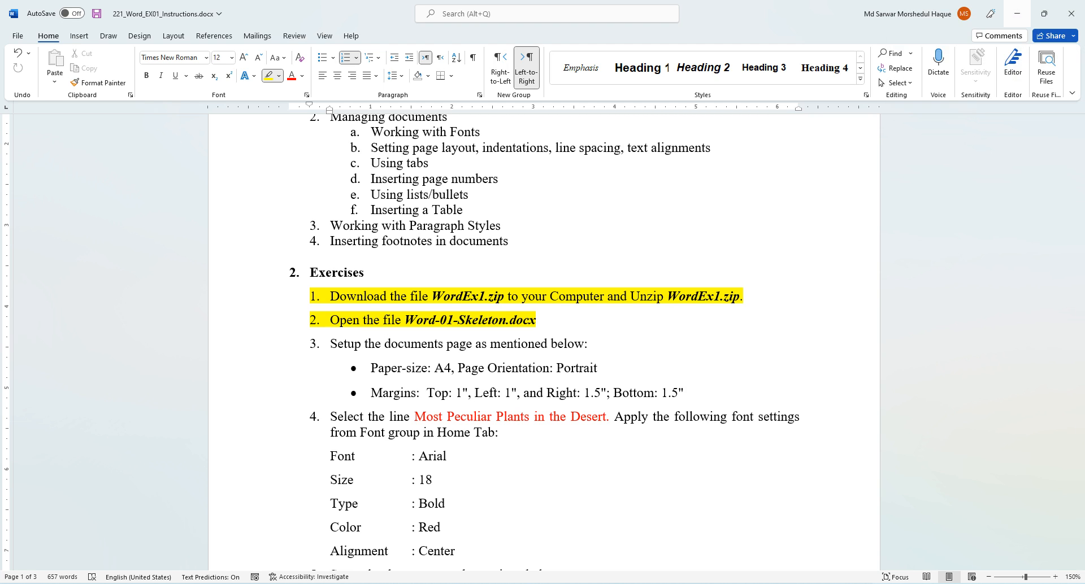
{"action": "left_click", "coordinate": [1016, 13]}
- Open Word-01-Skeleton.docx and compare it against the Word-01-Output.pdf sample
{"action": "double_click", "coordinate": [212, 218]}
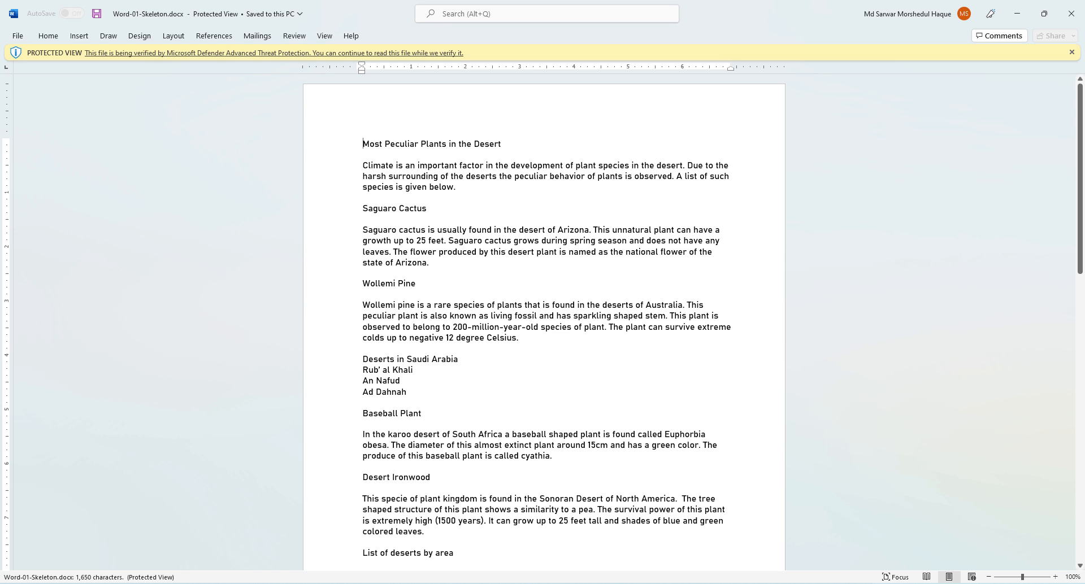
{"action": "scroll", "coordinate": [544, 322], "scroll_direction": "down", "scroll_amount": 20}
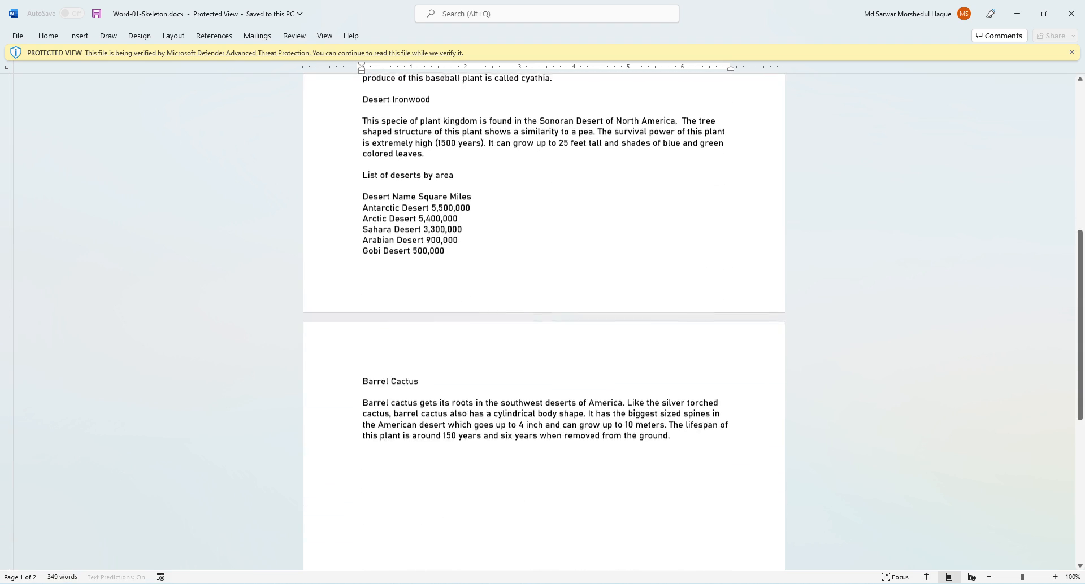
{"action": "scroll", "coordinate": [544, 322], "scroll_direction": "up", "scroll_amount": 2}
{"action": "scroll", "coordinate": [544, 322], "scroll_direction": "up", "scroll_amount": 12}
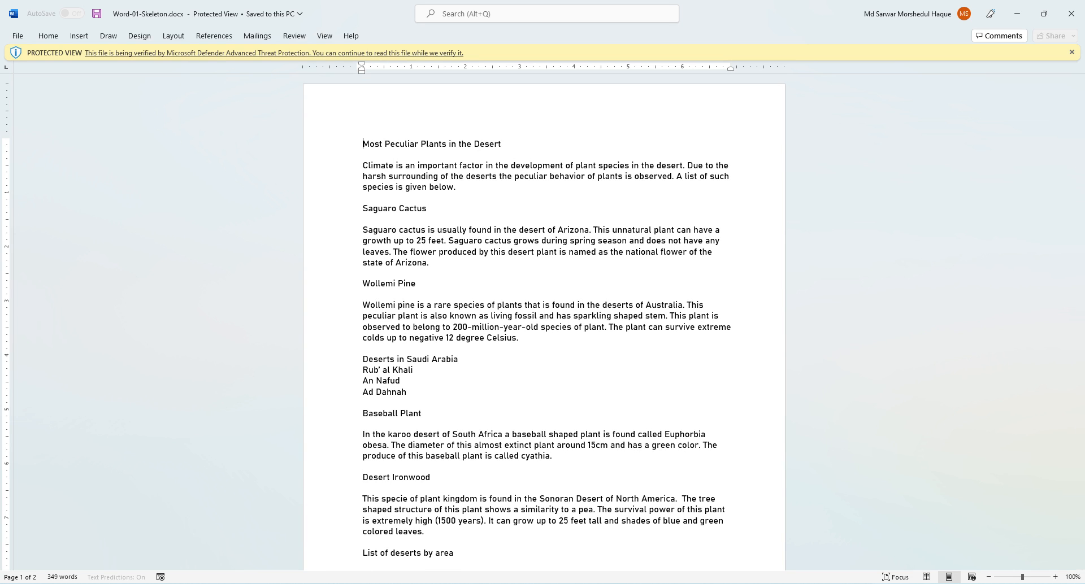
{"action": "key", "text": "alt+Tab"}
{"action": "scroll", "coordinate": [815, 317], "scroll_direction": "down", "scroll_amount": 15}
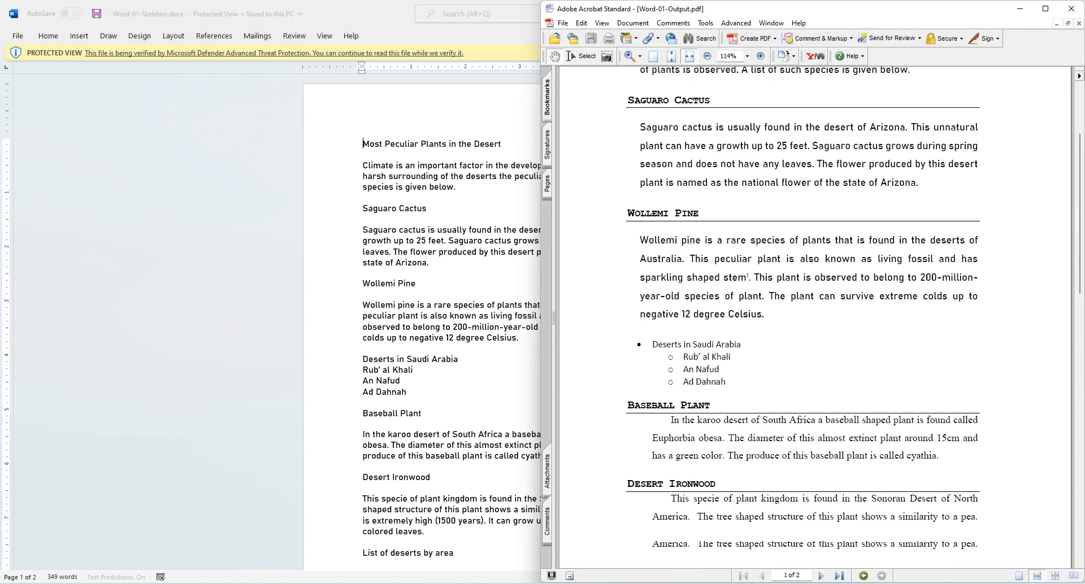
{"action": "scroll", "coordinate": [815, 317], "scroll_direction": "up", "scroll_amount": 10}
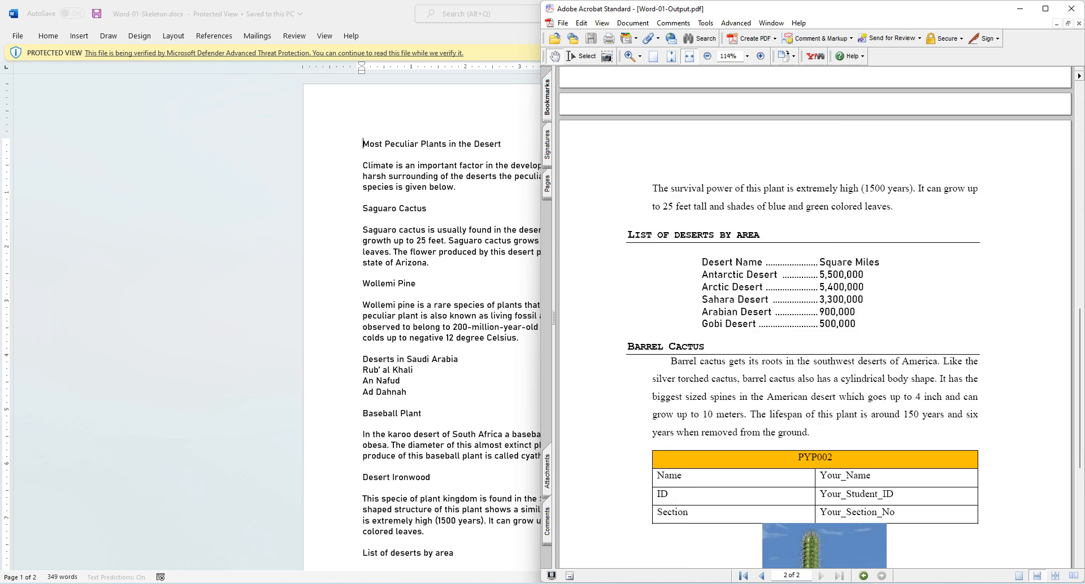
{"action": "left_click", "coordinate": [393, 338]}
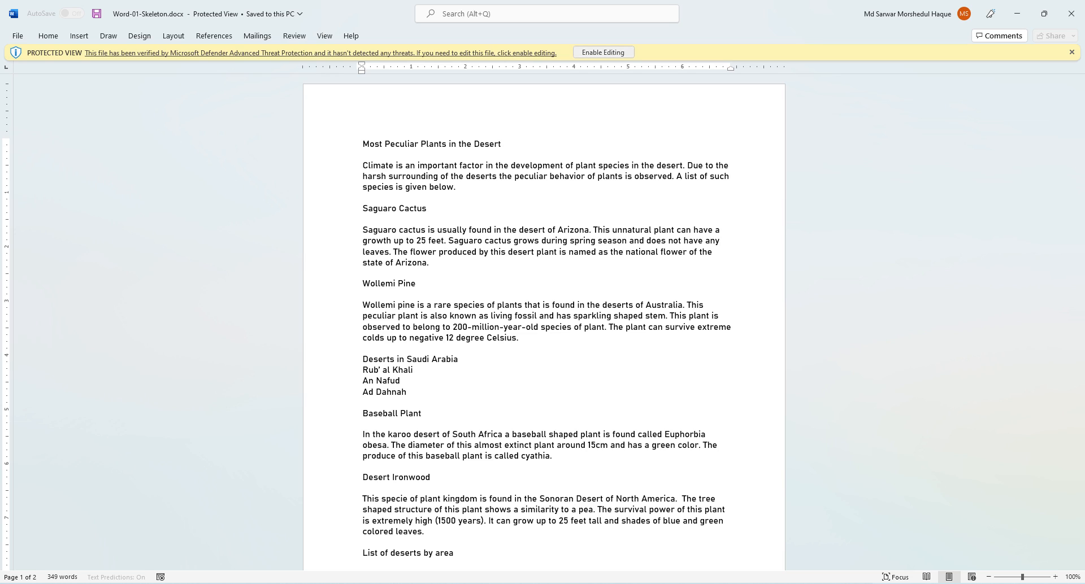
- Enable editing on Word-01-Skeleton.docx and snap it right, with the instructions on the left
{"action": "left_click", "coordinate": [603, 52]}
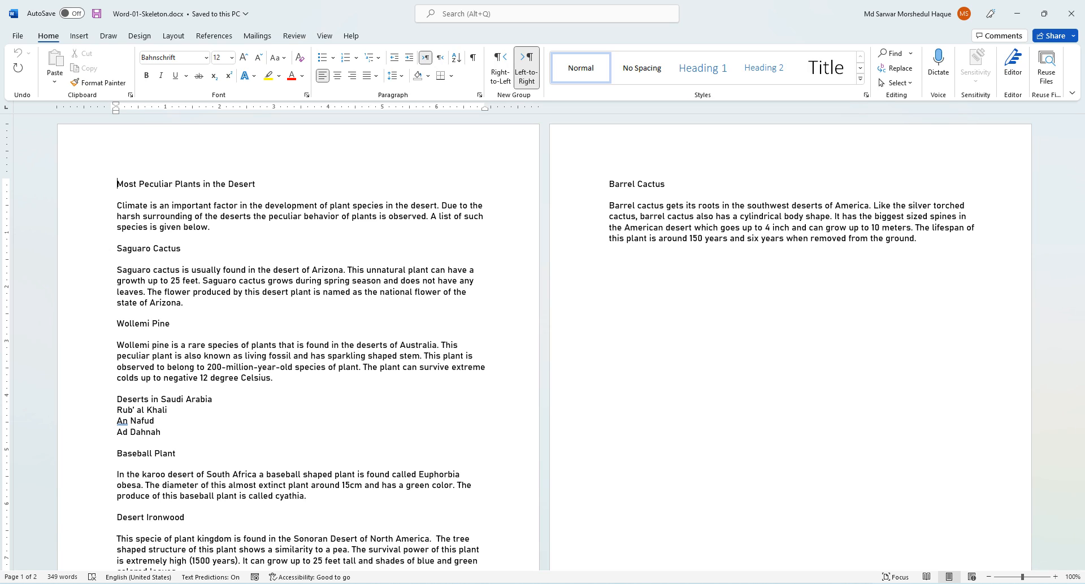
{"action": "key", "text": "super+Right"}
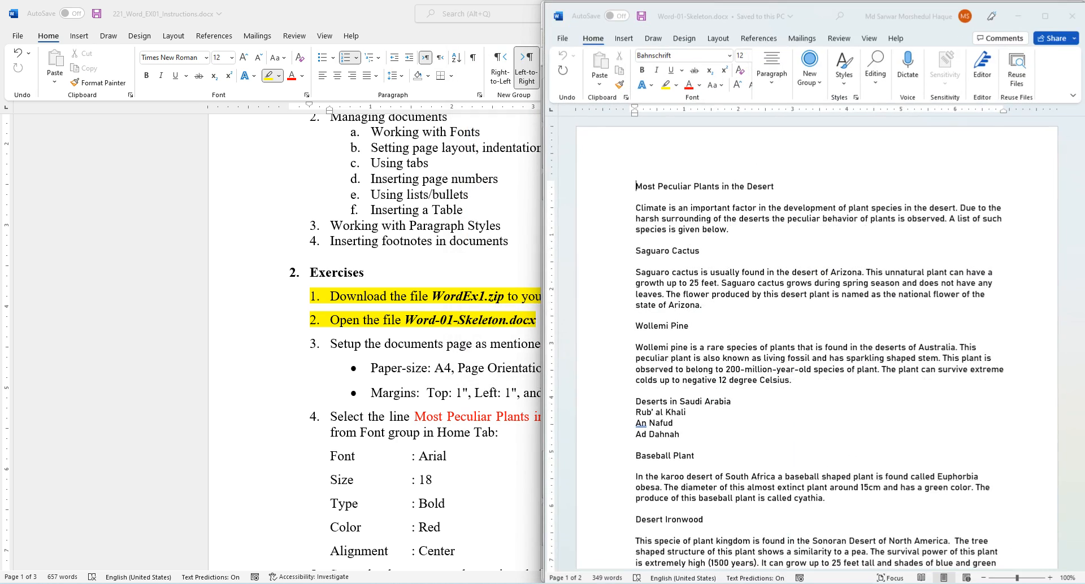
{"action": "key", "text": "Escape"}
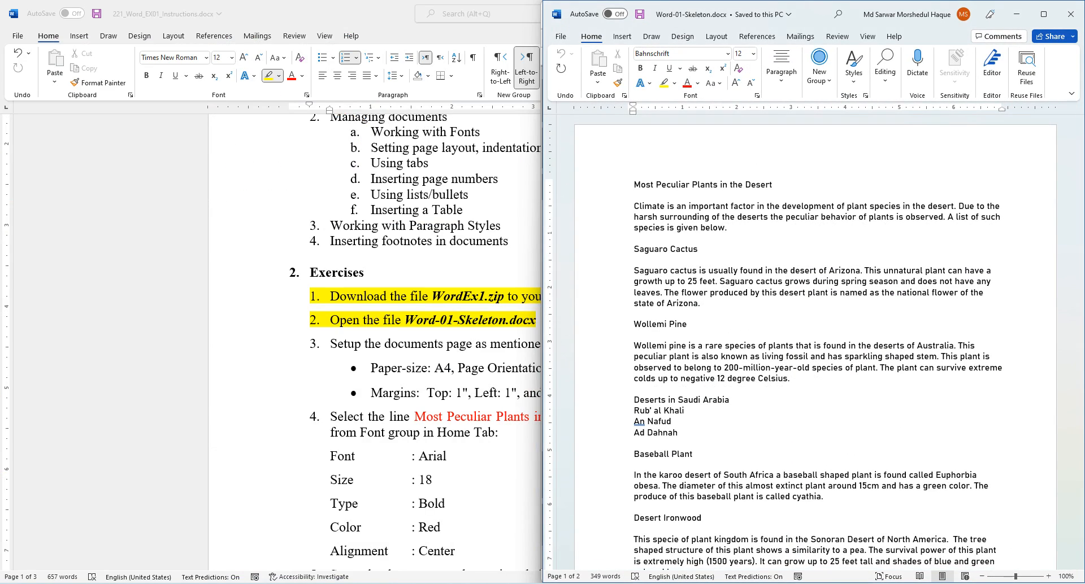
{"action": "key", "text": "alt+Tab"}
{"action": "key", "text": "super+Left"}
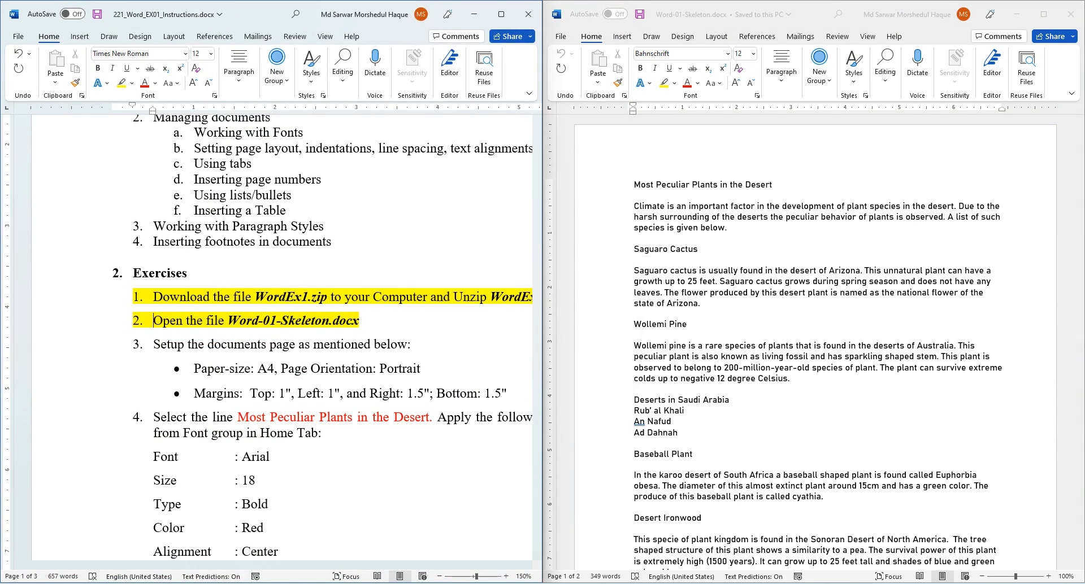
- Highlight exercise step 3 about page setup in yellow
{"action": "left_click_drag", "start_coordinate": [266, 13], "coordinate": [2, 222]}
{"action": "scroll", "coordinate": [281, 337], "scroll_direction": "down", "scroll_amount": 2}
{"action": "scroll", "coordinate": [281, 337], "scroll_direction": "down", "scroll_amount": 1}
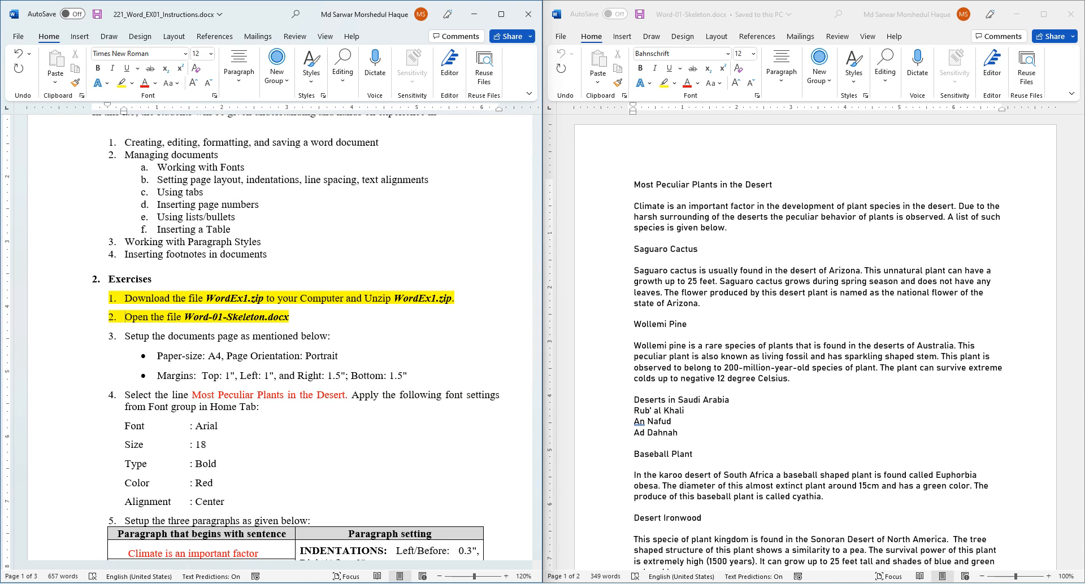
{"action": "scroll", "coordinate": [815, 342], "scroll_direction": "up", "scroll_amount": 2}
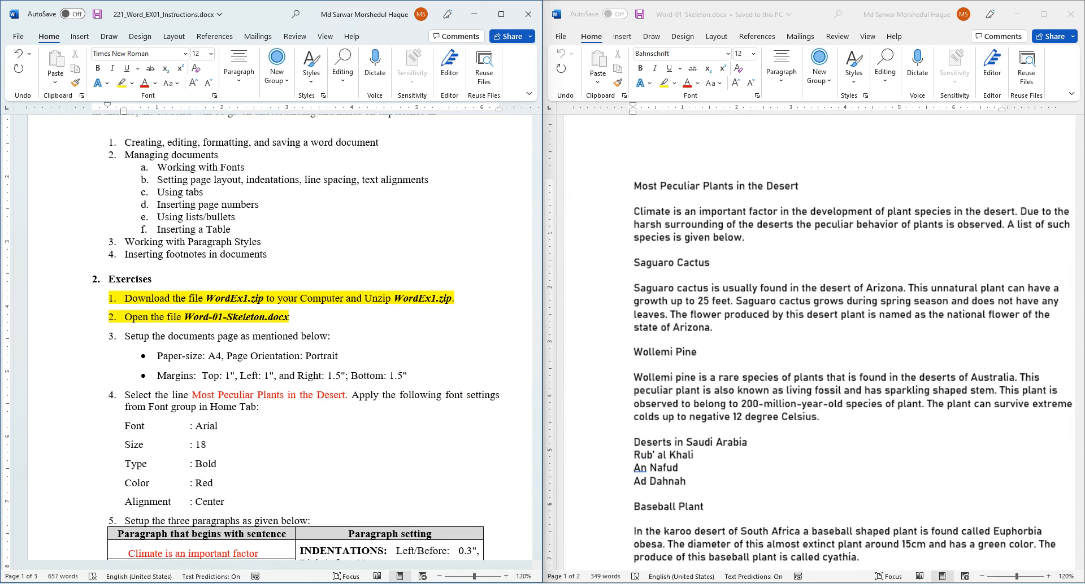
{"action": "scroll", "coordinate": [815, 343], "scroll_direction": "down", "scroll_amount": 3}
{"action": "scroll", "coordinate": [815, 342], "scroll_direction": "up", "scroll_amount": 1}
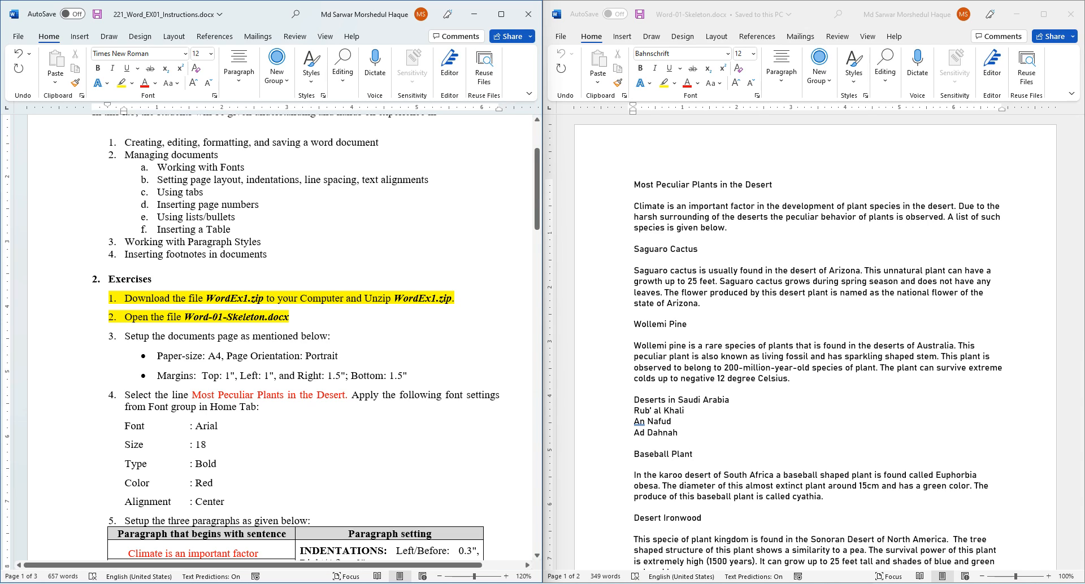
{"action": "left_click_drag", "start_coordinate": [125, 335], "coordinate": [412, 376]}
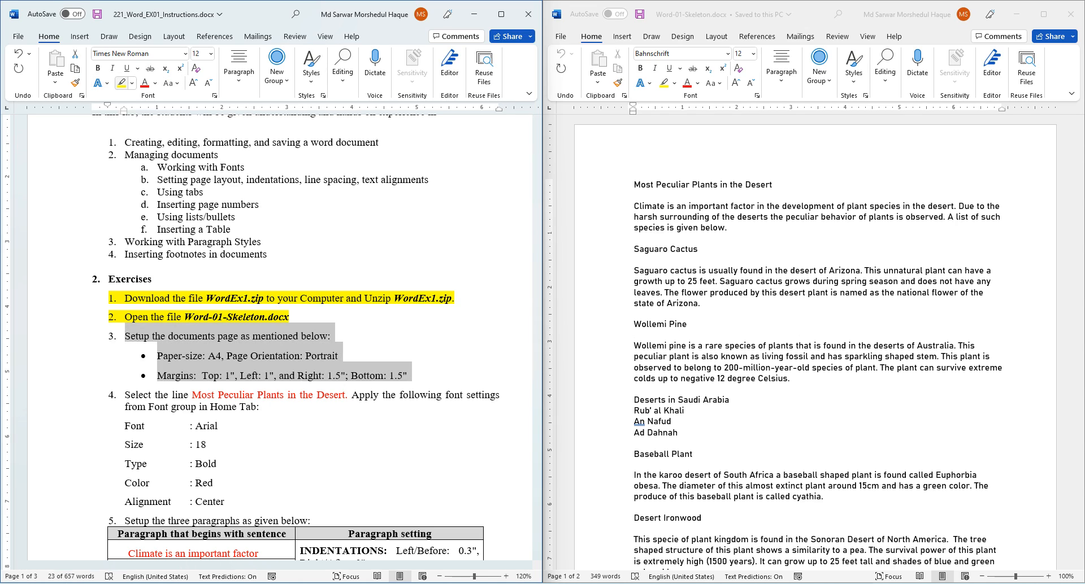
{"action": "left_click", "coordinate": [121, 83]}
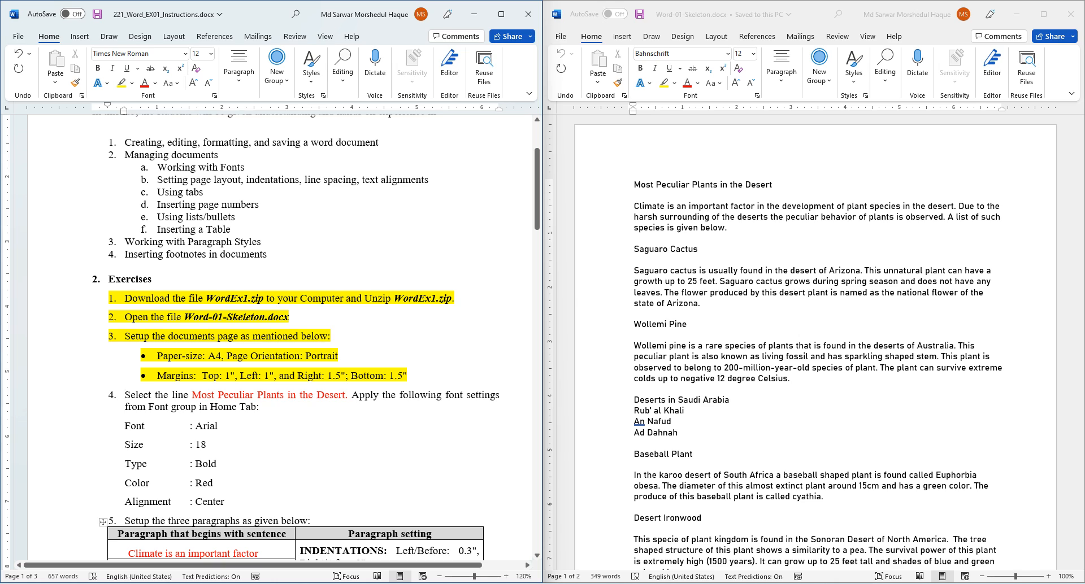
- Select the paper-size and margins bullets, then show the skeleton's Layout settings
{"action": "scroll", "coordinate": [295, 543], "scroll_direction": "up", "scroll_amount": 1}
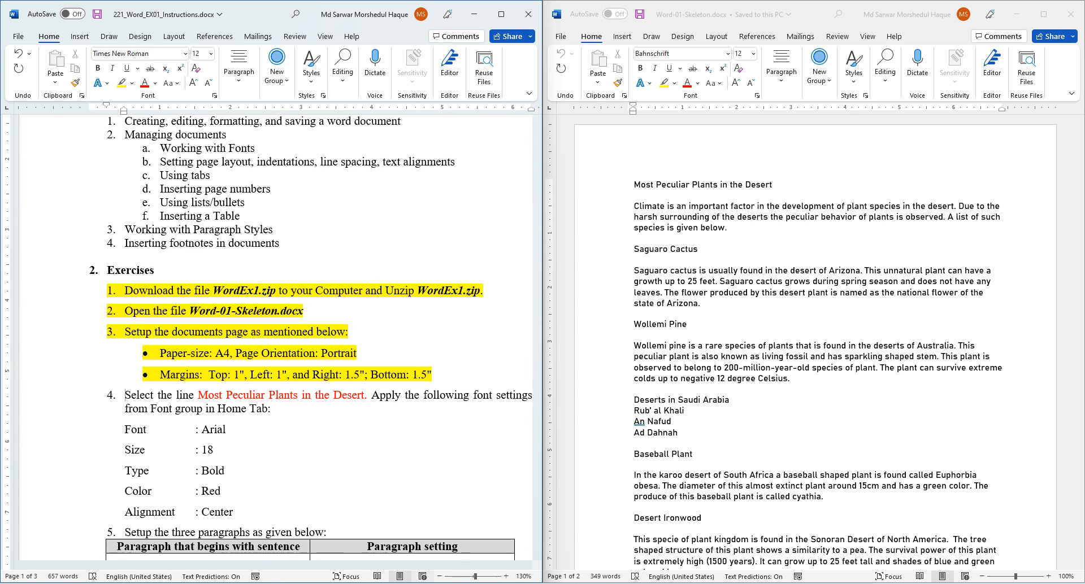
{"action": "scroll", "coordinate": [274, 336], "scroll_direction": "right", "scroll_amount": 2}
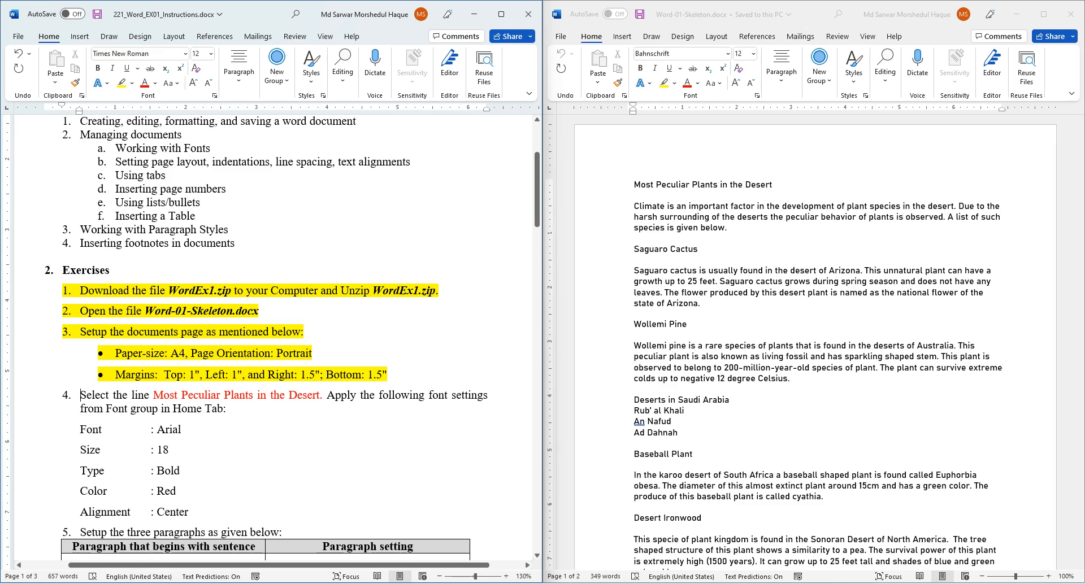
{"action": "left_click_drag", "start_coordinate": [115, 353], "coordinate": [390, 376]}
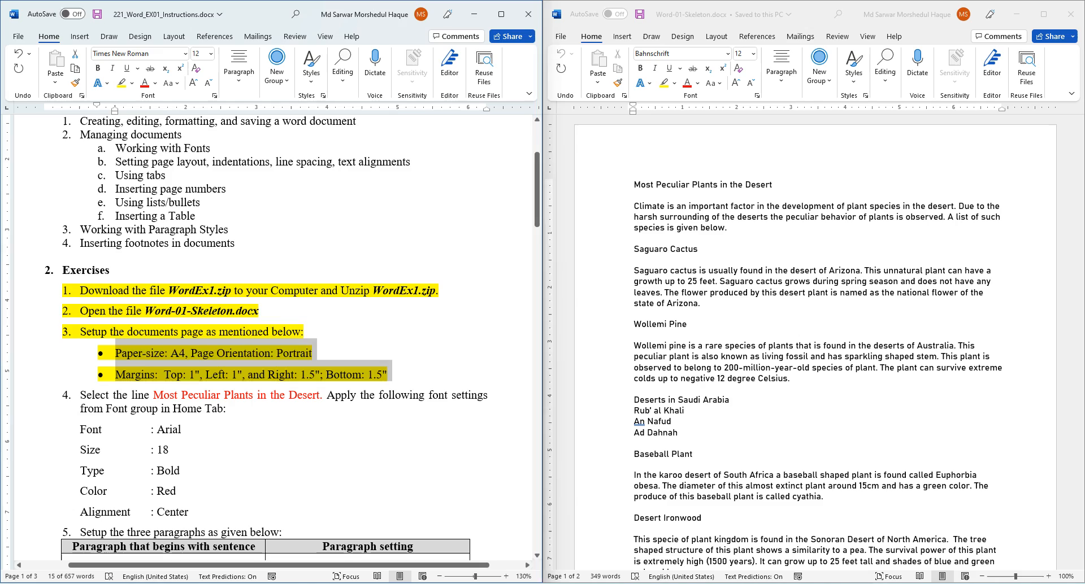
{"action": "key", "text": "alt+Tab"}
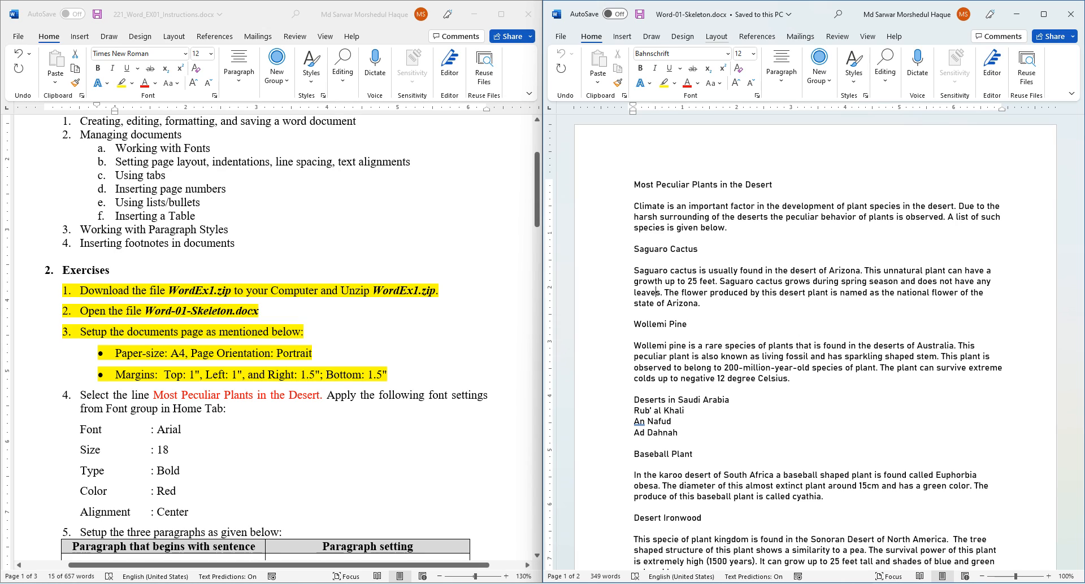
{"action": "left_click", "coordinate": [716, 37]}
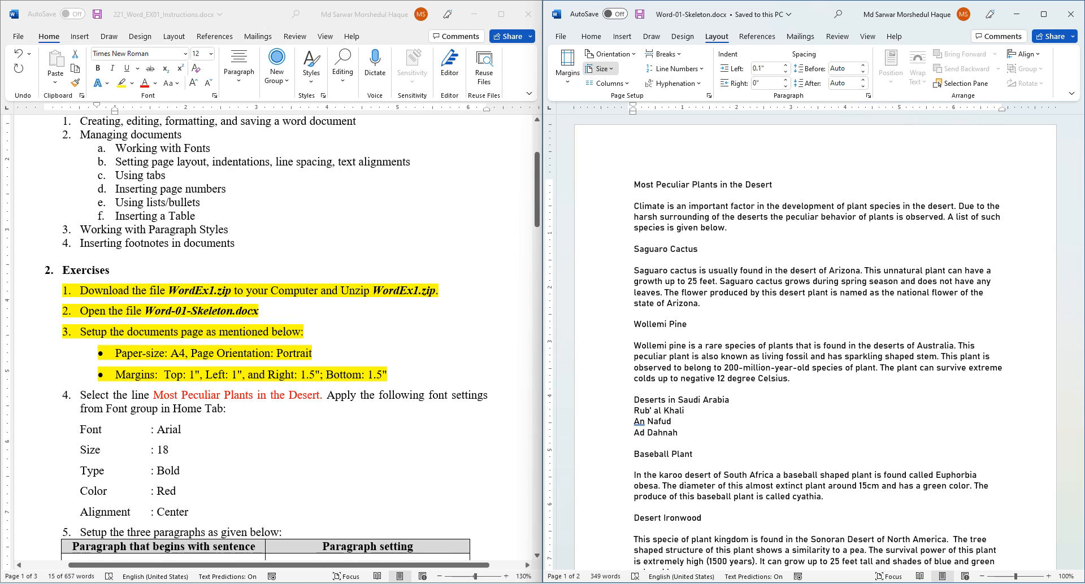
- Set the skeleton document's paper size to A4 and orientation to Portrait
{"action": "left_click", "coordinate": [601, 68]}
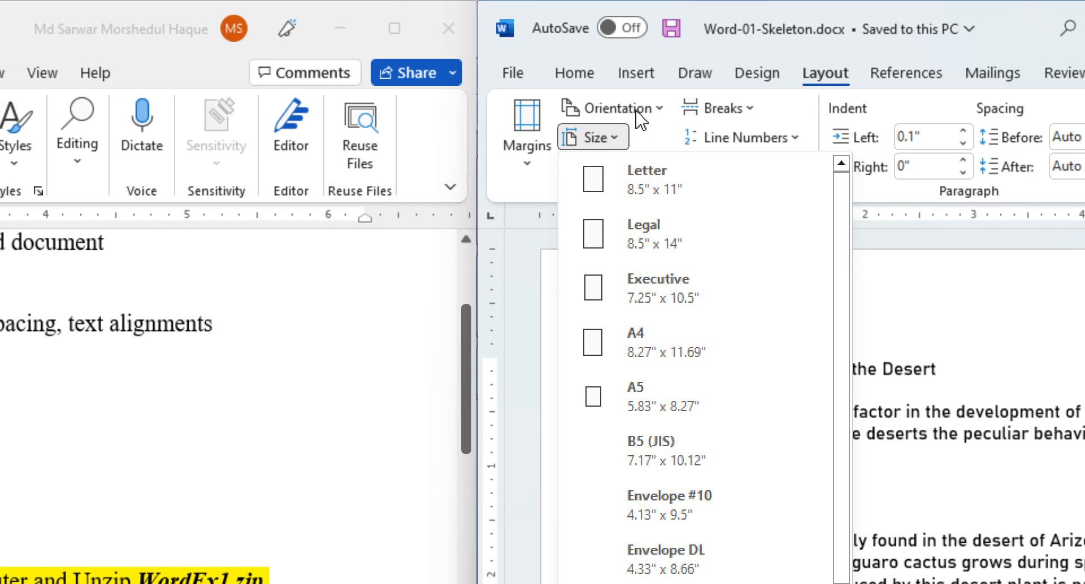
{"action": "left_click", "coordinate": [662, 110]}
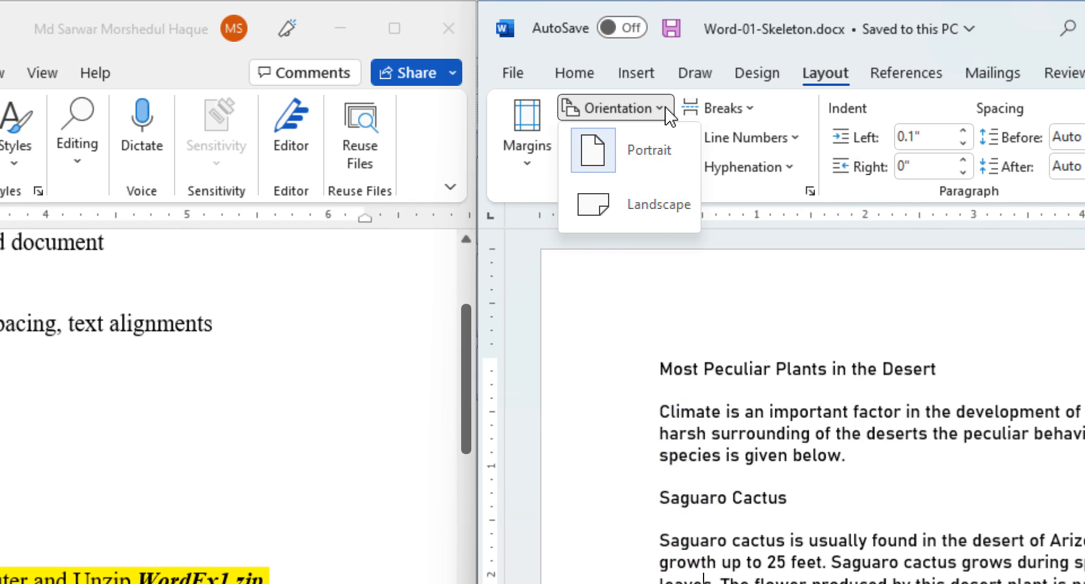
{"action": "left_click", "coordinate": [515, 177]}
{"action": "left_click", "coordinate": [519, 173]}
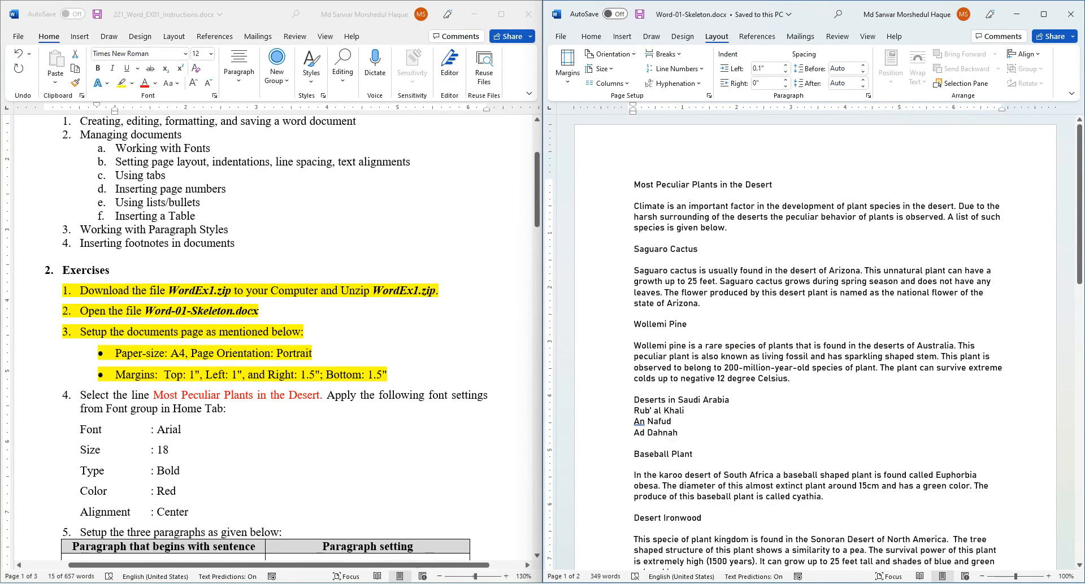
{"action": "left_click", "coordinate": [601, 68]}
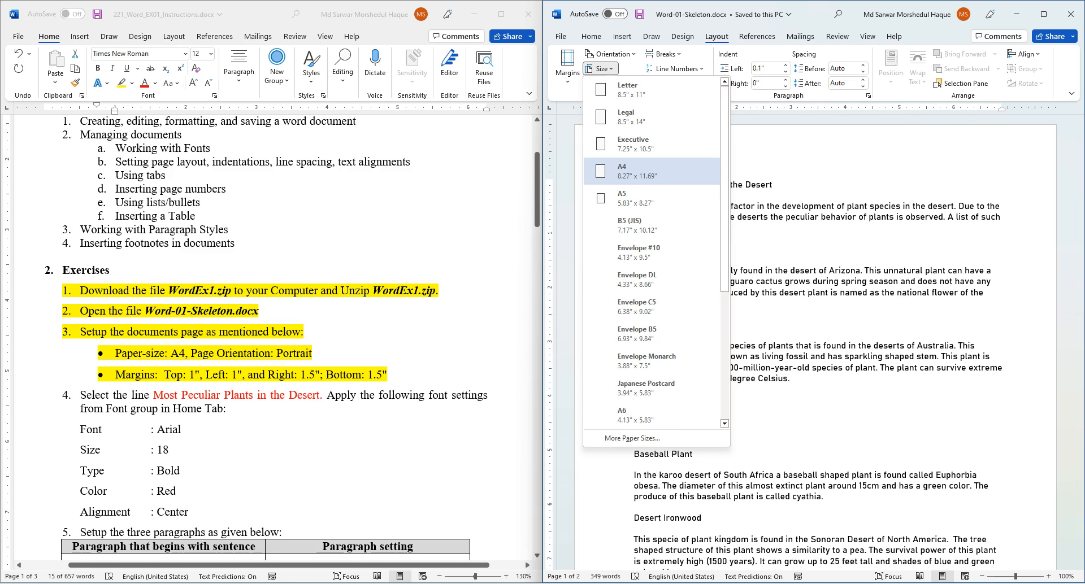
{"action": "left_click", "coordinate": [622, 170]}
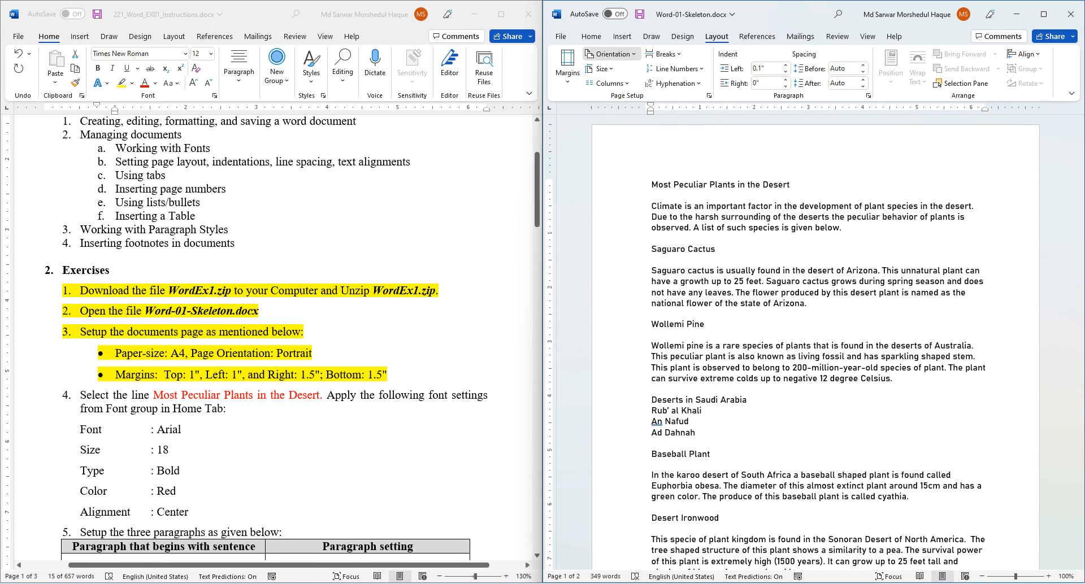
{"action": "left_click", "coordinate": [609, 53]}
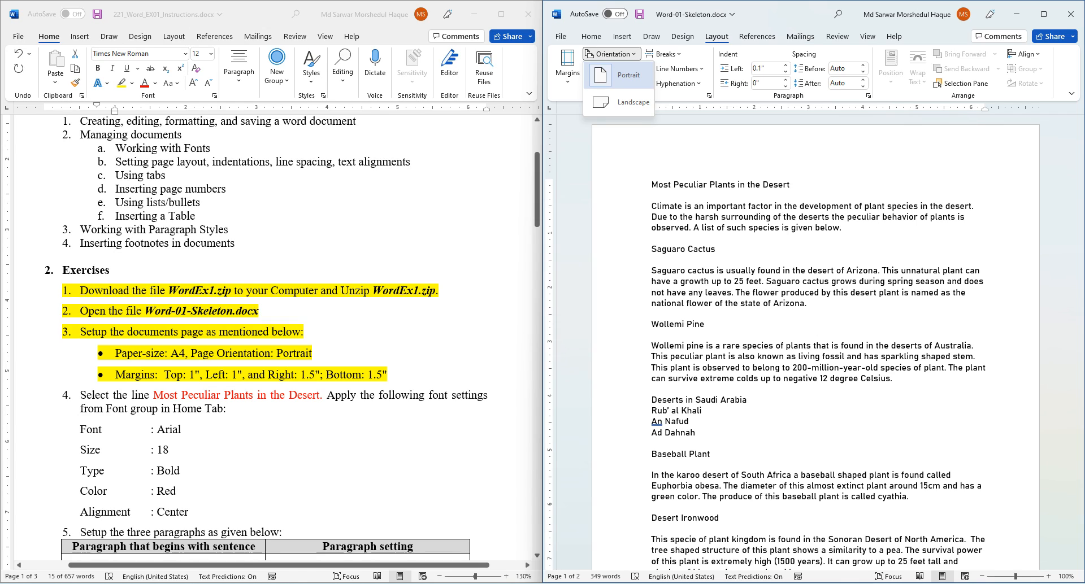
{"action": "left_click", "coordinate": [620, 76]}
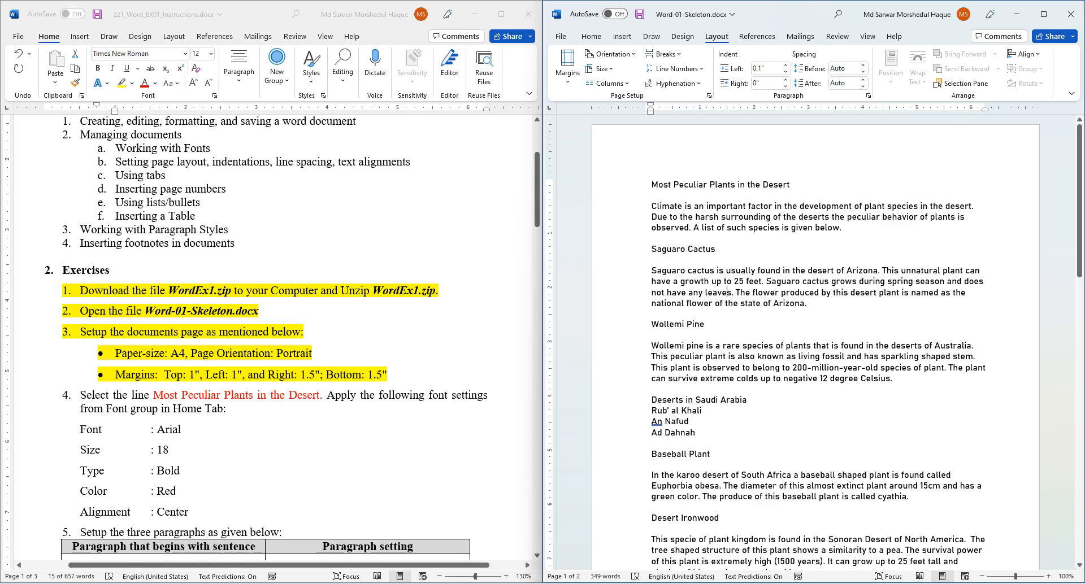
{"action": "left_click", "coordinate": [567, 67]}
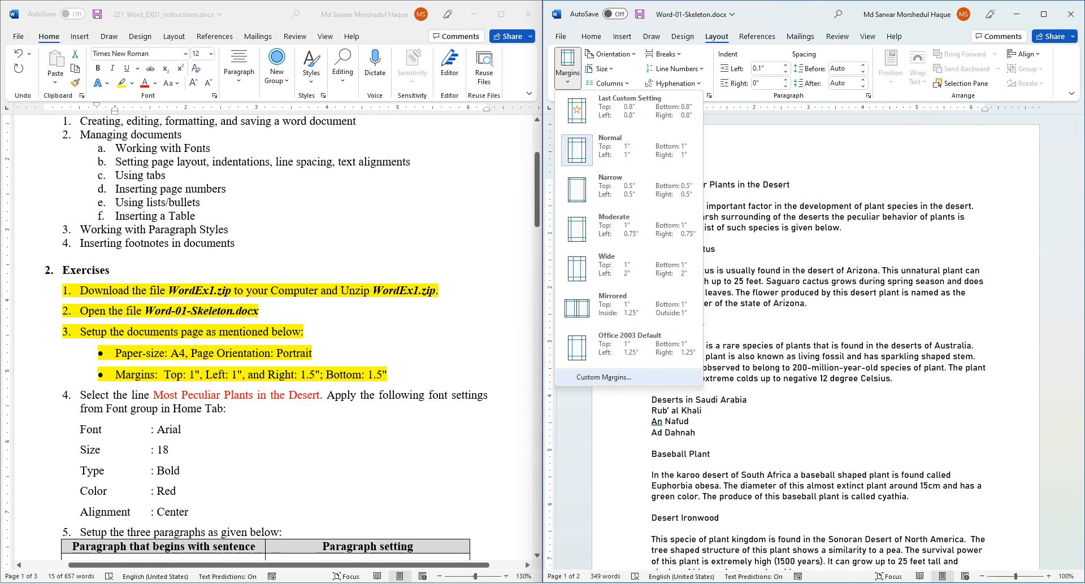
- Set custom margins of Top 1", Left 1", Bottom 1.5" and Right 1.5"
{"action": "left_click", "coordinate": [604, 376]}
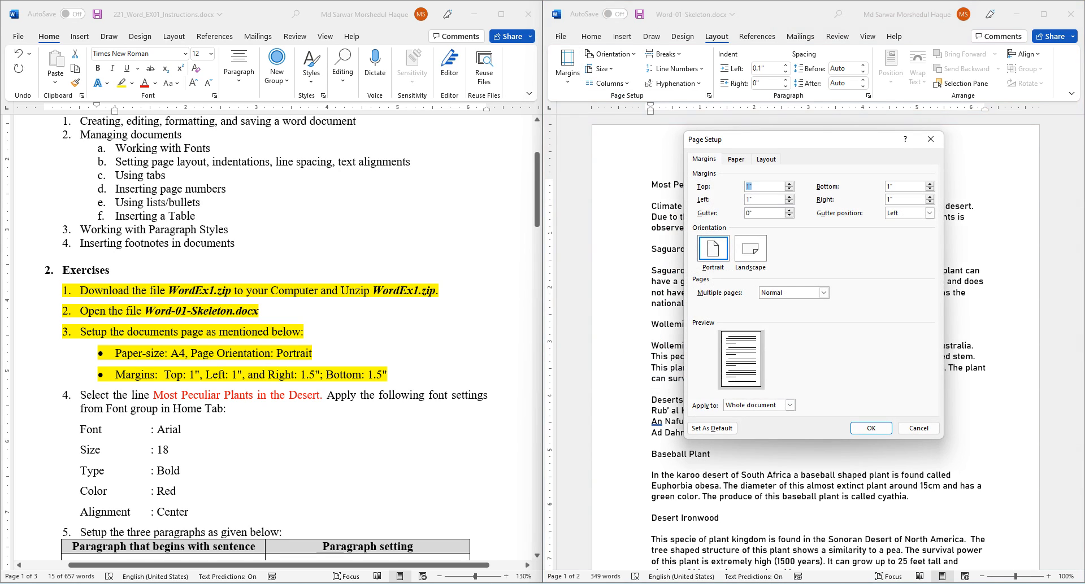
{"action": "left_click_drag", "start_coordinate": [758, 140], "coordinate": [603, 200]}
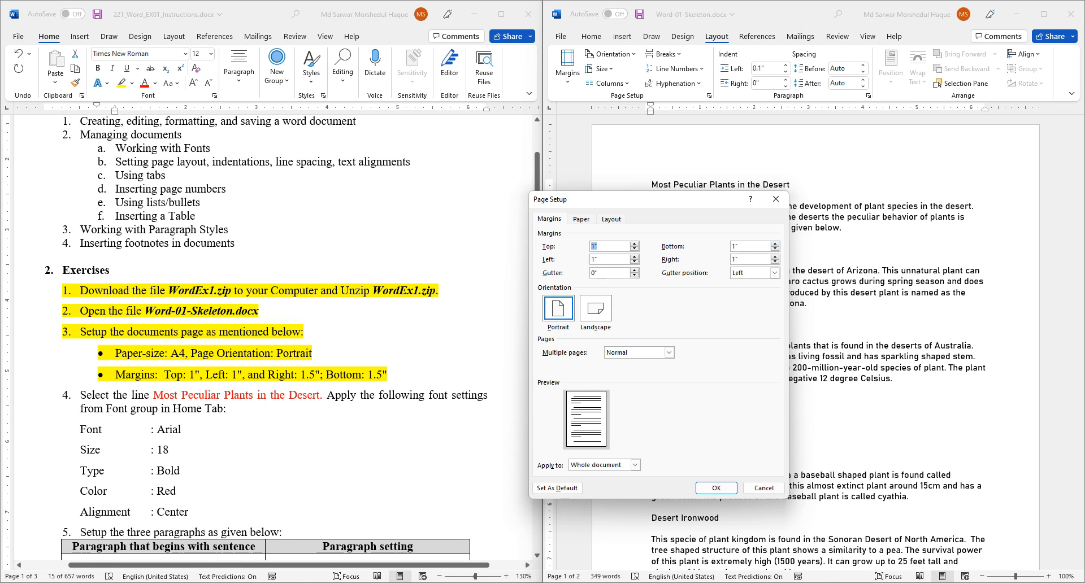
{"action": "key", "text": "Tab"}
{"action": "key", "text": "Up"}
{"action": "key", "text": "Up"}
{"action": "key", "text": "Up"}
{"action": "key", "text": "Tab"}
{"action": "key", "text": "Up"}
{"action": "key", "text": "Up"}
{"action": "key", "text": "Up"}
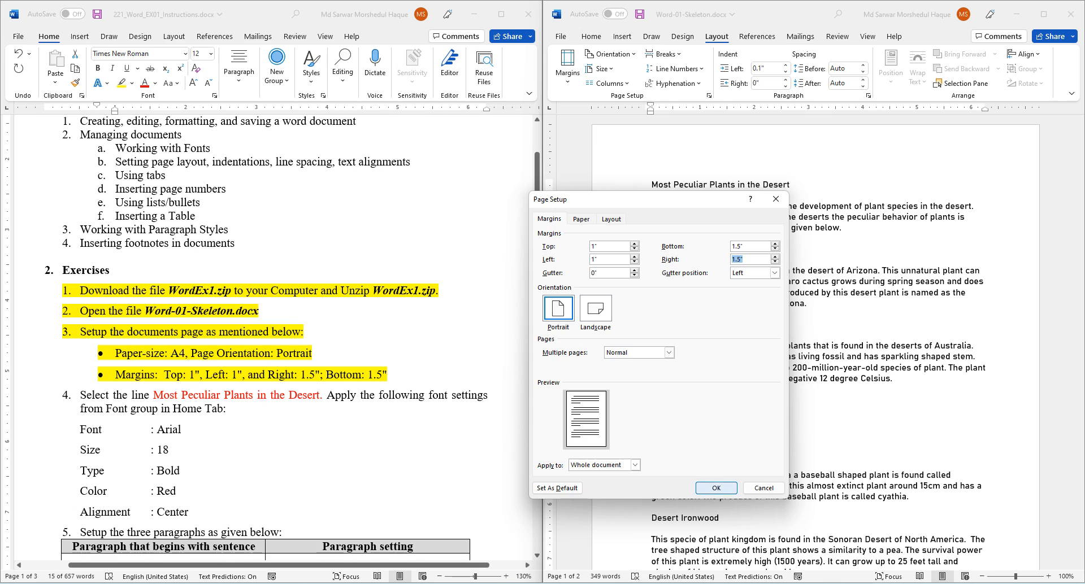
{"action": "key", "text": "Return"}
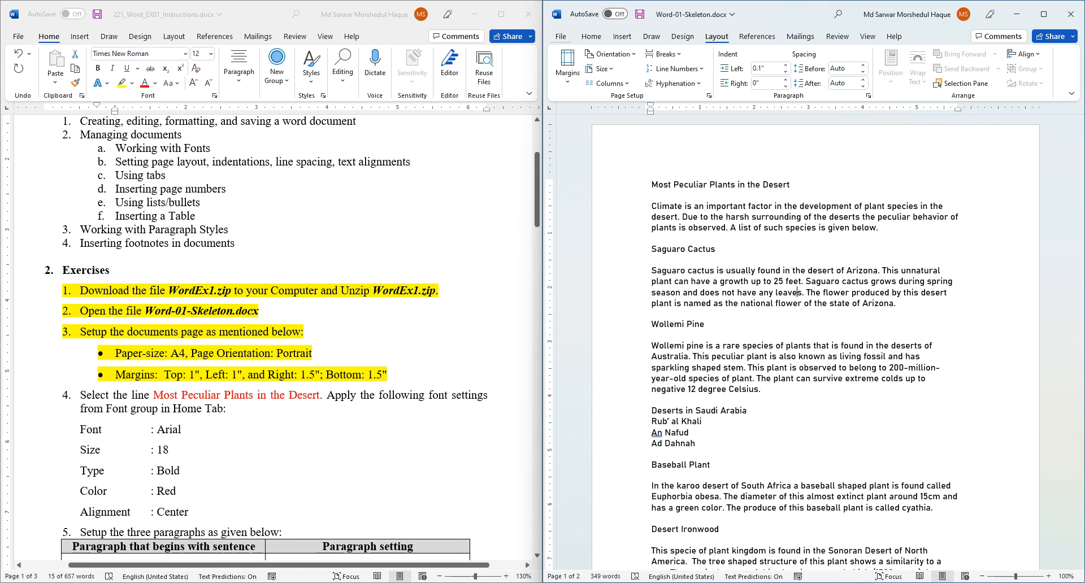
- Keep 'Show measurements in units of' set to Inches in Advanced options and close Word Options
{"action": "left_click", "coordinate": [561, 36]}
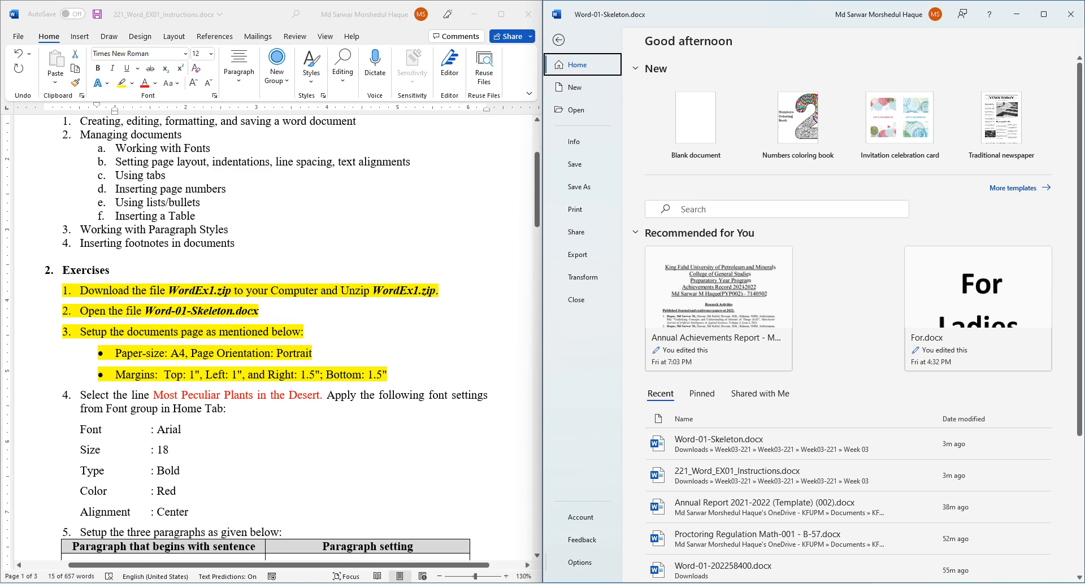
{"action": "left_click", "coordinate": [580, 563]}
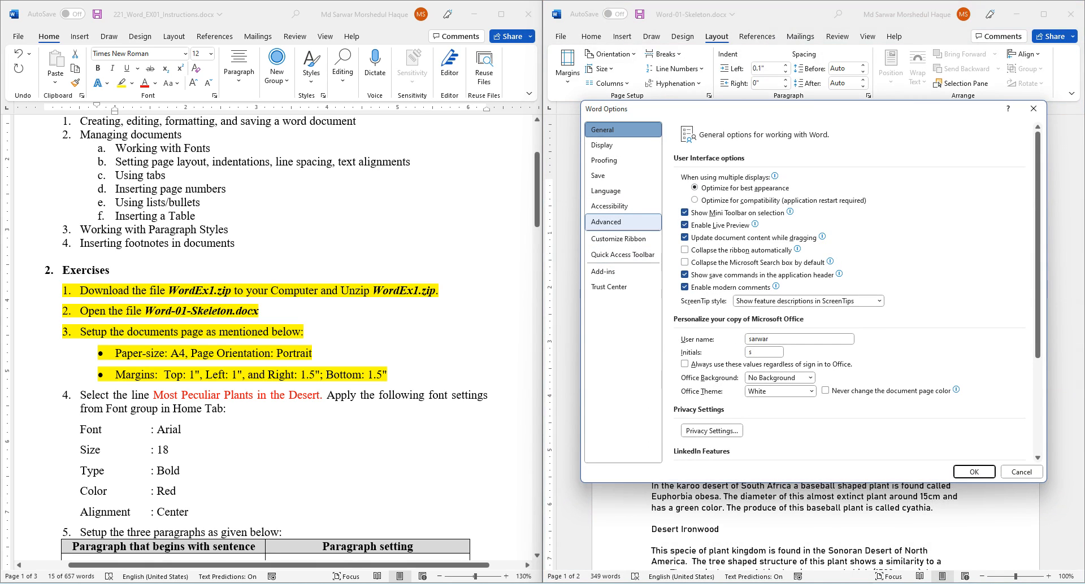
{"action": "left_click", "coordinate": [607, 221]}
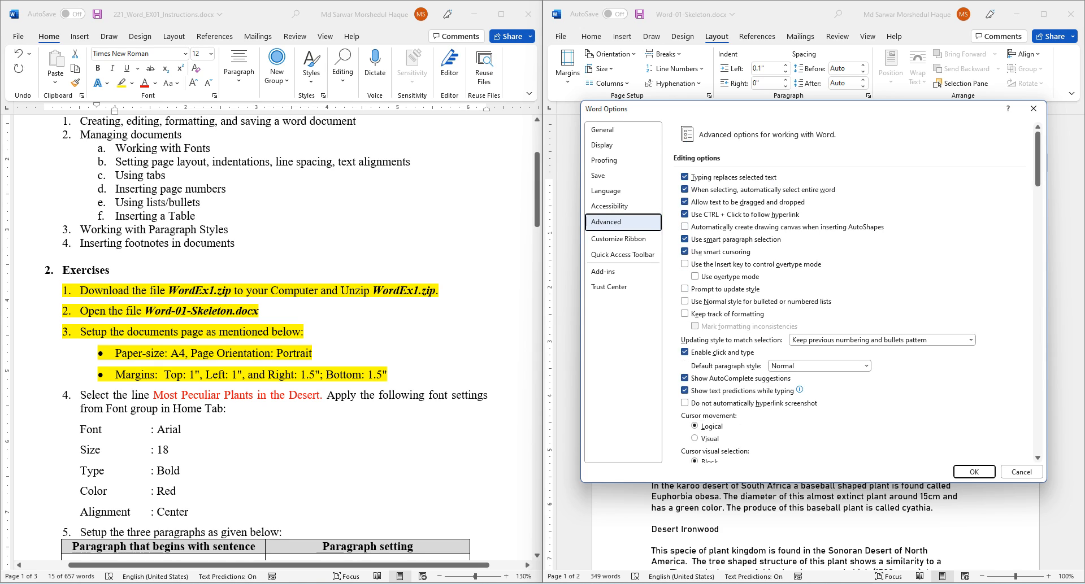
{"action": "scroll", "coordinate": [856, 293], "scroll_direction": "down", "scroll_amount": 10}
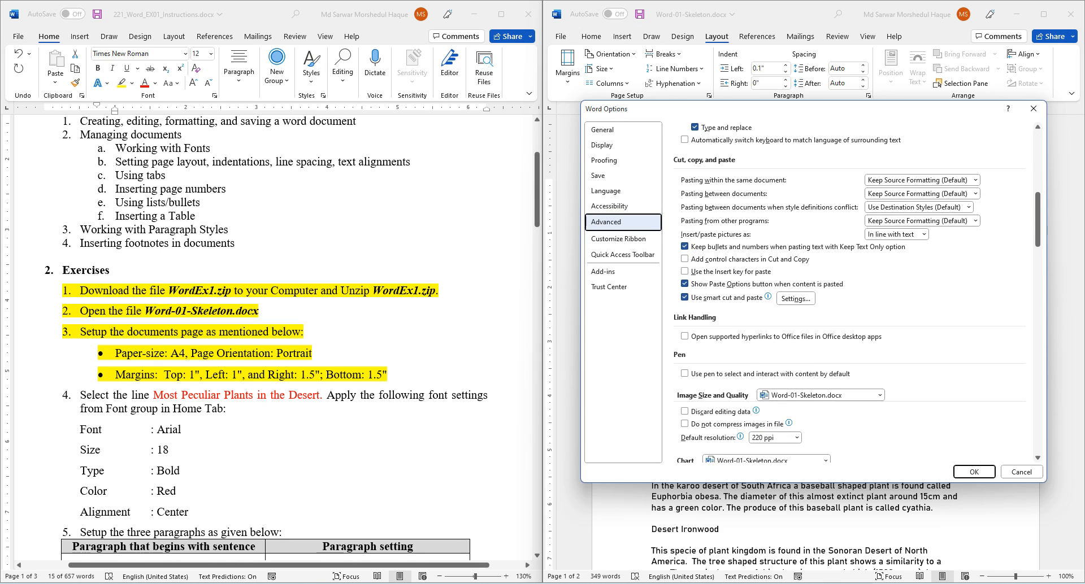
{"action": "scroll", "coordinate": [856, 292], "scroll_direction": "down", "scroll_amount": 15}
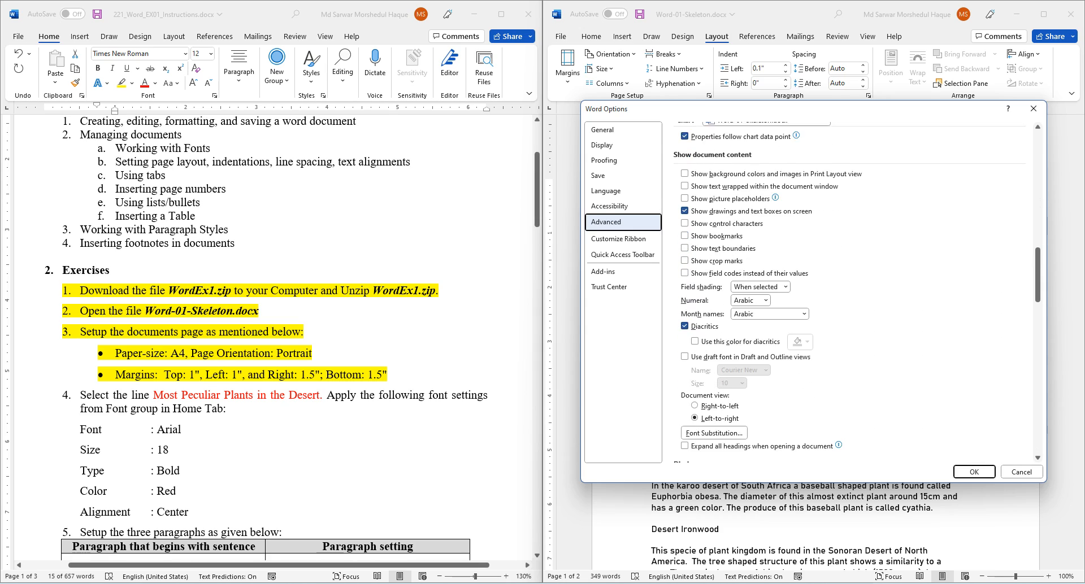
{"action": "scroll", "coordinate": [856, 292], "scroll_direction": "down", "scroll_amount": 5}
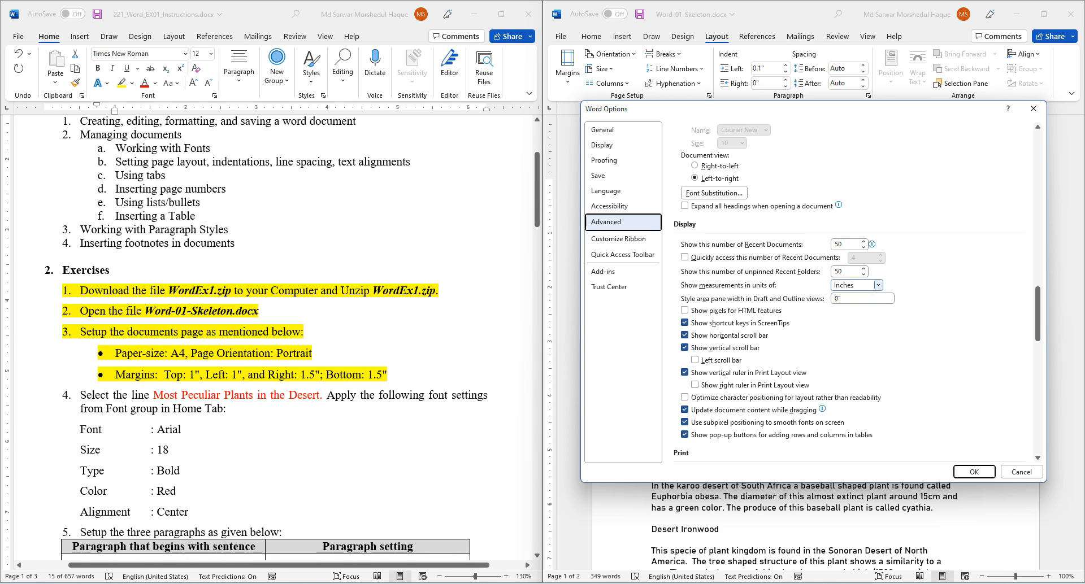
{"action": "left_click", "coordinate": [878, 285]}
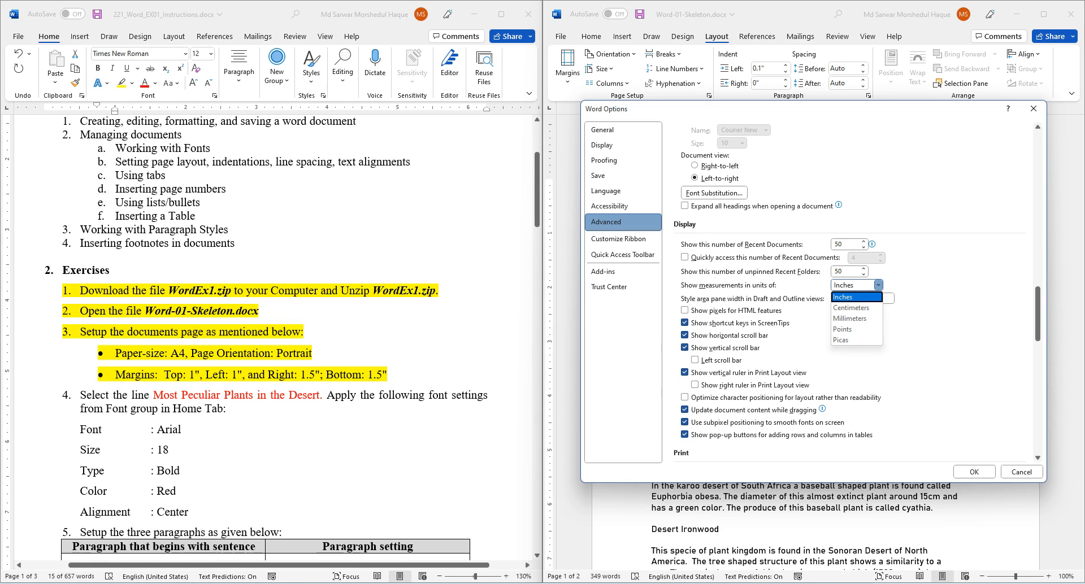
{"action": "left_click", "coordinate": [855, 297]}
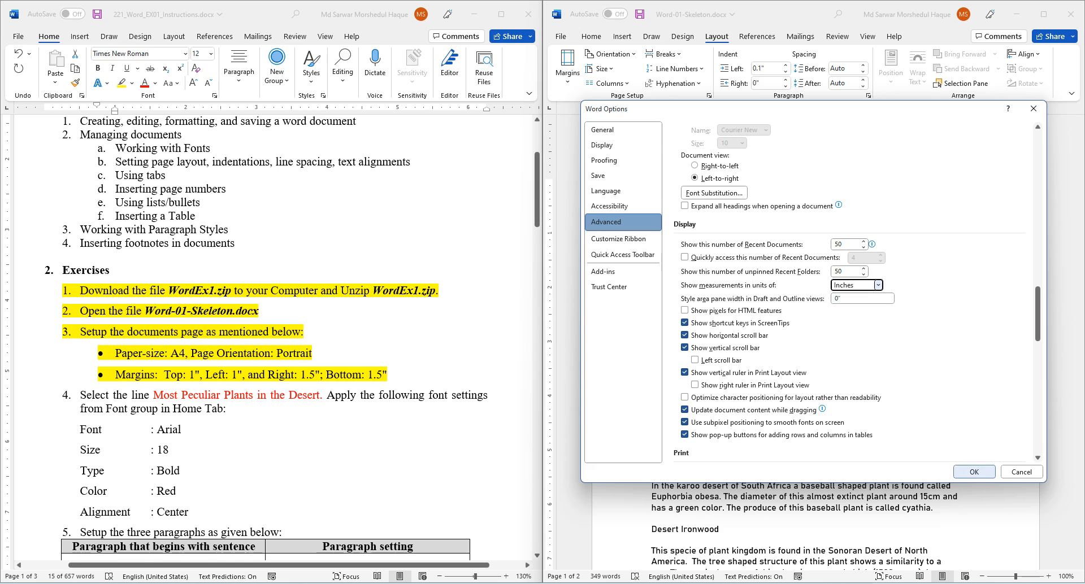
{"action": "left_click", "coordinate": [973, 473]}
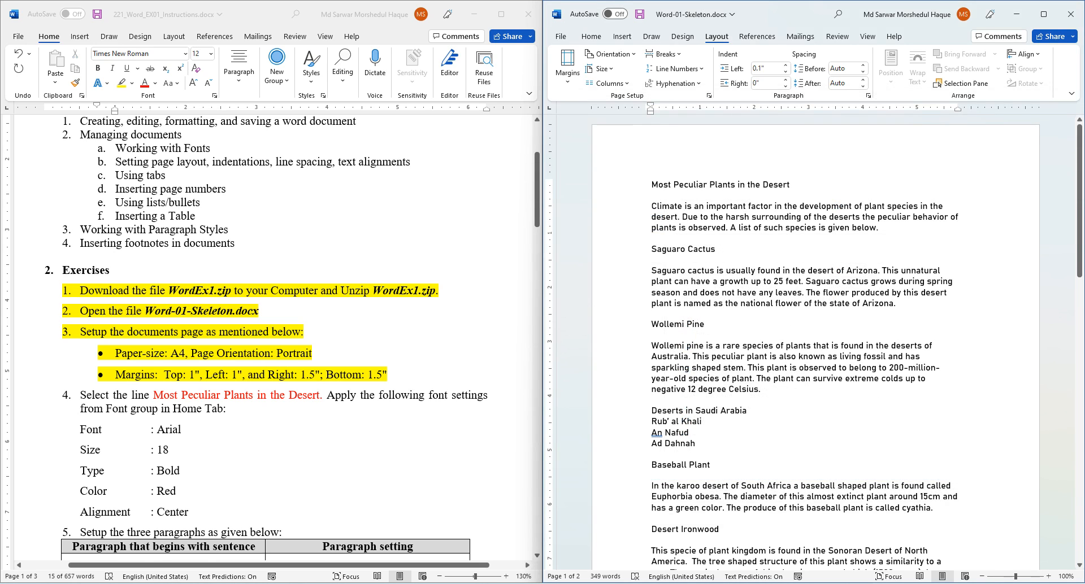
- Highlight instruction step 4 yellow, then select the title 'Most Peculiar Plants in the Desert' in the skeleton
{"action": "scroll", "coordinate": [271, 339], "scroll_direction": "down", "scroll_amount": 3}
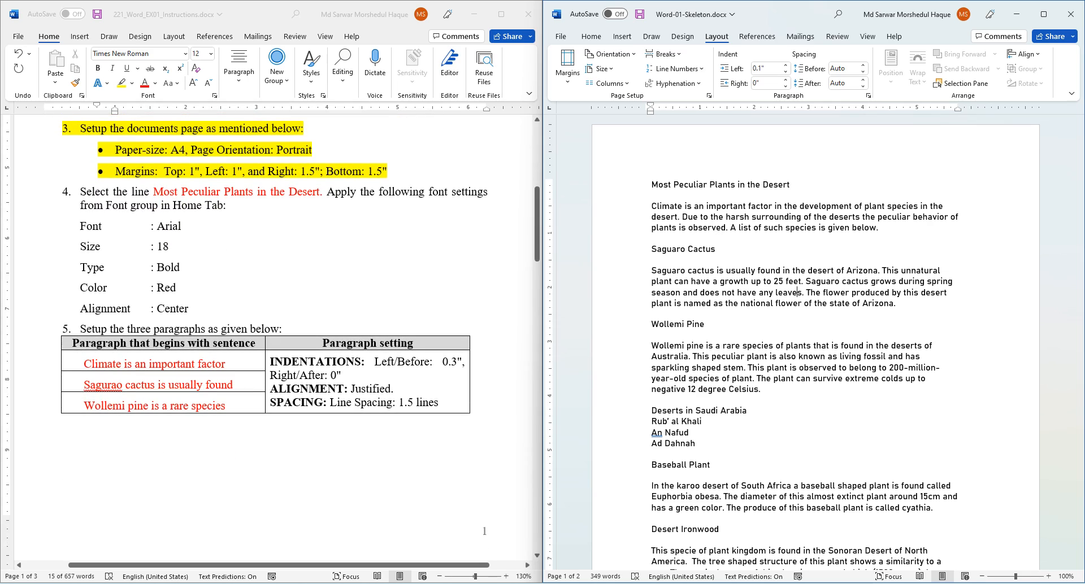
{"action": "left_click_drag", "start_coordinate": [116, 149], "coordinate": [390, 170]}
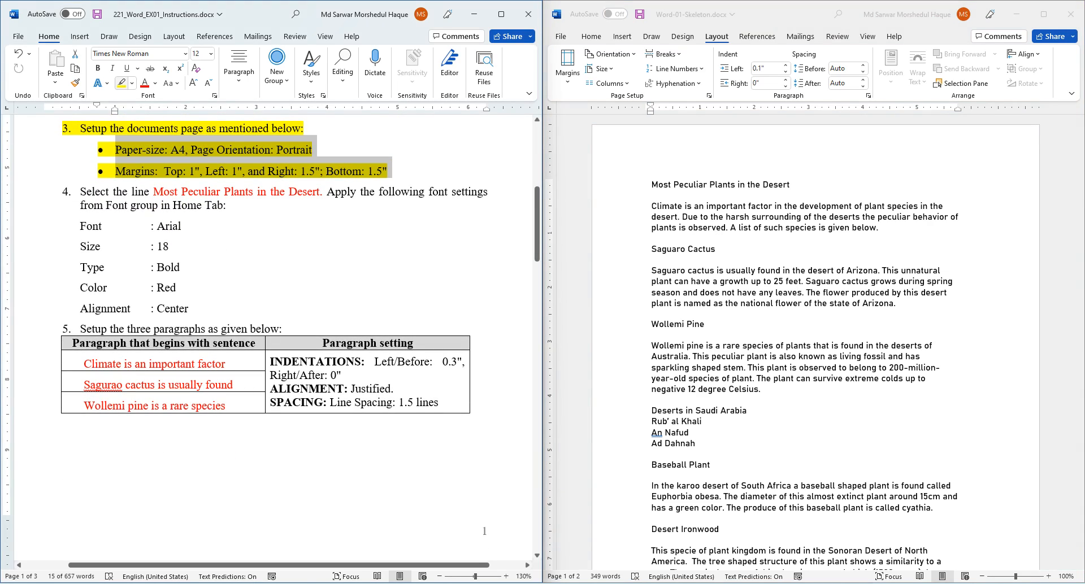
{"action": "left_click", "coordinate": [151, 226]}
{"action": "left_click", "coordinate": [112, 68]}
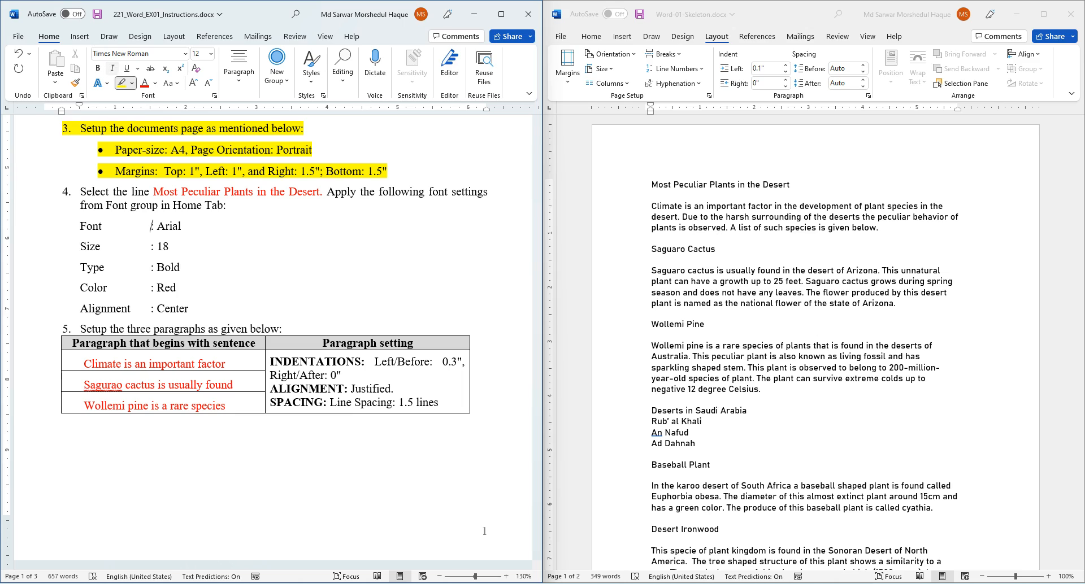
{"action": "left_click", "coordinate": [150, 226]}
{"action": "left_click_drag", "start_coordinate": [80, 192], "coordinate": [189, 308]}
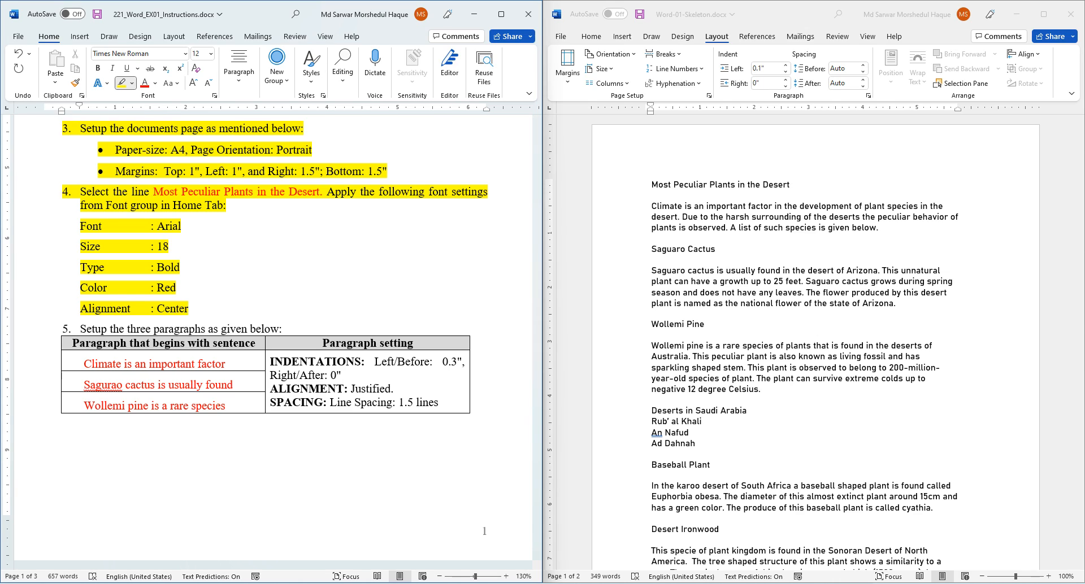
{"action": "left_click", "coordinate": [798, 292]}
{"action": "left_click_drag", "start_coordinate": [651, 184], "coordinate": [795, 185]}
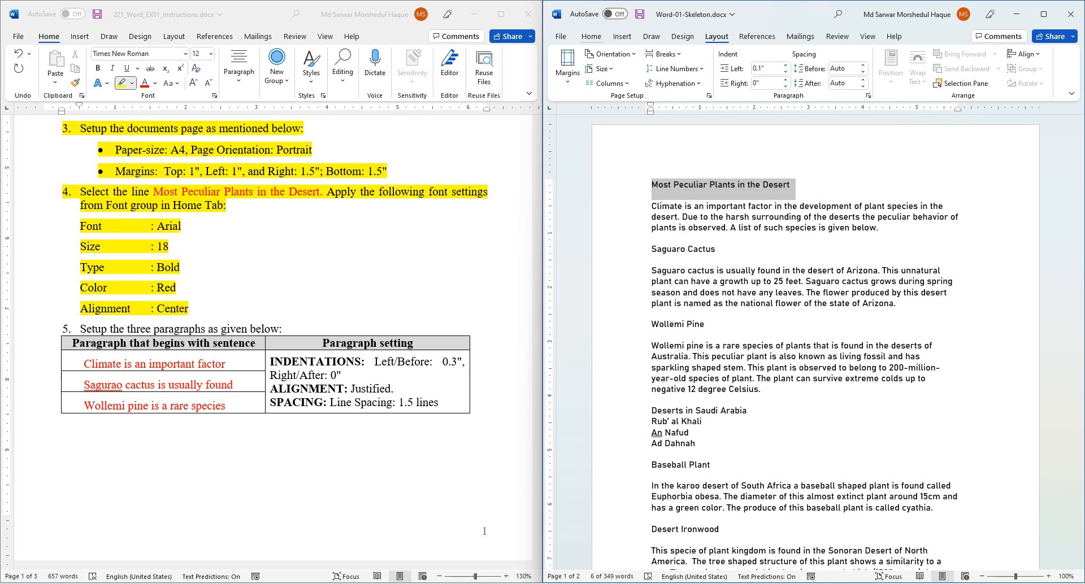
- Set the title's font to Arial at size 18
{"action": "left_click", "coordinate": [590, 36]}
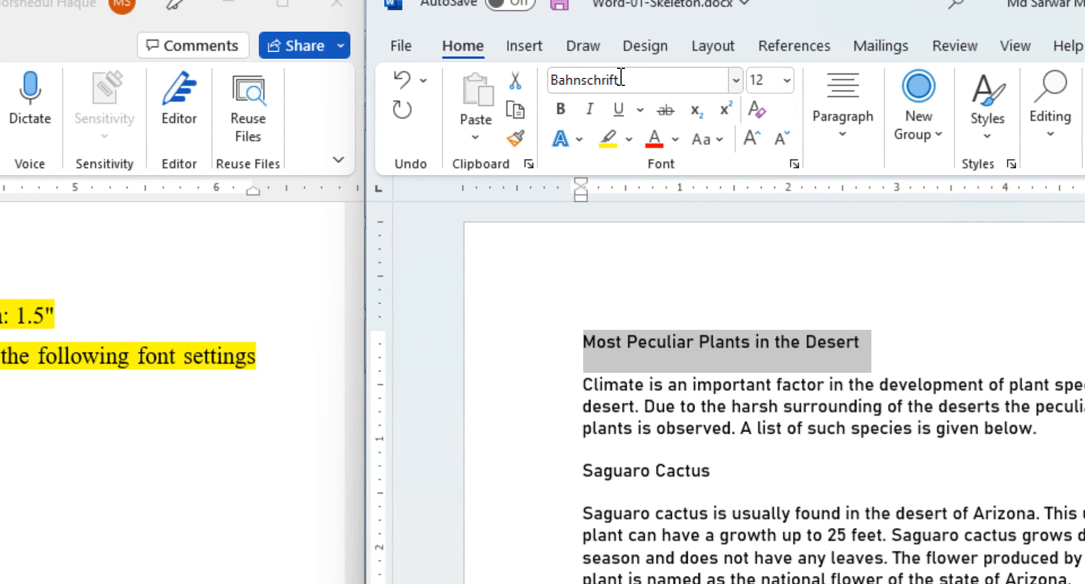
{"action": "left_click", "coordinate": [670, 52]}
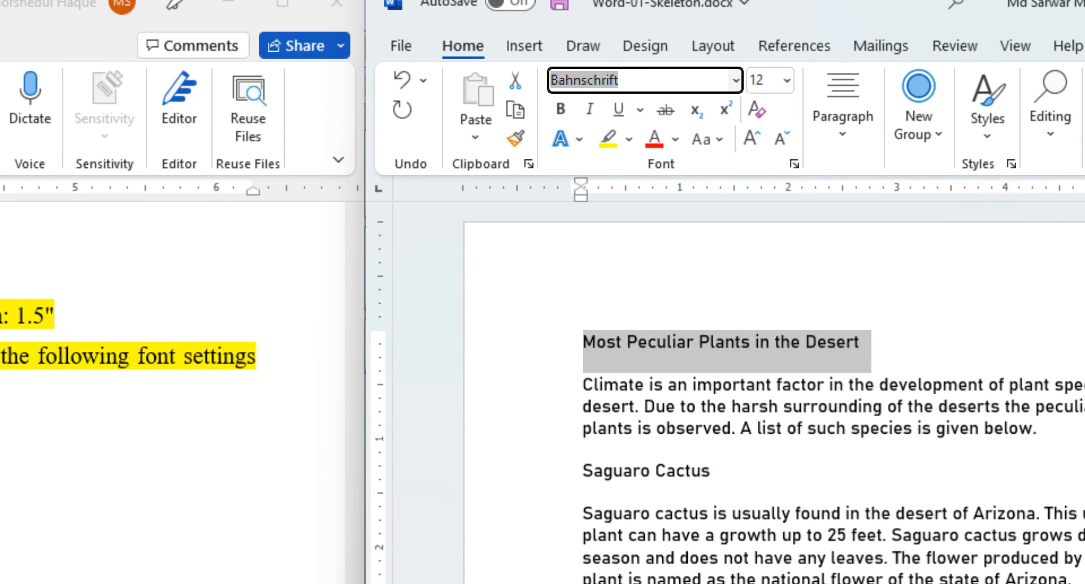
{"action": "type", "text": "Arial"}
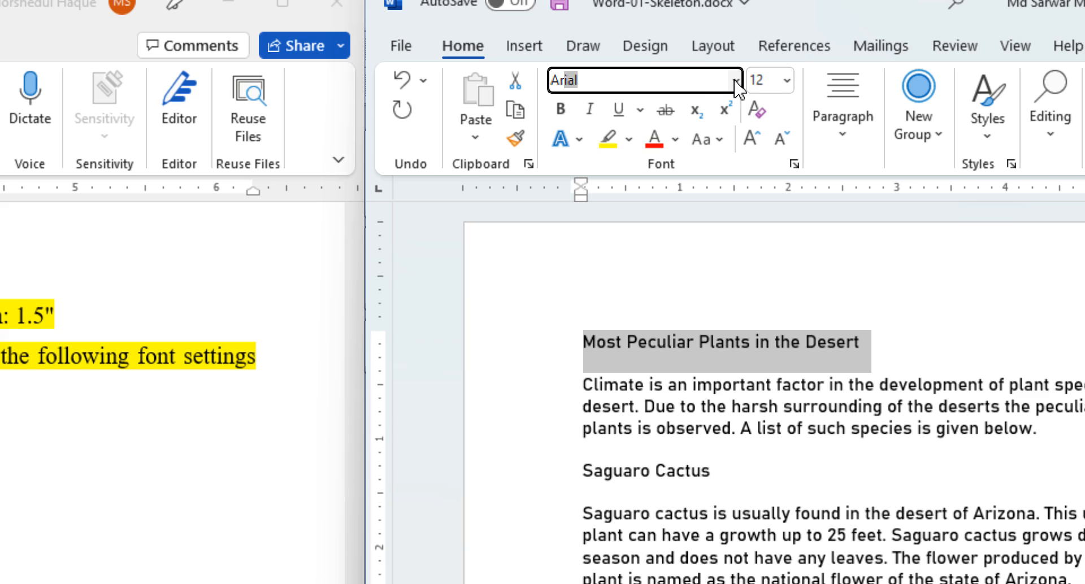
{"action": "key", "text": "Caps_Lock"}
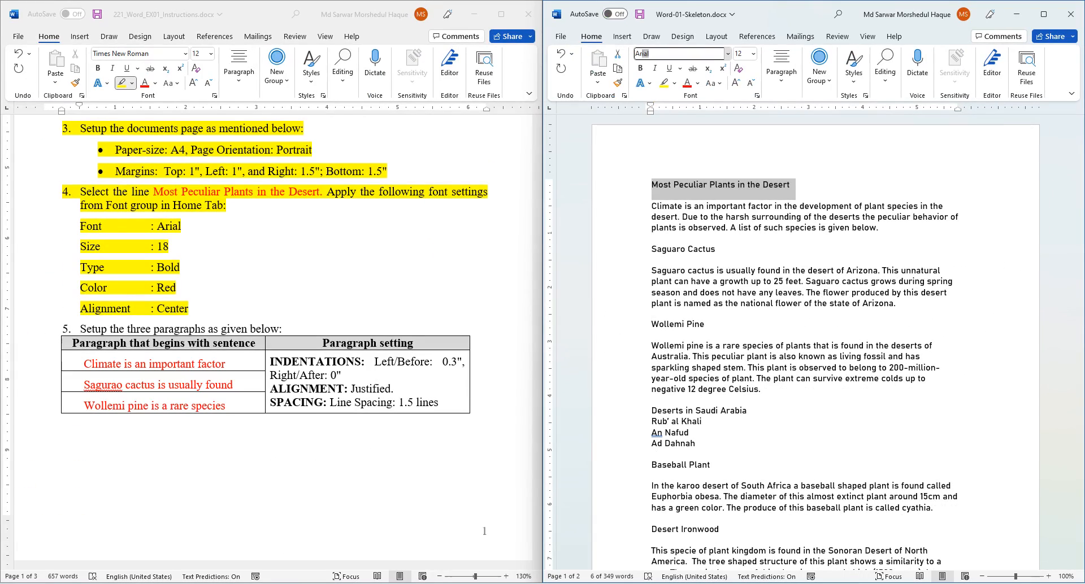
{"action": "left_click", "coordinate": [735, 81]}
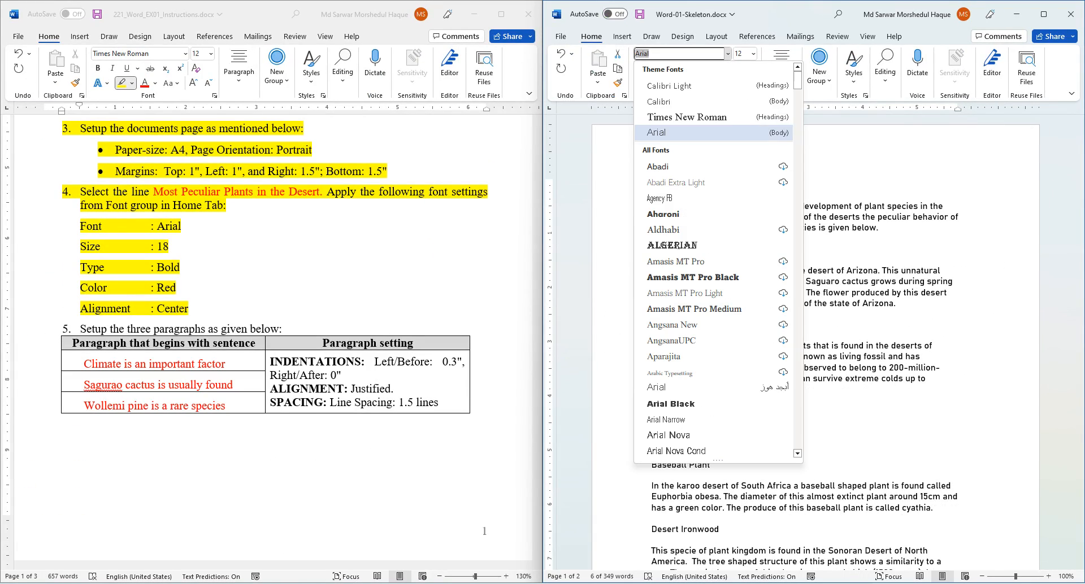
{"action": "left_click", "coordinate": [665, 131]}
{"action": "left_click", "coordinate": [727, 54]}
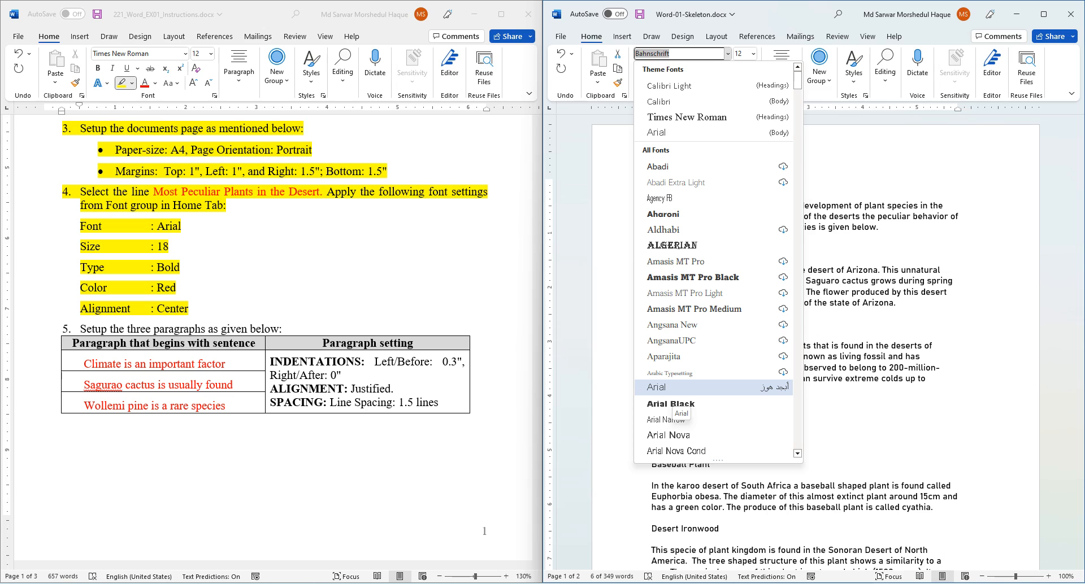
{"action": "left_click", "coordinate": [672, 387]}
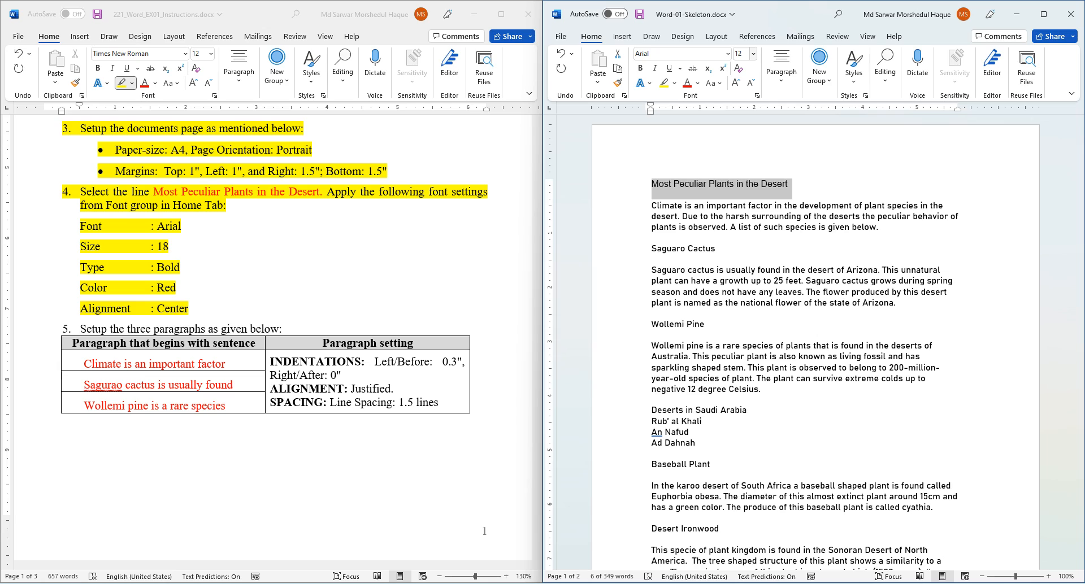
{"action": "type", "text": "1"}
{"action": "key", "text": "Return"}
{"action": "left_click", "coordinate": [753, 54]}
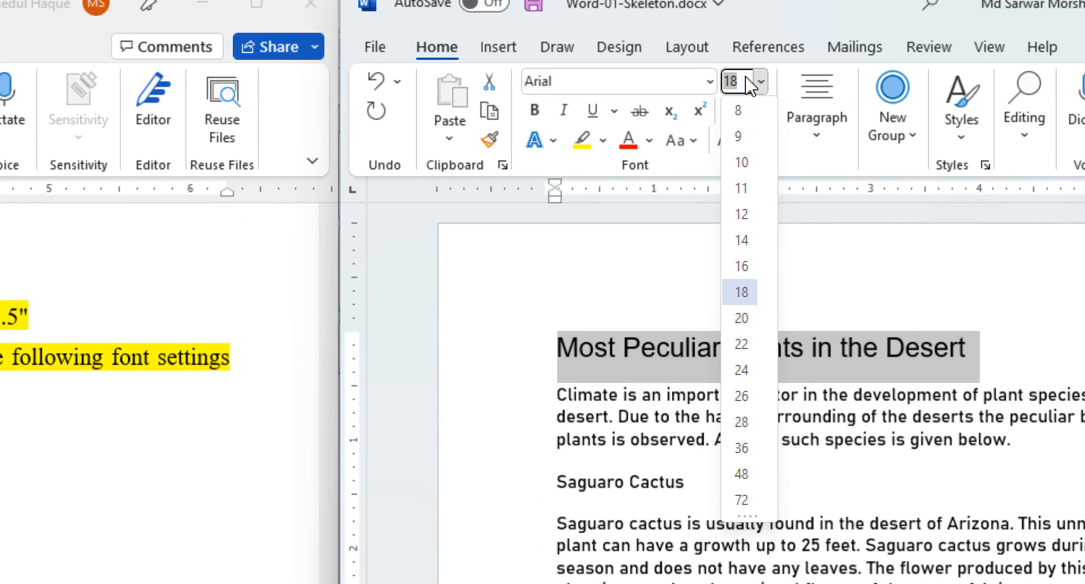
{"action": "left_click", "coordinate": [746, 79]}
{"action": "key", "text": "Return"}
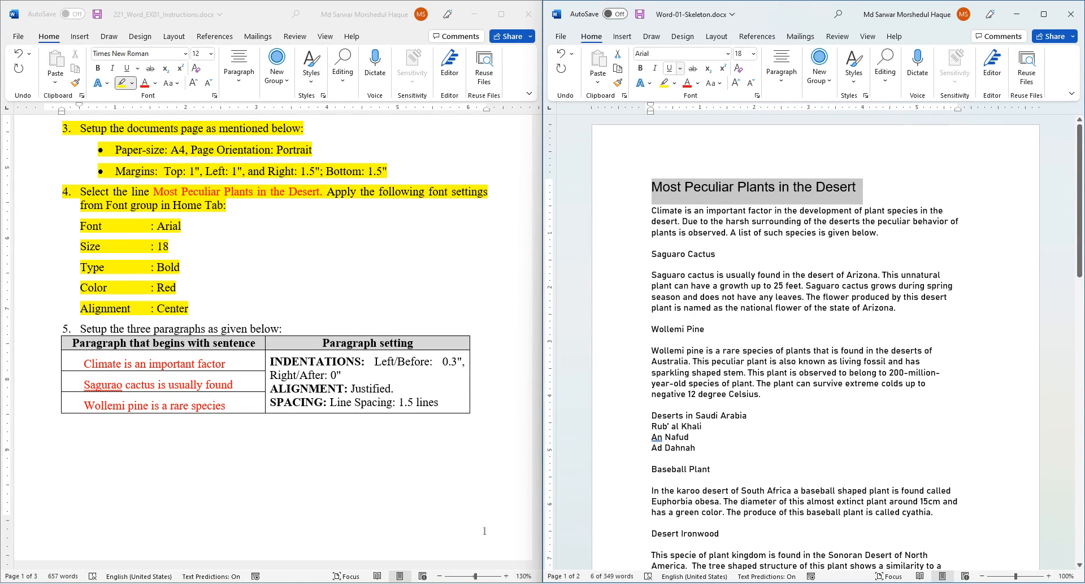
- Make the title bold, red and centred
{"action": "left_click", "coordinate": [640, 68]}
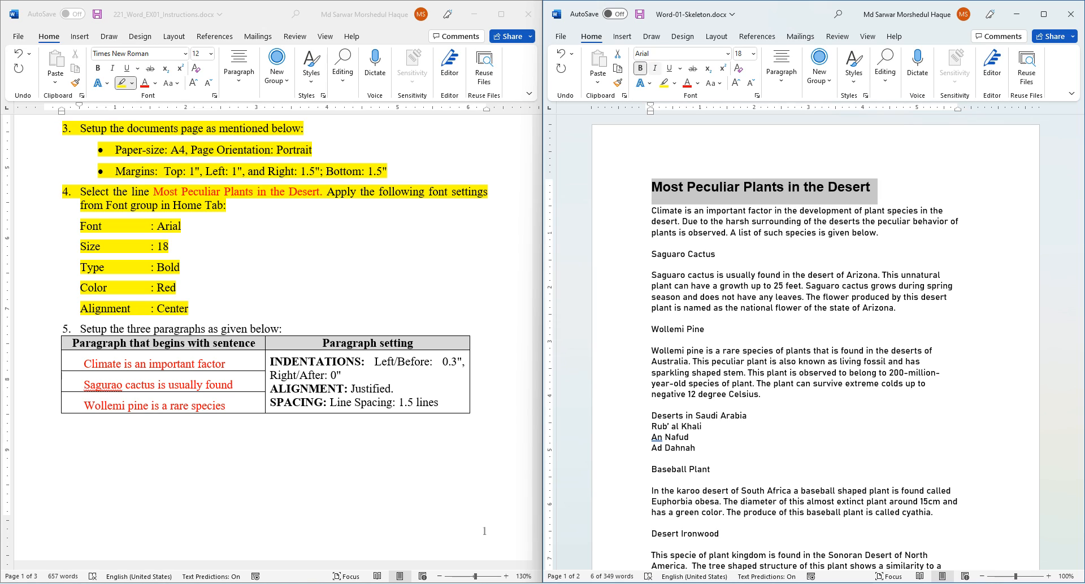
{"action": "left_click", "coordinate": [698, 83]}
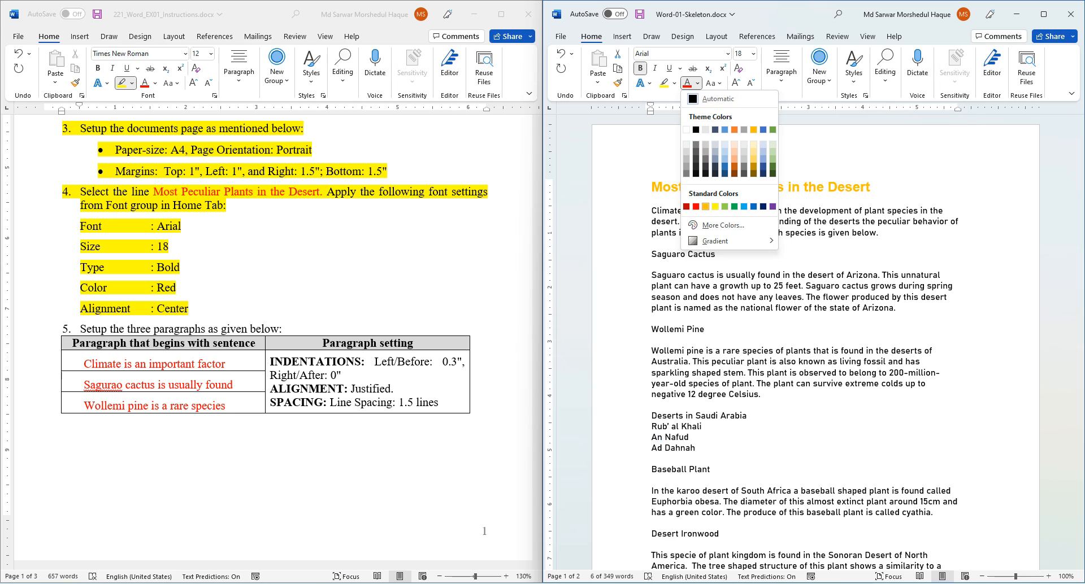
{"action": "left_click", "coordinate": [695, 206]}
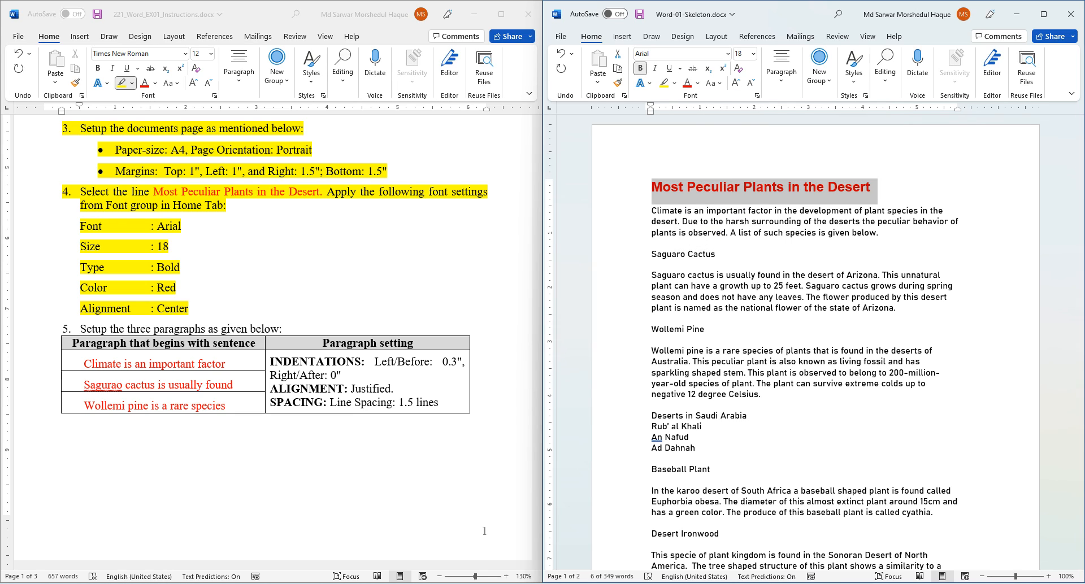
{"action": "left_click", "coordinate": [781, 71]}
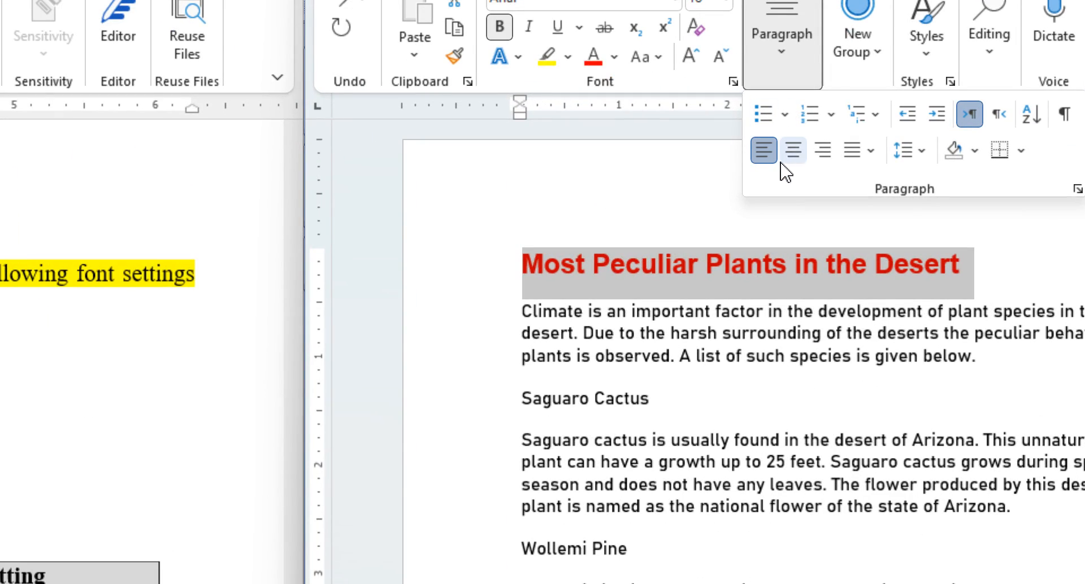
{"action": "left_click", "coordinate": [793, 150]}
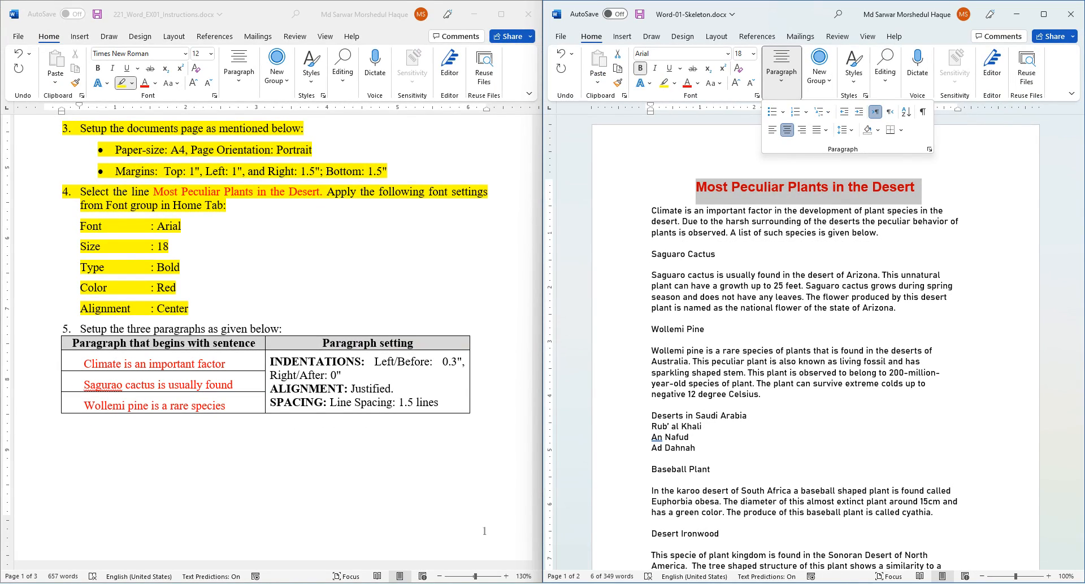
{"action": "key", "text": "Escape"}
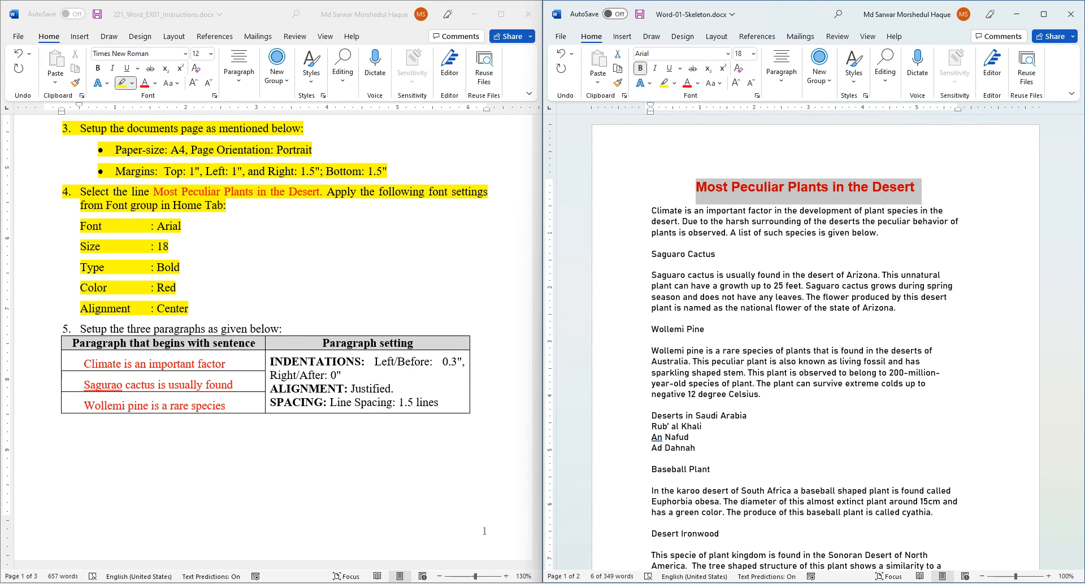
{"action": "scroll", "coordinate": [271, 341], "scroll_direction": "down", "scroll_amount": 5}
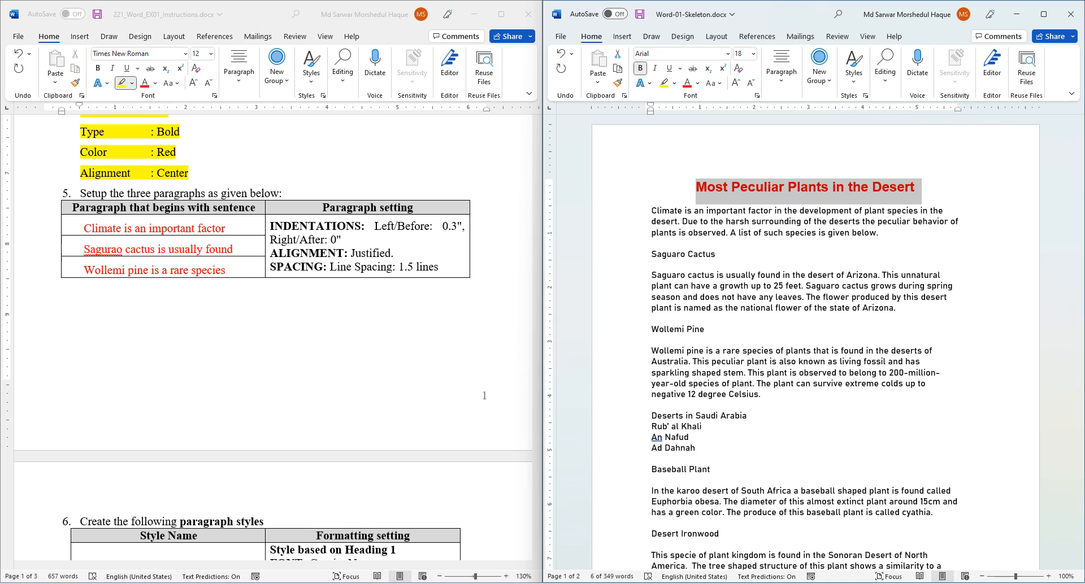
- Highlight step 5 and its paragraph-settings table yellow, then return to the skeleton
{"action": "left_click", "coordinate": [189, 173]}
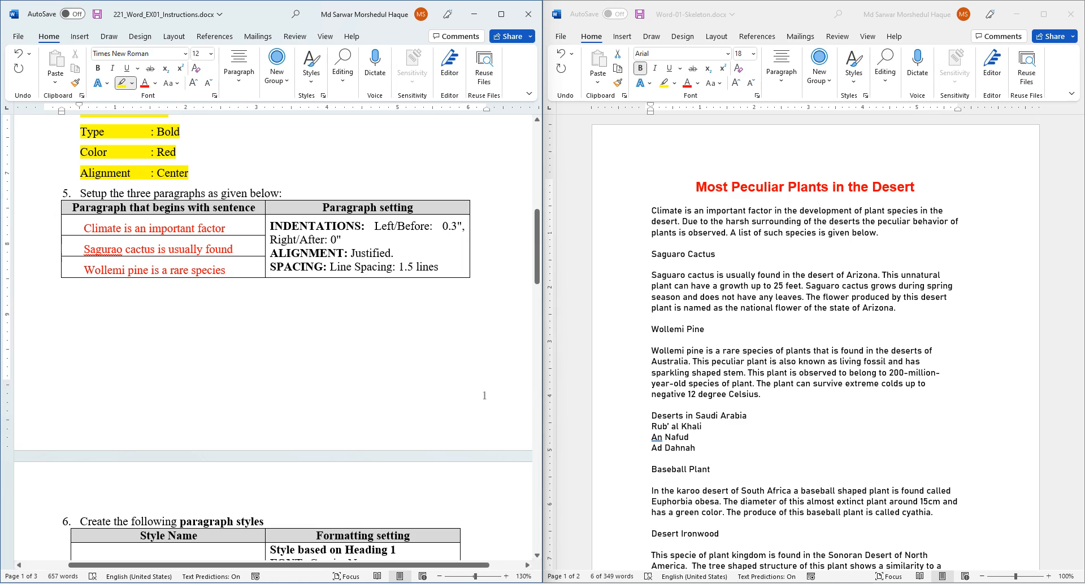
{"action": "mouse_move", "coordinate": [80, 193]}
{"action": "left_mouse_down"}
{"action": "mouse_move", "coordinate": [435, 232]}
{"action": "mouse_move", "coordinate": [446, 268]}
{"action": "left_mouse_up"}
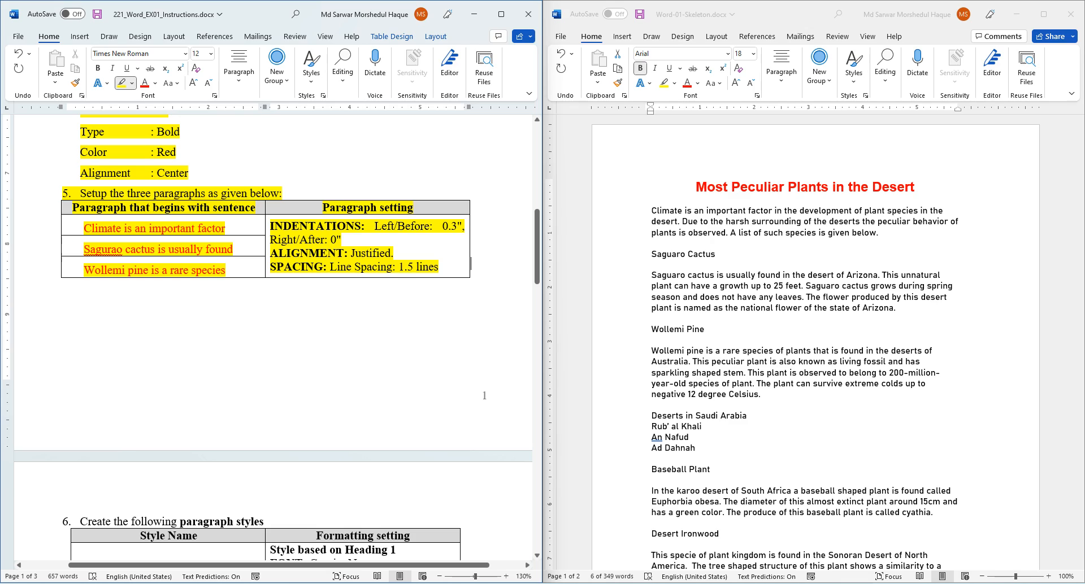
{"action": "key", "text": "Escape"}
{"action": "key", "text": "alt+Tab"}
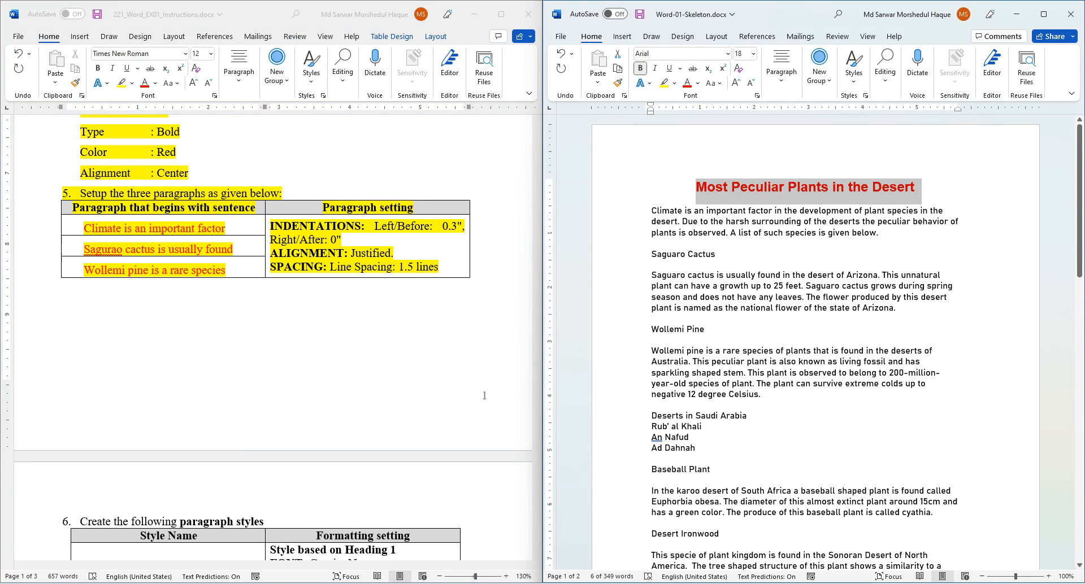
{"action": "scroll", "coordinate": [704, 229], "scroll_direction": "up", "scroll_amount": 2}
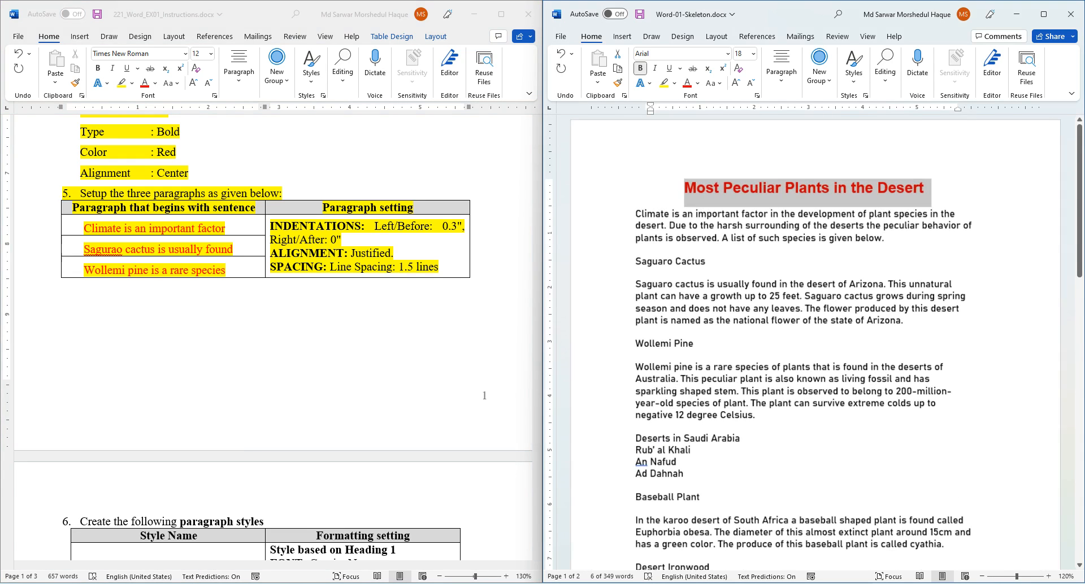
- Select the Climate, Saguaro cactus and Wollemi pine paragraphs together, dismissing the on-screen keyboard
{"action": "triple_click", "coordinate": [704, 229]}
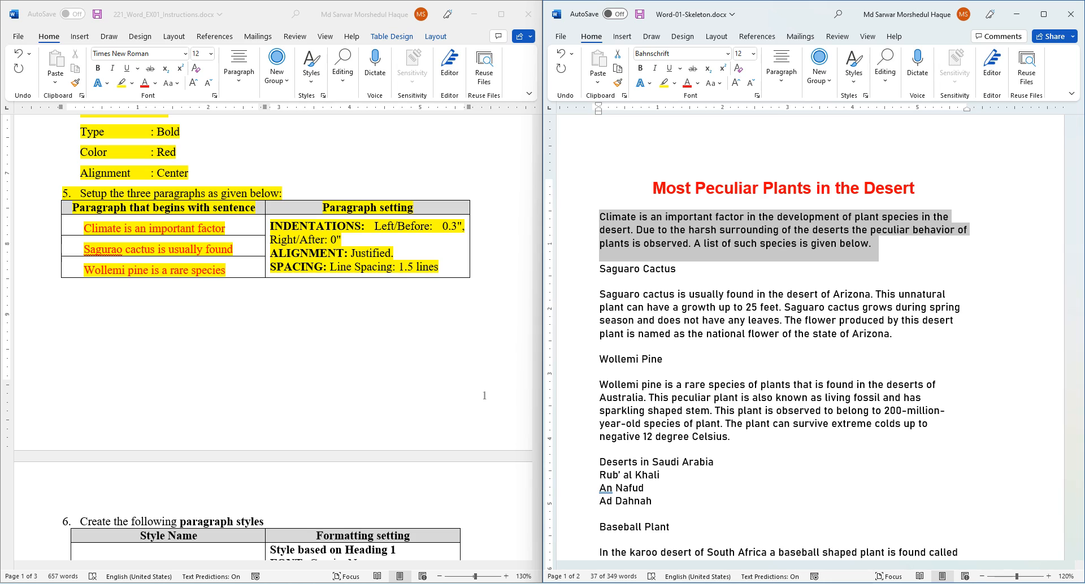
{"action": "key", "text": "ctrl+super+o"}
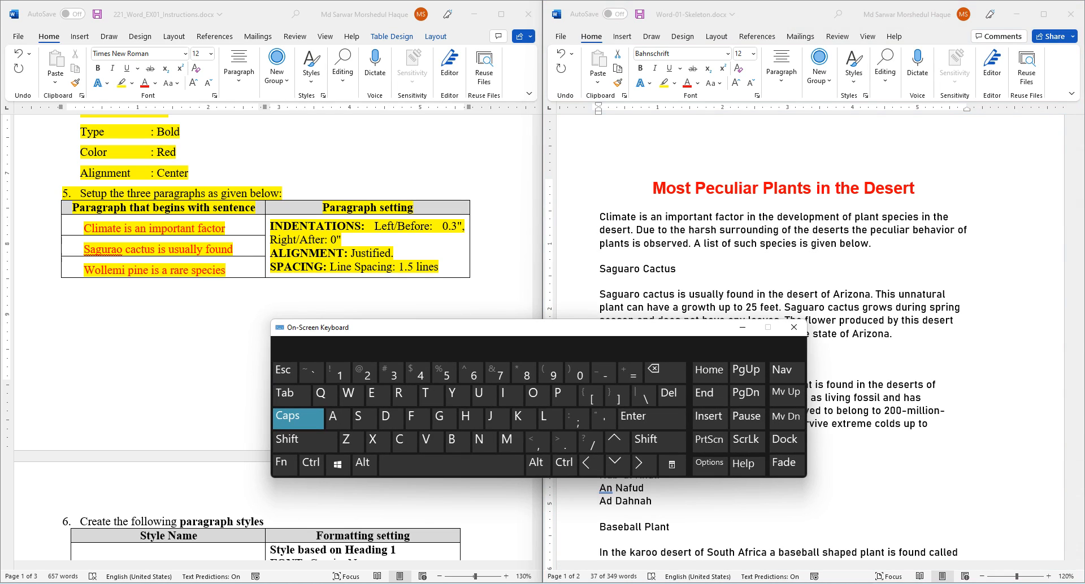
{"action": "key", "text": "ctrl"}
{"action": "key", "text": "ctrl+2"}
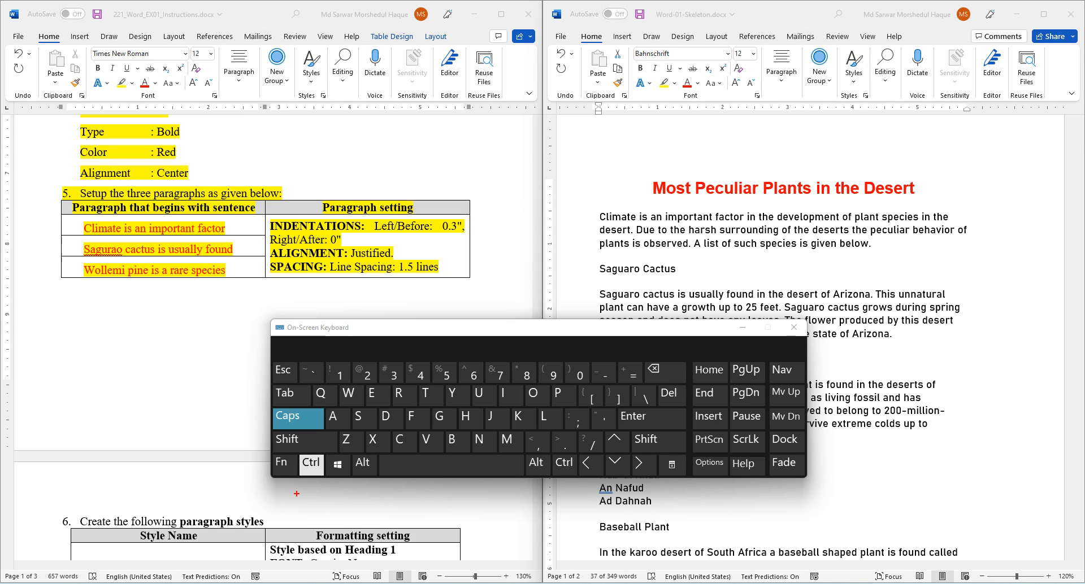
{"action": "key", "text": "space"}
{"action": "key", "text": "Escape"}
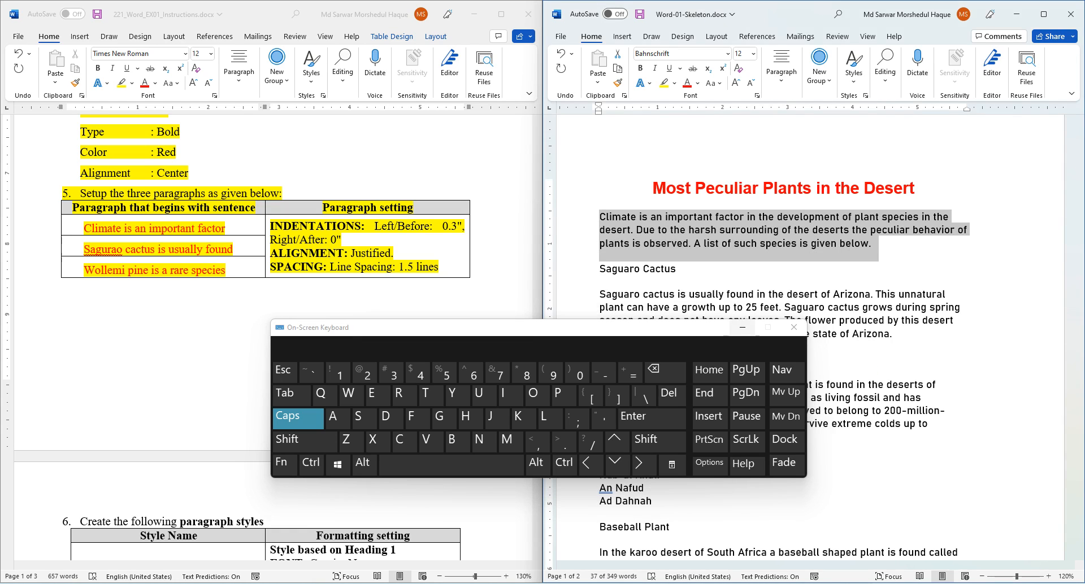
{"action": "left_click", "coordinate": [743, 327]}
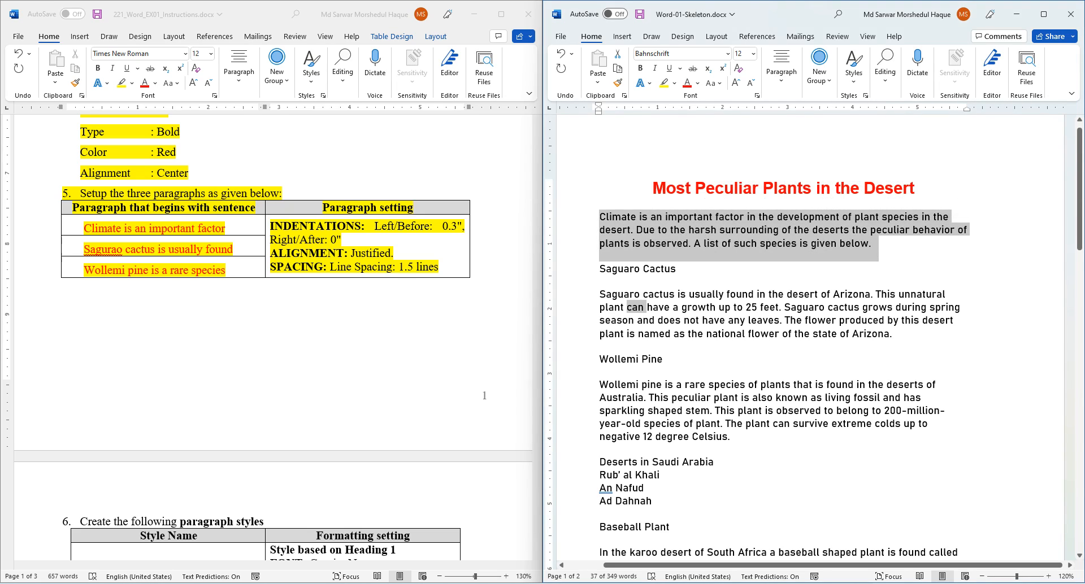
{"action": "triple_click", "coordinate": [637, 305], "text": "ctrl"}
{"action": "triple_click", "coordinate": [621, 410], "text": "ctrl"}
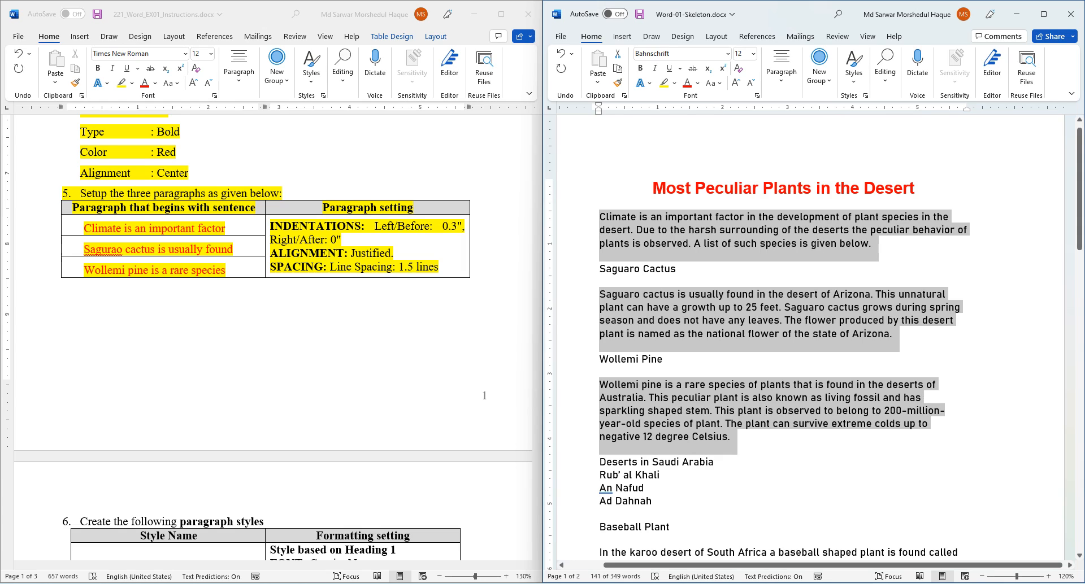
{"action": "left_click", "coordinate": [781, 65]}
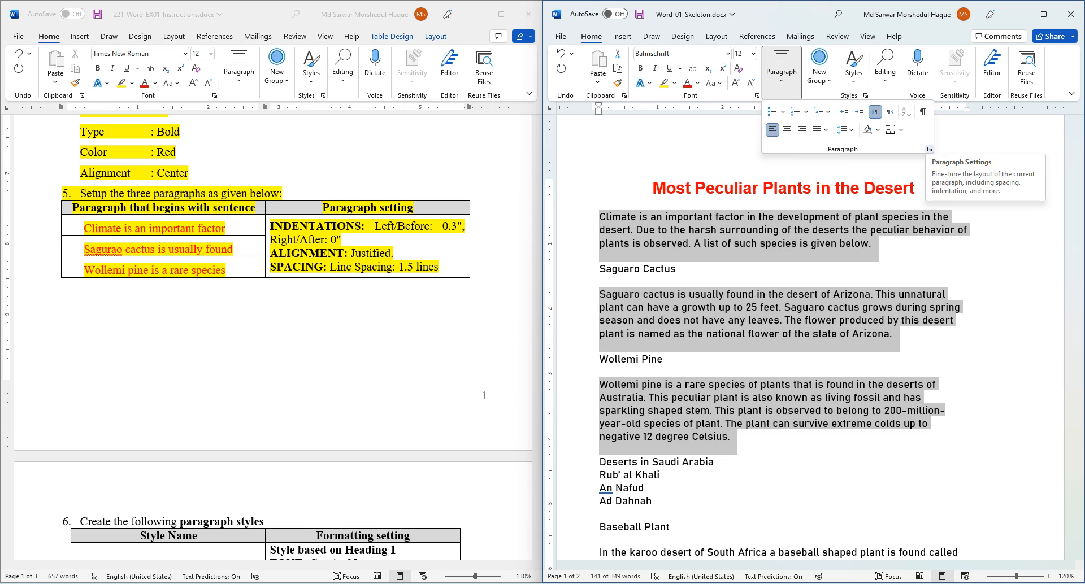
- In the Paragraph dialog set left indent 0.3", Justified alignment and 1.5 lines spacing
{"action": "left_click", "coordinate": [928, 149]}
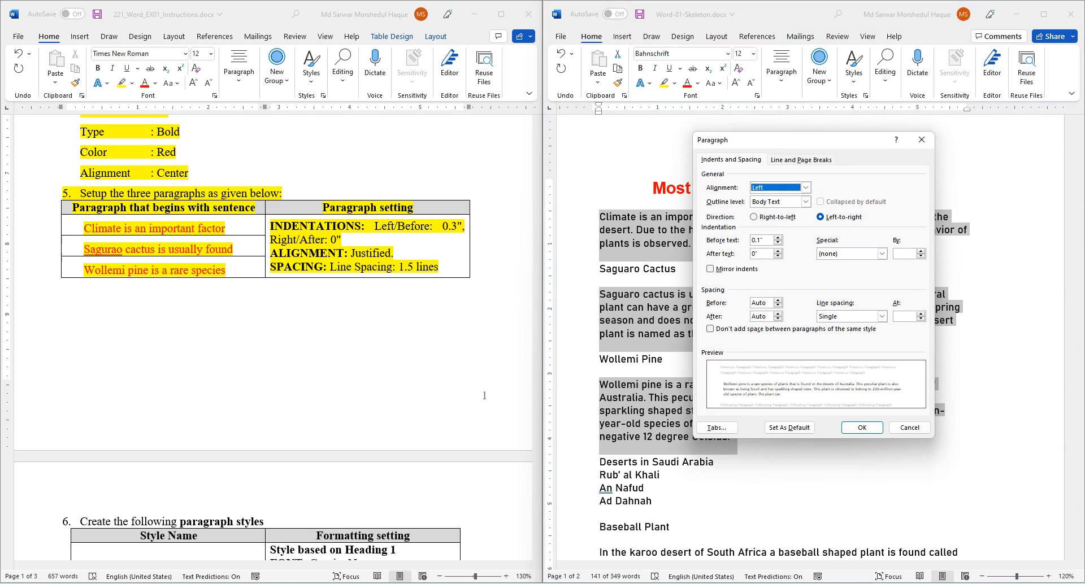
{"action": "left_click_drag", "start_coordinate": [734, 139], "coordinate": [626, 224]}
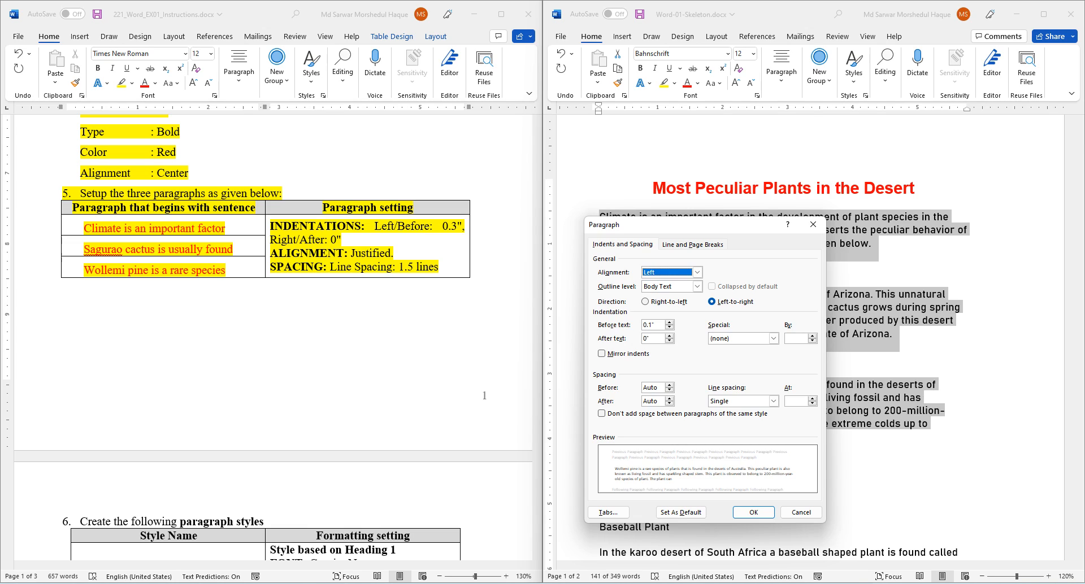
{"action": "left_click", "coordinate": [669, 322]}
{"action": "left_click", "coordinate": [669, 322]}
{"action": "left_click", "coordinate": [669, 322]}
{"action": "left_click", "coordinate": [670, 328]}
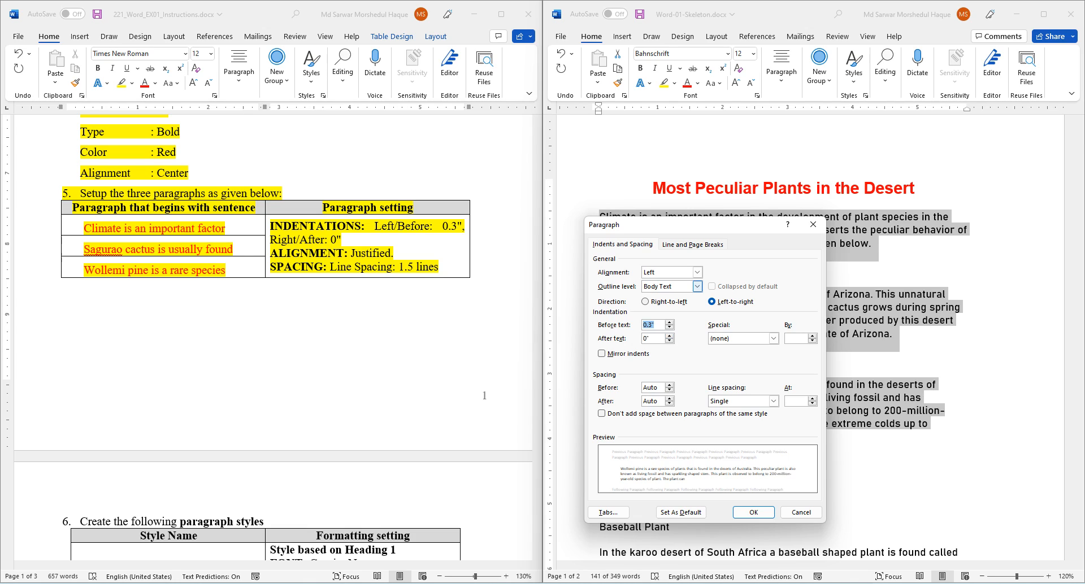
{"action": "left_click", "coordinate": [697, 272]}
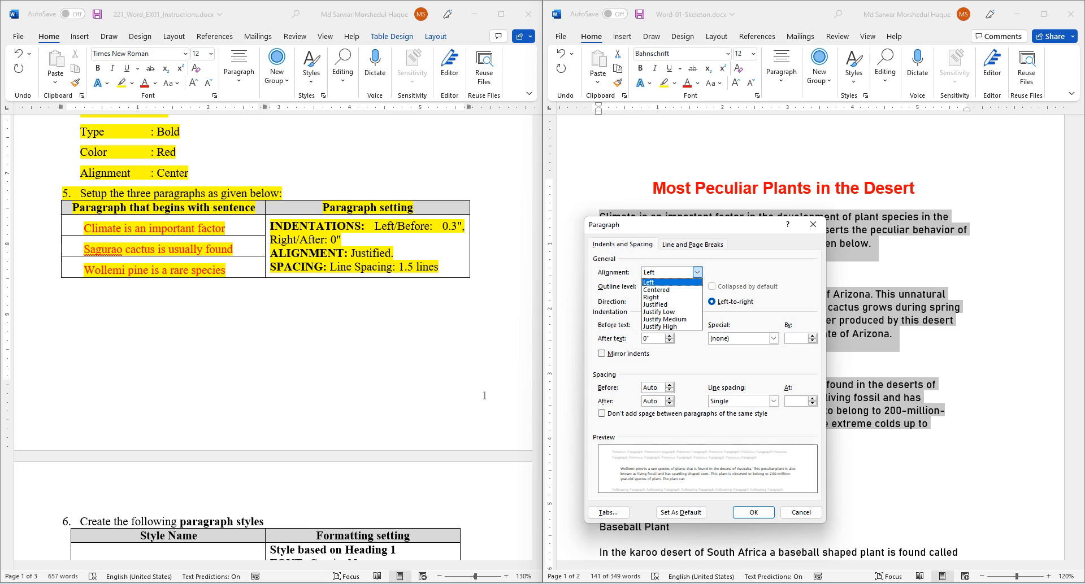
{"action": "key", "text": "Return"}
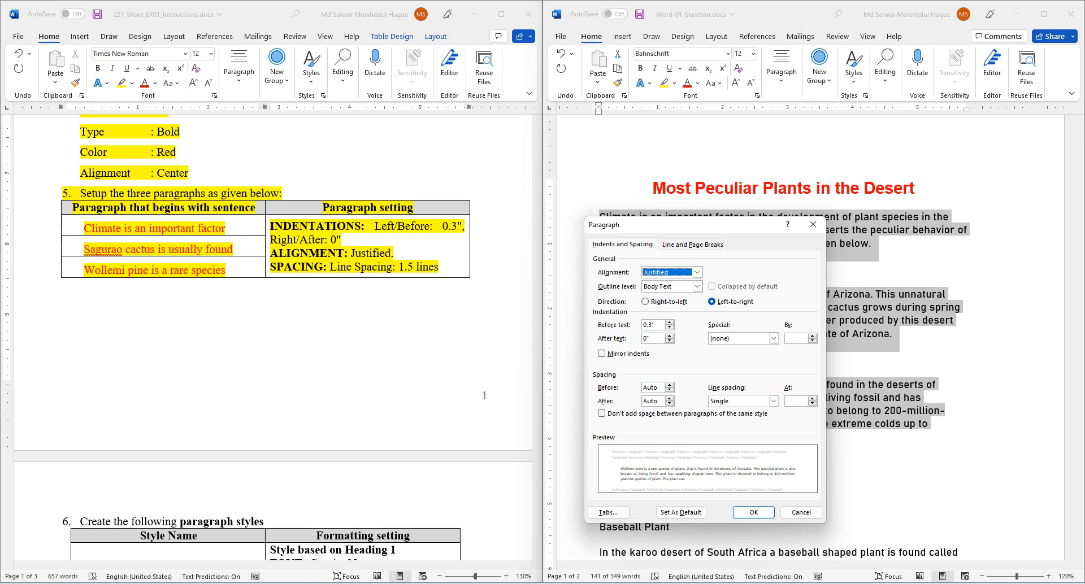
{"action": "left_click", "coordinate": [773, 401]}
{"action": "left_click", "coordinate": [735, 418]}
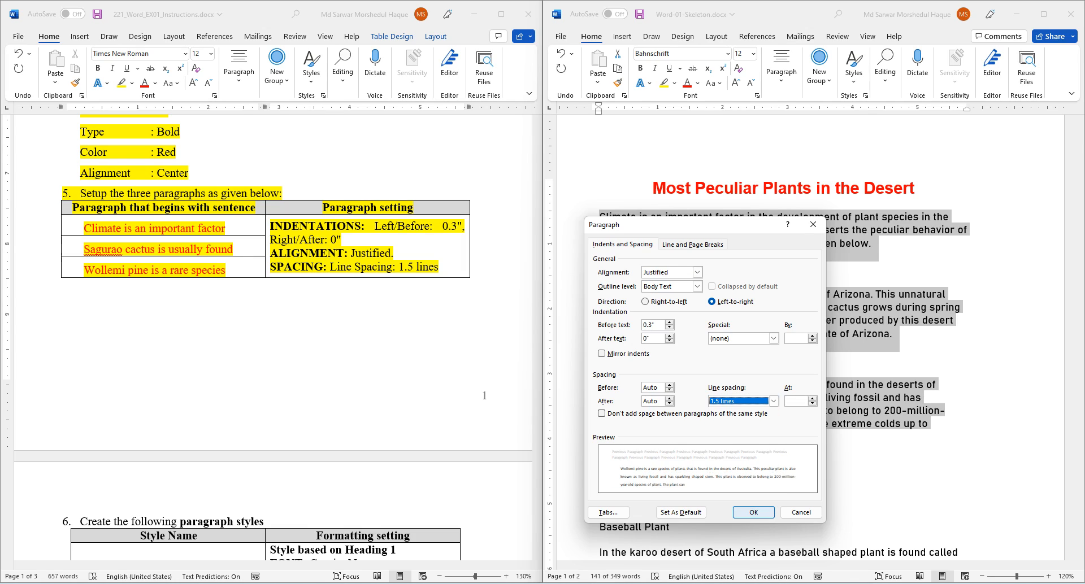
{"action": "left_click", "coordinate": [753, 512]}
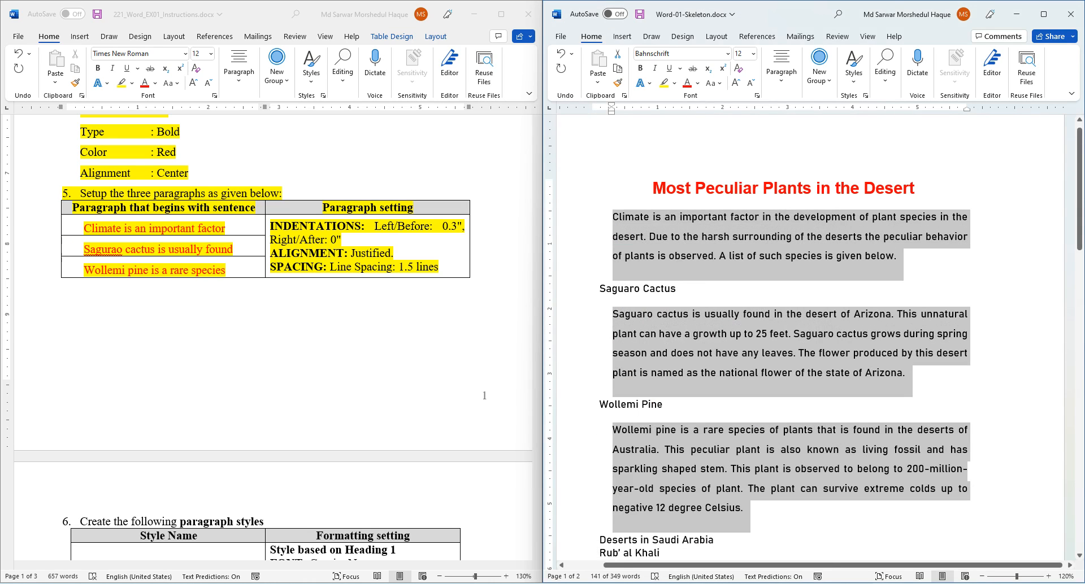
- Highlight section 6's heading through the MyTitle row yellow in the instructions
{"action": "scroll", "coordinate": [273, 339], "scroll_direction": "down", "scroll_amount": 6}
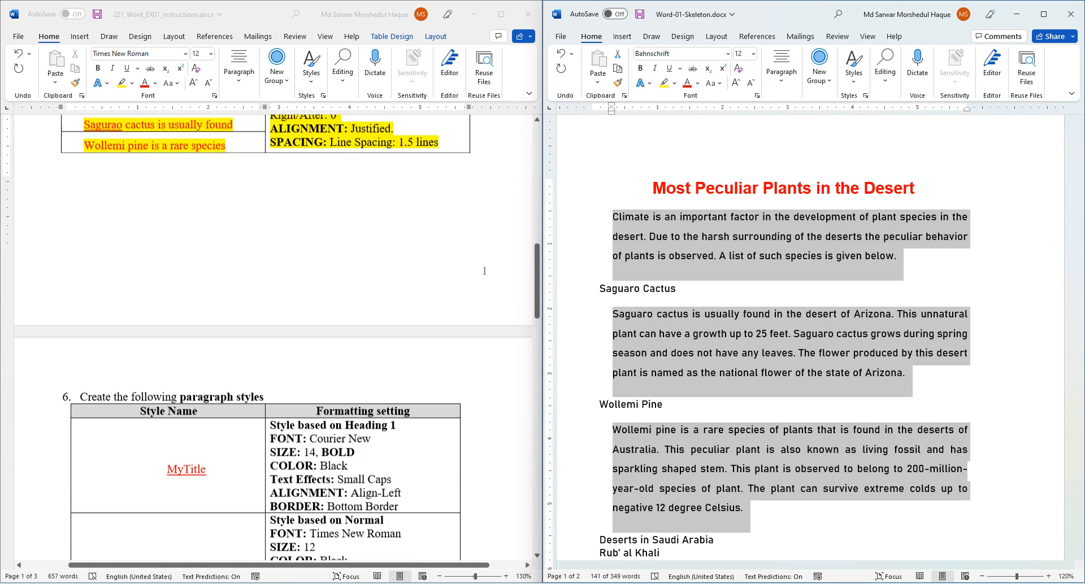
{"action": "scroll", "coordinate": [273, 339], "scroll_direction": "down", "scroll_amount": 1}
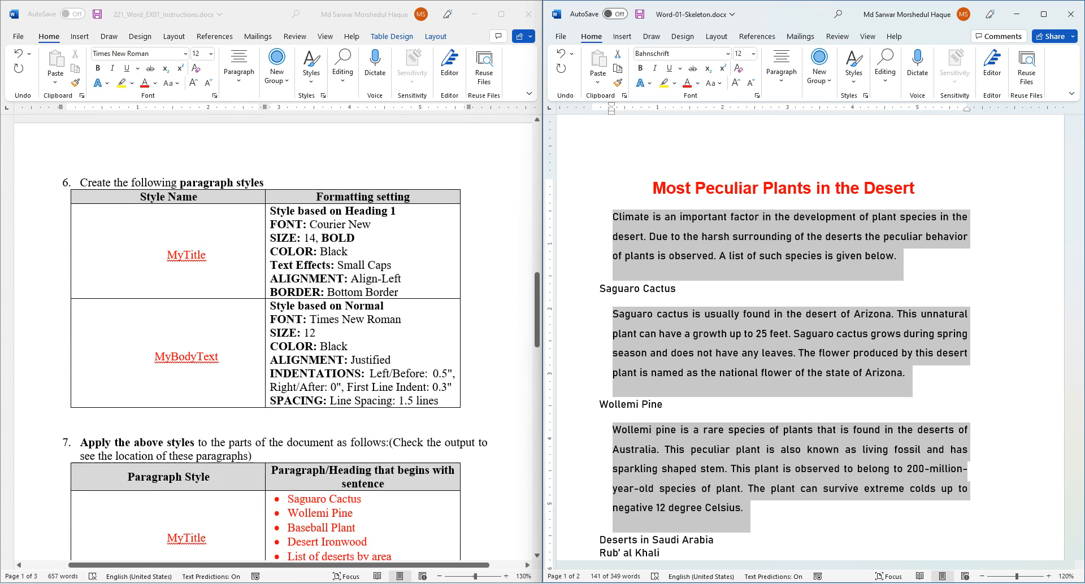
{"action": "scroll", "coordinate": [808, 339], "scroll_direction": "down", "scroll_amount": 1}
{"action": "scroll", "coordinate": [808, 339], "scroll_direction": "down", "scroll_amount": 1}
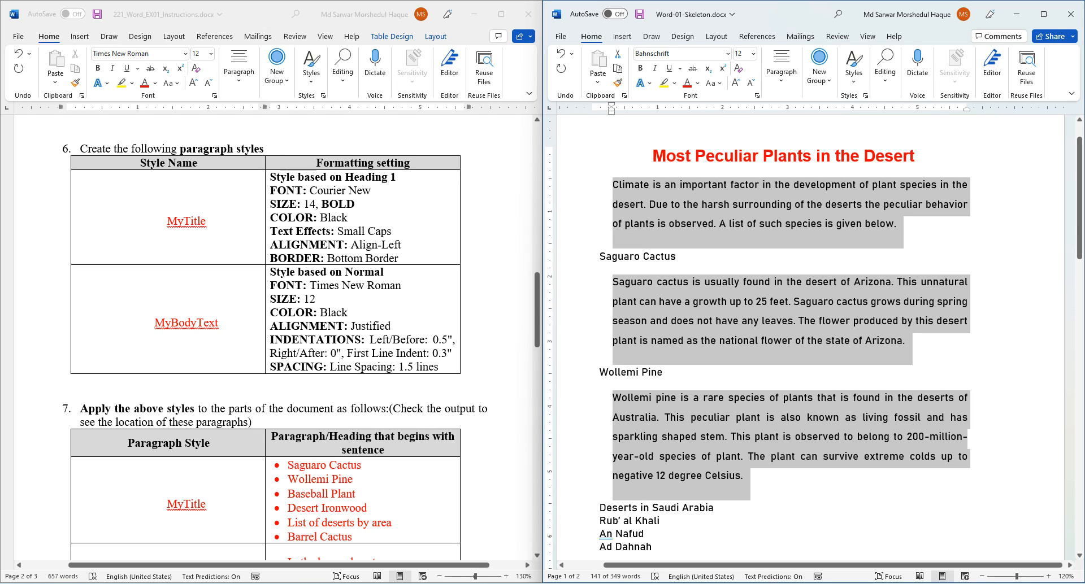
{"action": "left_click", "coordinate": [743, 476]}
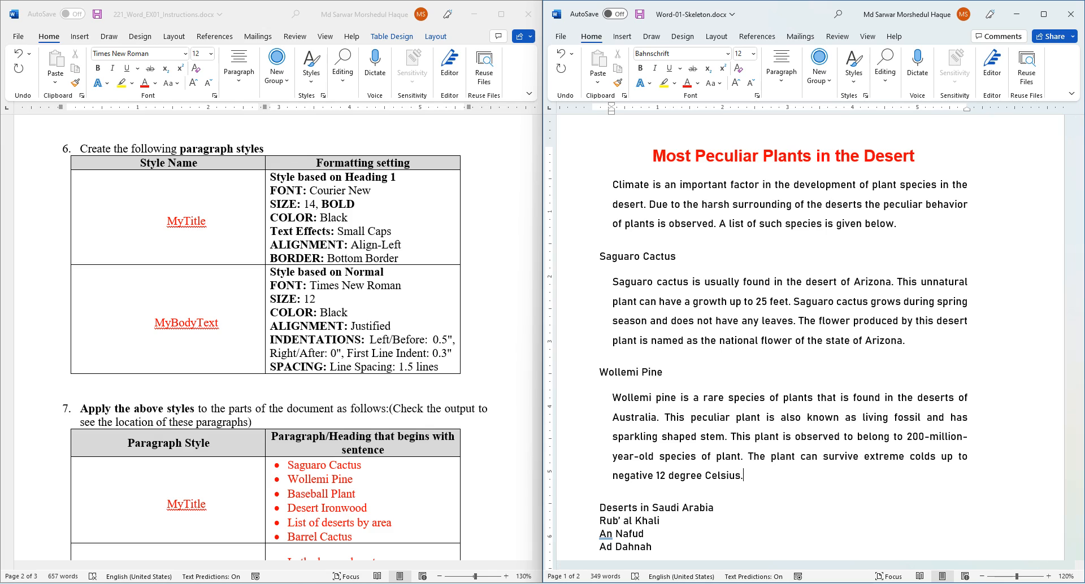
{"action": "left_click", "coordinate": [226, 238]}
{"action": "left_click_drag", "start_coordinate": [80, 149], "coordinate": [352, 255]}
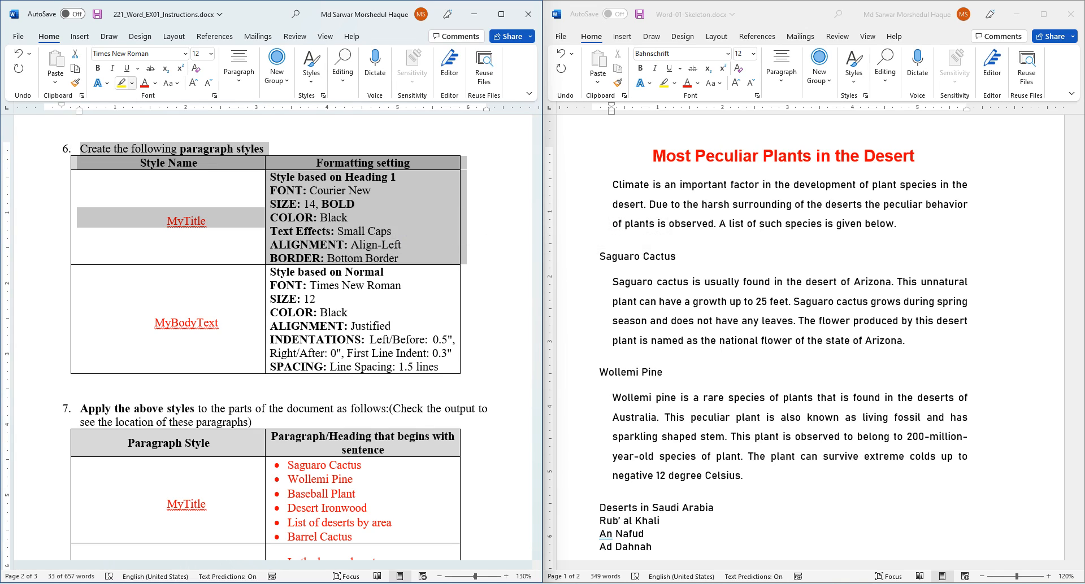
{"action": "left_click", "coordinate": [121, 83]}
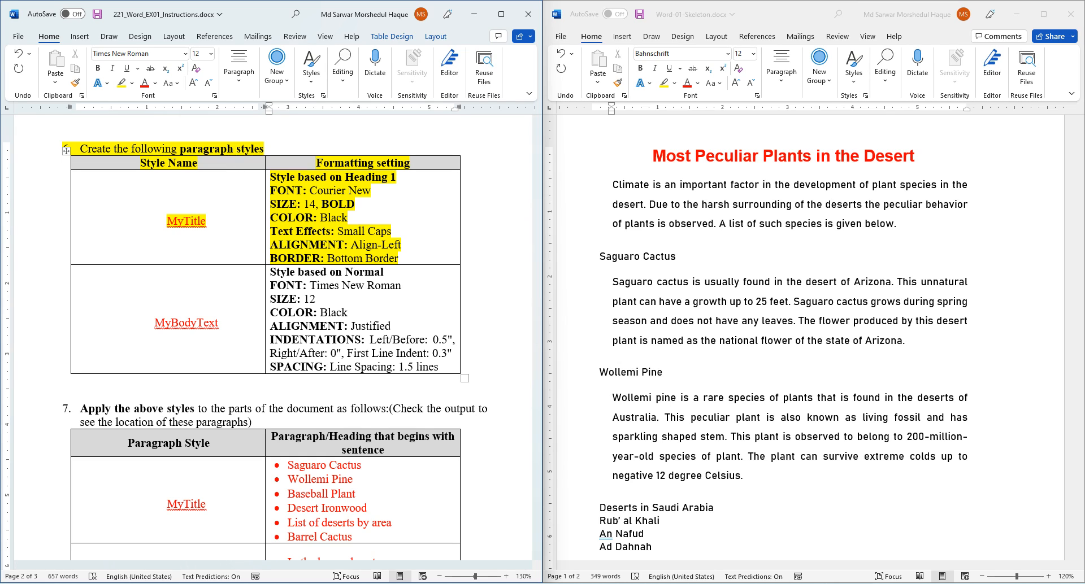
- Place the cursor in the skeleton's Saguaro Cactus heading
{"action": "left_click", "coordinate": [745, 475]}
{"action": "scroll", "coordinate": [745, 476], "scroll_direction": "up", "scroll_amount": 2}
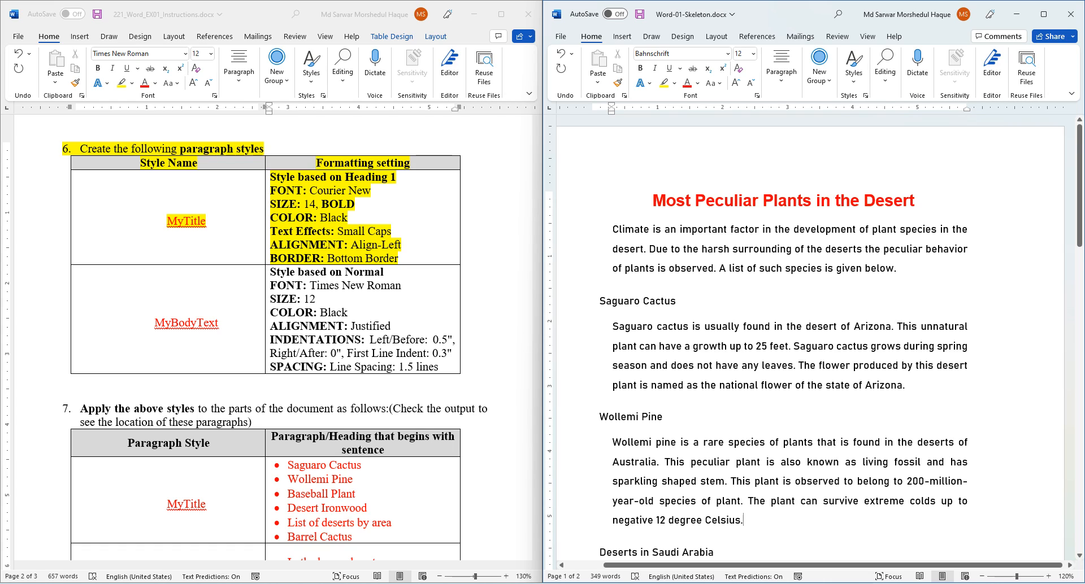
{"action": "left_click", "coordinate": [640, 301]}
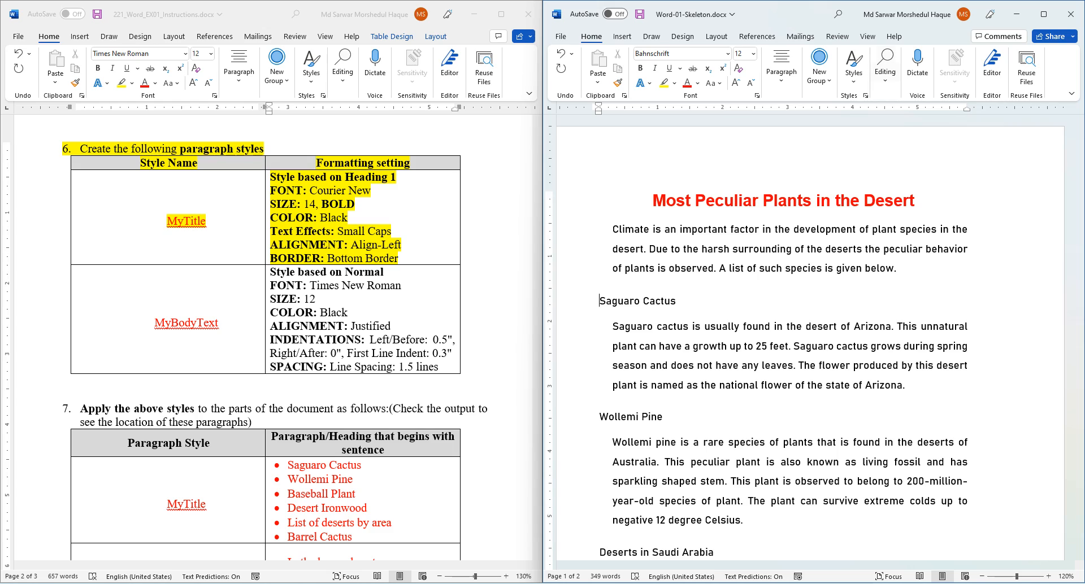
- Float the Styles pane and start a new style named MYTitle based on Heading 1
{"action": "left_click", "coordinate": [864, 95]}
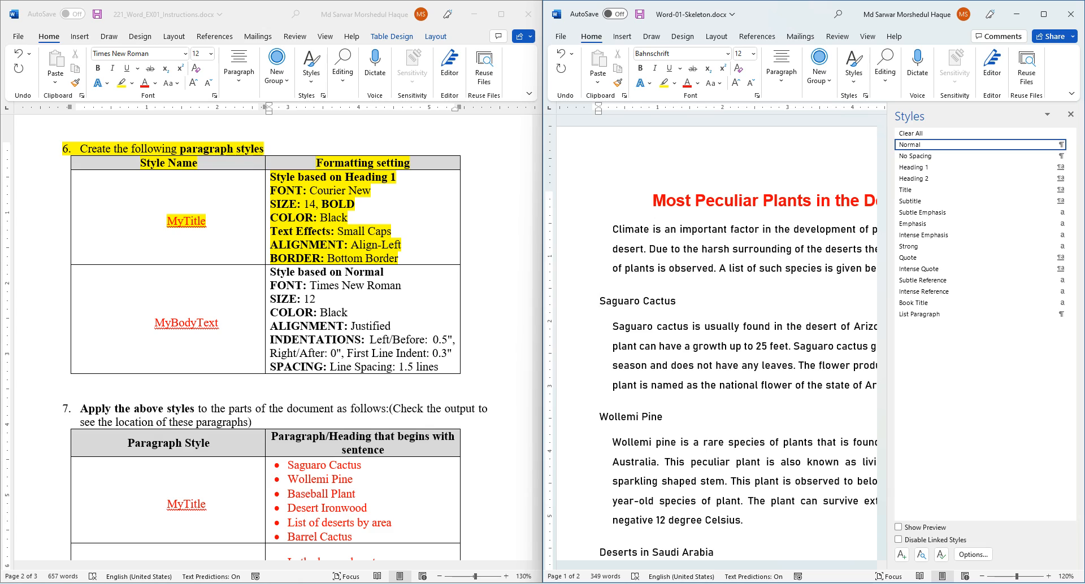
{"action": "left_click_drag", "start_coordinate": [887, 198], "coordinate": [934, 198]}
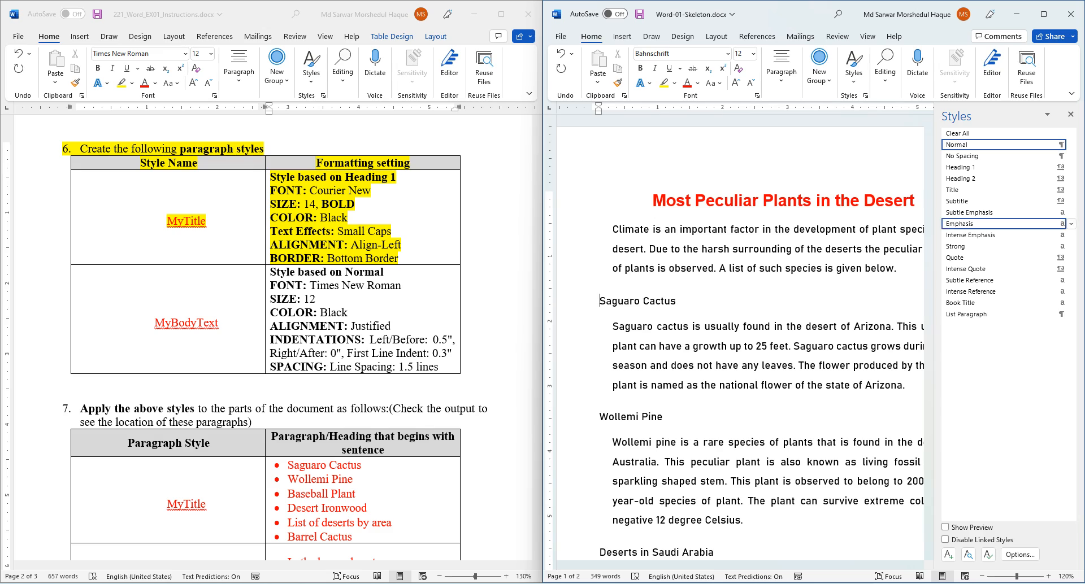
{"action": "left_click_drag", "start_coordinate": [955, 115], "coordinate": [899, 147]}
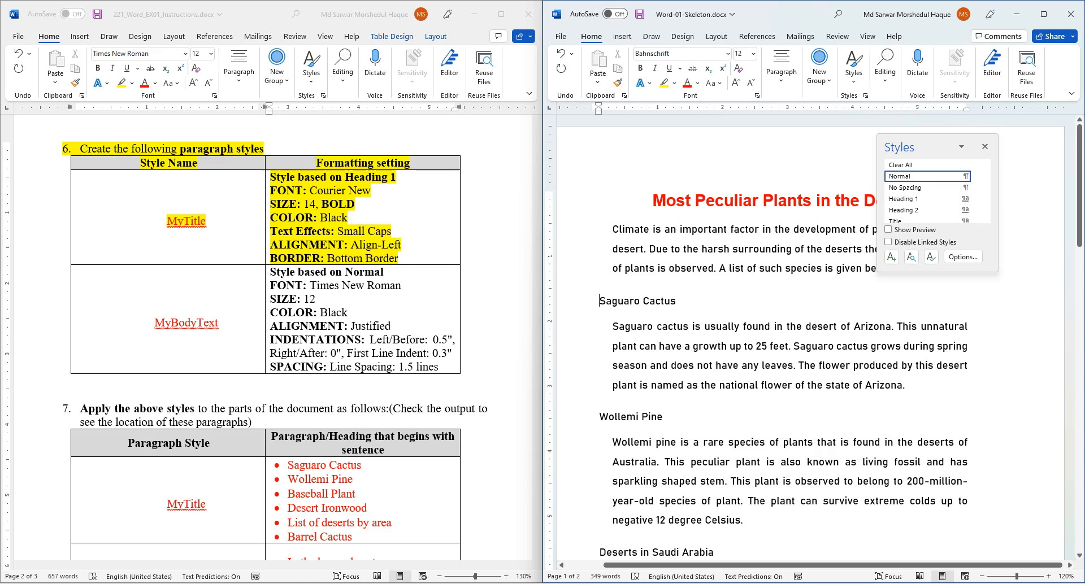
{"action": "left_click_drag", "start_coordinate": [938, 271], "coordinate": [938, 320]}
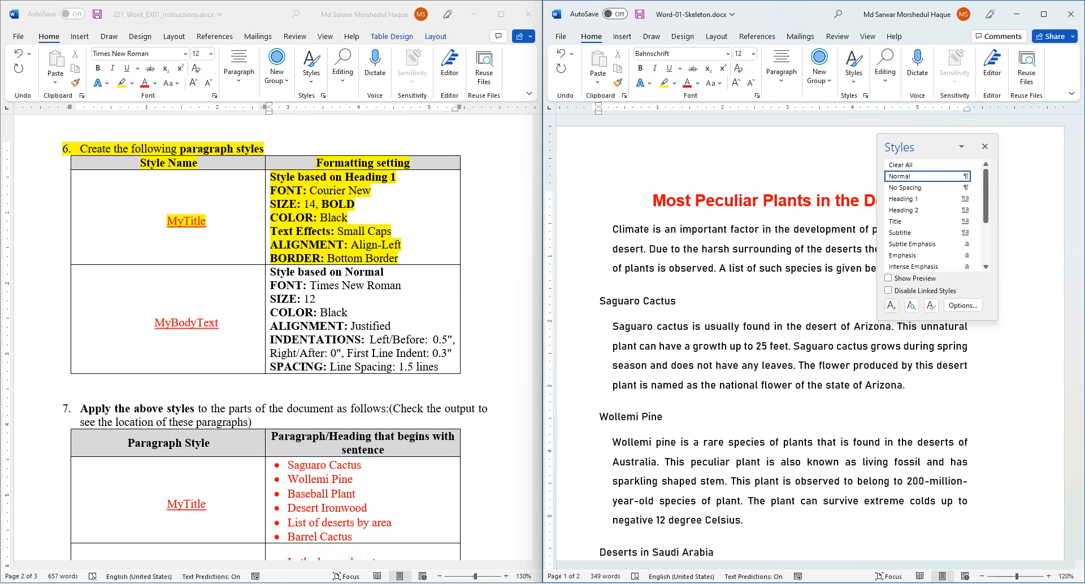
{"action": "left_click", "coordinate": [891, 305]}
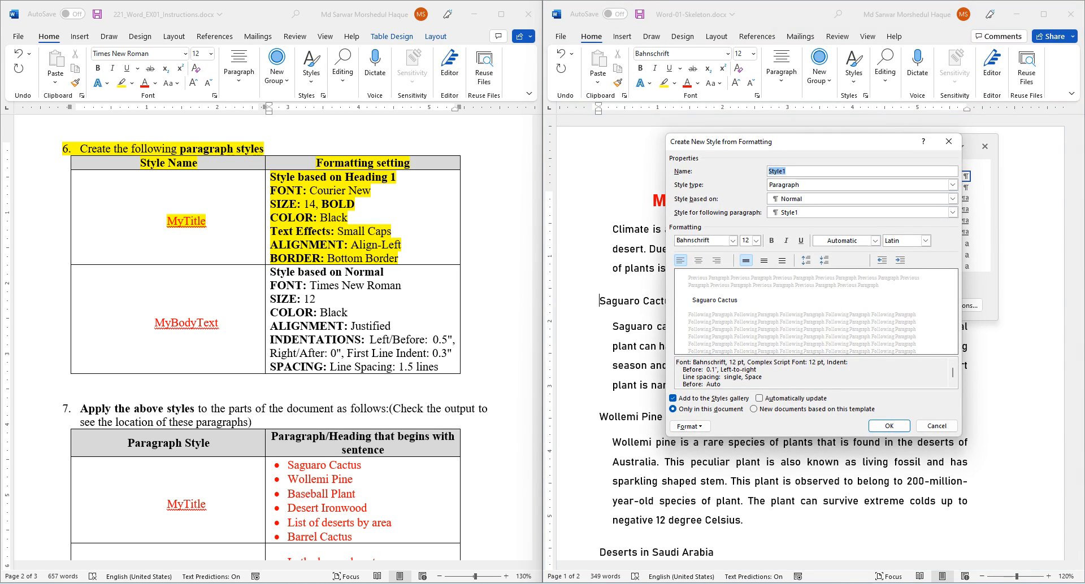
{"action": "left_click_drag", "start_coordinate": [823, 139], "coordinate": [775, 154]}
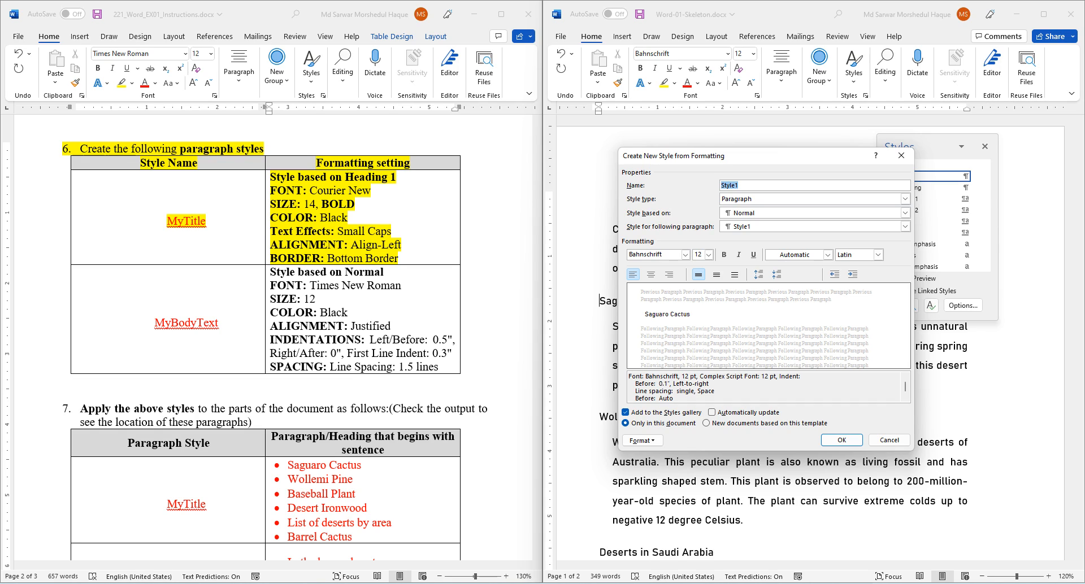
{"action": "key", "text": "BackSpace"}
{"action": "key", "text": "Caps_Lock"}
{"action": "type", "text": "MYTitle"}
{"action": "left_click", "coordinate": [905, 212]}
{"action": "key", "text": "Down"}
{"action": "key", "text": "Down"}
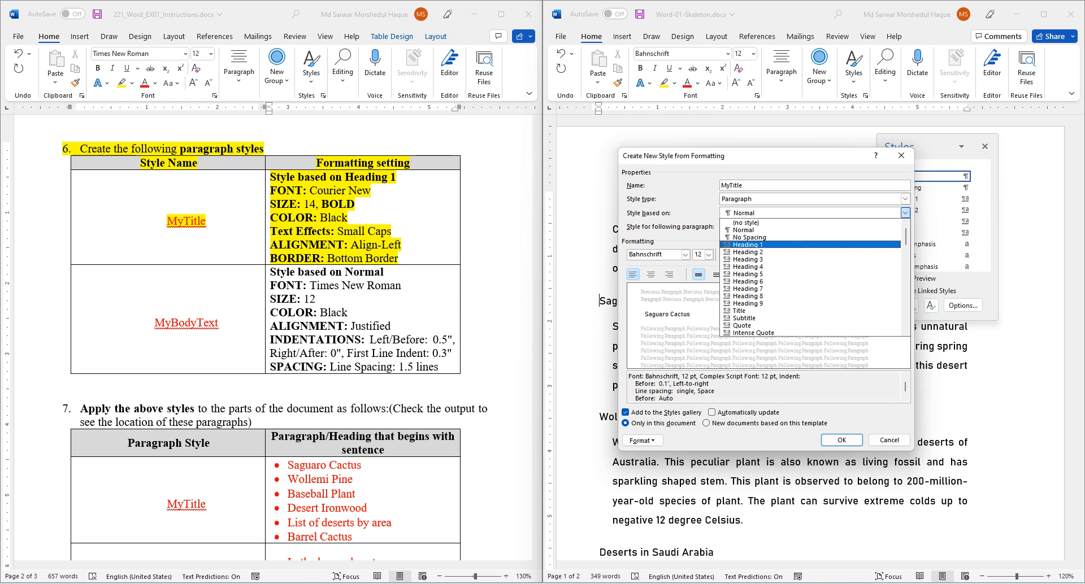
{"action": "key", "text": "Return"}
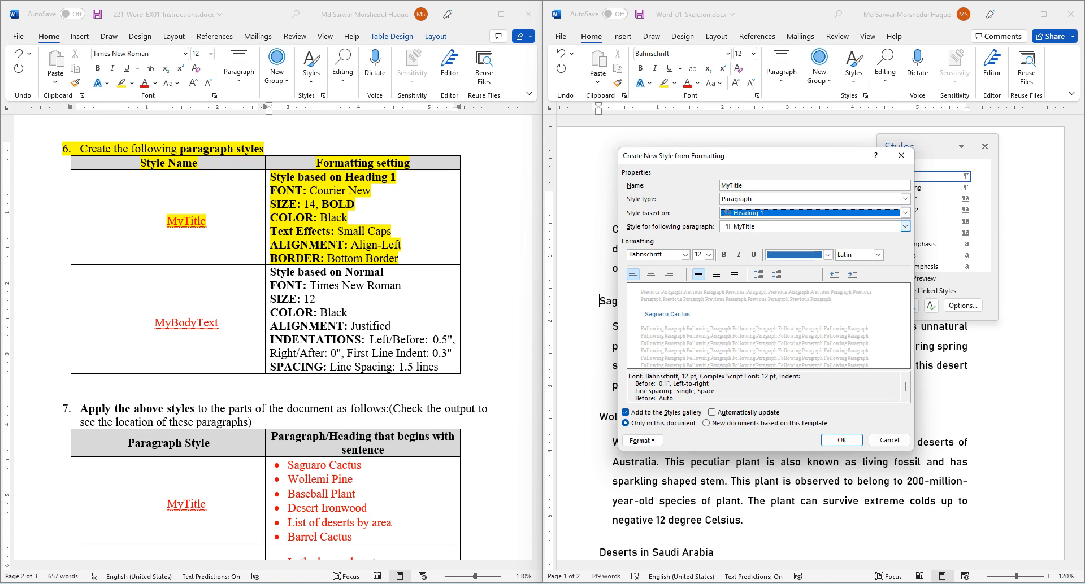
- Set the style's font to Courier New 14, bold, with Automatic colour
{"action": "left_click", "coordinate": [685, 254]}
{"action": "type", "text": "Courier New"}
{"action": "key", "text": "Return"}
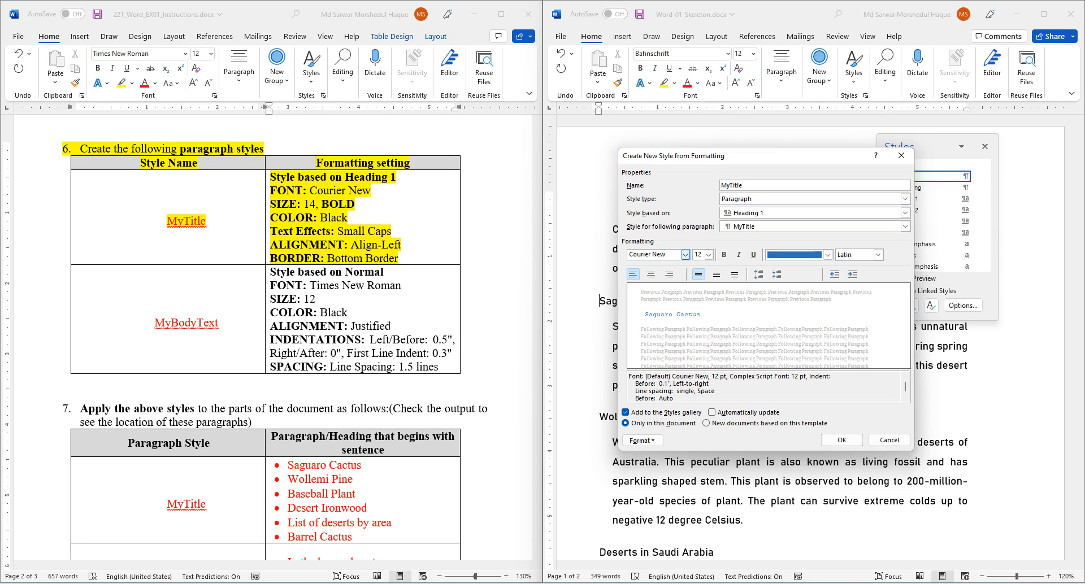
{"action": "key", "text": "Tab"}
{"action": "type", "text": "14"}
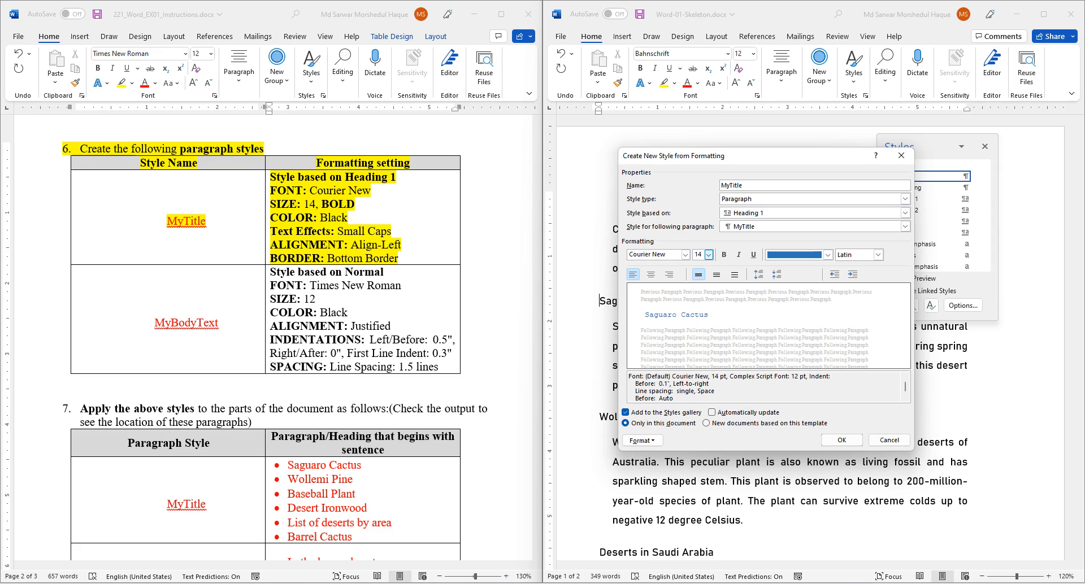
{"action": "left_click", "coordinate": [723, 255]}
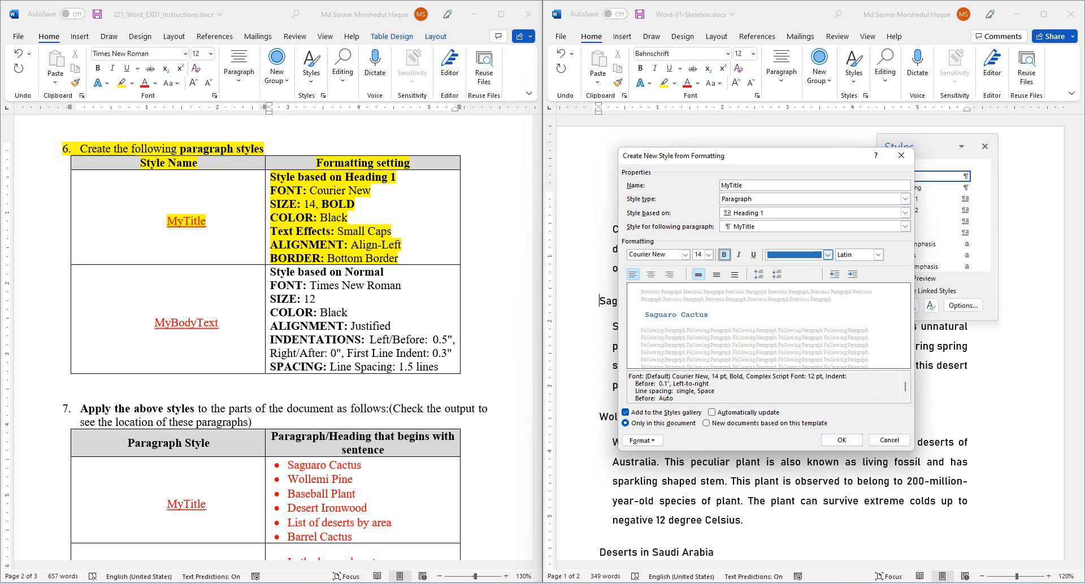
{"action": "left_click", "coordinate": [828, 255]}
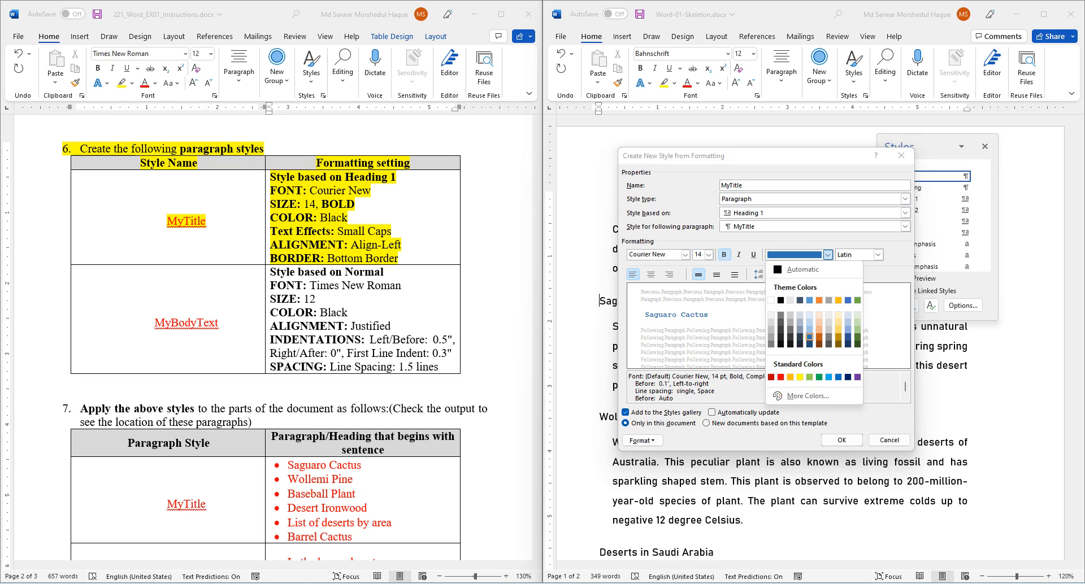
{"action": "left_click", "coordinate": [778, 270]}
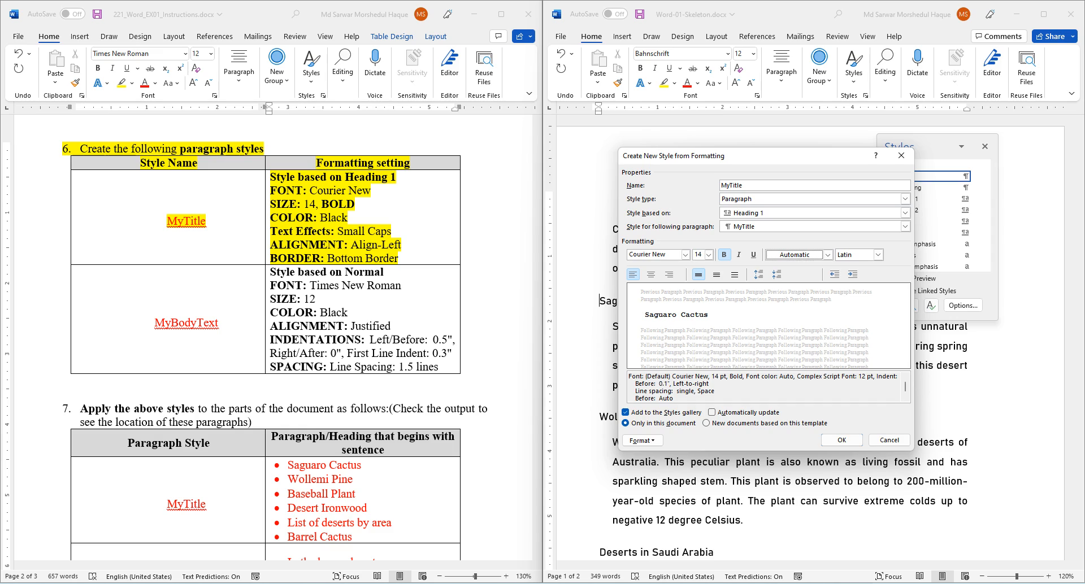
- Turn on small caps and left alignment for the MyTitle style
{"action": "left_click", "coordinate": [642, 440]}
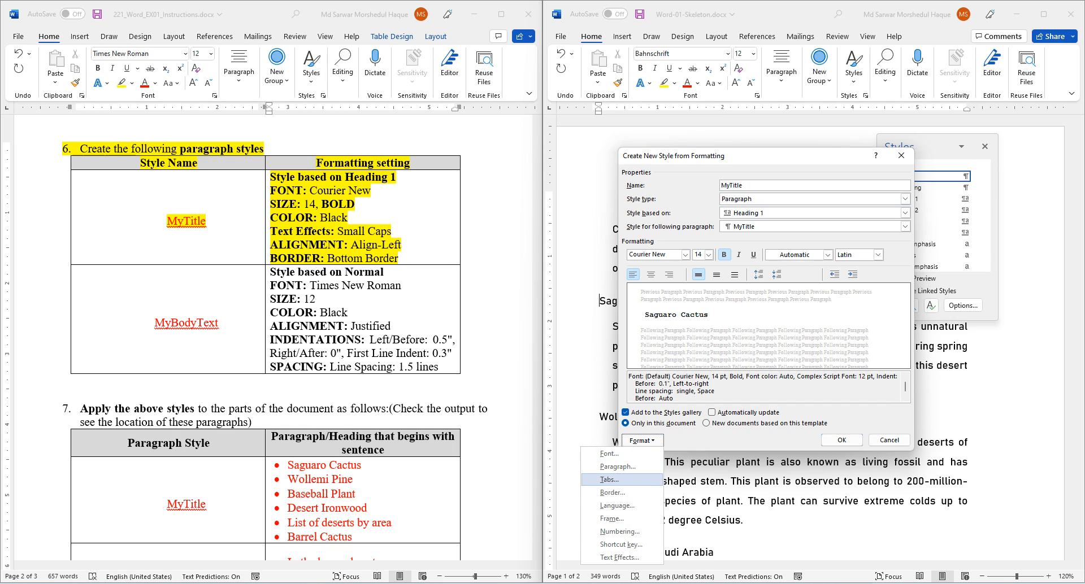
{"action": "left_click", "coordinate": [609, 453]}
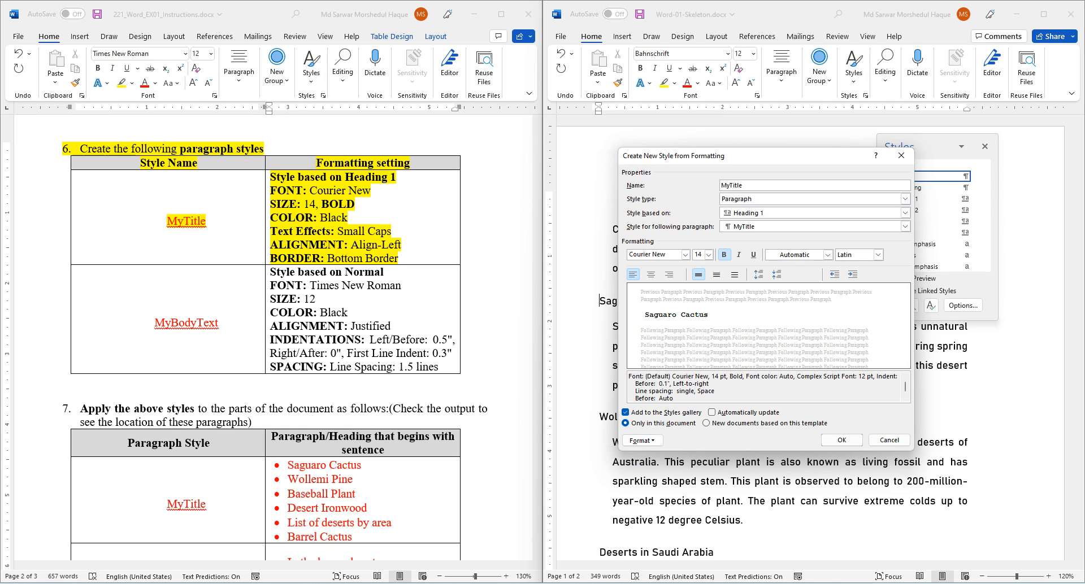
{"action": "left_click", "coordinate": [856, 314]}
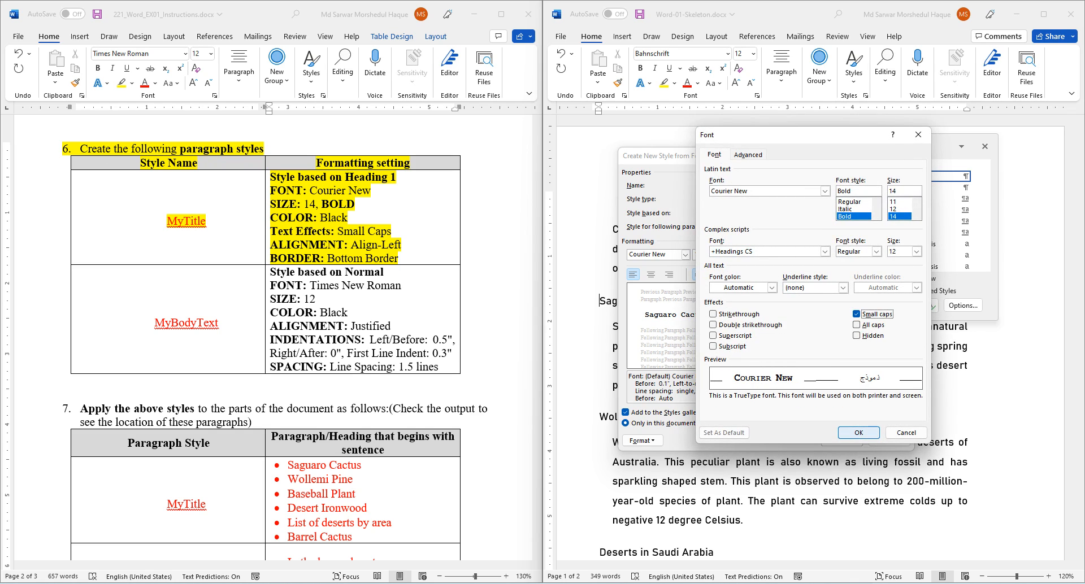
{"action": "key", "text": "Return"}
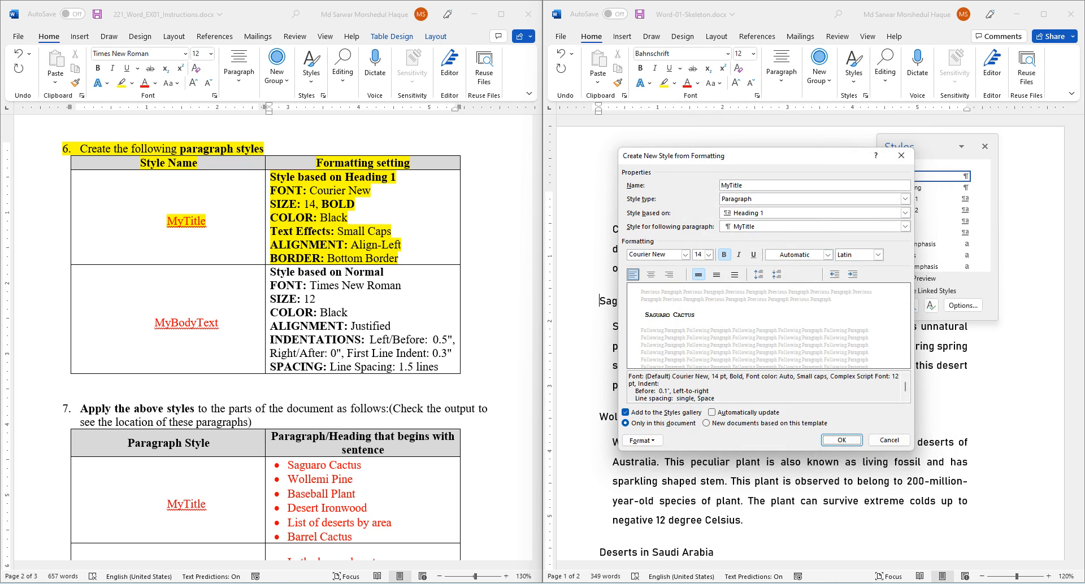
{"action": "left_click", "coordinate": [632, 275]}
- Add a bottom border to MyTitle and finish creating the style
{"action": "left_click", "coordinate": [642, 441]}
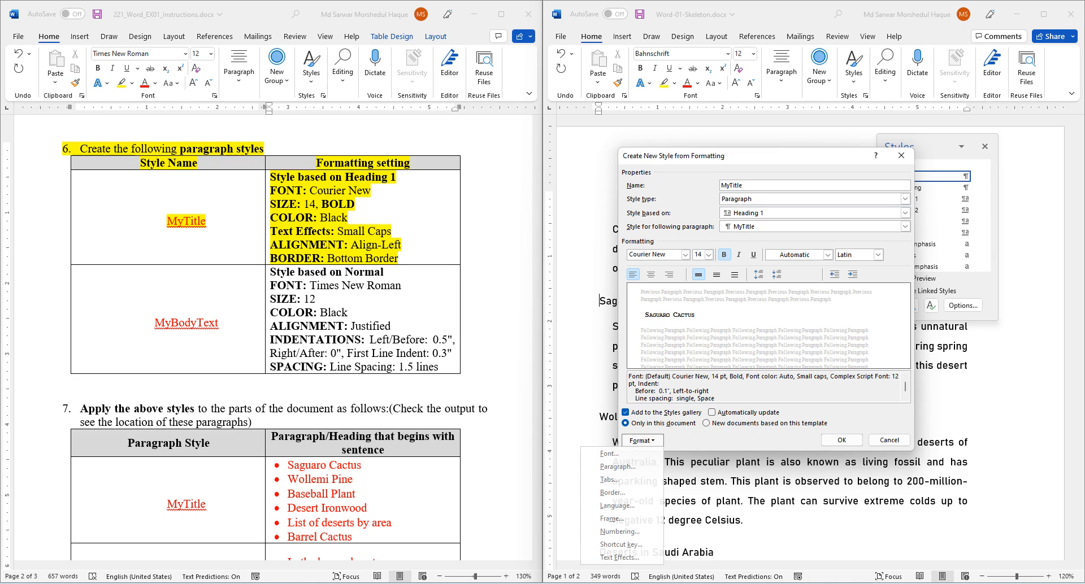
{"action": "left_click", "coordinate": [615, 492]}
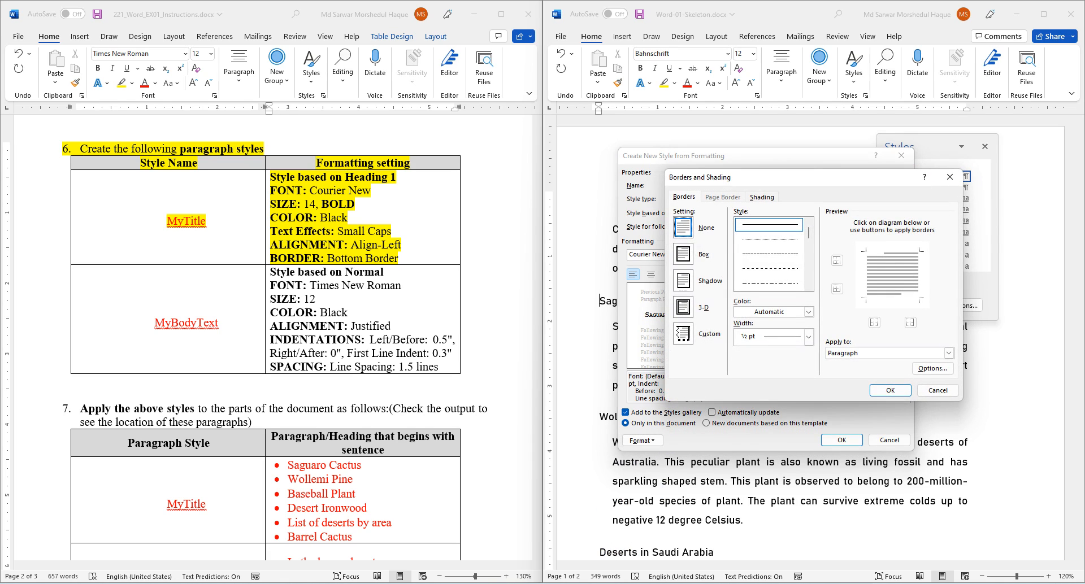
{"action": "left_click", "coordinate": [837, 288]}
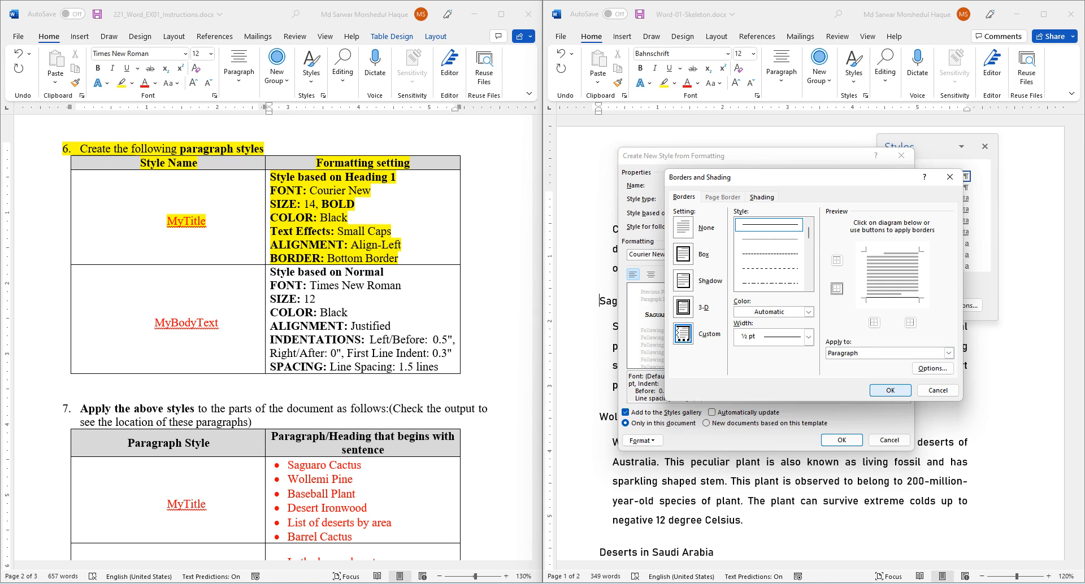
{"action": "left_click", "coordinate": [889, 391]}
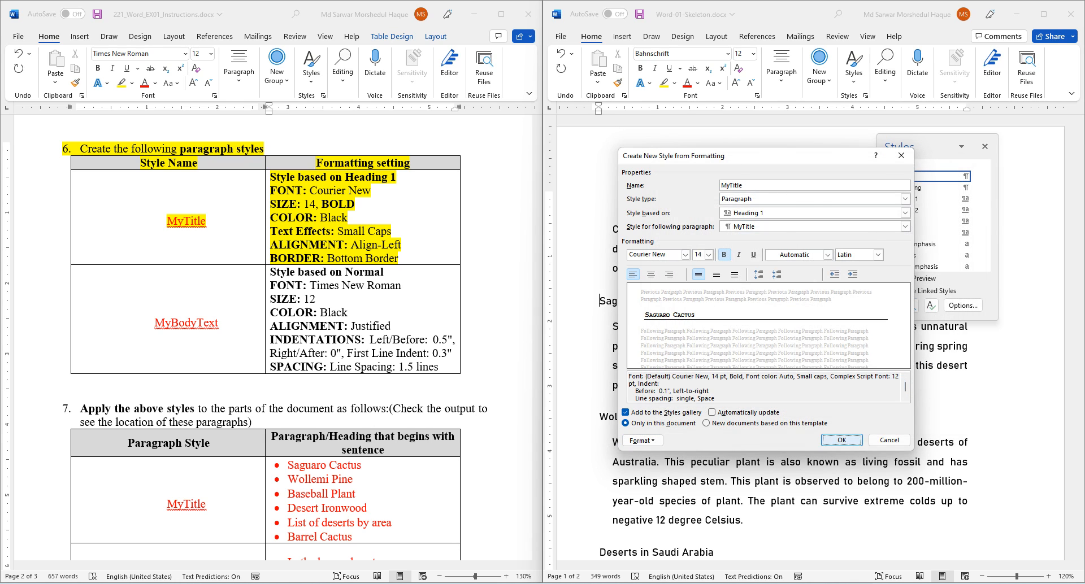
{"action": "key", "text": "Return"}
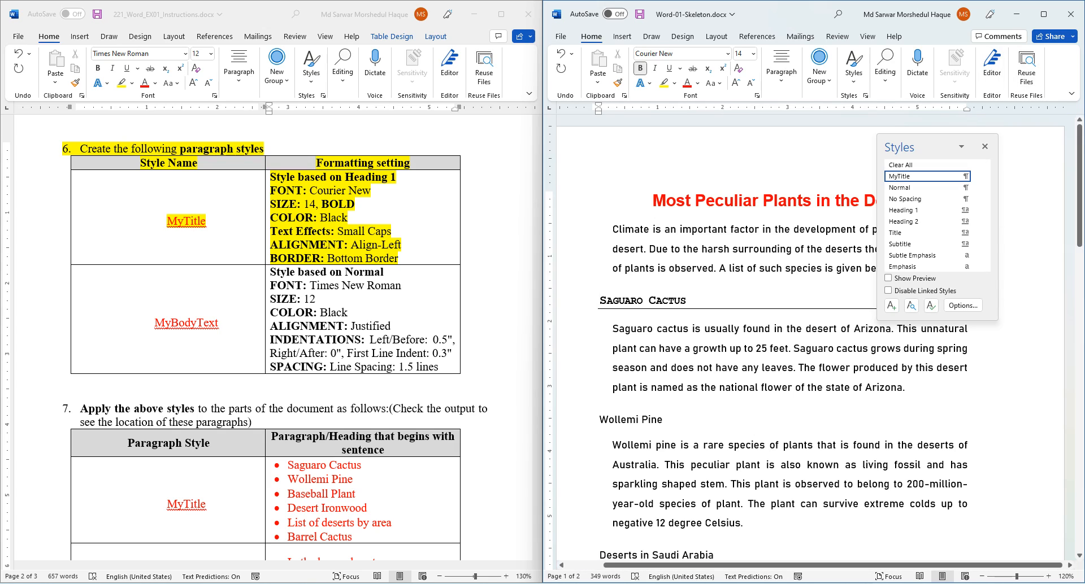
- Highlight the MyBodyText specification row yellow in the instructions
{"action": "scroll", "coordinate": [271, 339], "scroll_direction": "down", "scroll_amount": 3}
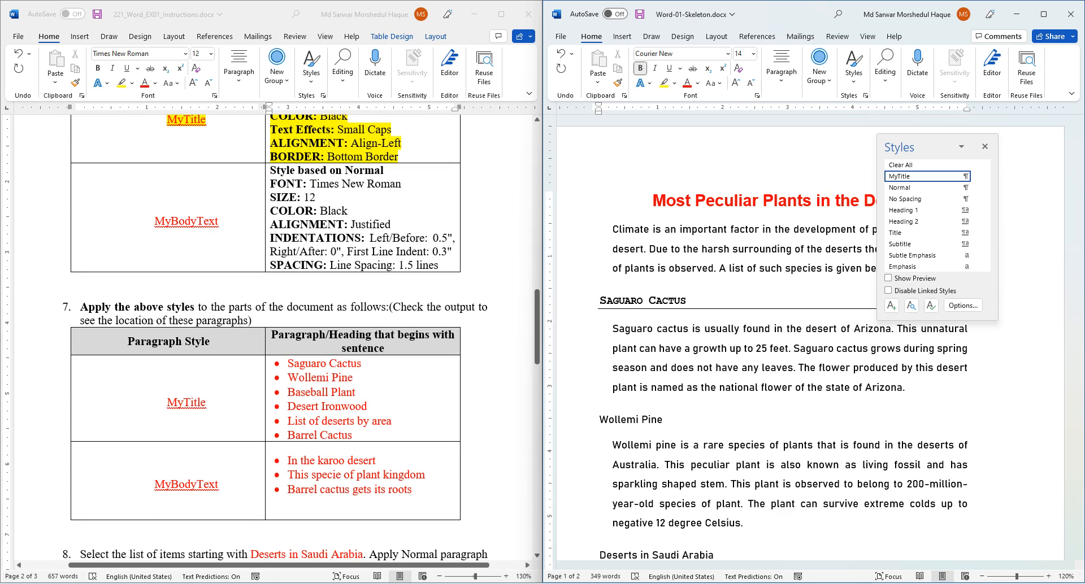
{"action": "left_click", "coordinate": [370, 211]}
{"action": "left_click", "coordinate": [121, 84]}
{"action": "mouse_move", "coordinate": [154, 221]}
{"action": "left_mouse_down"}
{"action": "mouse_move", "coordinate": [254, 226]}
{"action": "mouse_move", "coordinate": [439, 265]}
{"action": "left_mouse_up"}
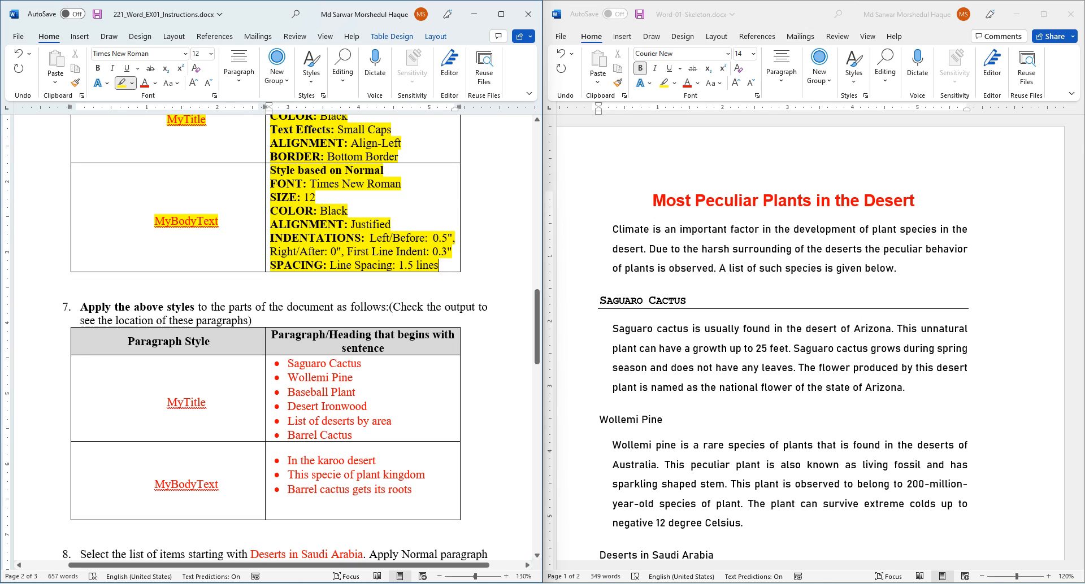
{"action": "left_click", "coordinate": [121, 83]}
{"action": "left_click", "coordinate": [600, 300]}
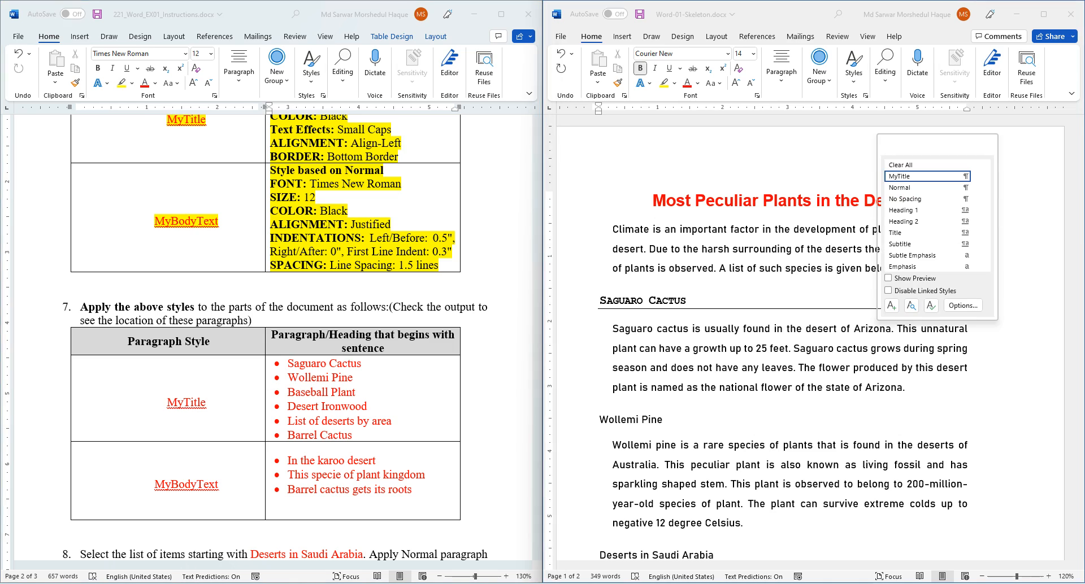
- Place the cursor at the start of the karoo desert paragraph and start a new style
{"action": "left_click", "coordinate": [684, 248]}
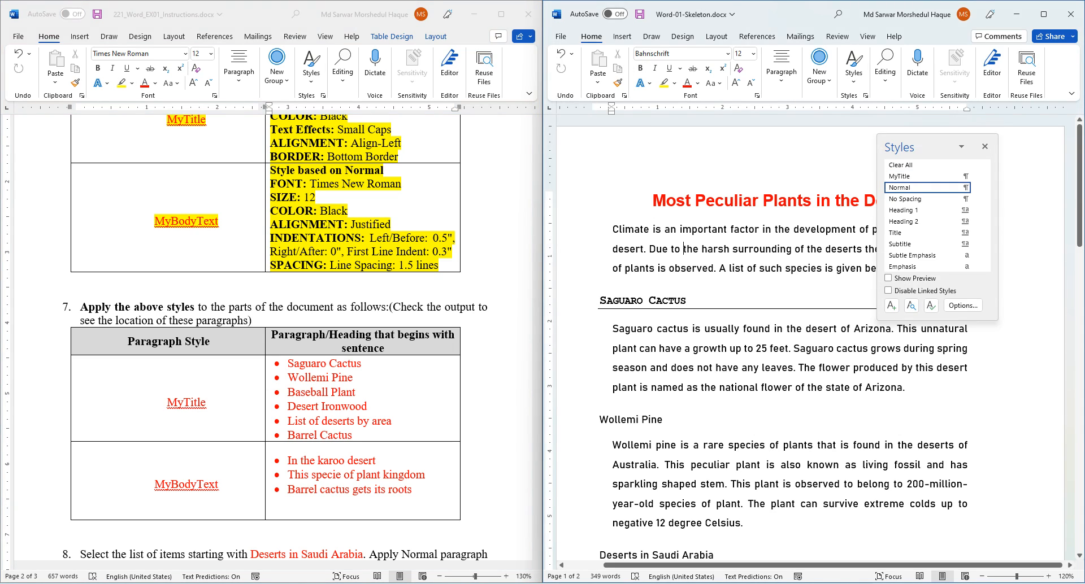
{"action": "scroll", "coordinate": [735, 339], "scroll_direction": "down", "scroll_amount": 5}
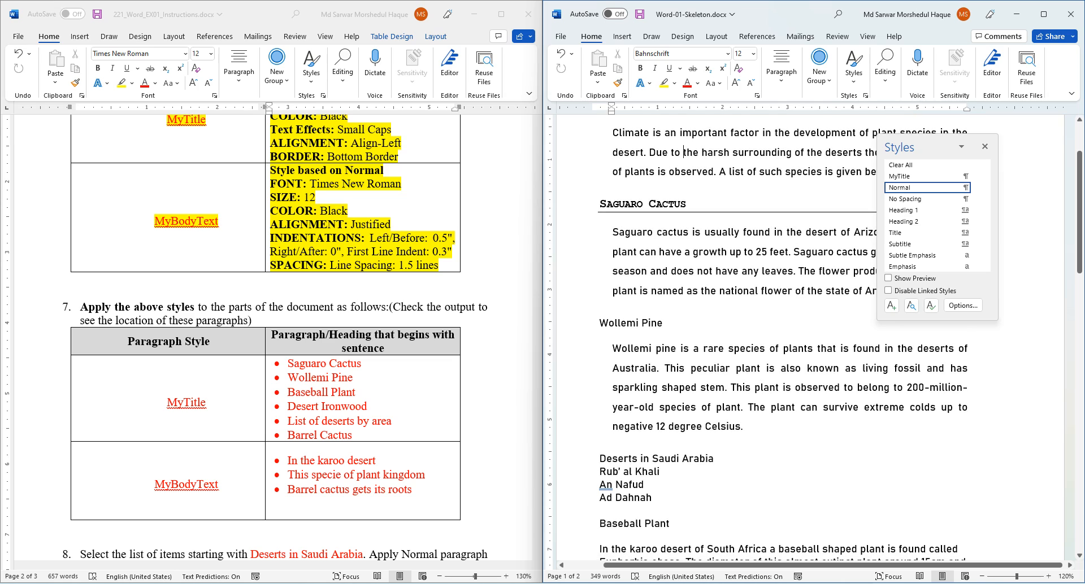
{"action": "scroll", "coordinate": [734, 339], "scroll_direction": "down", "scroll_amount": 3}
{"action": "left_click", "coordinate": [608, 291]}
{"action": "left_click", "coordinate": [599, 290]}
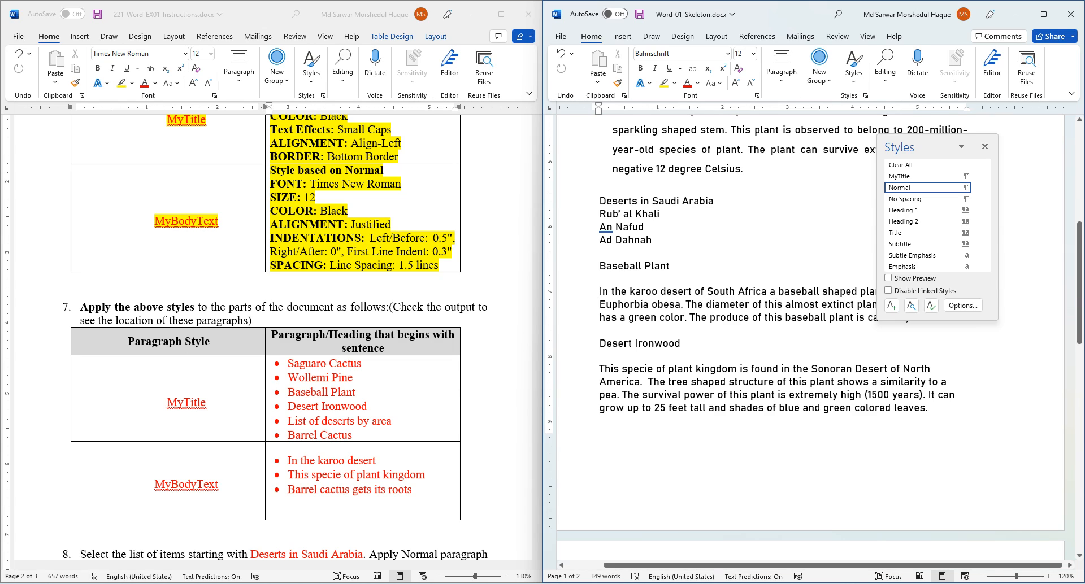
{"action": "left_click", "coordinate": [891, 305]}
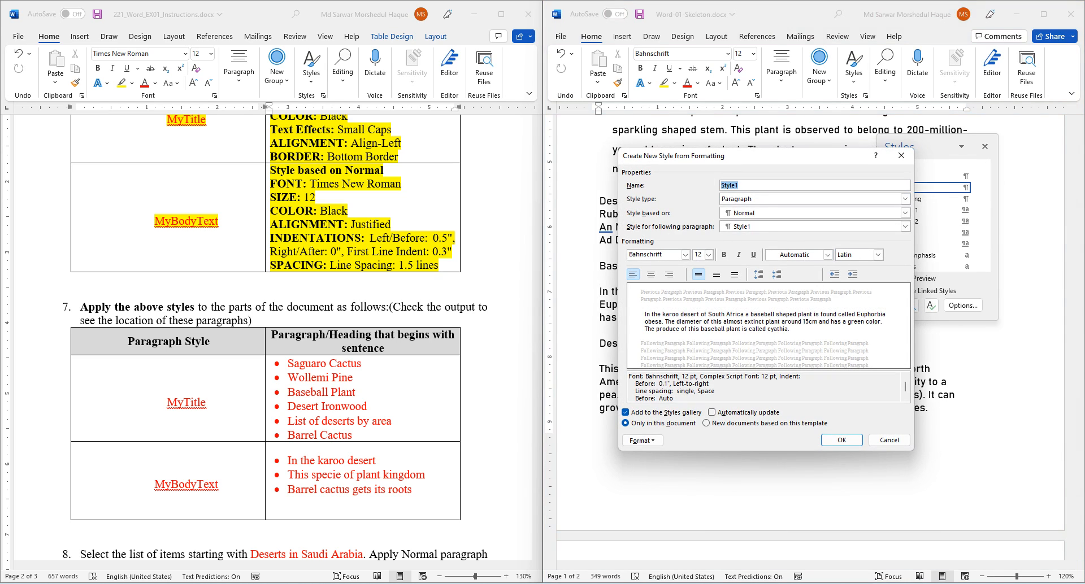
- Name the new style MyBodyText with Times New Roman font and Automatic colour
{"action": "type", "text": "MyBodyText"}
{"action": "left_click", "coordinate": [685, 255]}
{"action": "type", "text": "Times New Roman"}
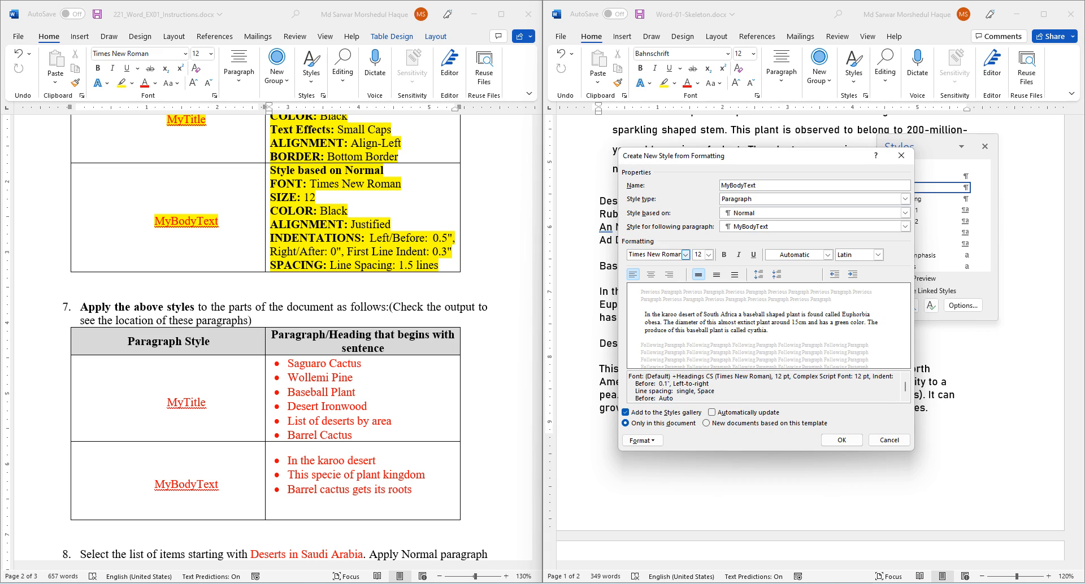
{"action": "key", "text": "Tab"}
{"action": "left_click", "coordinate": [828, 254]}
{"action": "left_click", "coordinate": [803, 269]}
- Give MyBodyText Justified alignment, 0.5" left, 0.3" first-line indent, 1.5 spacing, and apply it
{"action": "left_click", "coordinate": [642, 440]}
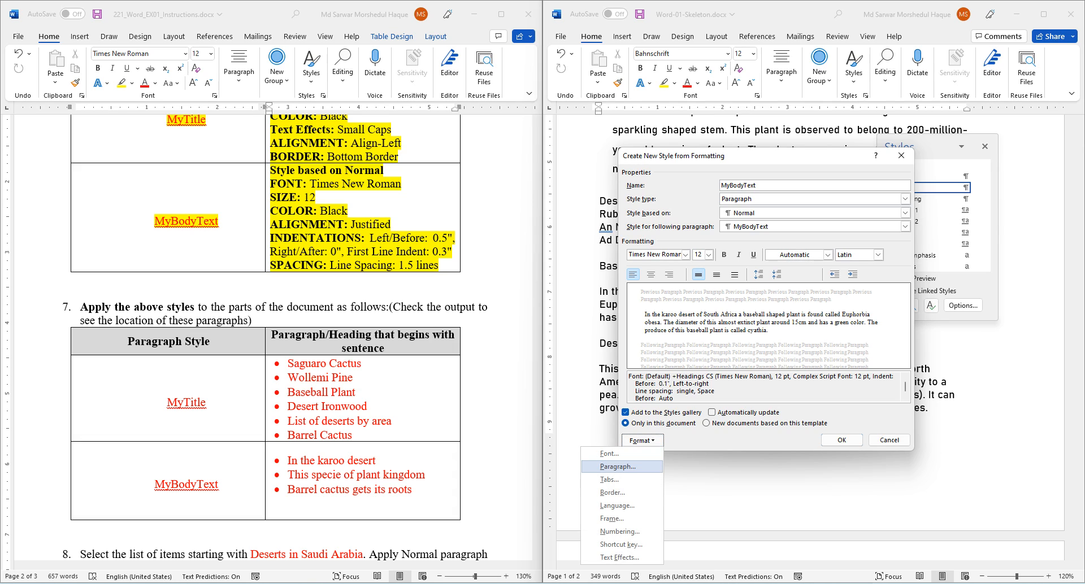
{"action": "left_click", "coordinate": [618, 466]}
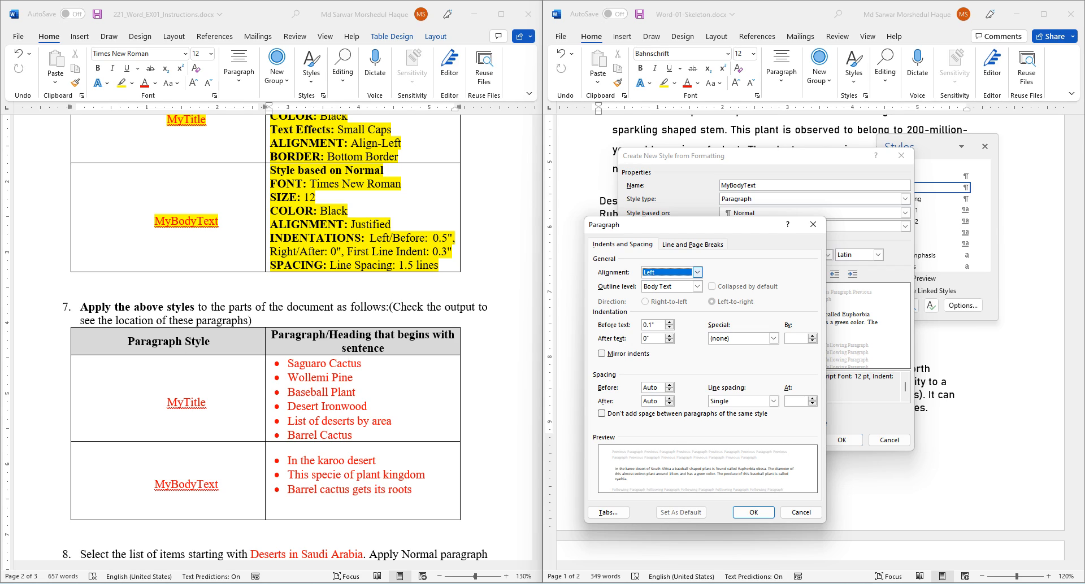
{"action": "left_click", "coordinate": [697, 272]}
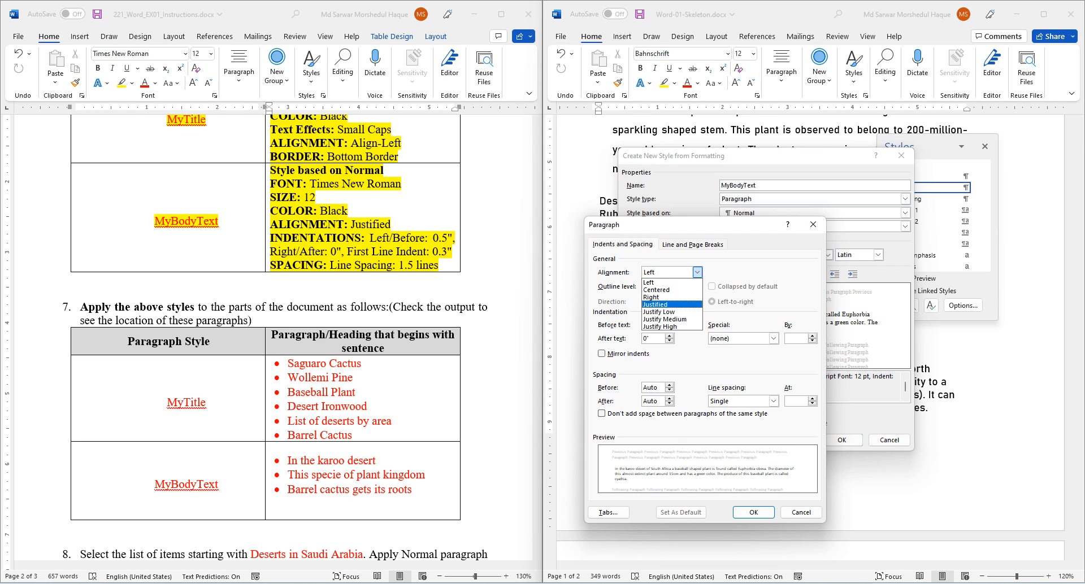
{"action": "left_click", "coordinate": [655, 305]}
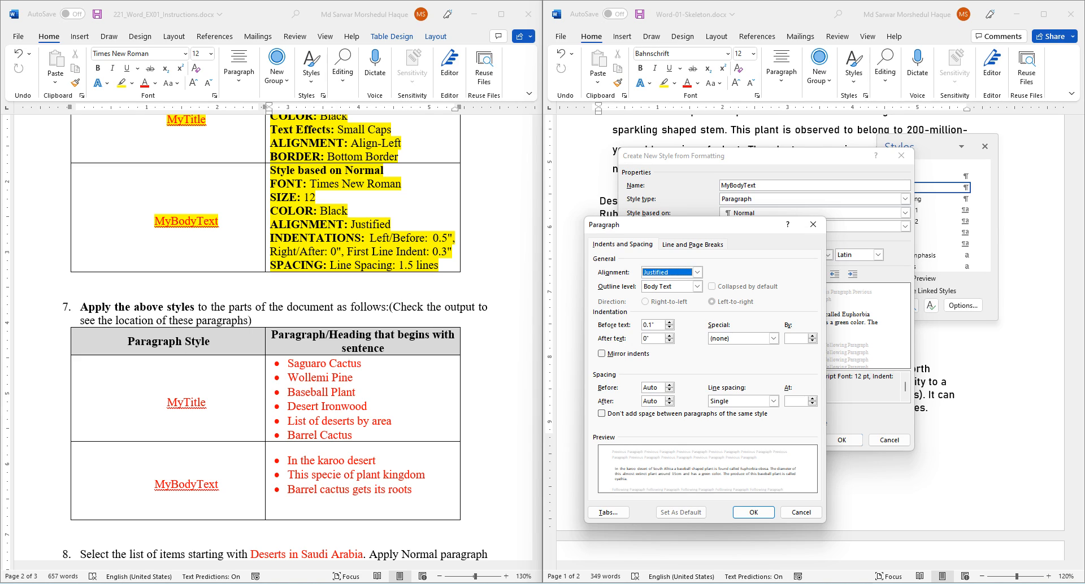
{"action": "left_click", "coordinate": [669, 323]}
{"action": "left_click", "coordinate": [669, 323]}
{"action": "left_click", "coordinate": [669, 323]}
{"action": "left_click", "coordinate": [669, 323]}
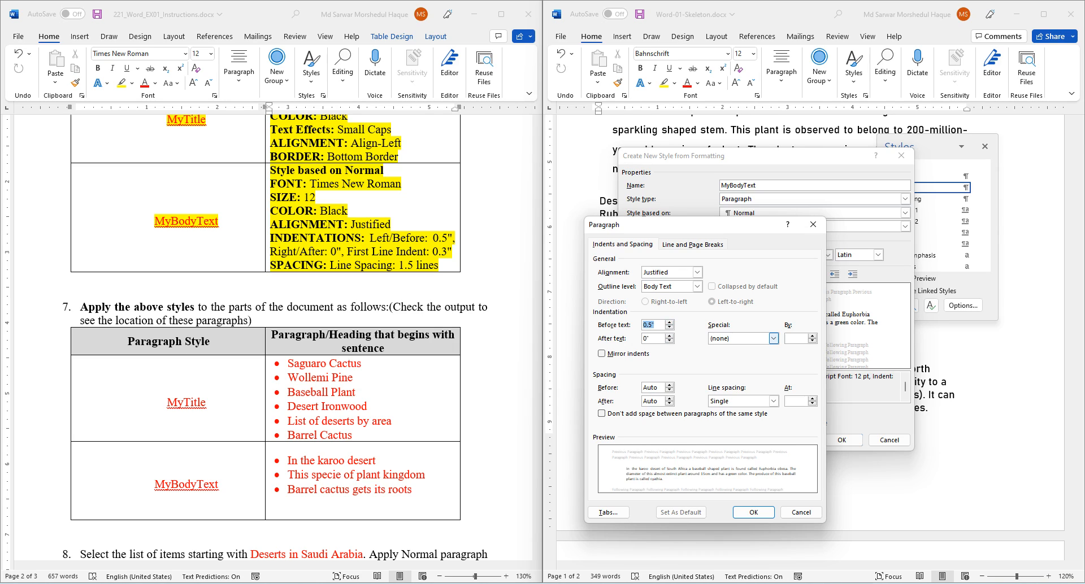
{"action": "left_click", "coordinate": [773, 338]}
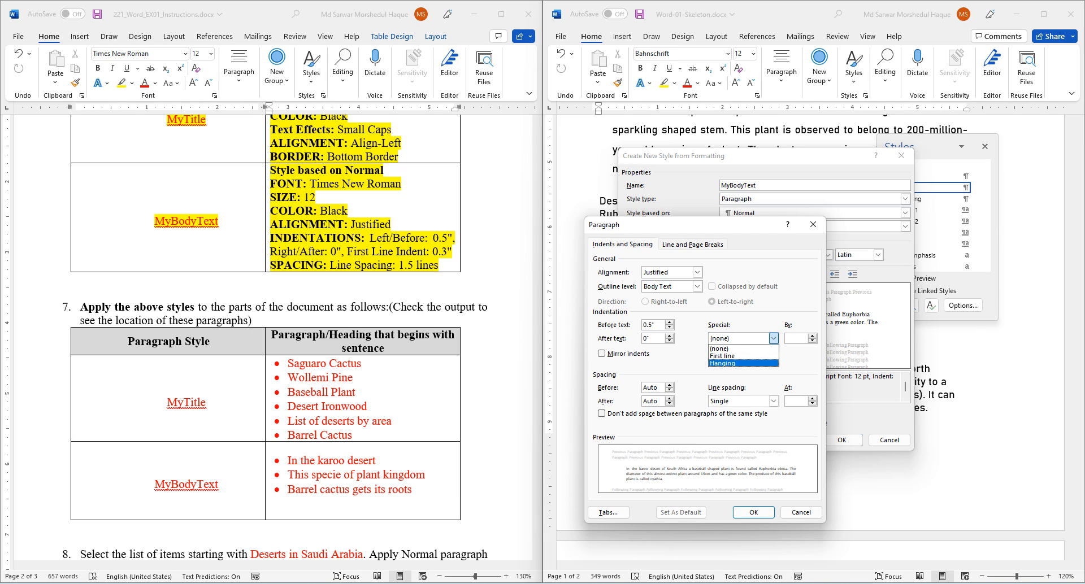
{"action": "left_click", "coordinate": [742, 356]}
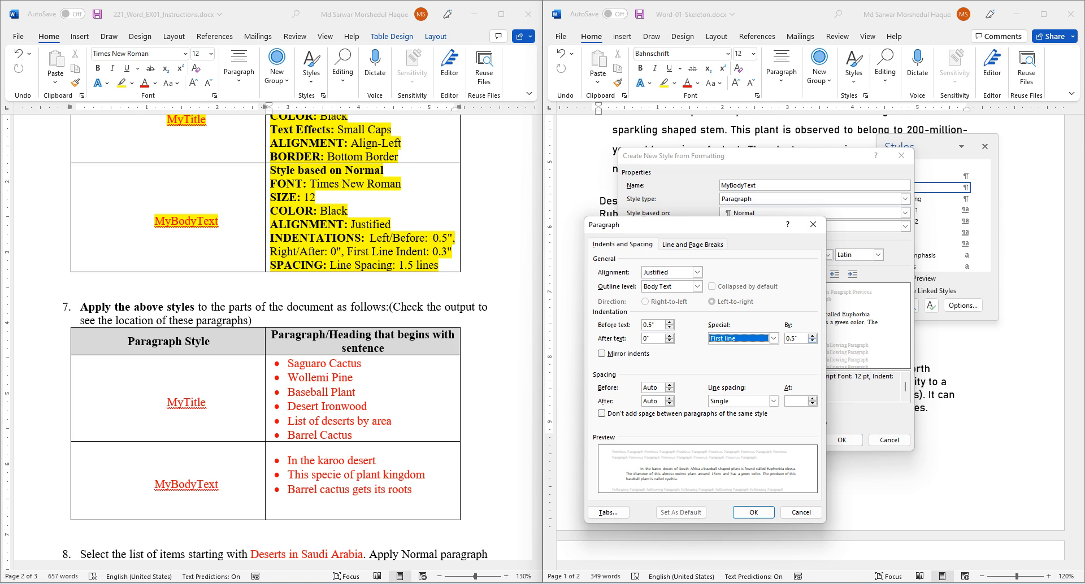
{"action": "key", "text": "Tab"}
{"action": "key", "text": "Down"}
{"action": "key", "text": "Down"}
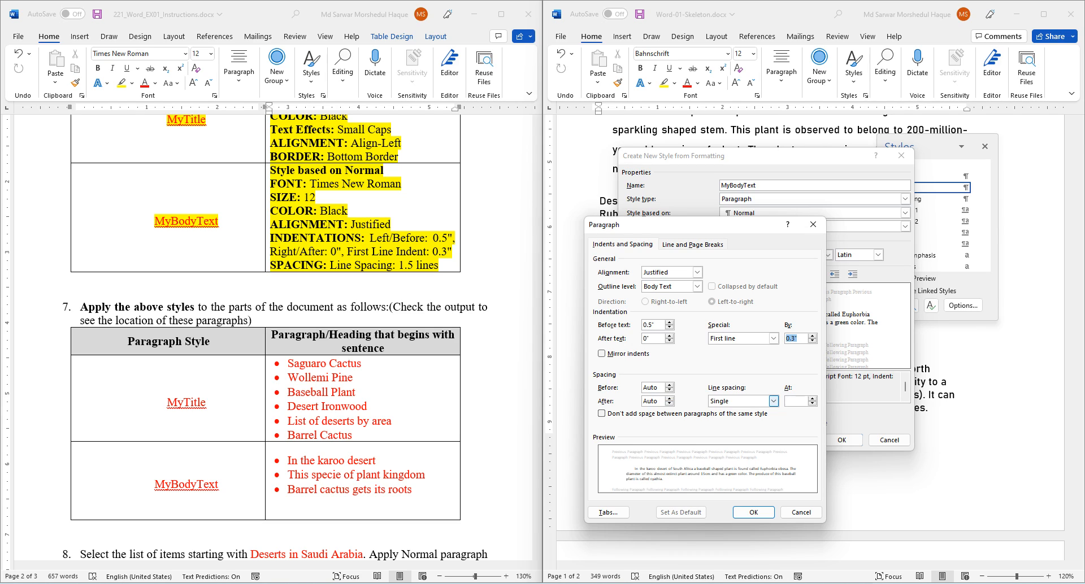
{"action": "left_click", "coordinate": [773, 401]}
{"action": "left_click", "coordinate": [735, 419]}
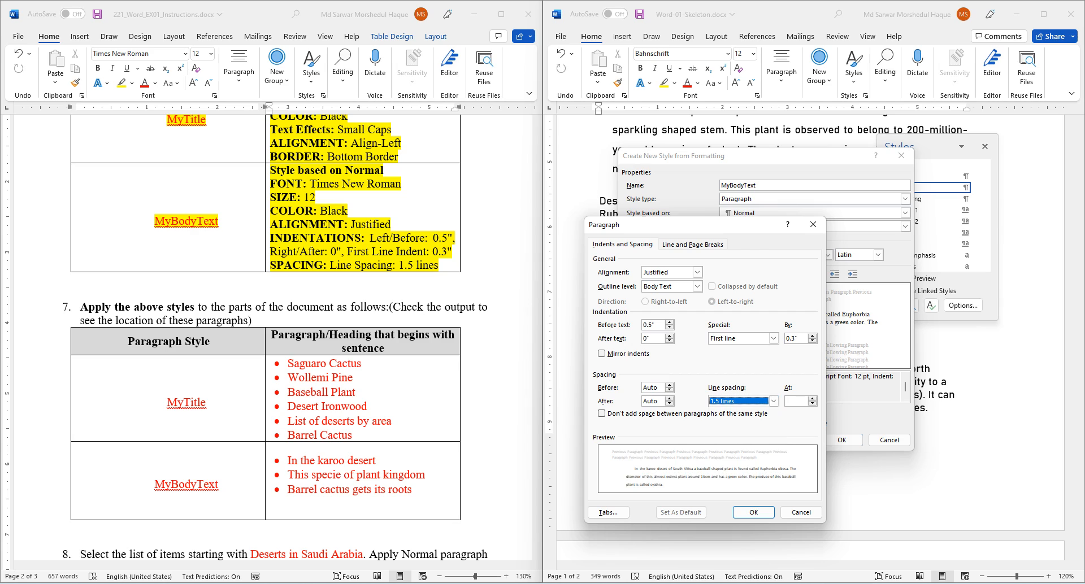
{"action": "key", "text": "Return"}
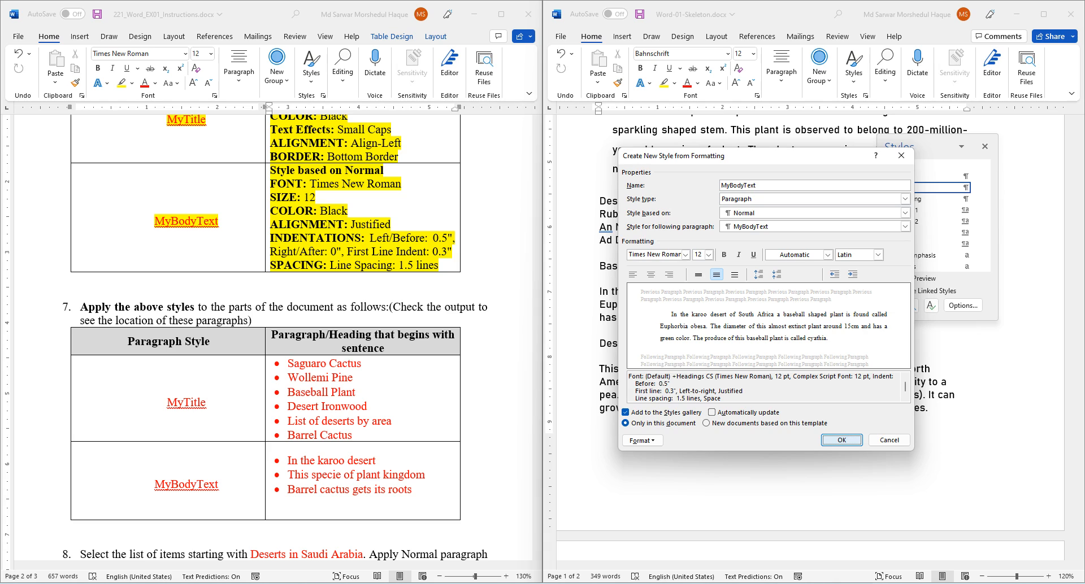
{"action": "left_click", "coordinate": [841, 440]}
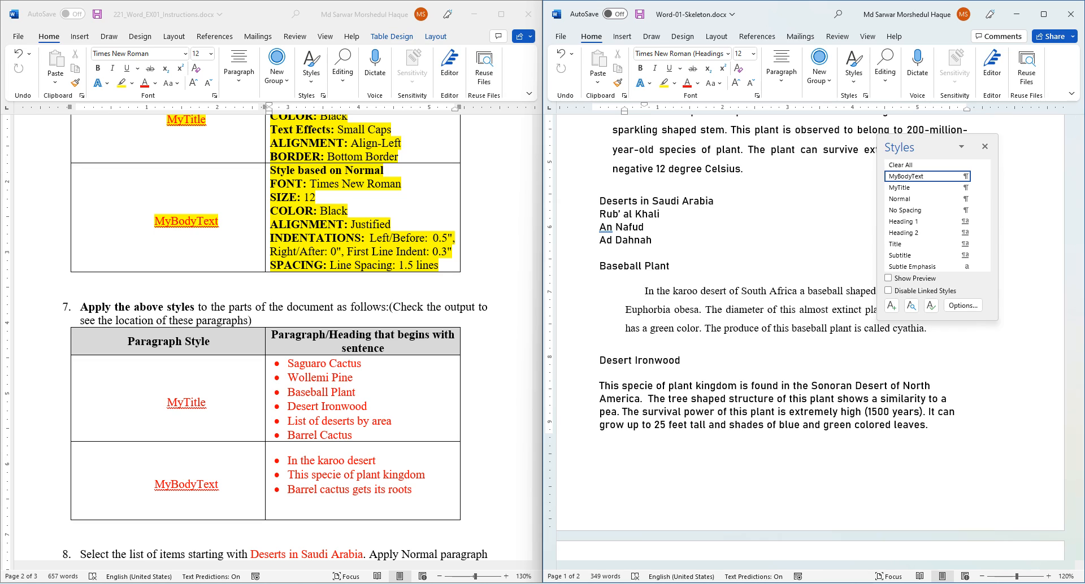
- Undo the accidental formatting change, then highlight step 7 and the MyTitle row in yellow
{"action": "scroll", "coordinate": [271, 338], "scroll_direction": "down", "scroll_amount": 5}
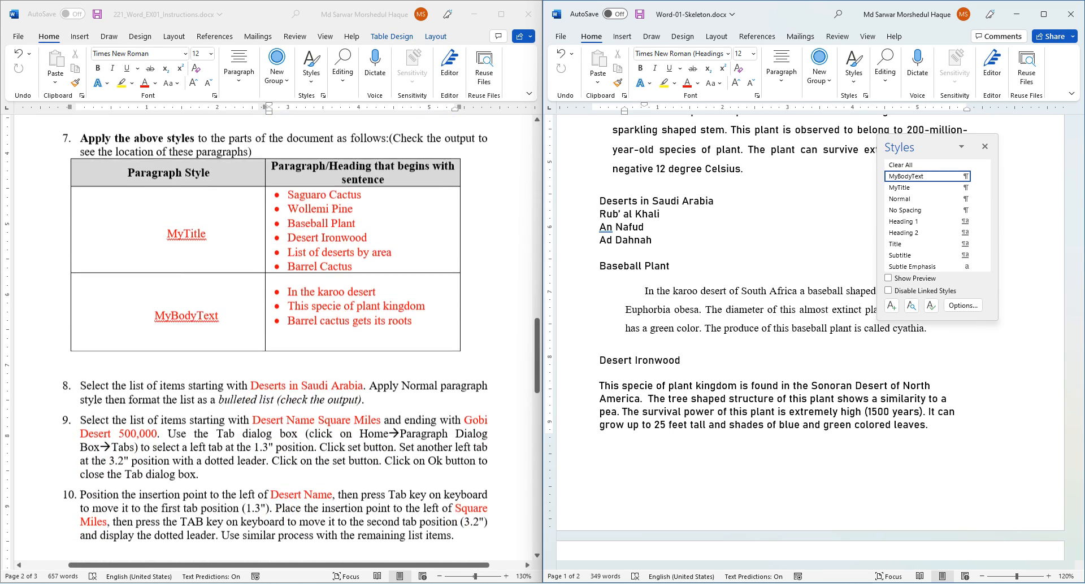
{"action": "left_click", "coordinate": [350, 334]}
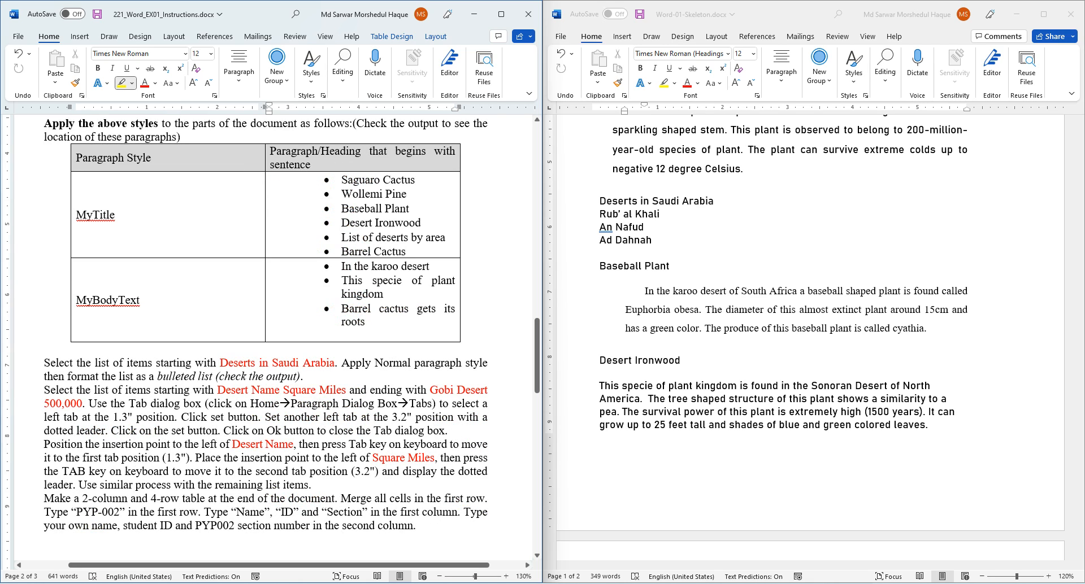
{"action": "key", "text": "ctrl+z"}
{"action": "left_click_drag", "start_coordinate": [80, 177], "coordinate": [226, 276]}
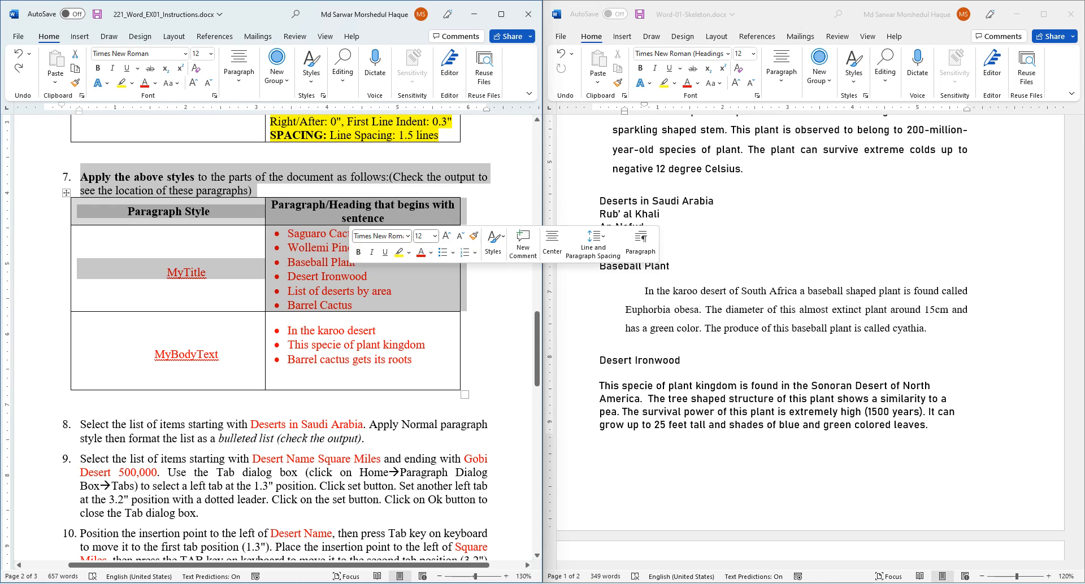
{"action": "left_click", "coordinate": [120, 83]}
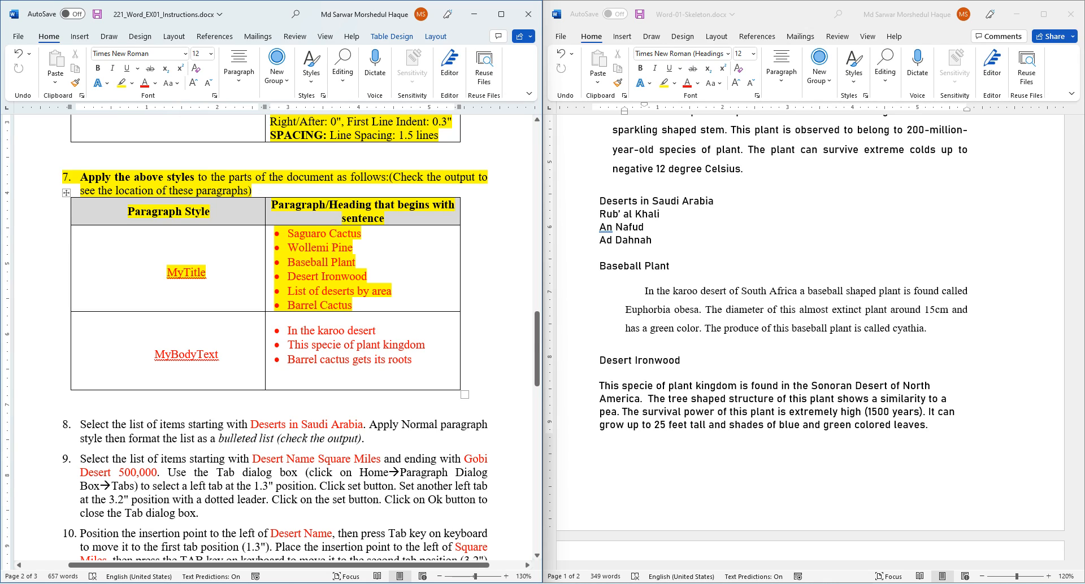
- Select the word MyTitle and bring up Word-01-Output.pdf for reference
{"action": "double_click", "coordinate": [186, 273]}
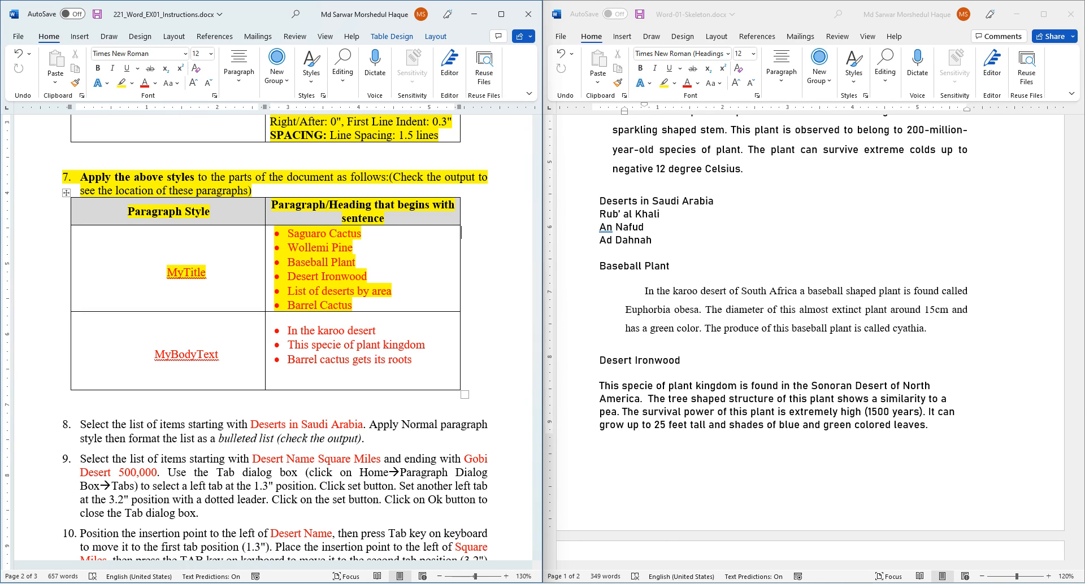
{"action": "key", "text": "alt+Tab"}
{"action": "scroll", "coordinate": [814, 317], "scroll_direction": "up", "scroll_amount": 15}
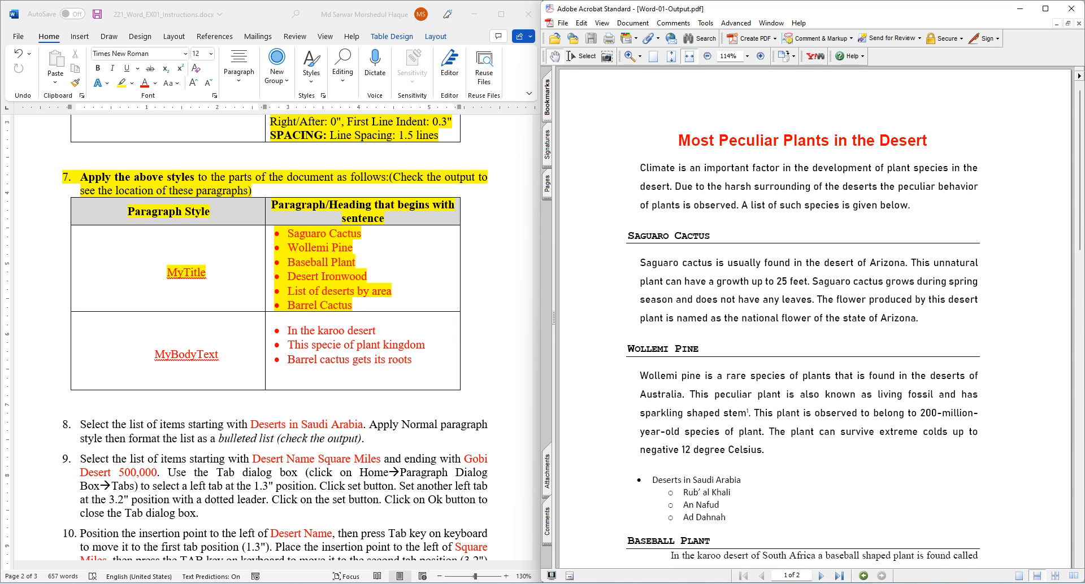
- Scroll Word-01-Output.pdf down to page 2's List of deserts by area, then minimise Acrobat
{"action": "scroll", "coordinate": [813, 316], "scroll_direction": "down", "scroll_amount": 2}
{"action": "scroll", "coordinate": [814, 317], "scroll_direction": "down", "scroll_amount": 3}
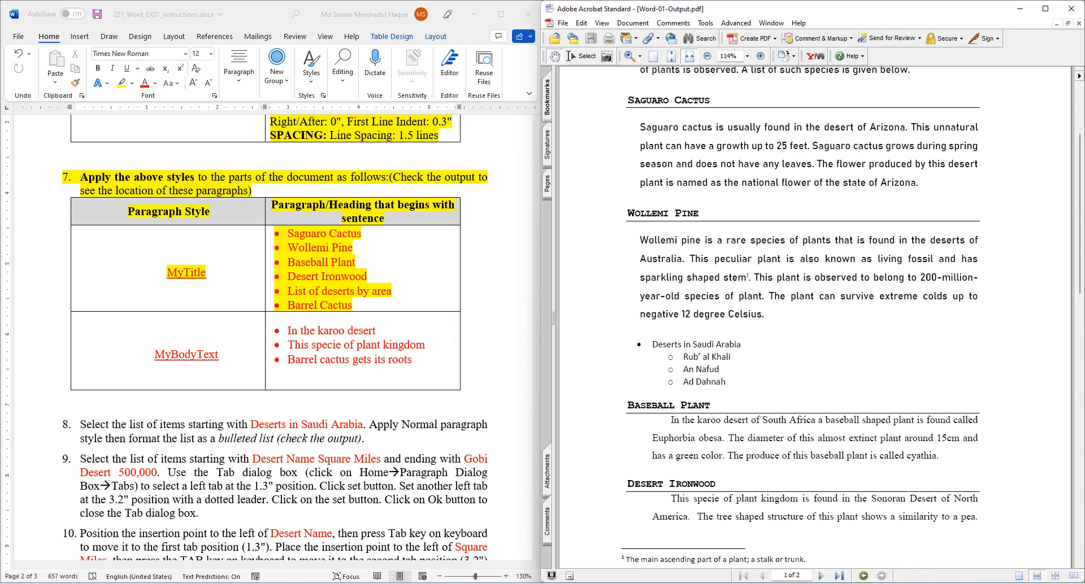
{"action": "scroll", "coordinate": [813, 316], "scroll_direction": "down", "scroll_amount": 15}
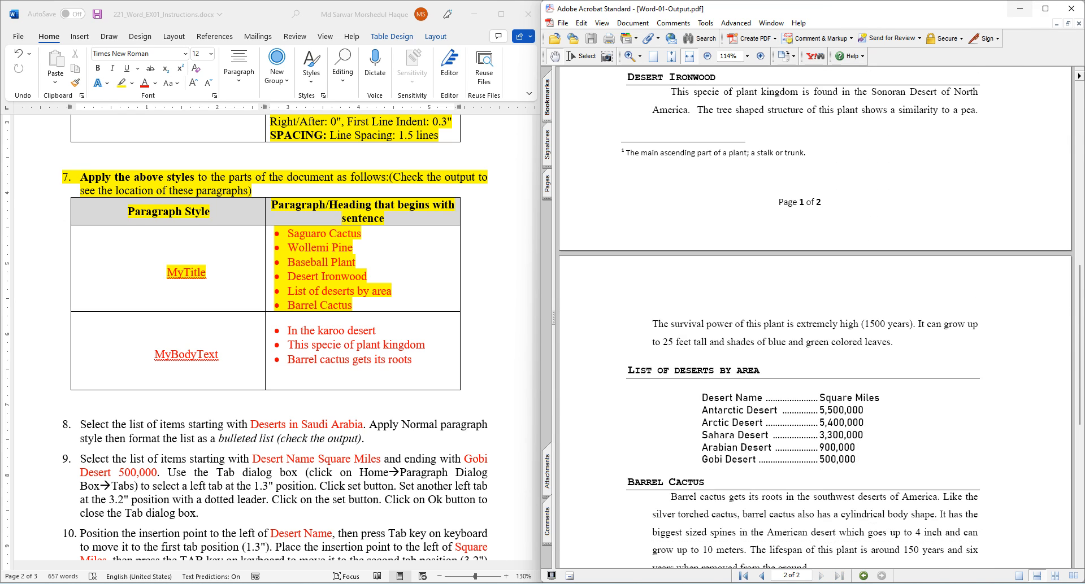
{"action": "left_click", "coordinate": [1019, 9]}
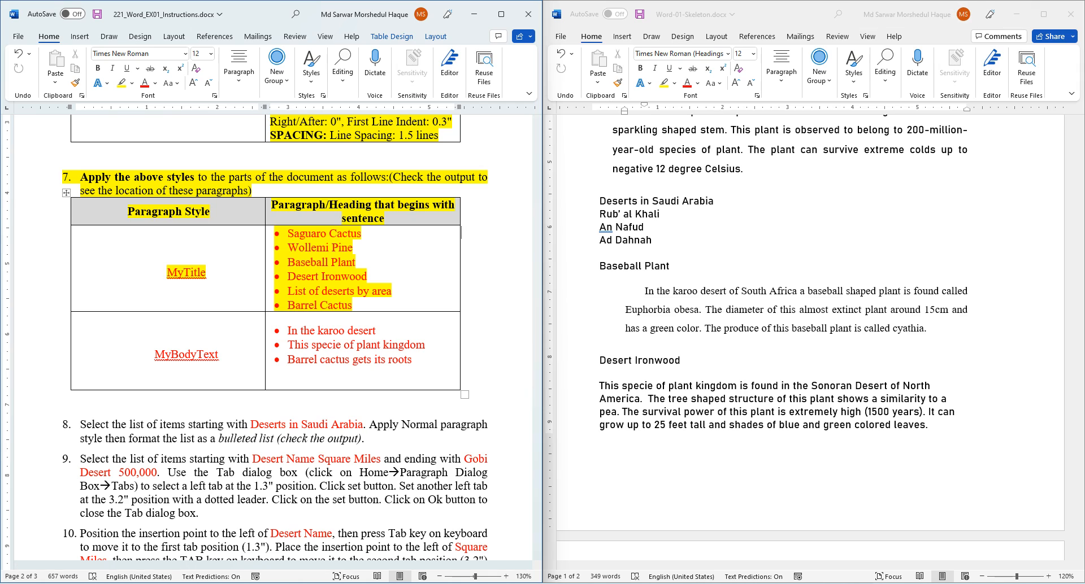
- Apply MyTitle to the Wollemi Pine, Baseball Plant and Desert Ironwood headings
{"action": "scroll", "coordinate": [807, 339], "scroll_direction": "up", "scroll_amount": 3}
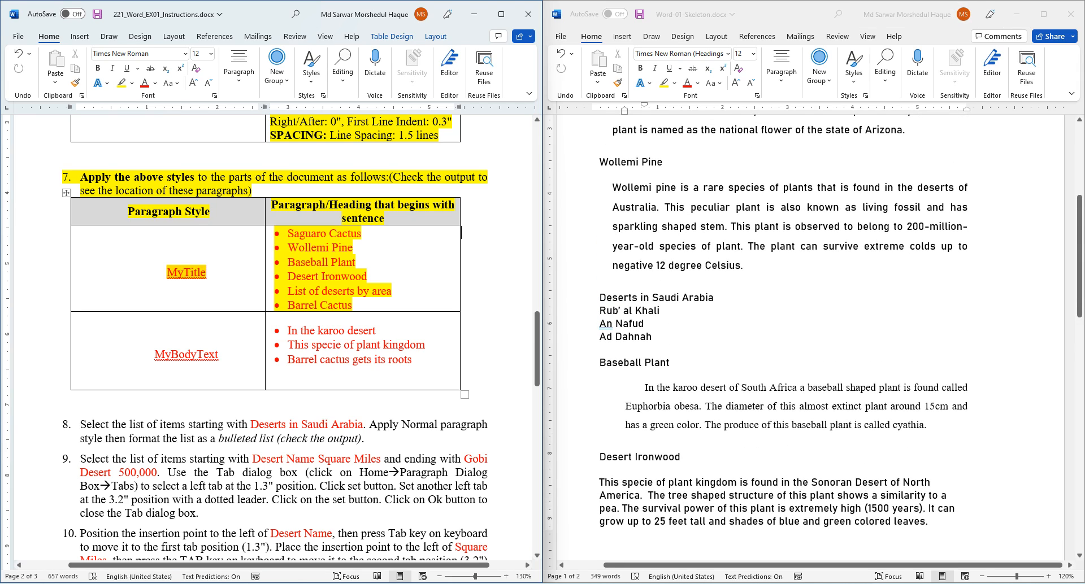
{"action": "scroll", "coordinate": [813, 339], "scroll_direction": "up", "scroll_amount": 8}
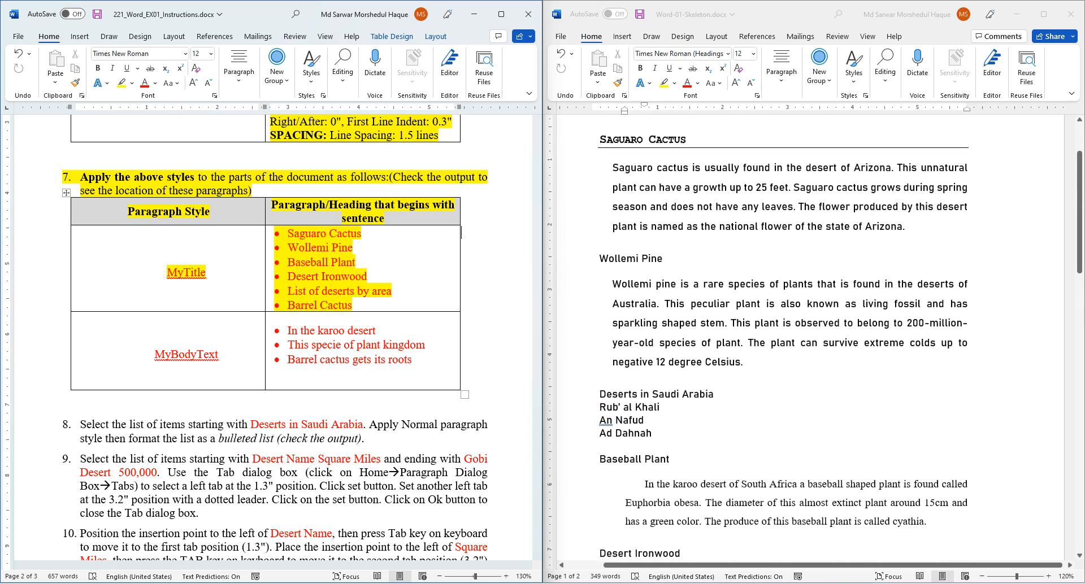
{"action": "left_click", "coordinate": [656, 300]}
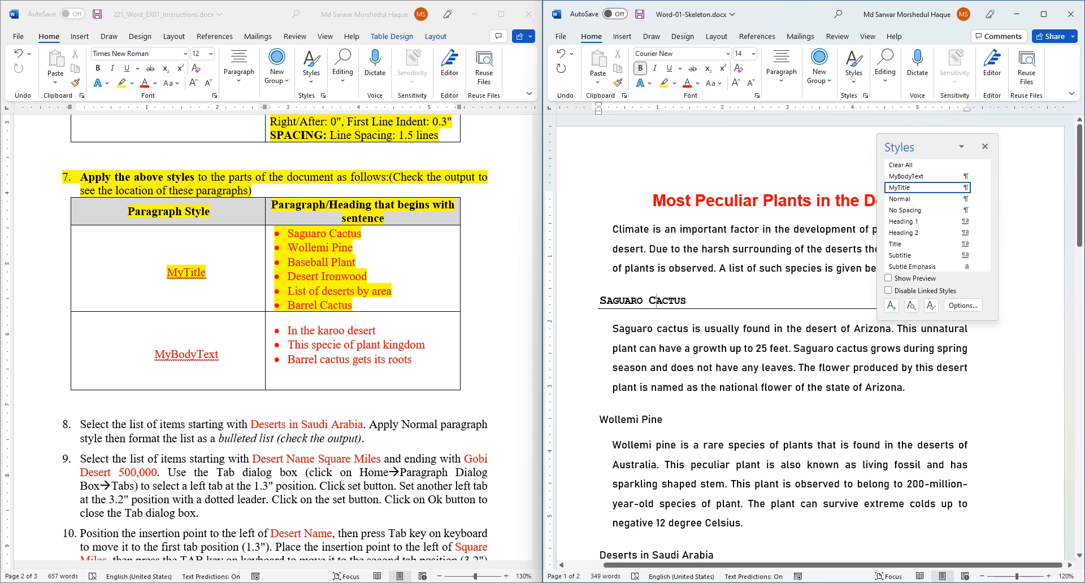
{"action": "triple_click", "coordinate": [618, 420]}
{"action": "left_click", "coordinate": [900, 187]}
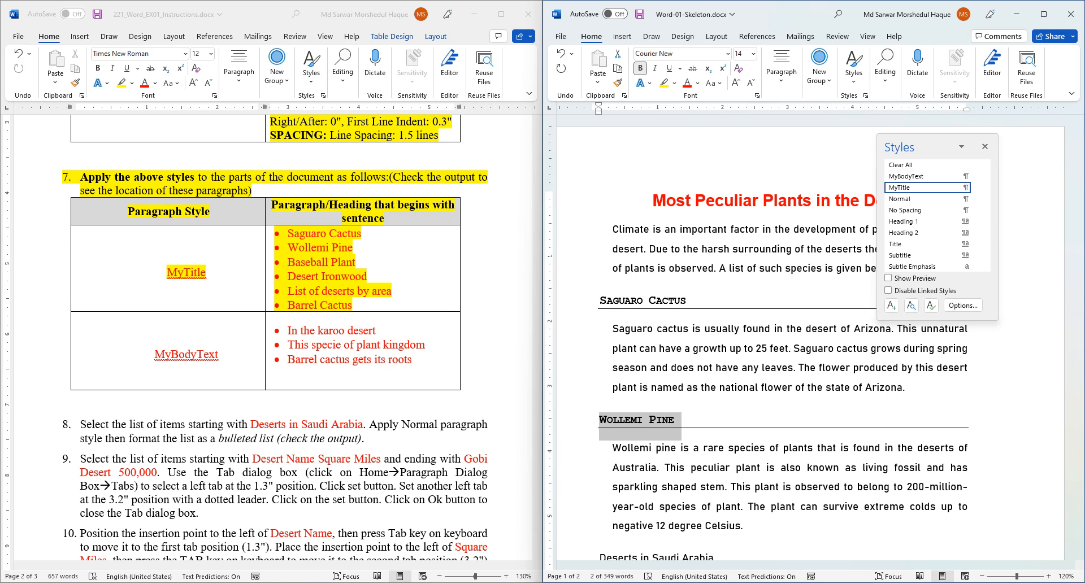
{"action": "scroll", "coordinate": [735, 339], "scroll_direction": "down", "scroll_amount": 8}
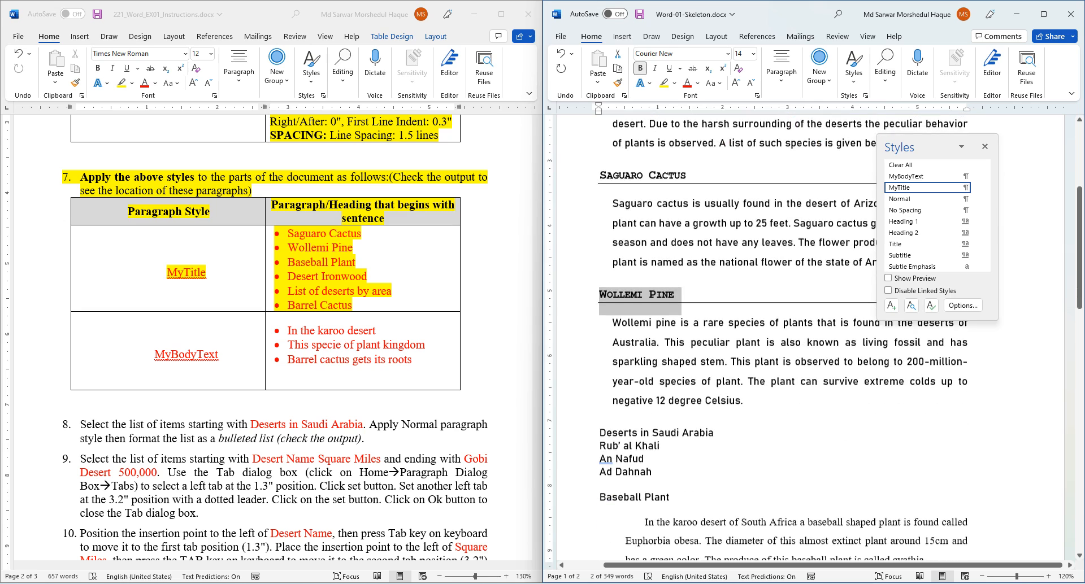
{"action": "scroll", "coordinate": [734, 339], "scroll_direction": "down", "scroll_amount": 1}
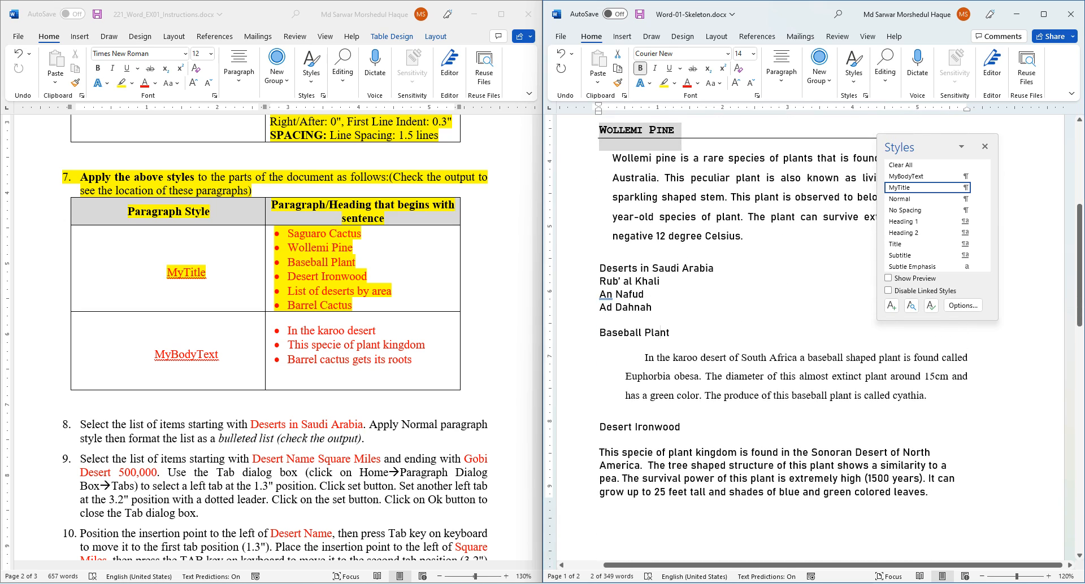
{"action": "triple_click", "coordinate": [657, 333]}
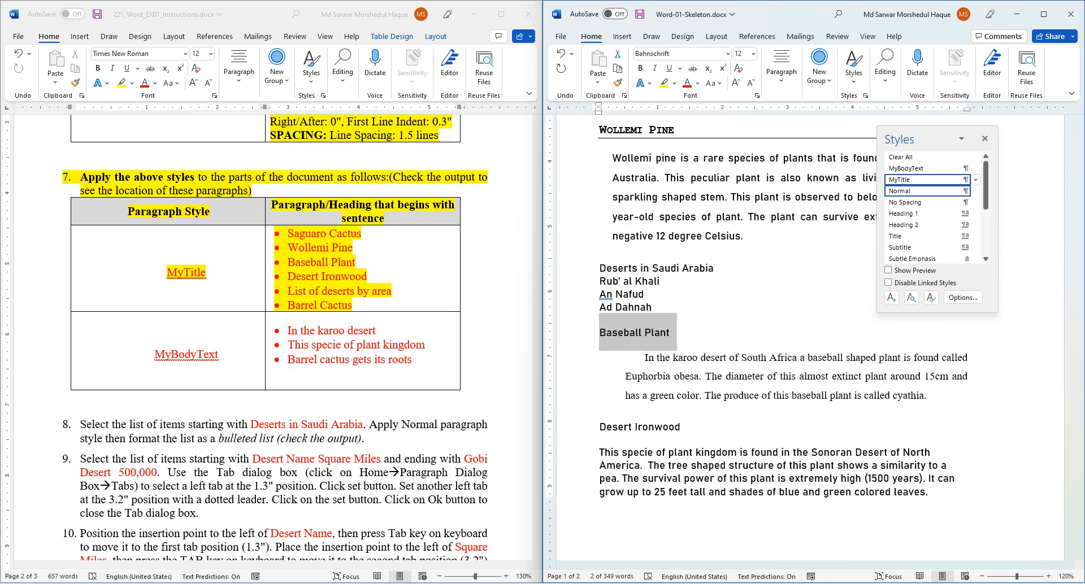
{"action": "left_click", "coordinate": [900, 179]}
{"action": "left_click_drag", "start_coordinate": [684, 430], "coordinate": [599, 431]}
{"action": "left_click", "coordinate": [899, 180]}
- Apply MyTitle to the List of deserts by area and Barrel Cactus headings
{"action": "scroll", "coordinate": [813, 339], "scroll_direction": "down", "scroll_amount": 18}
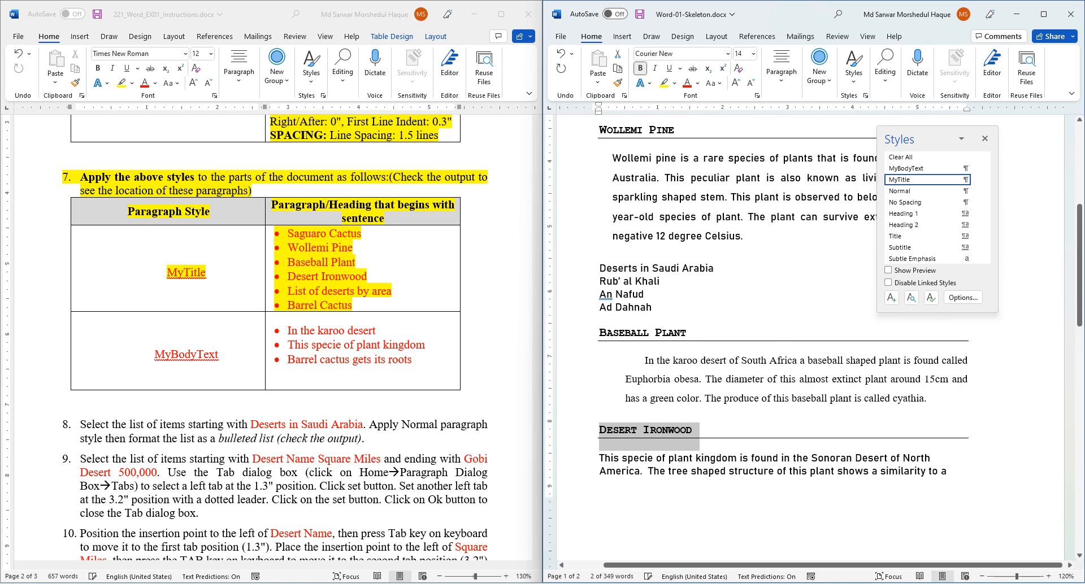
{"action": "scroll", "coordinate": [813, 339], "scroll_direction": "down", "scroll_amount": 1}
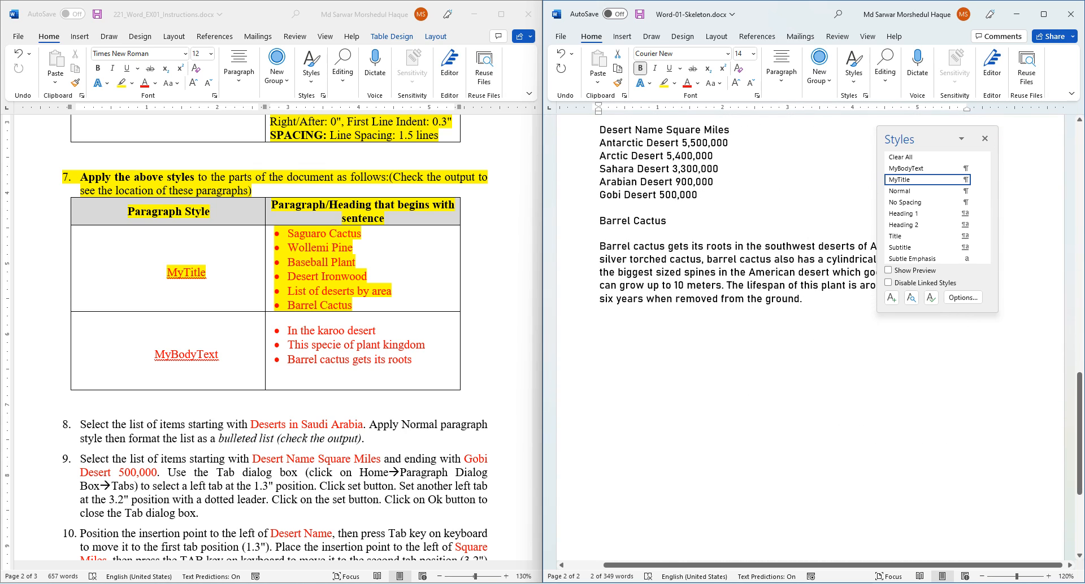
{"action": "scroll", "coordinate": [813, 339], "scroll_direction": "up", "scroll_amount": 3}
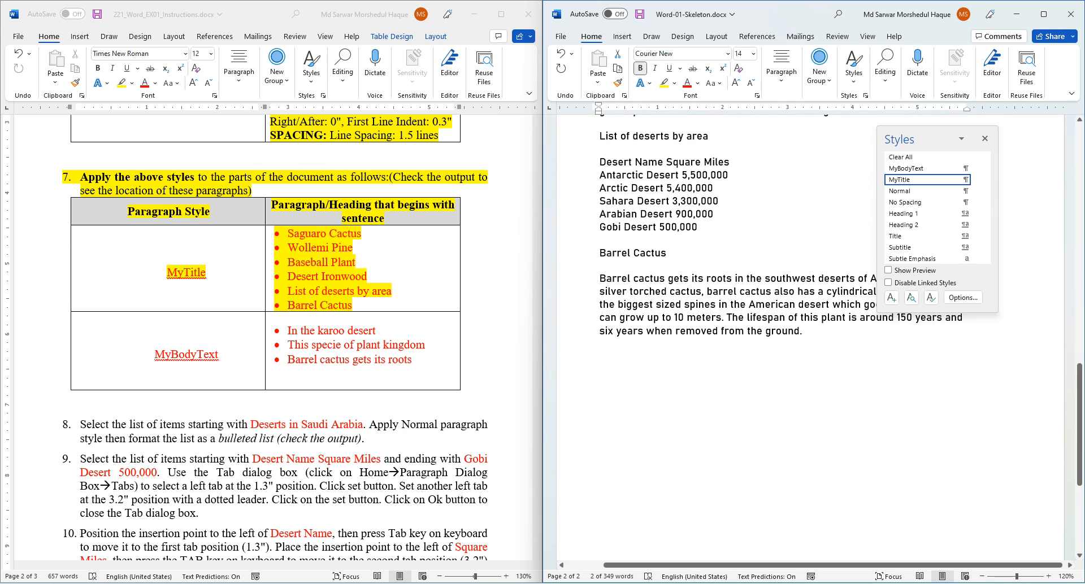
{"action": "triple_click", "coordinate": [653, 201]}
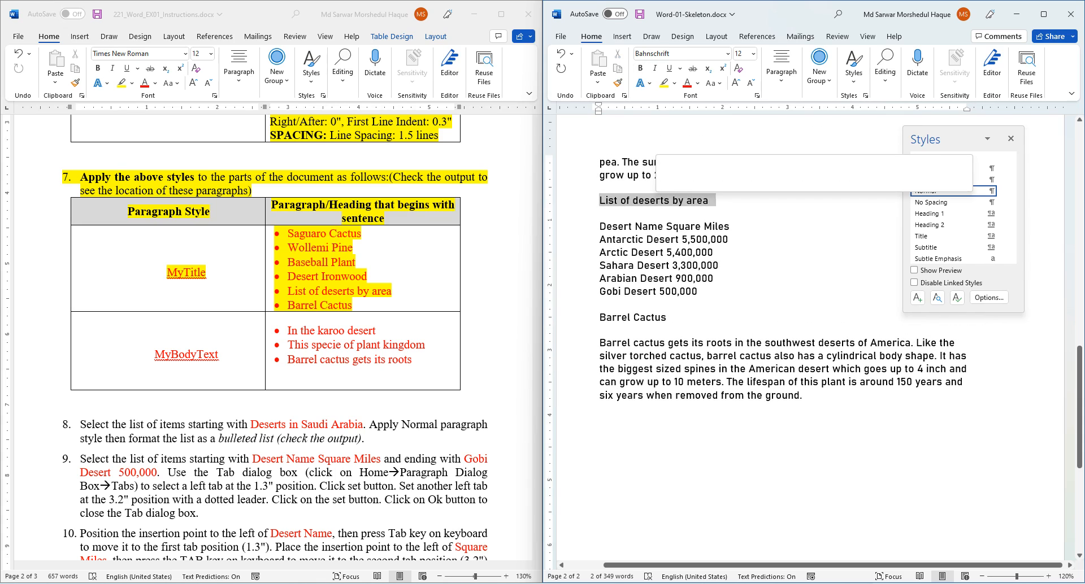
{"action": "left_click", "coordinate": [927, 180]}
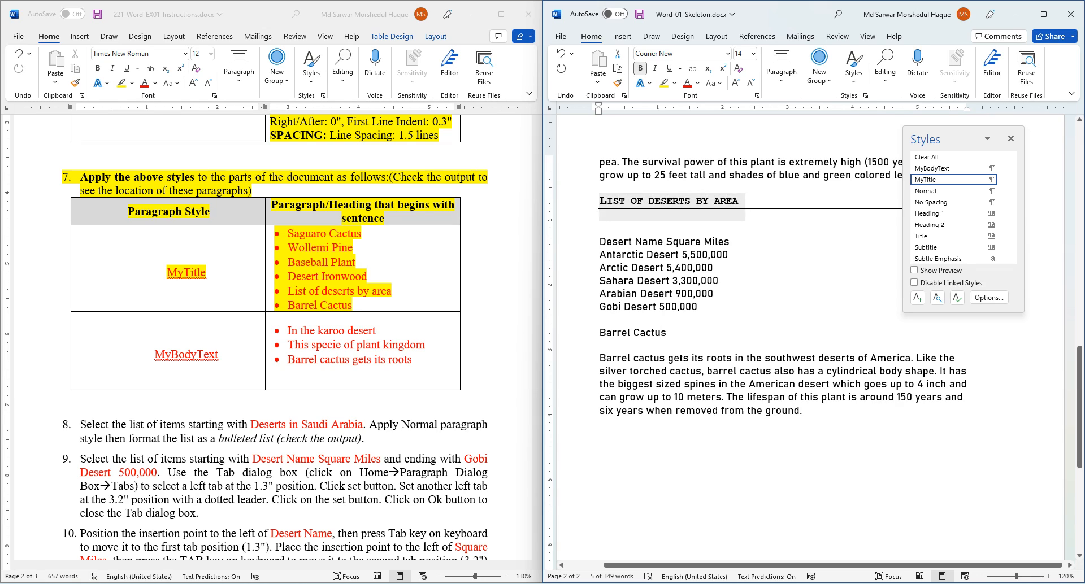
{"action": "triple_click", "coordinate": [650, 332]}
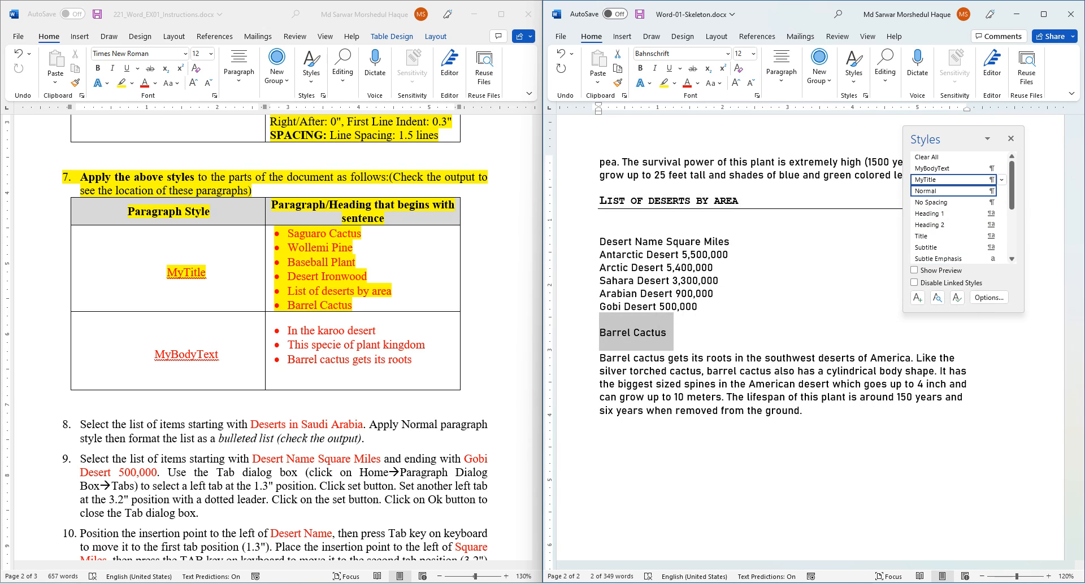
{"action": "left_click", "coordinate": [927, 180]}
{"action": "scroll", "coordinate": [271, 339], "scroll_direction": "down", "scroll_amount": 5}
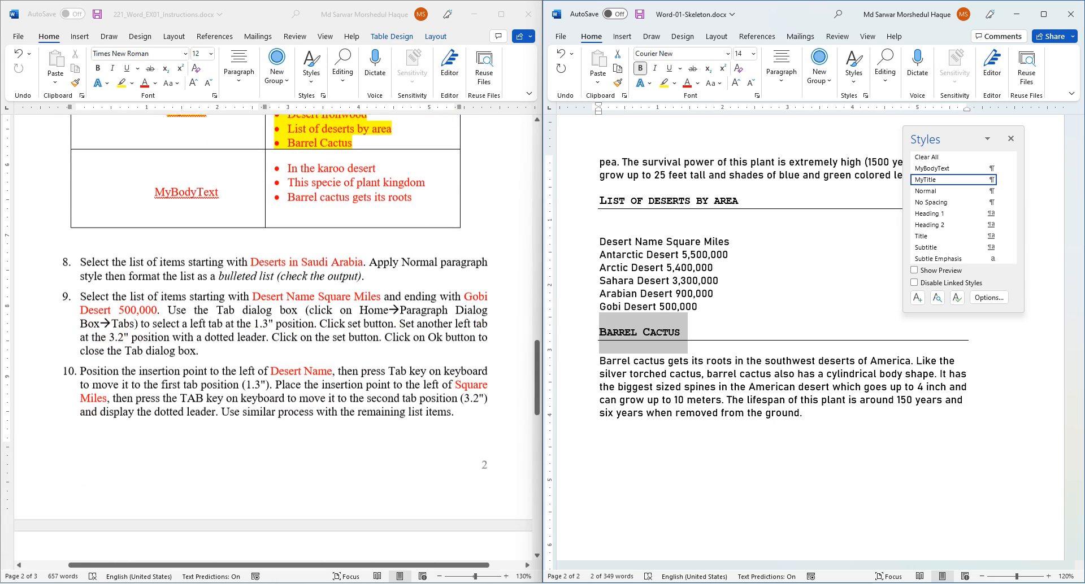
{"action": "left_click", "coordinate": [187, 185]}
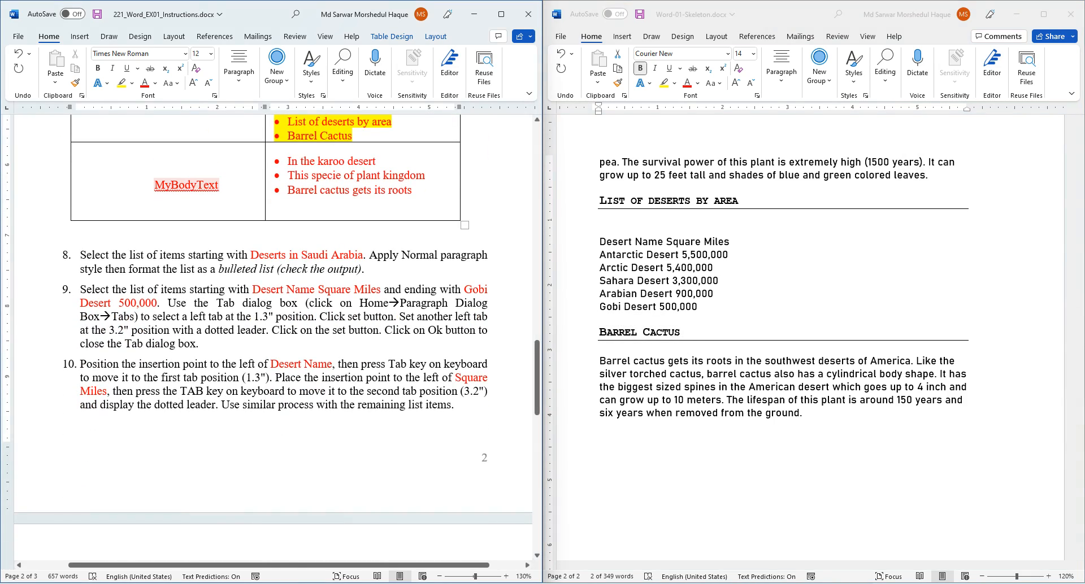
- Highlight the MyBodyText row of the instructions in yellow
{"action": "left_click_drag", "start_coordinate": [156, 185], "coordinate": [390, 195]}
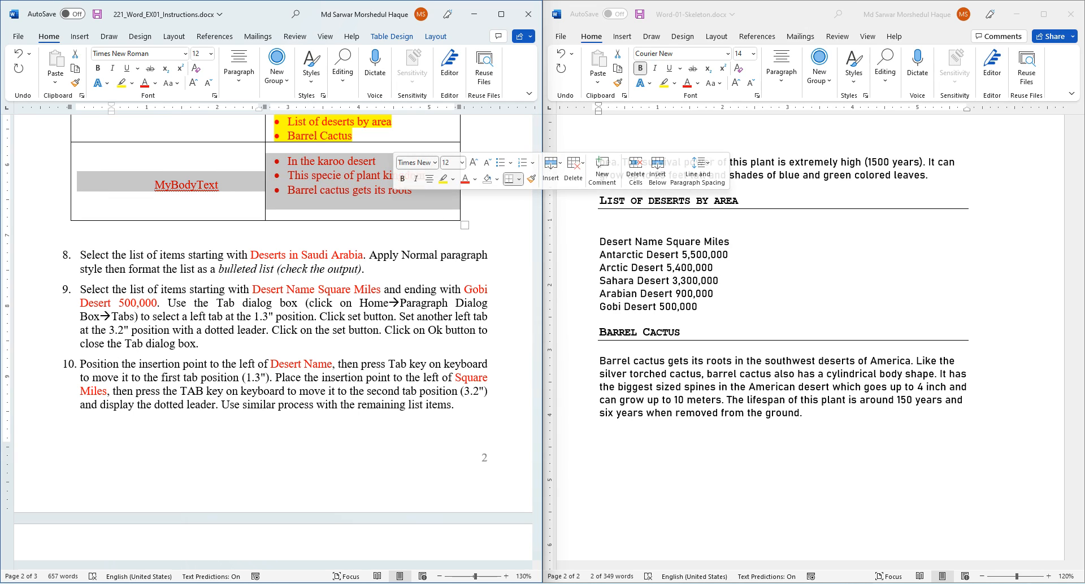
{"action": "left_click", "coordinate": [443, 179]}
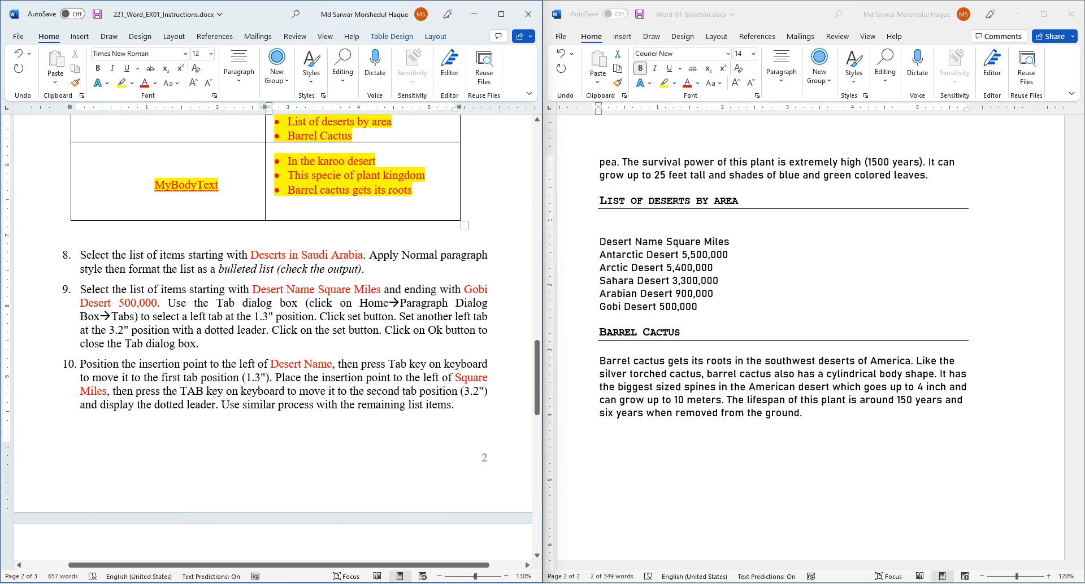
{"action": "scroll", "coordinate": [810, 338], "scroll_direction": "up", "scroll_amount": 7}
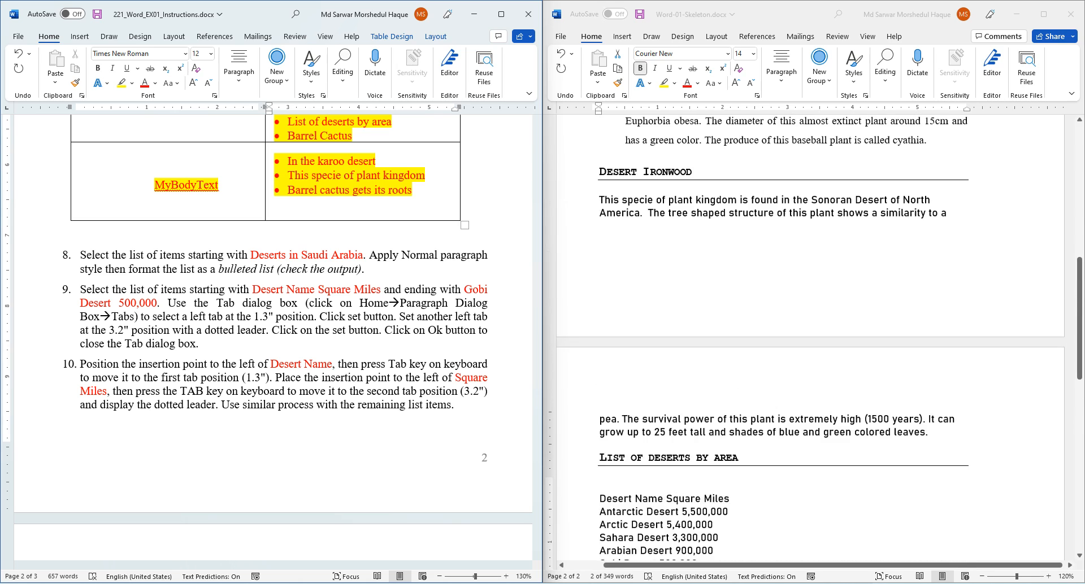
- Apply MyBodyText to the 'This specie' and Barrel cactus body paragraphs, matching the karoo paragraph
{"action": "left_click", "coordinate": [705, 232]}
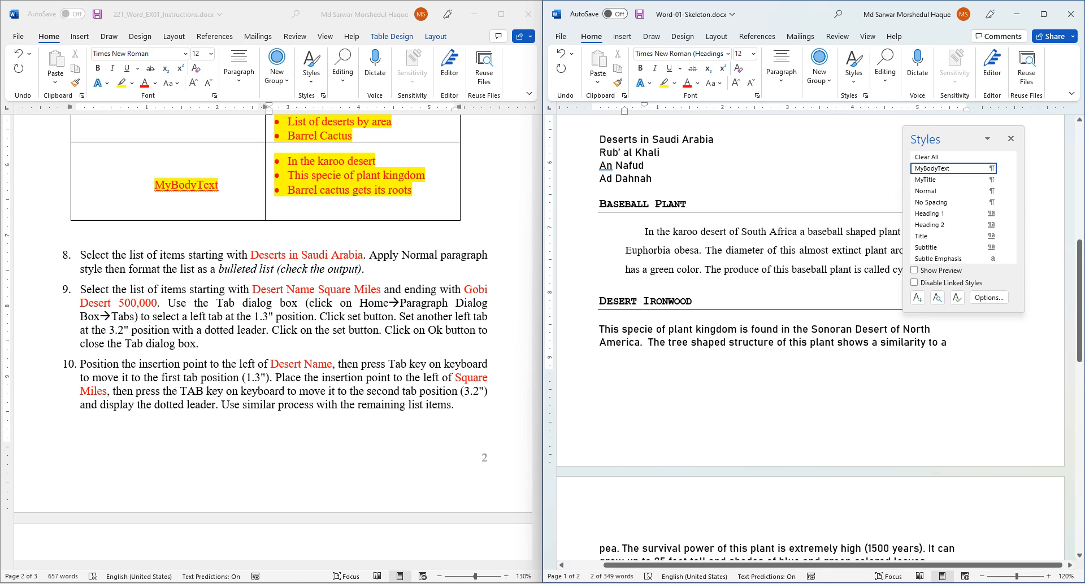
{"action": "left_click", "coordinate": [682, 342]}
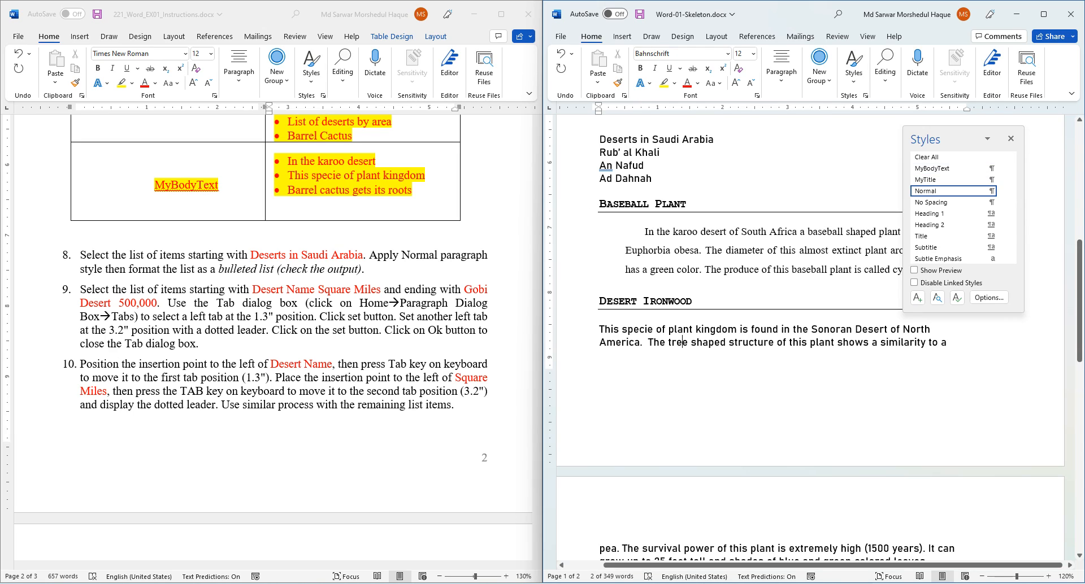
{"action": "triple_click", "coordinate": [683, 342]}
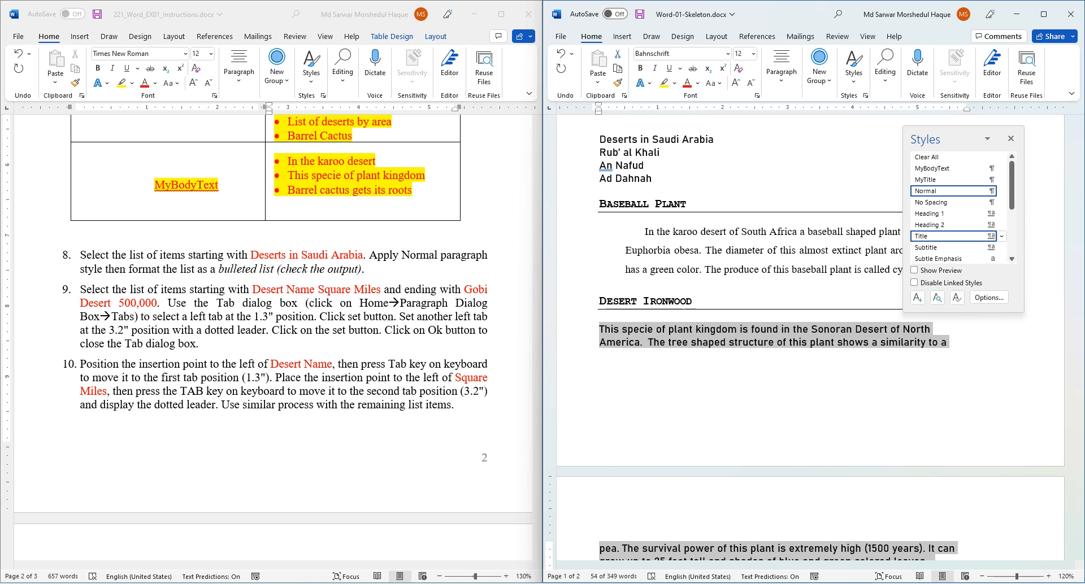
{"action": "left_click", "coordinate": [932, 168]}
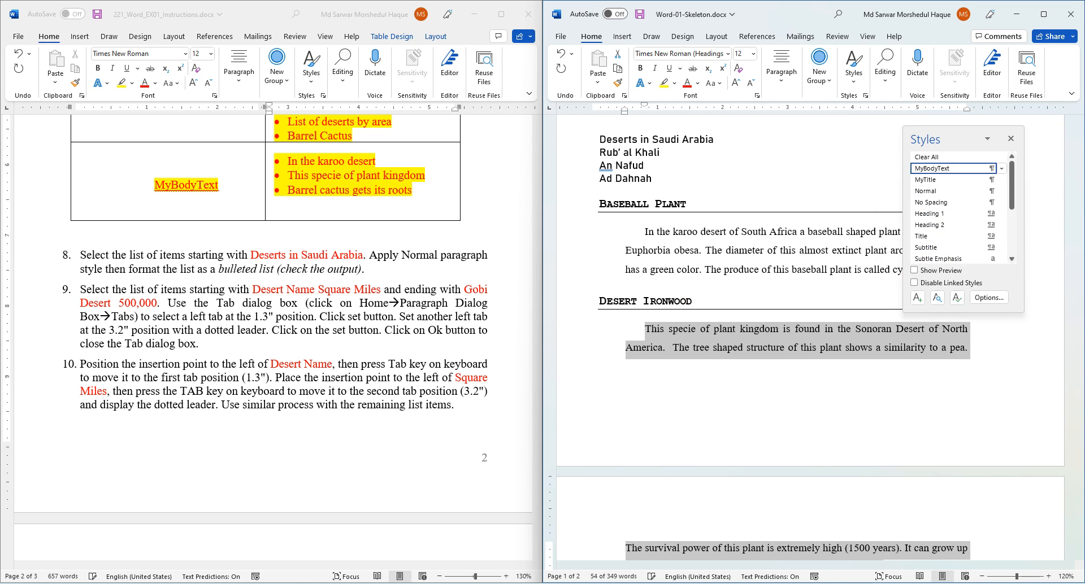
{"action": "scroll", "coordinate": [734, 339], "scroll_direction": "down", "scroll_amount": 5}
{"action": "scroll", "coordinate": [661, 353], "scroll_direction": "down", "scroll_amount": 4}
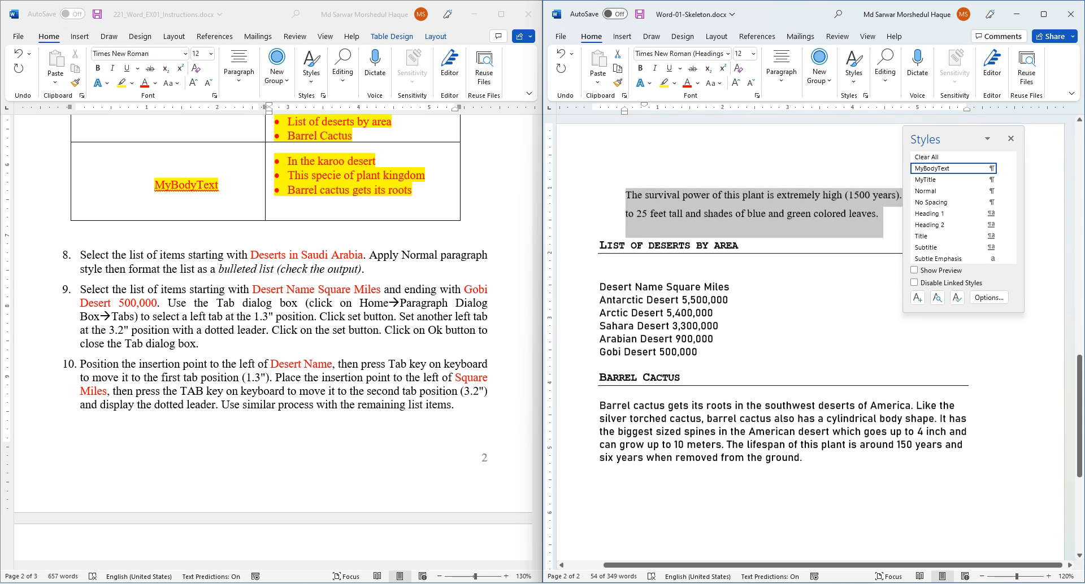
{"action": "left_click", "coordinate": [661, 353]}
{"action": "triple_click", "coordinate": [661, 353]}
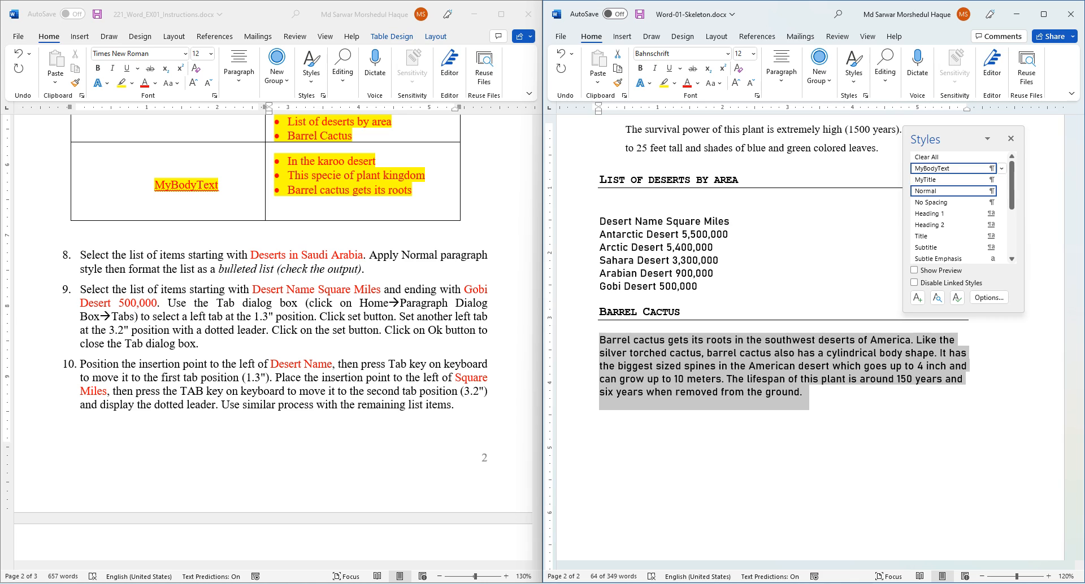
{"action": "left_click", "coordinate": [932, 168]}
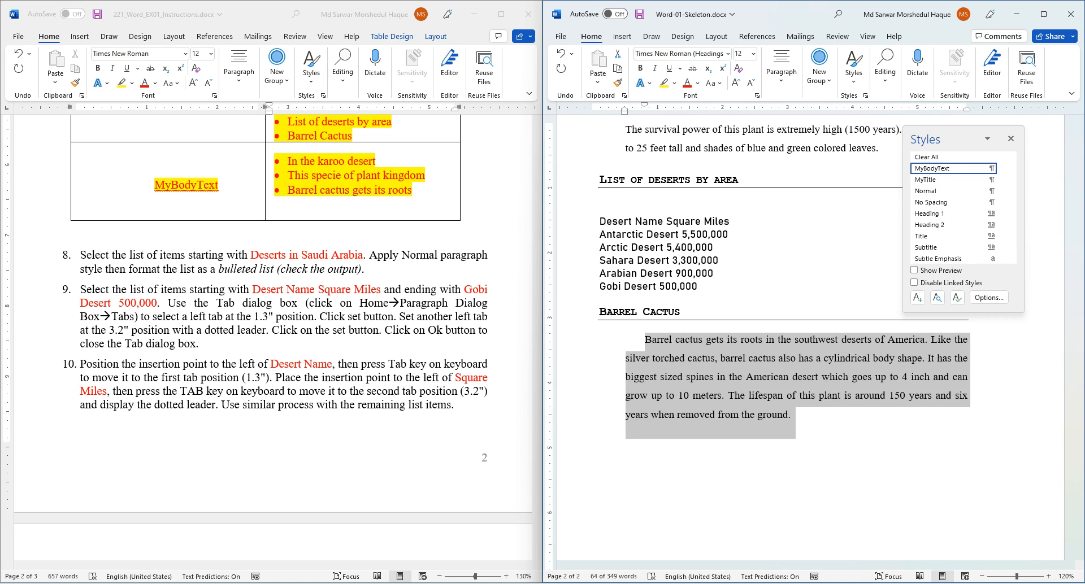
{"action": "scroll", "coordinate": [271, 339], "scroll_direction": "down", "scroll_amount": 2}
{"action": "scroll", "coordinate": [791, 339], "scroll_direction": "up", "scroll_amount": 6}
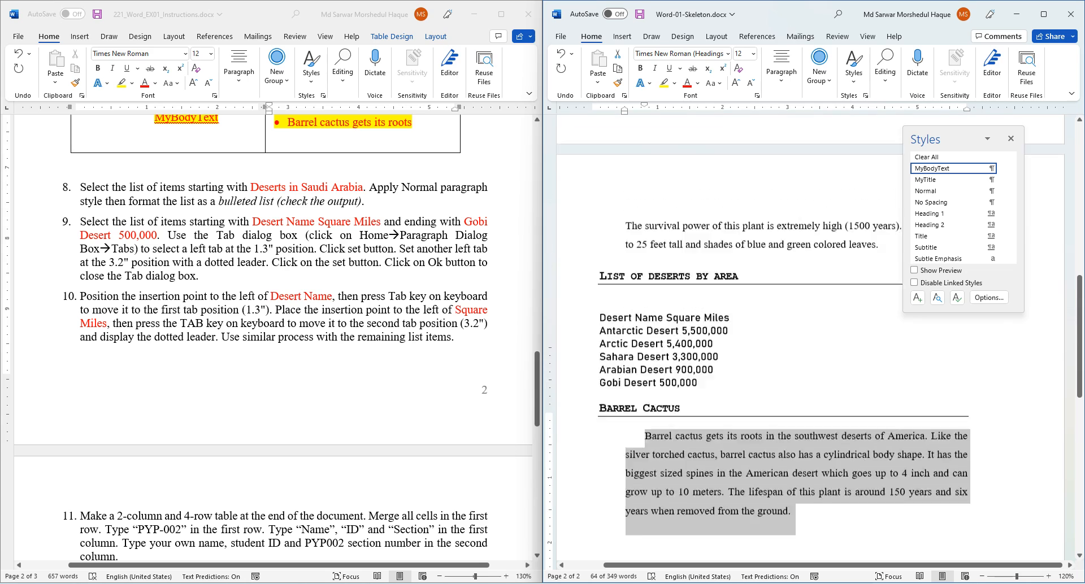
{"action": "scroll", "coordinate": [813, 328], "scroll_direction": "up", "scroll_amount": 1}
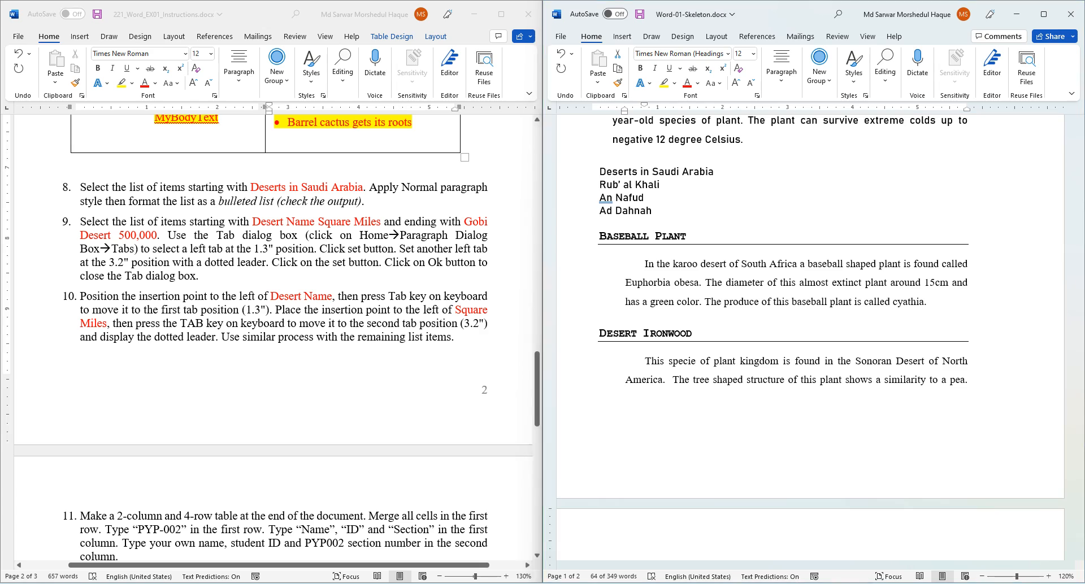
- Highlight instruction 8 yellow, then set the Deserts in Saudi Arabia lines to Normal style
{"action": "triple_click", "coordinate": [92, 188]}
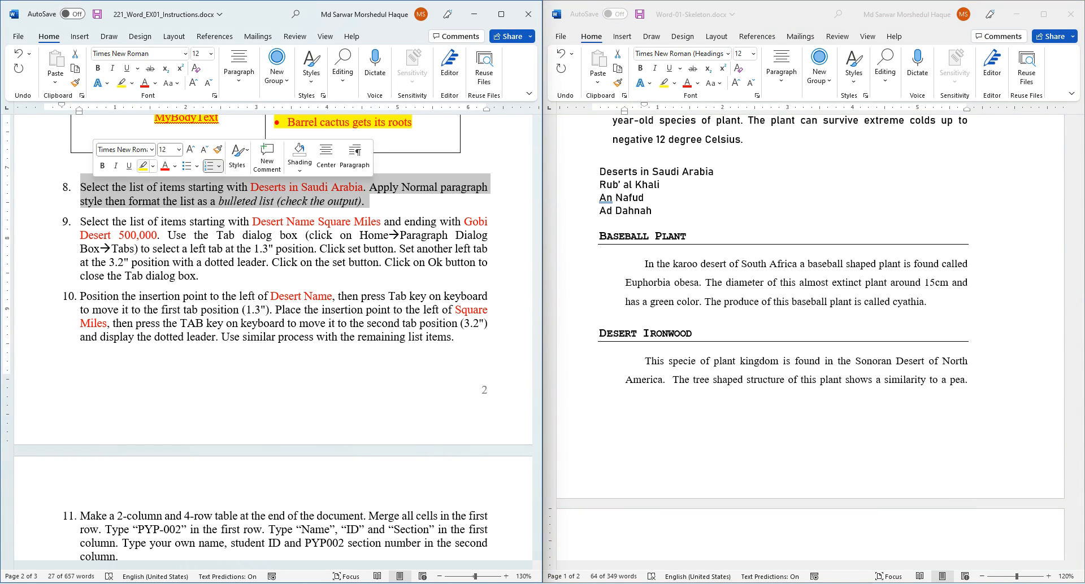
{"action": "left_click", "coordinate": [143, 166]}
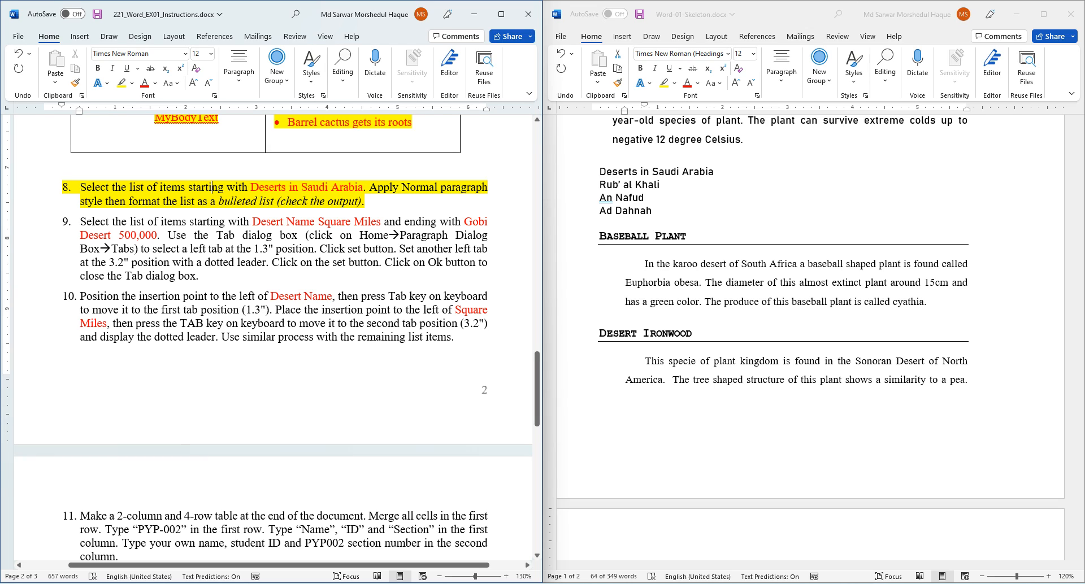
{"action": "left_click", "coordinate": [600, 171]}
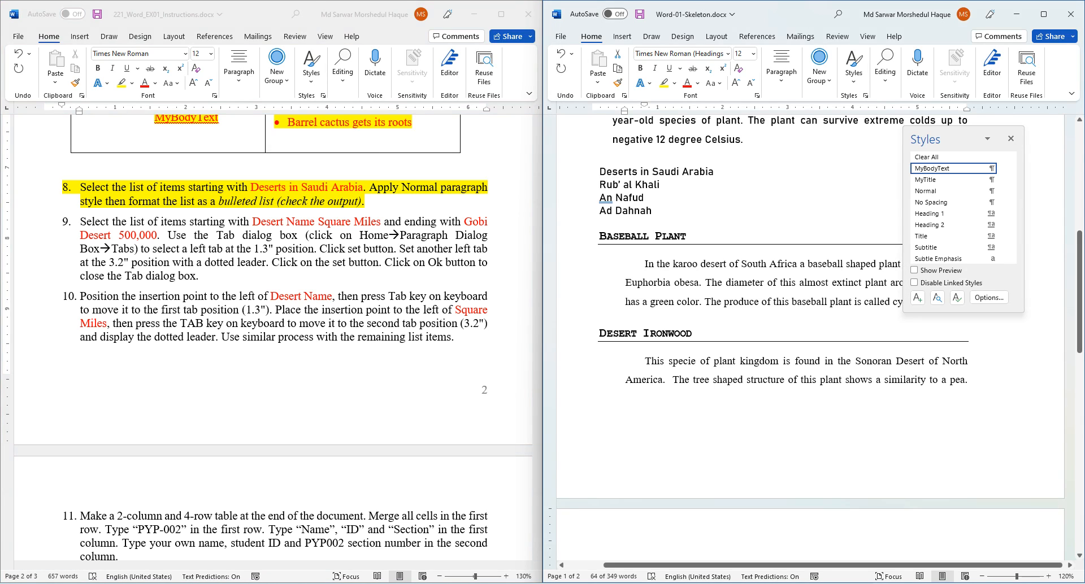
{"action": "mouse_move", "coordinate": [600, 172]}
{"action": "left_mouse_down"}
{"action": "mouse_move", "coordinate": [622, 199]}
{"action": "mouse_move", "coordinate": [600, 172]}
{"action": "left_mouse_up"}
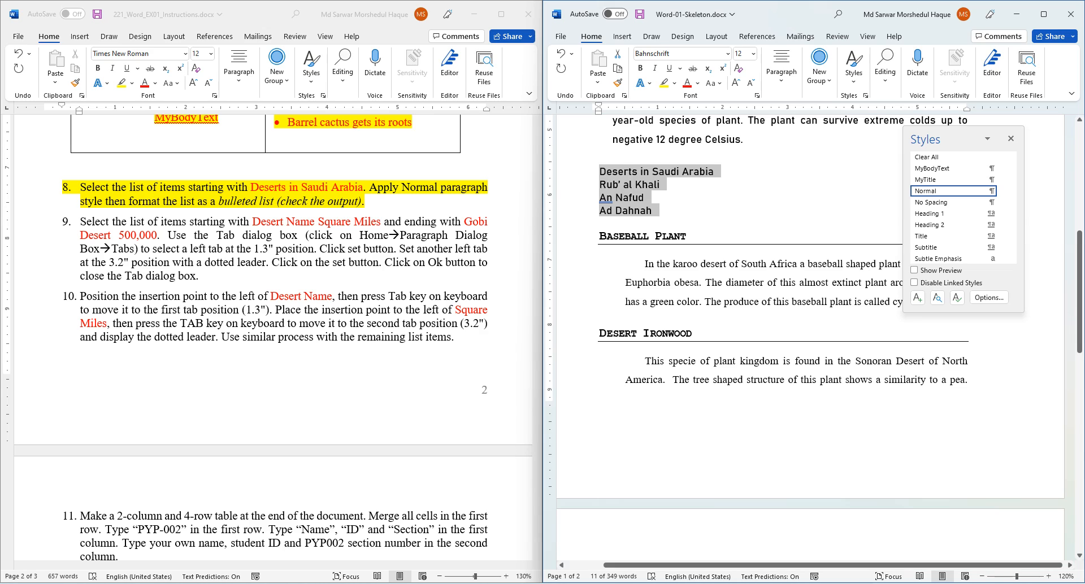
{"action": "left_click", "coordinate": [926, 191]}
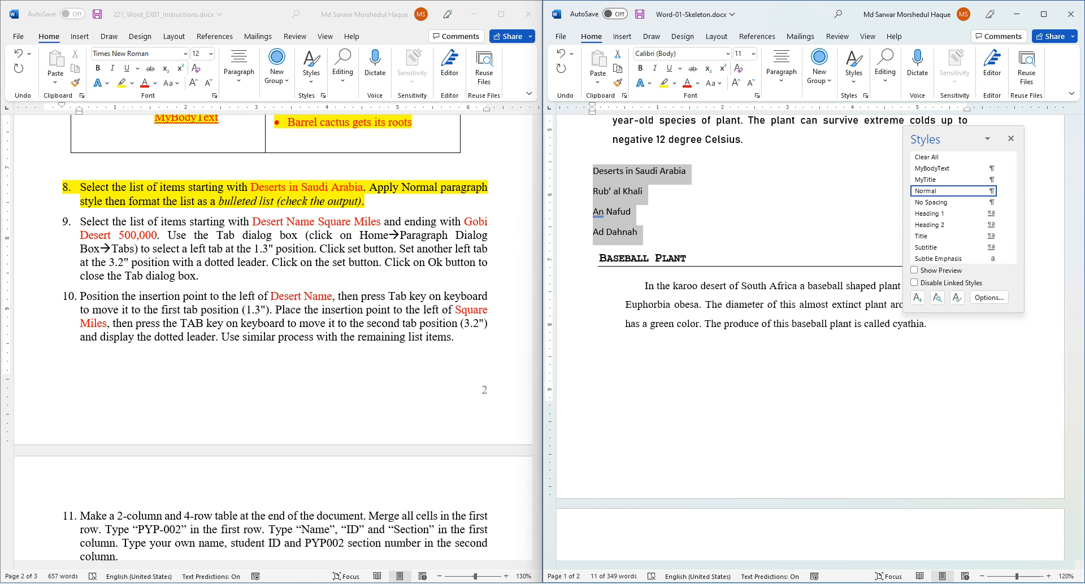
{"action": "key", "text": "alt+Tab"}
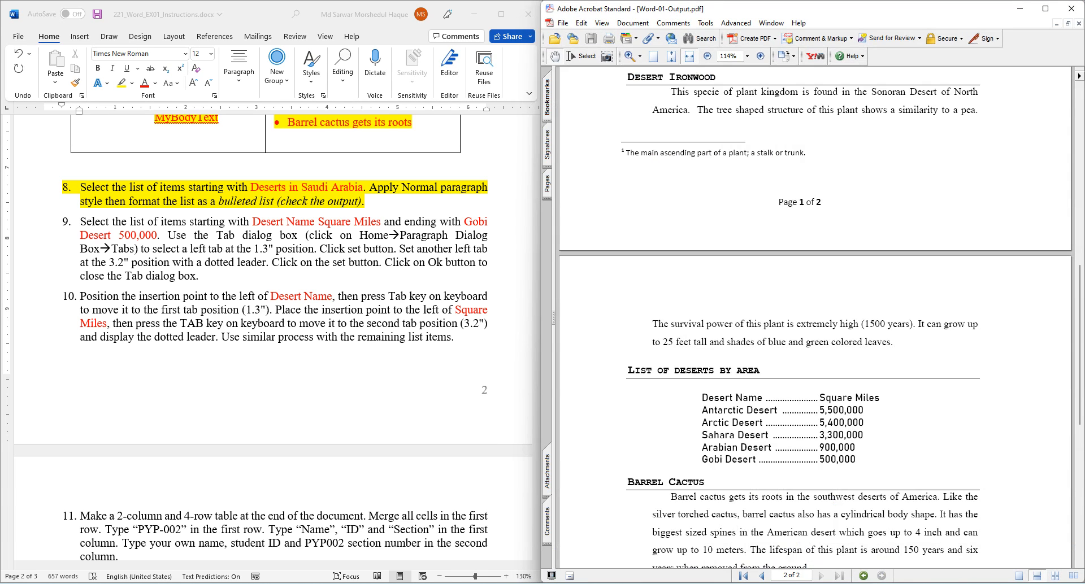
{"action": "scroll", "coordinate": [814, 316], "scroll_direction": "up", "scroll_amount": 10}
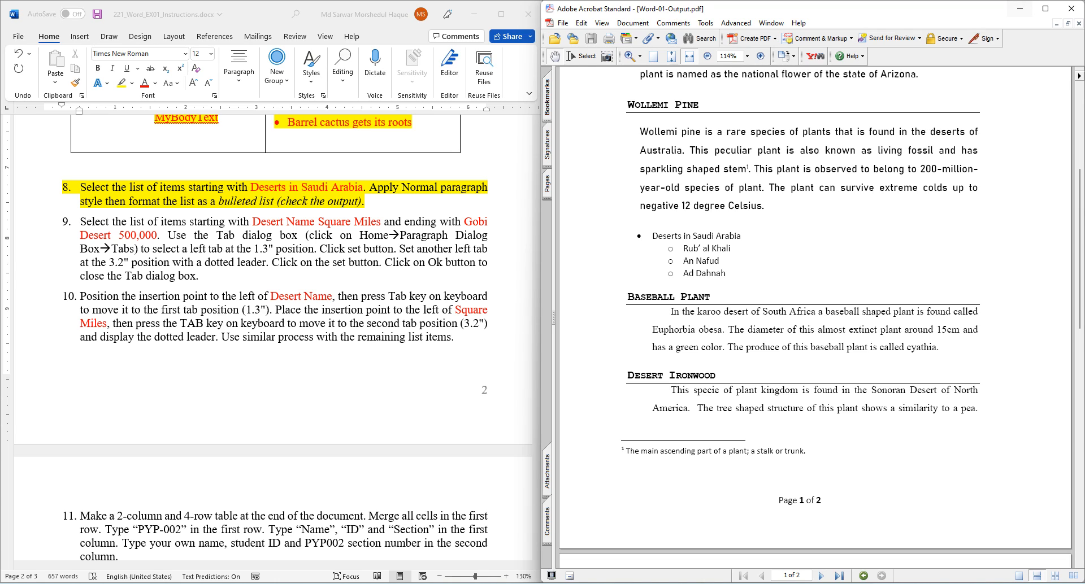
{"action": "left_click", "coordinate": [1020, 8]}
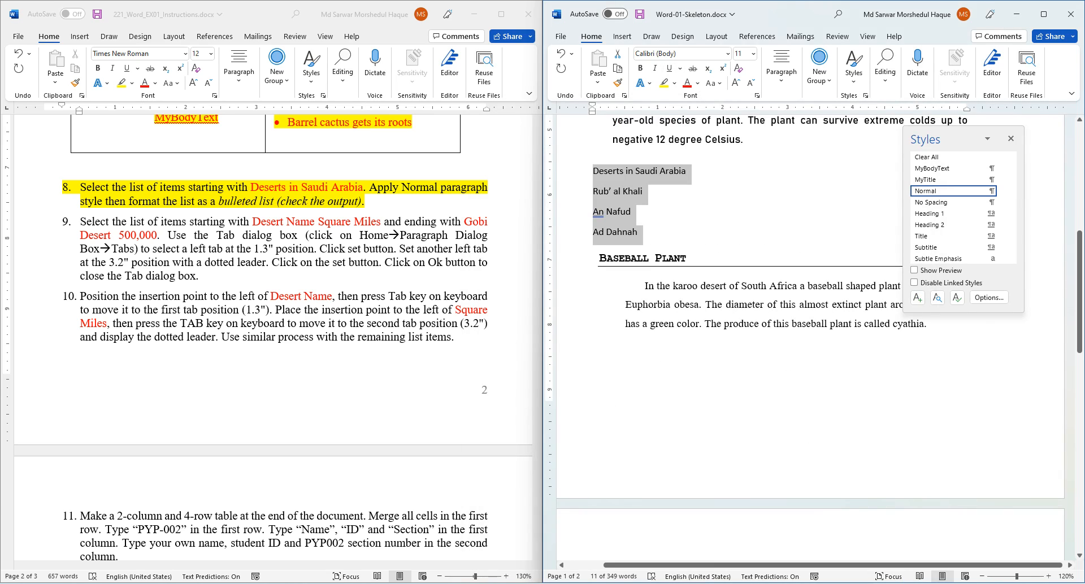
- Give the Deserts in Saudi Arabia line a filled round bullet
{"action": "triple_click", "coordinate": [629, 171]}
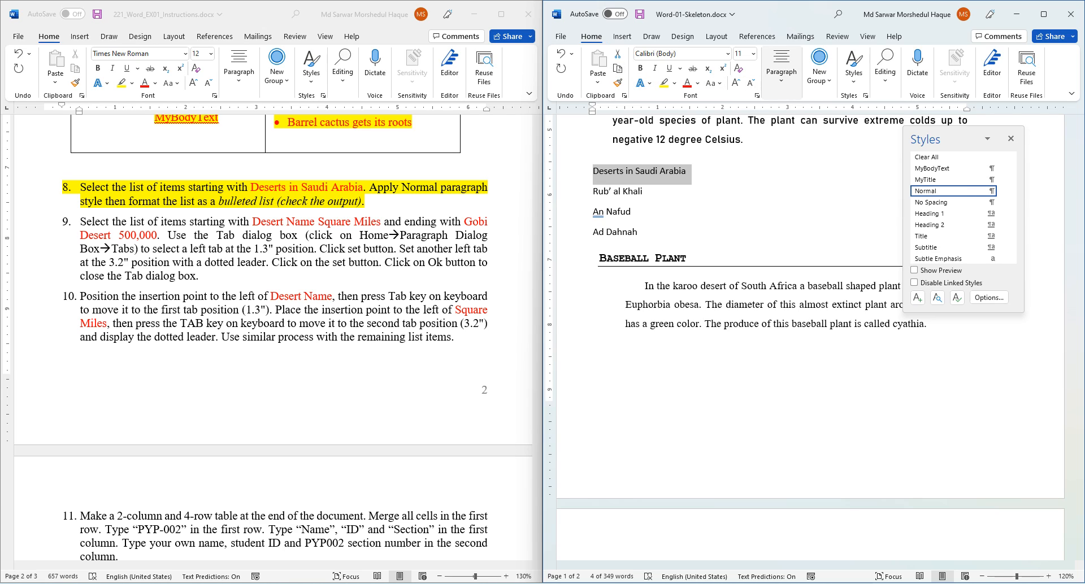
{"action": "left_click", "coordinate": [781, 71]}
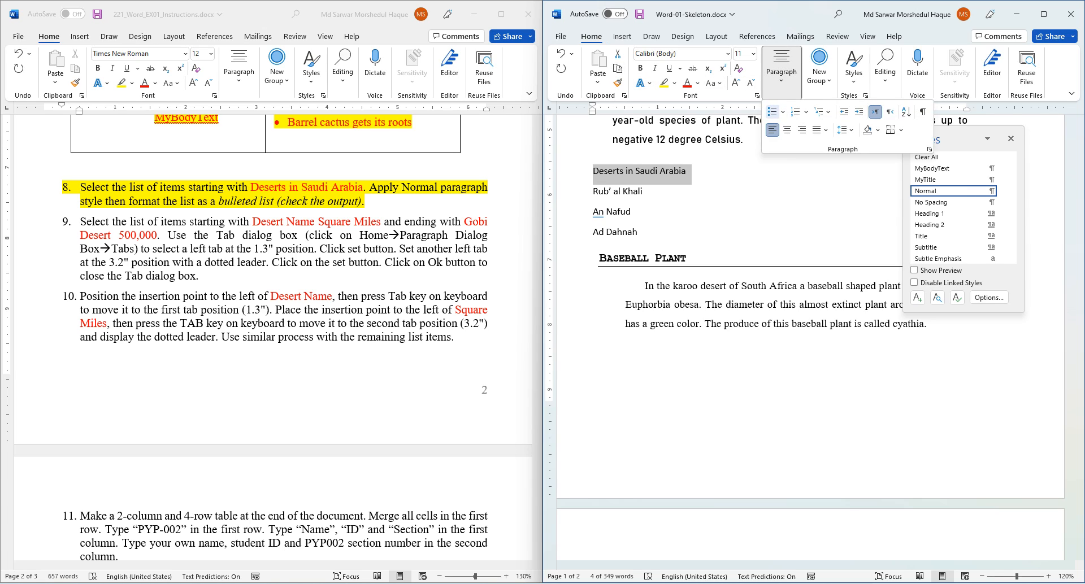
{"action": "left_click", "coordinate": [782, 112]}
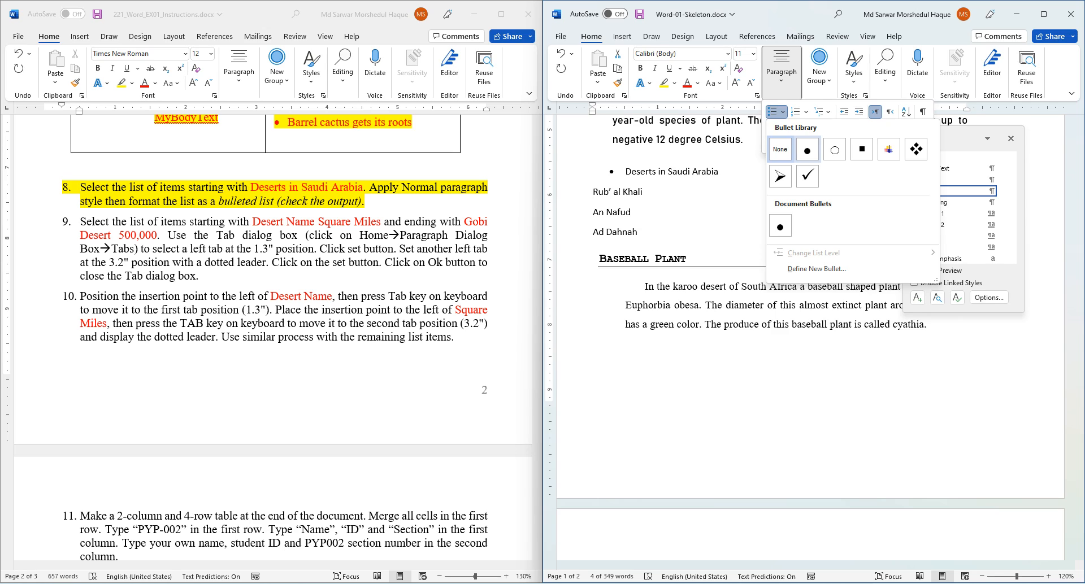
{"action": "left_click", "coordinate": [807, 149]}
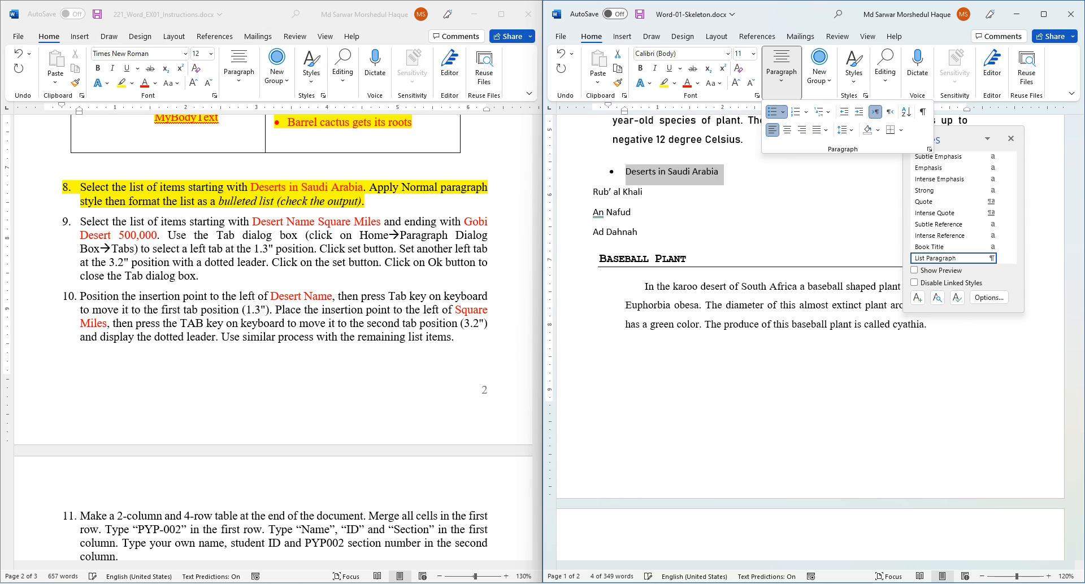
- Give Rub' al Khali, An Nafud and Ad Dahnah hollow circle bullets
{"action": "left_click_drag", "start_coordinate": [573, 173], "coordinate": [573, 232]}
{"action": "left_click", "coordinate": [593, 192]}
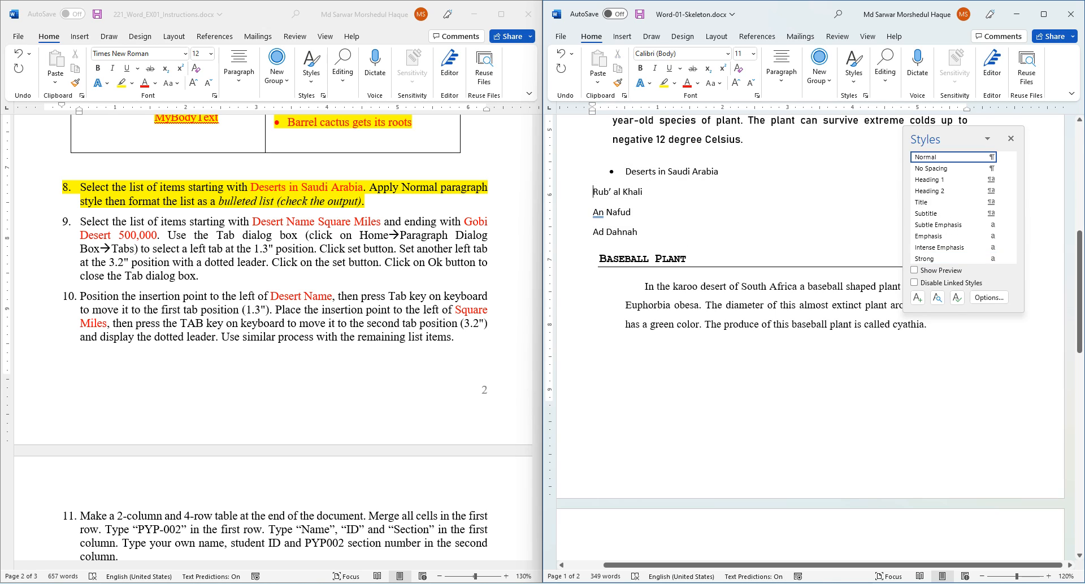
{"action": "left_click_drag", "start_coordinate": [641, 234], "coordinate": [593, 190]}
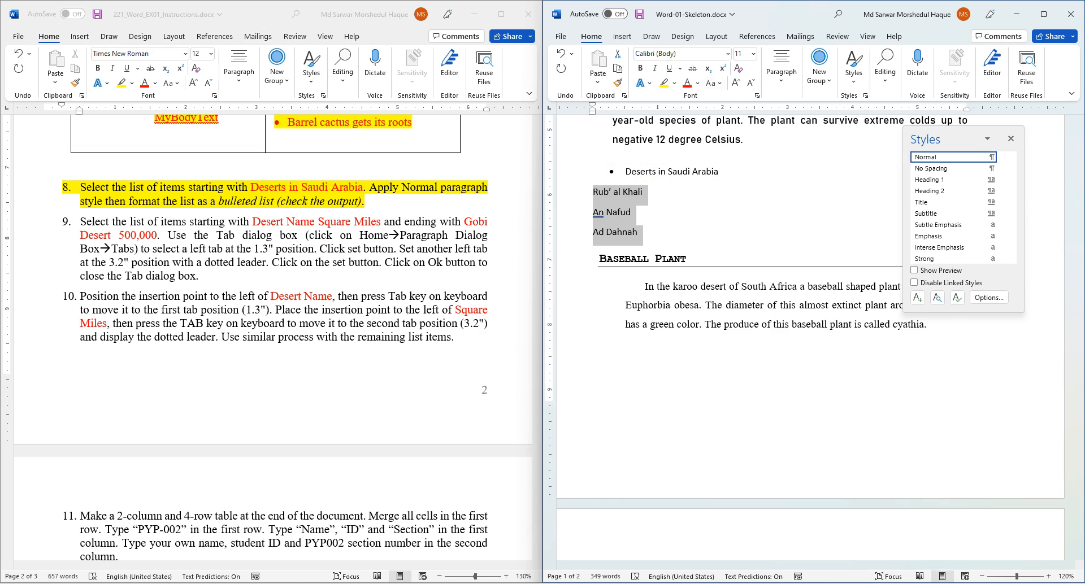
{"action": "left_click", "coordinate": [782, 71]}
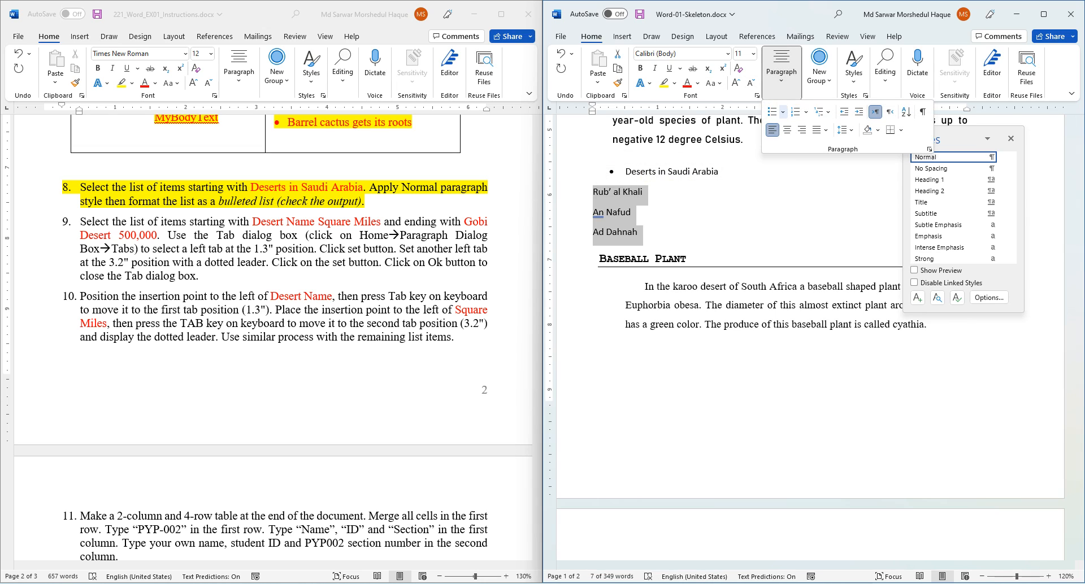
{"action": "left_click", "coordinate": [783, 112]}
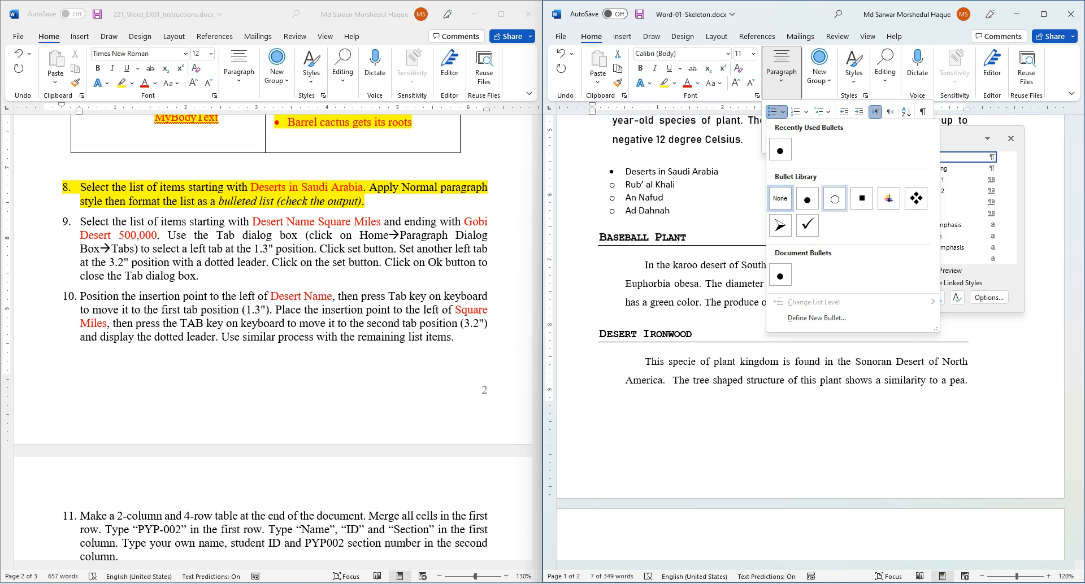
{"action": "left_click", "coordinate": [835, 199]}
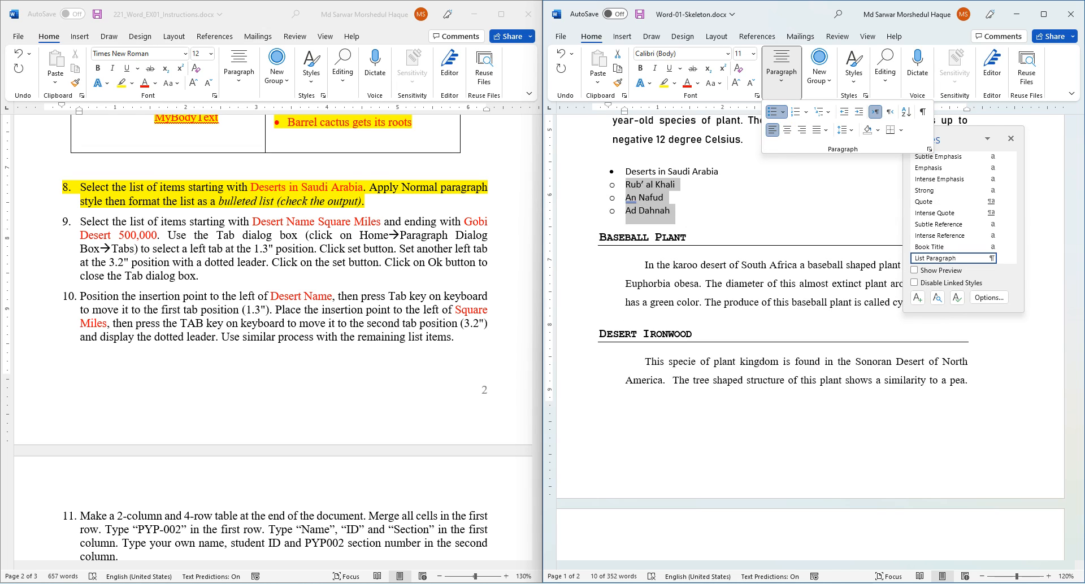
- Compare with the output PDF, then place the on-screen keyboard over the skeleton
{"action": "key", "text": "alt+Tab"}
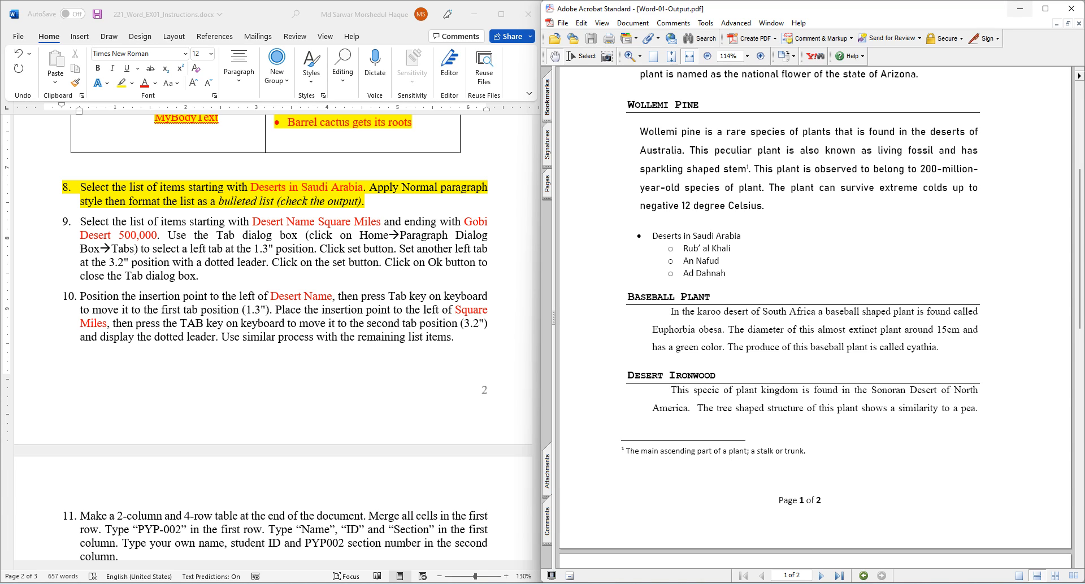
{"action": "left_click", "coordinate": [1019, 9]}
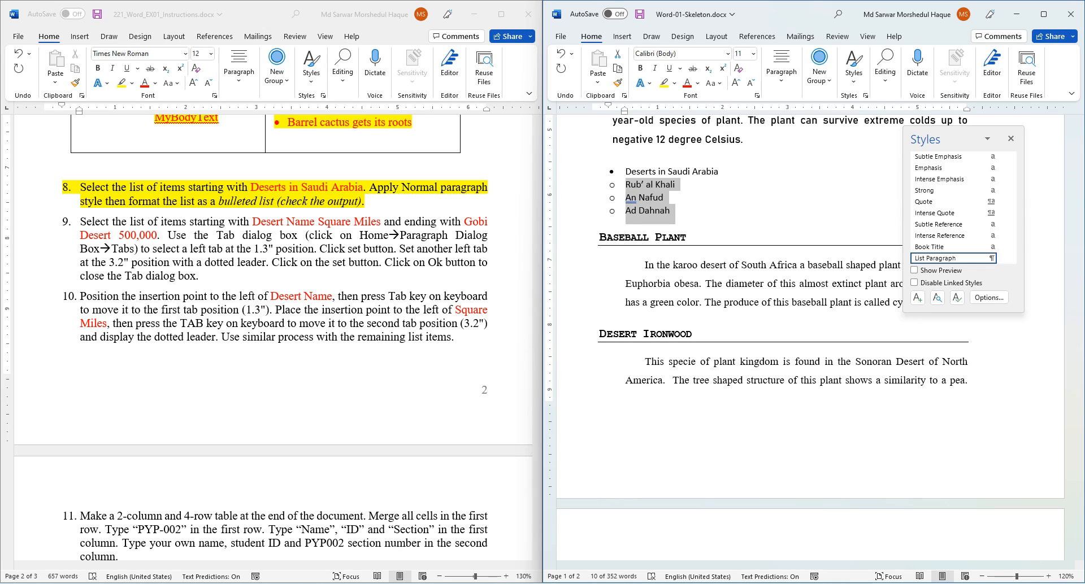
{"action": "key", "text": "ctrl+super+o"}
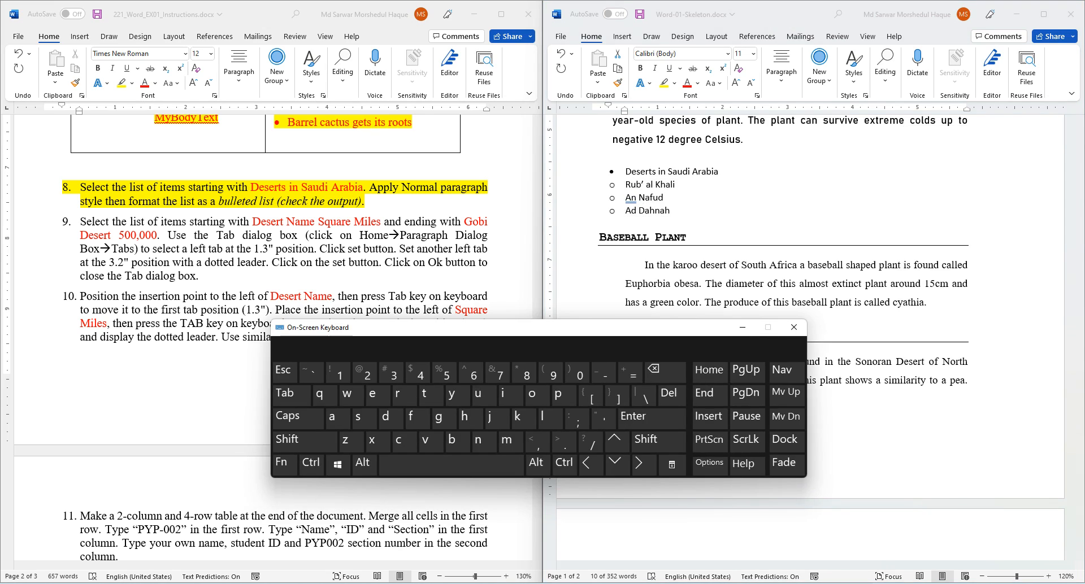
{"action": "left_click_drag", "start_coordinate": [411, 328], "coordinate": [696, 249]}
{"action": "left_click", "coordinate": [576, 317]}
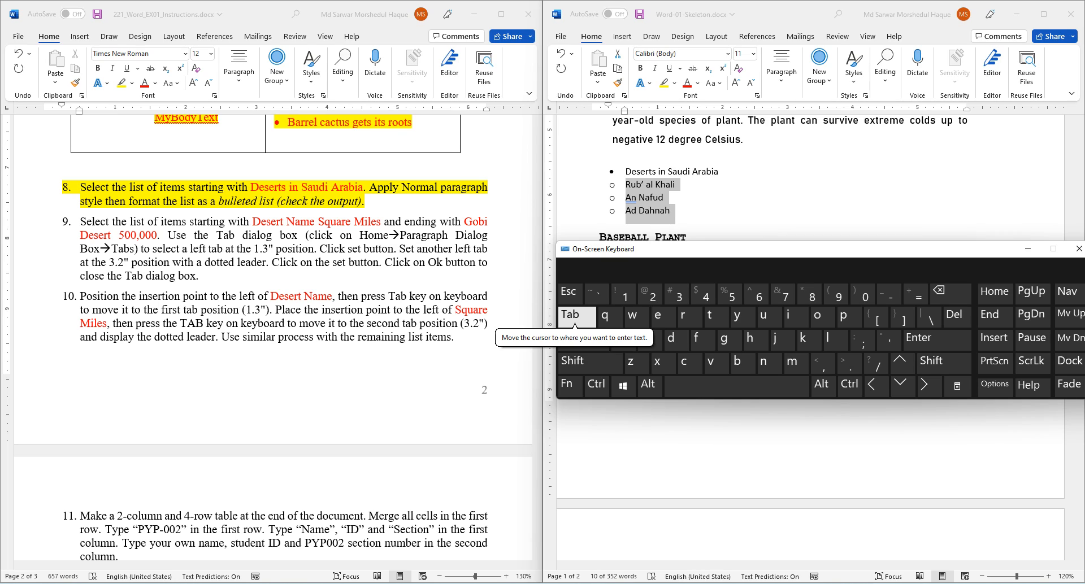
- Demote the three desert names to the second list level as sub-bullets
{"action": "left_click", "coordinate": [626, 185]}
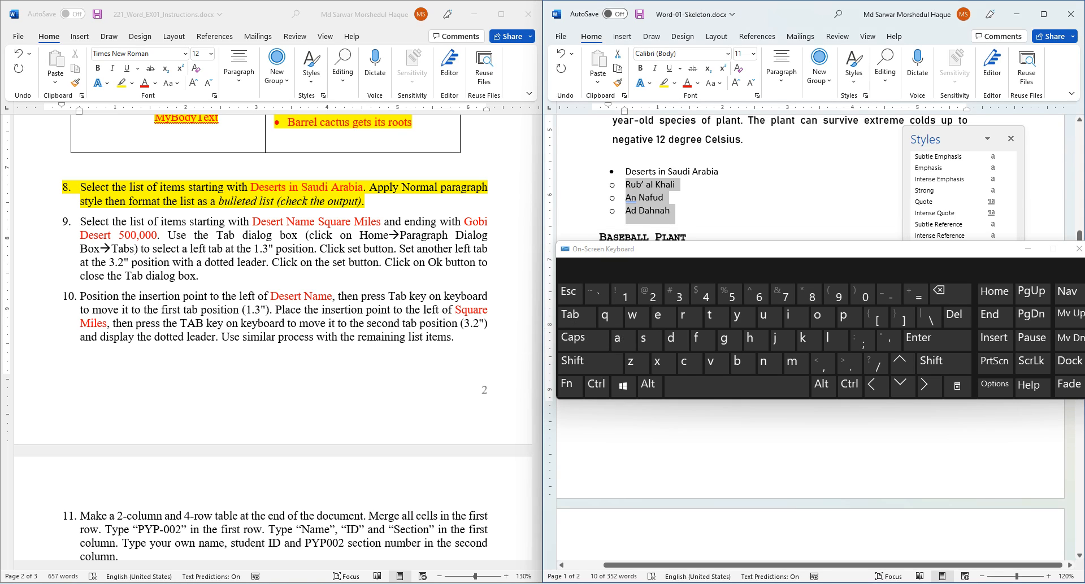
{"action": "key", "text": "Tab"}
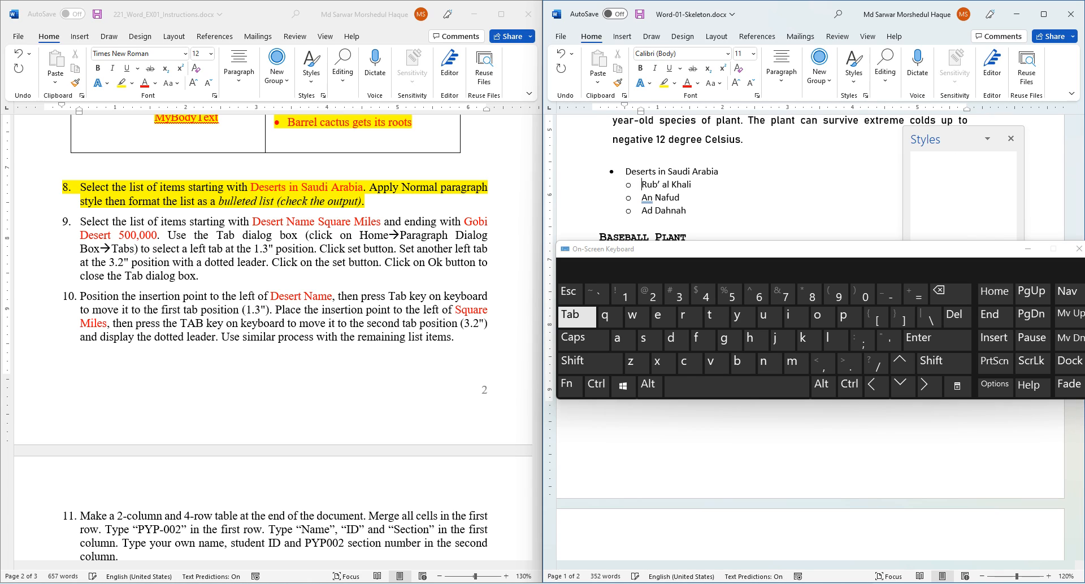
{"action": "key", "text": "Tab"}
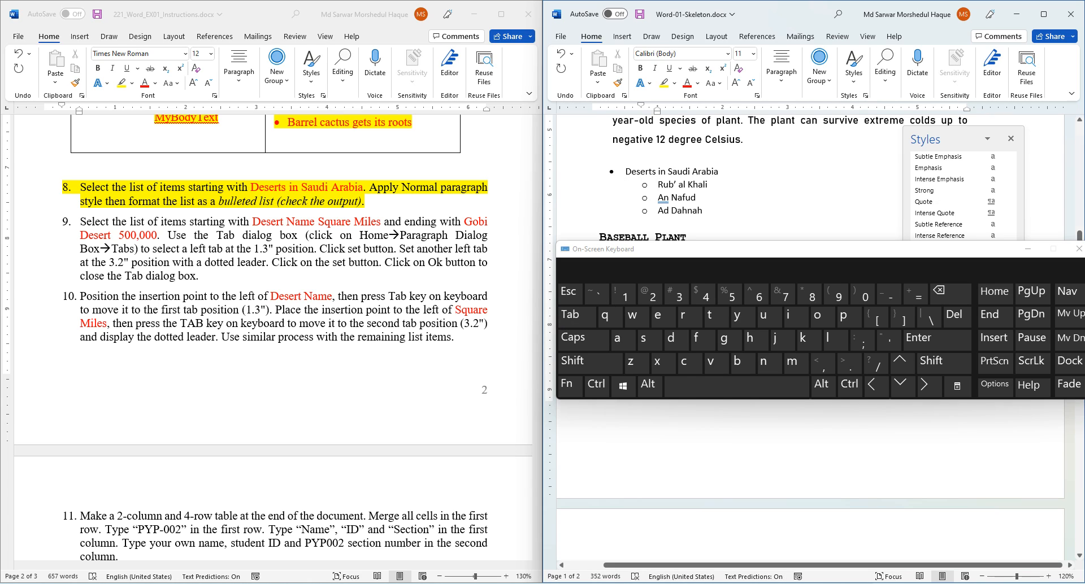
{"action": "left_click", "coordinate": [782, 72]}
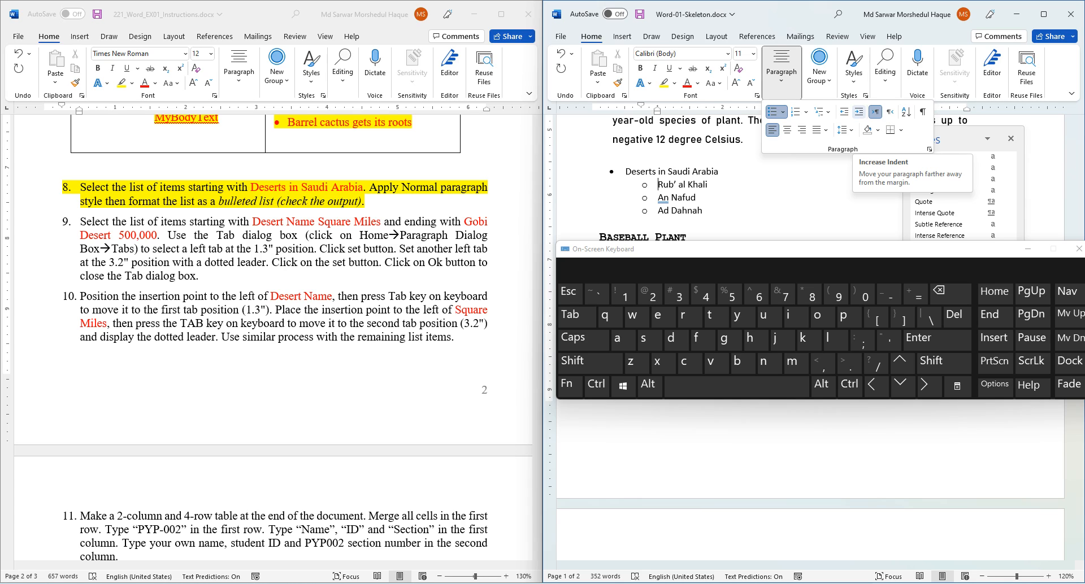
{"action": "left_click", "coordinate": [859, 111]}
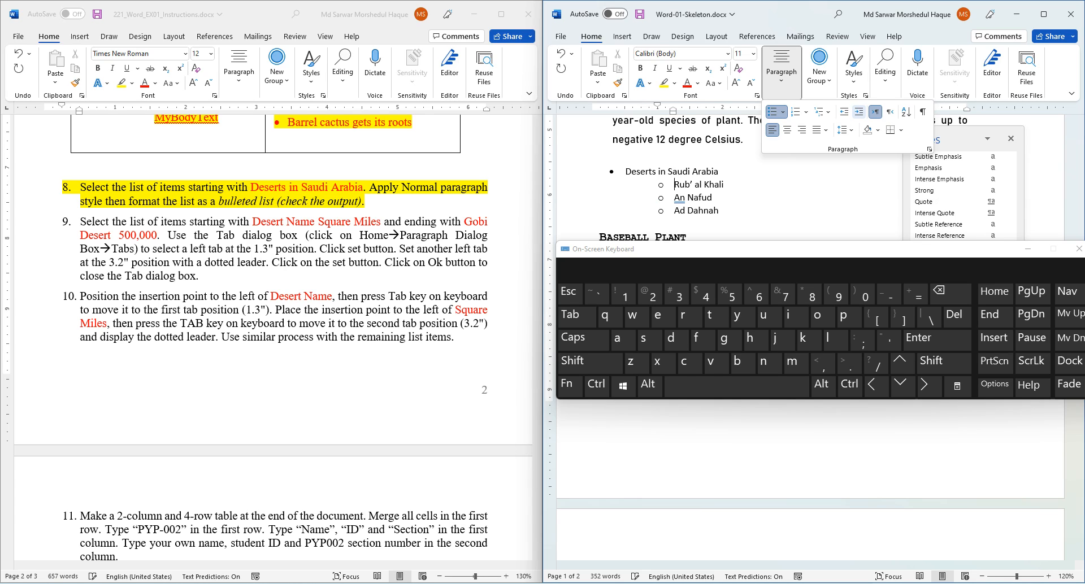
{"action": "left_click", "coordinate": [843, 111]}
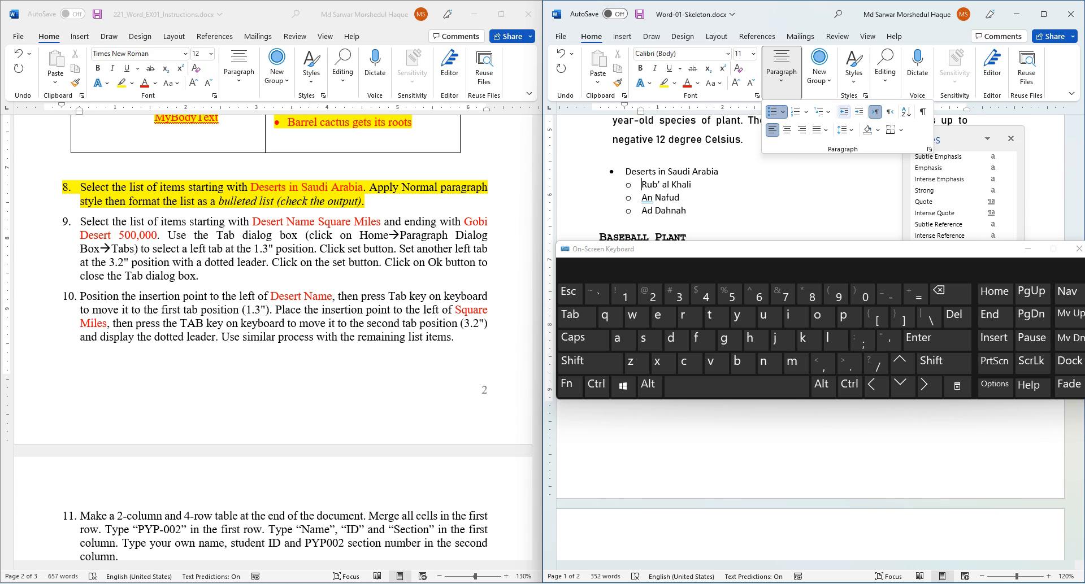
{"action": "left_click", "coordinate": [859, 111]}
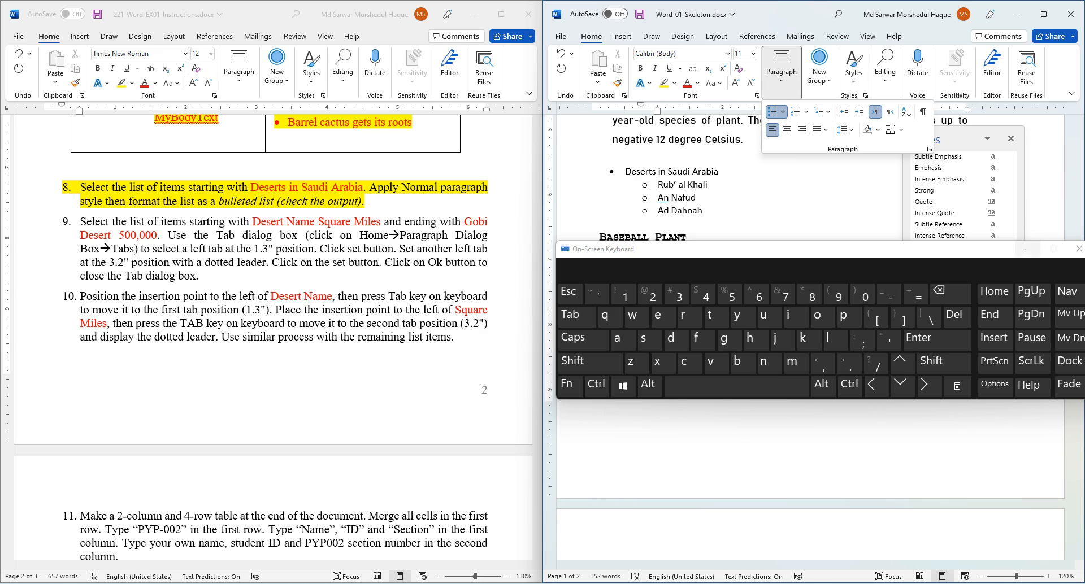
{"action": "left_click", "coordinate": [1028, 249]}
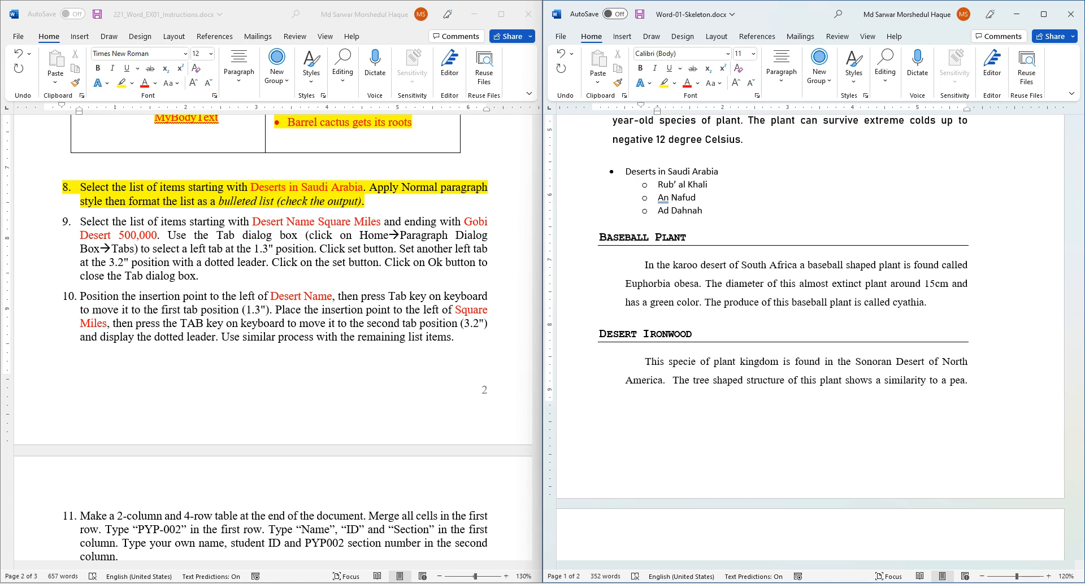
{"action": "left_click", "coordinate": [622, 583]}
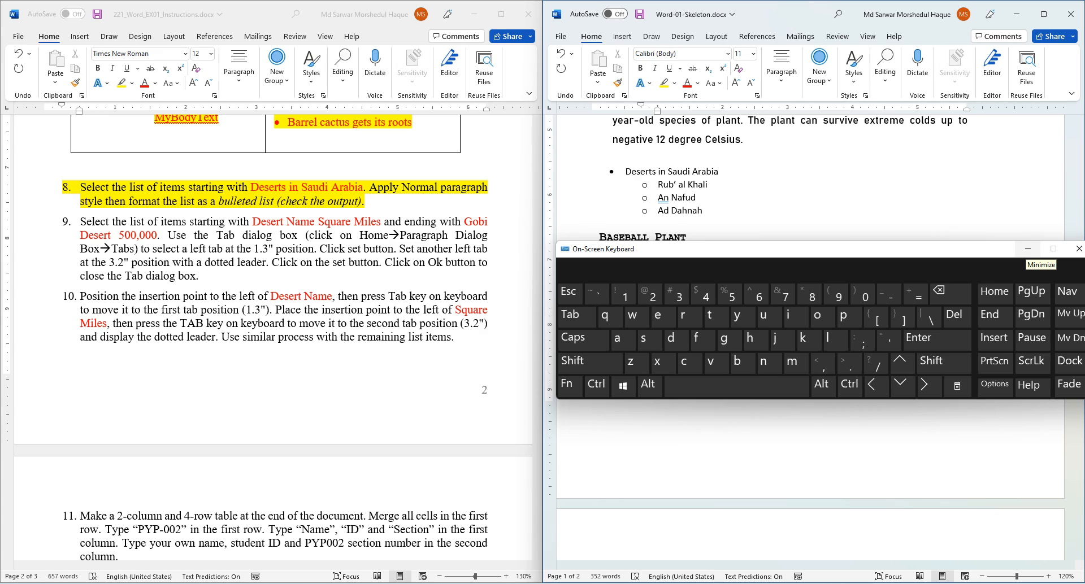
{"action": "left_click", "coordinate": [1028, 248]}
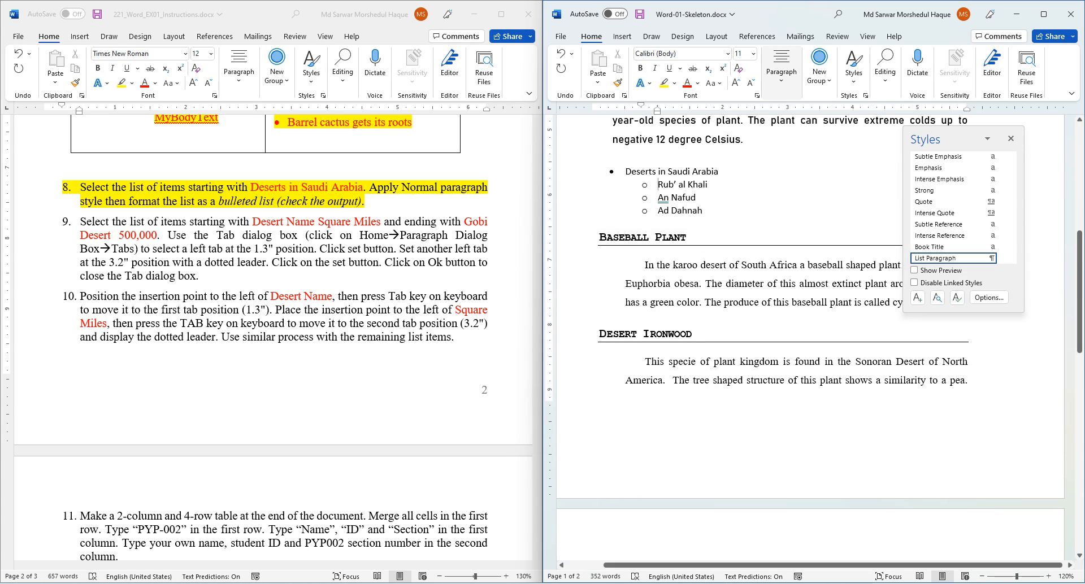
- Highlight instructions 9 and 10, about tab stops with dotted leaders, in yellow
{"action": "left_click", "coordinate": [212, 187]}
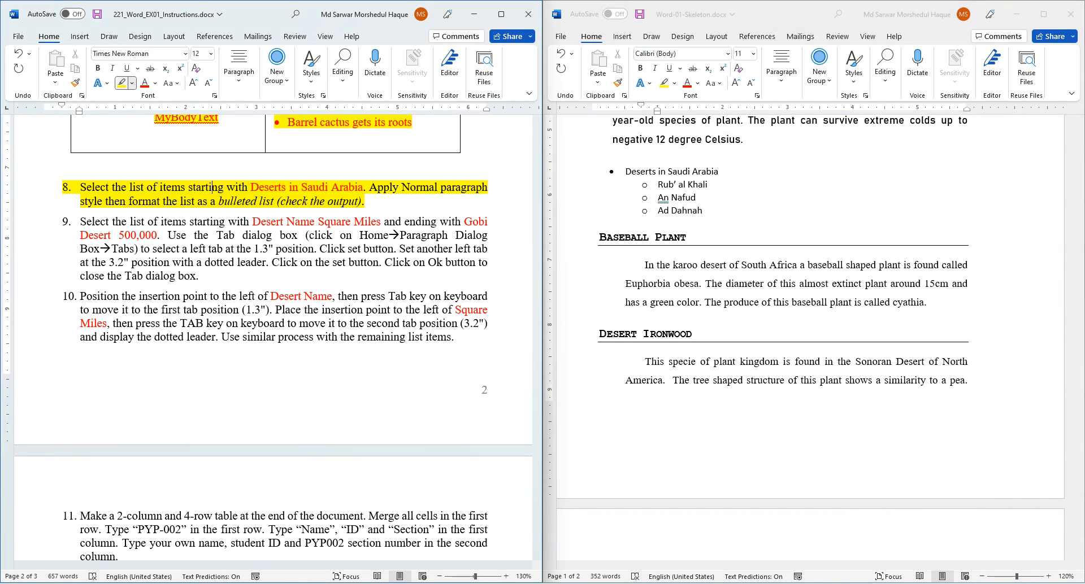
{"action": "left_click_drag", "start_coordinate": [62, 221], "coordinate": [454, 338]}
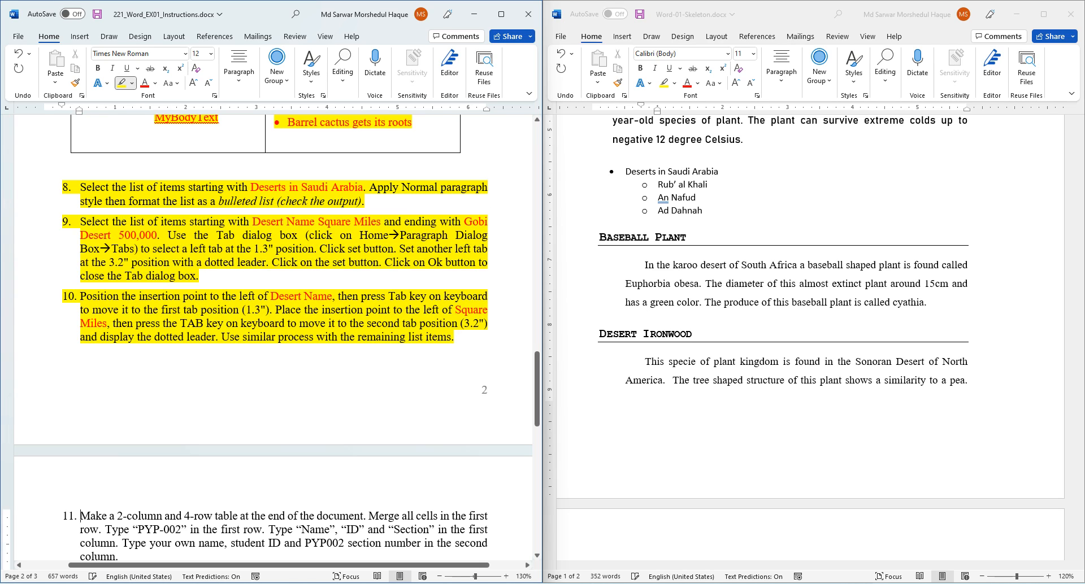
{"action": "key", "text": "ctrl+super+o"}
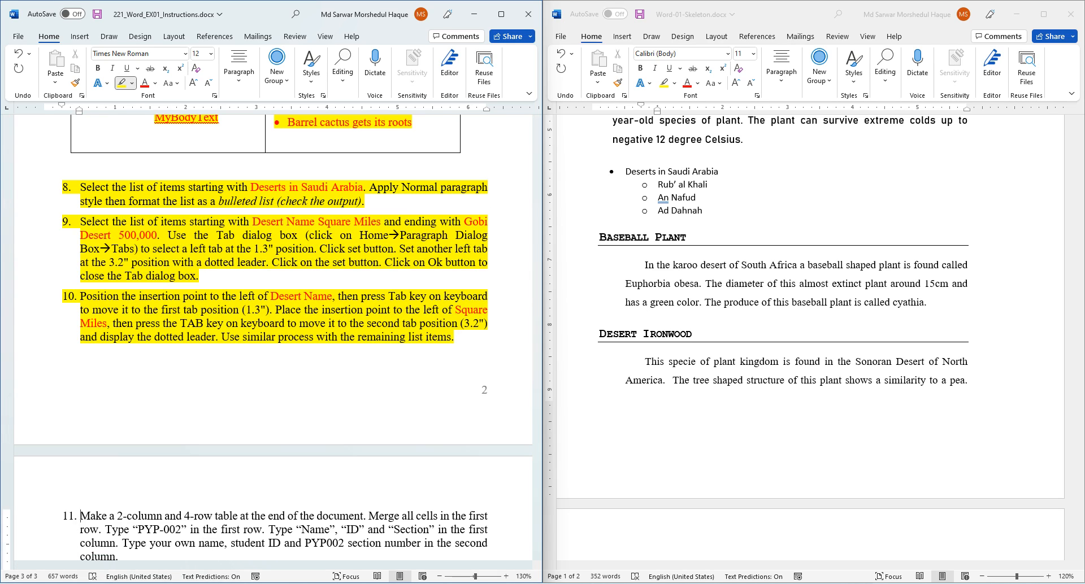
{"action": "key", "text": "shift"}
{"action": "key", "text": "Tab"}
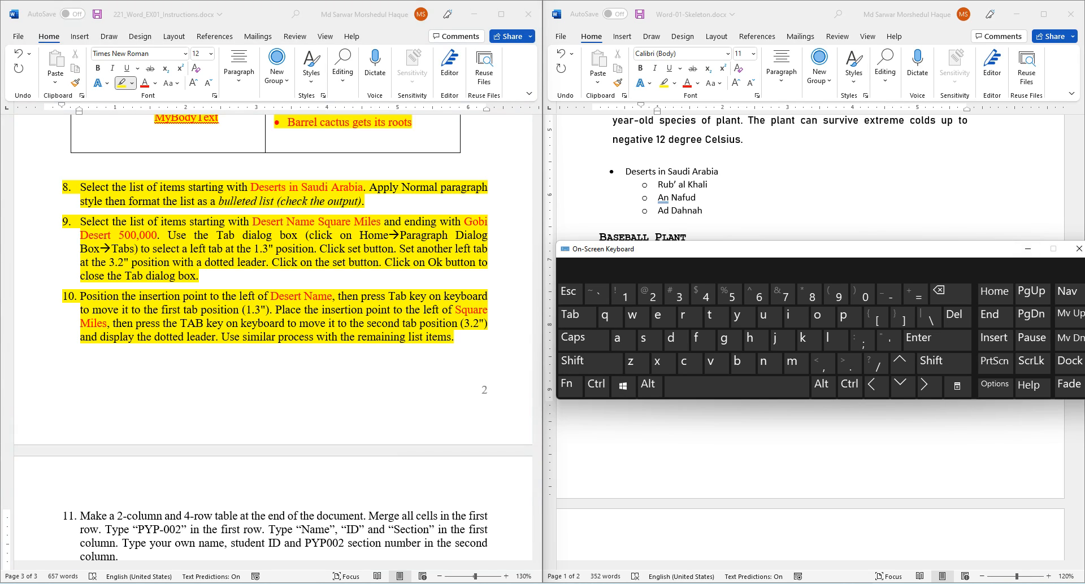
{"action": "left_click", "coordinate": [1028, 249]}
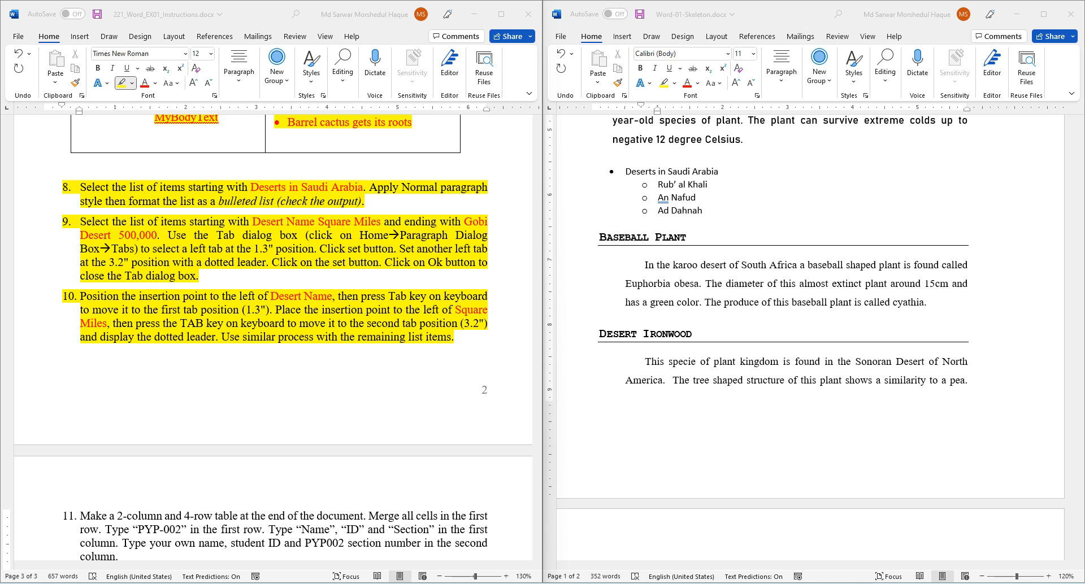
- Select the six lines of the deserts-by-area list in the skeleton
{"action": "scroll", "coordinate": [815, 343], "scroll_direction": "down", "scroll_amount": 12}
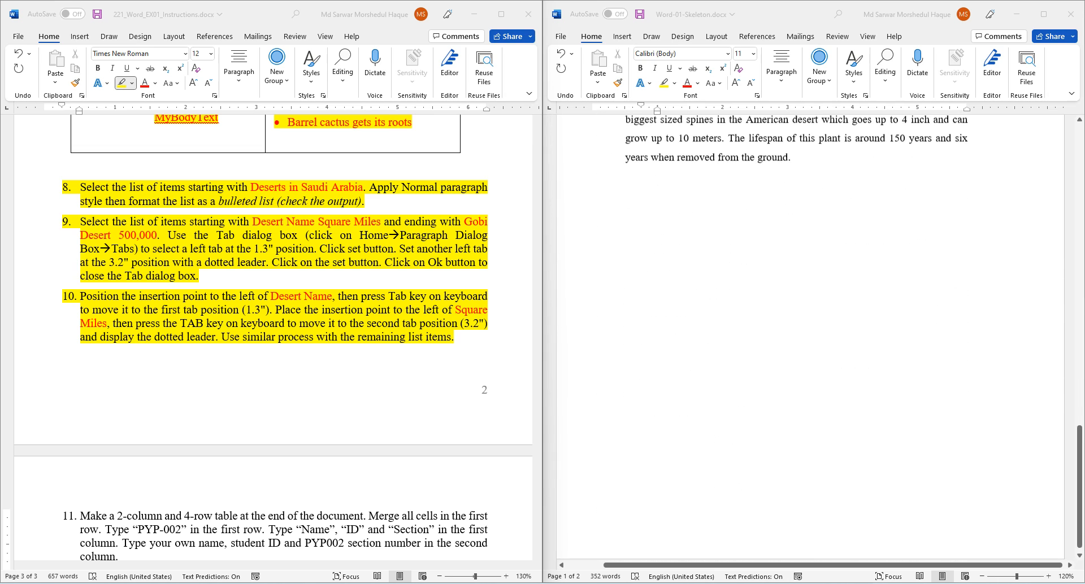
{"action": "scroll", "coordinate": [814, 343], "scroll_direction": "up", "scroll_amount": 3}
{"action": "left_click", "coordinate": [600, 222]}
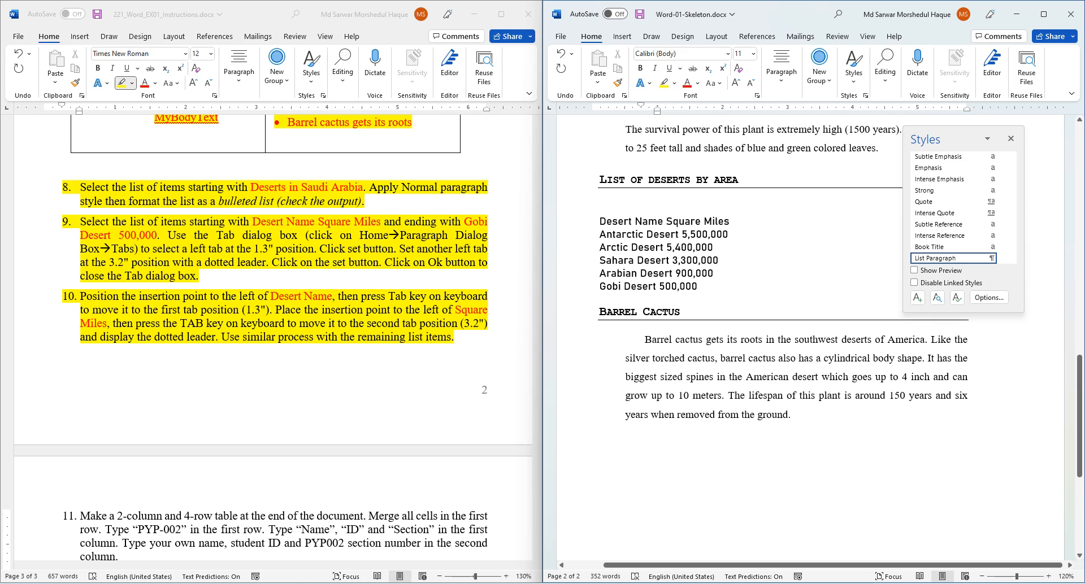
{"action": "left_click_drag", "start_coordinate": [599, 222], "coordinate": [701, 286]}
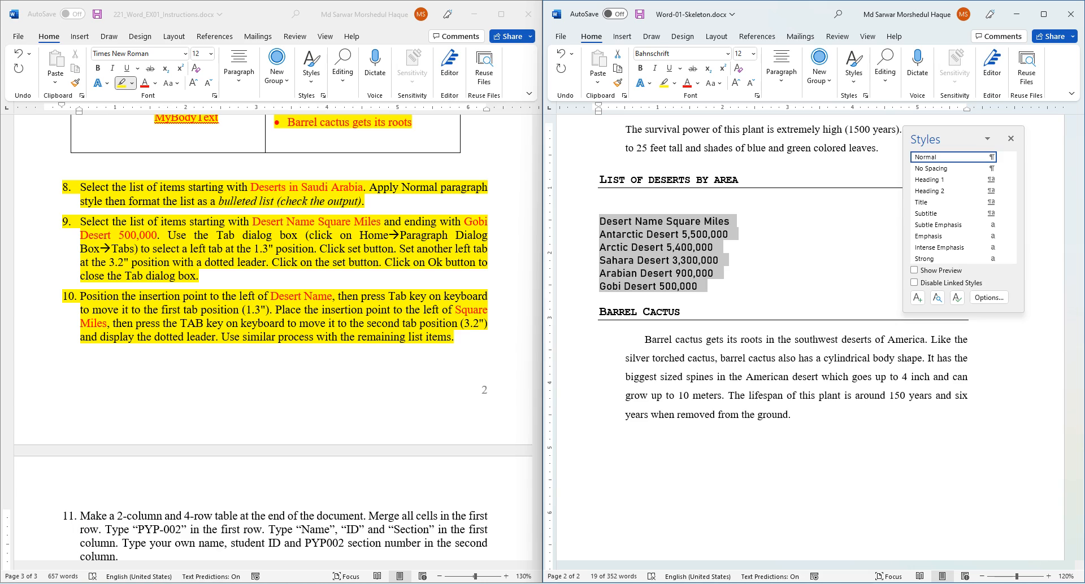
- Bring up the on-screen keyboard and resize it taller over the documents
{"action": "left_click", "coordinate": [565, 583]}
{"action": "left_click_drag", "start_coordinate": [605, 242], "coordinate": [519, 285]}
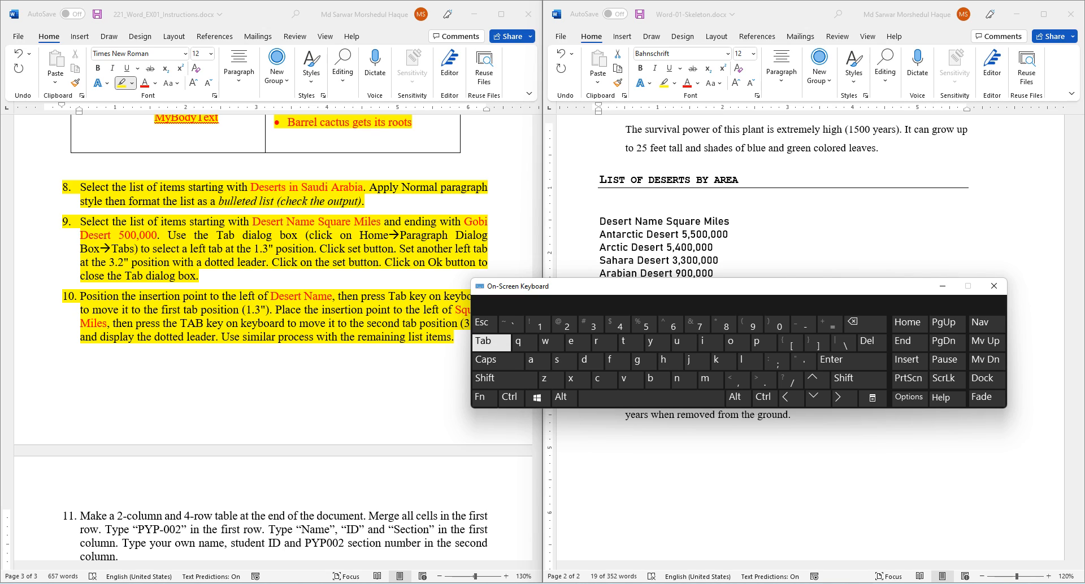
{"action": "key", "text": "ctrl+2"}
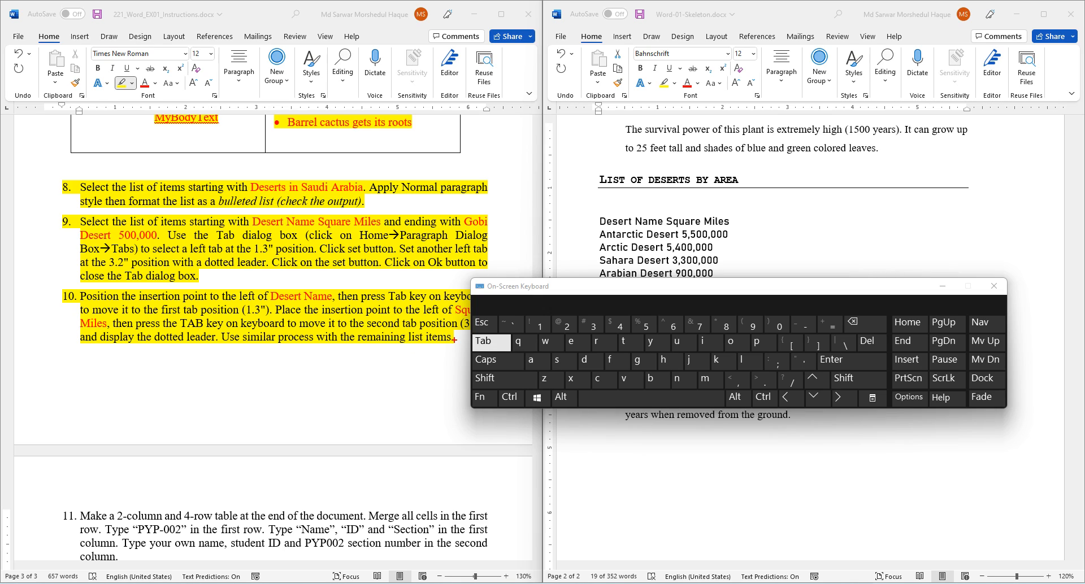
{"action": "key", "text": "Escape"}
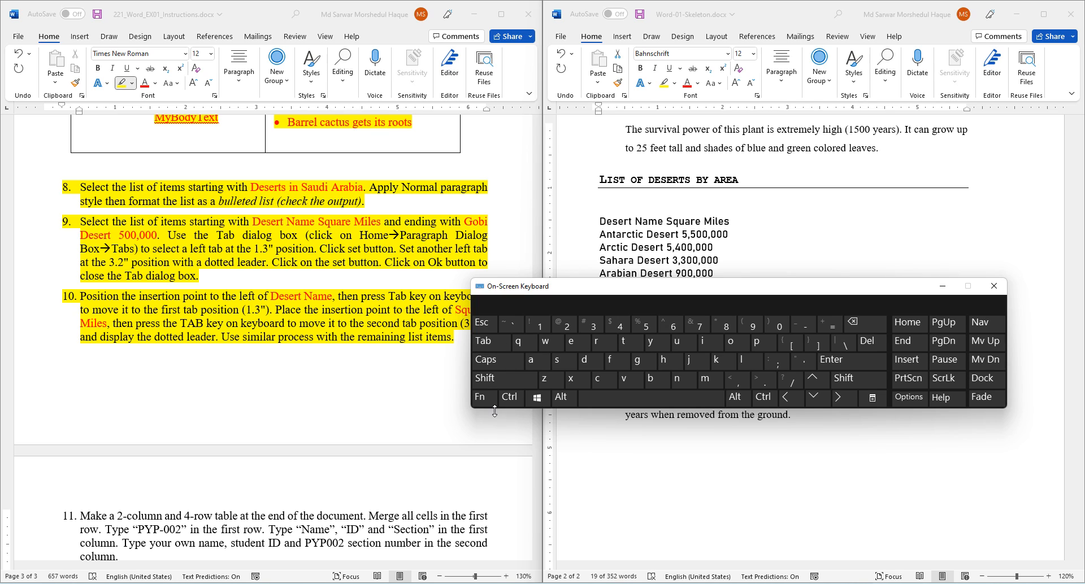
{"action": "left_click_drag", "start_coordinate": [493, 408], "coordinate": [492, 441]}
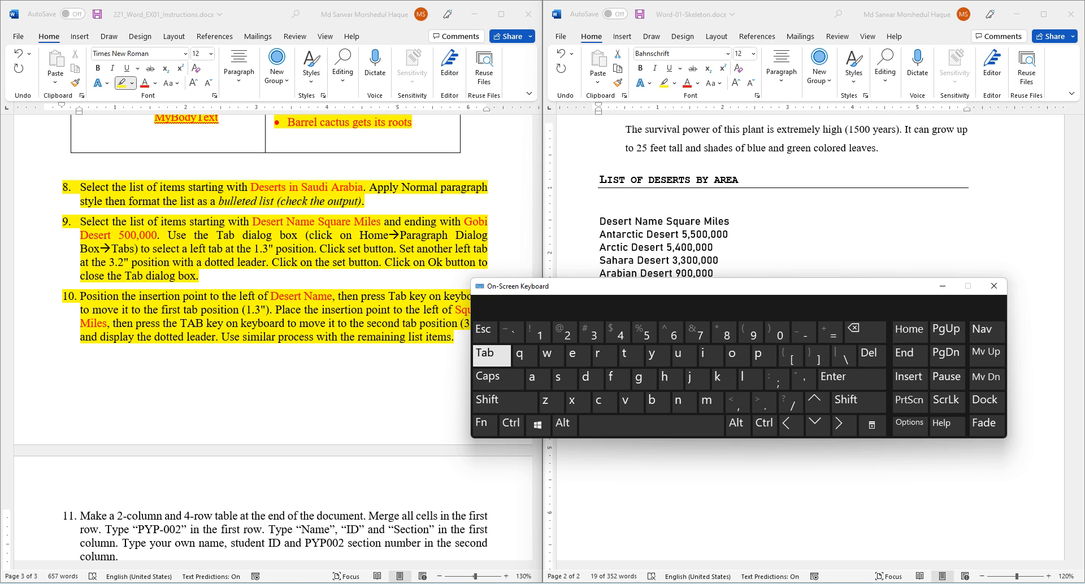
- Close the on-screen keyboard and scroll the output PDF to its deserts-by-area list
{"action": "left_click", "coordinate": [192, 583]}
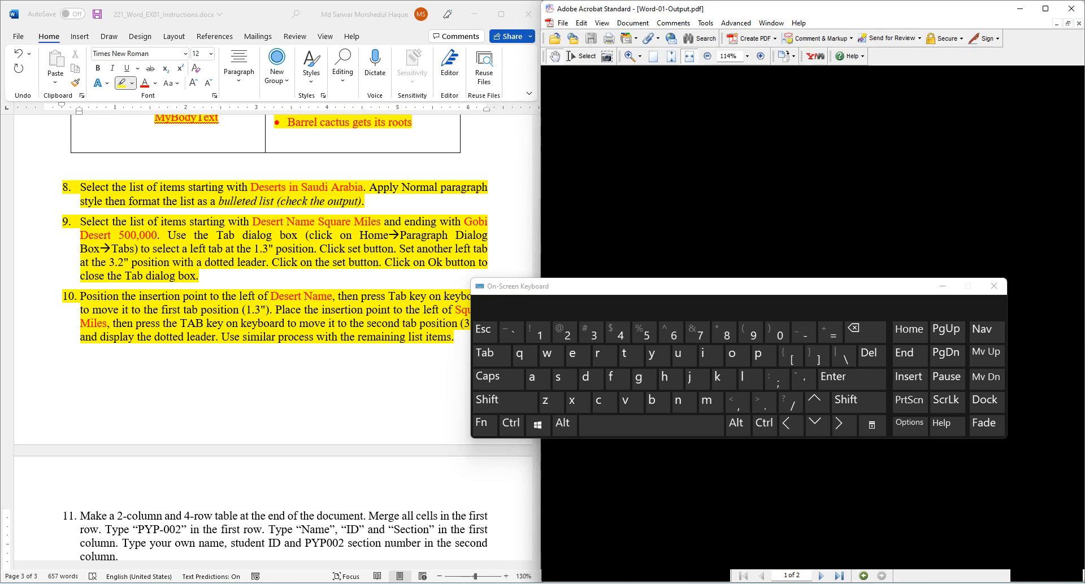
{"action": "left_click_drag", "start_coordinate": [898, 287], "coordinate": [759, 333]}
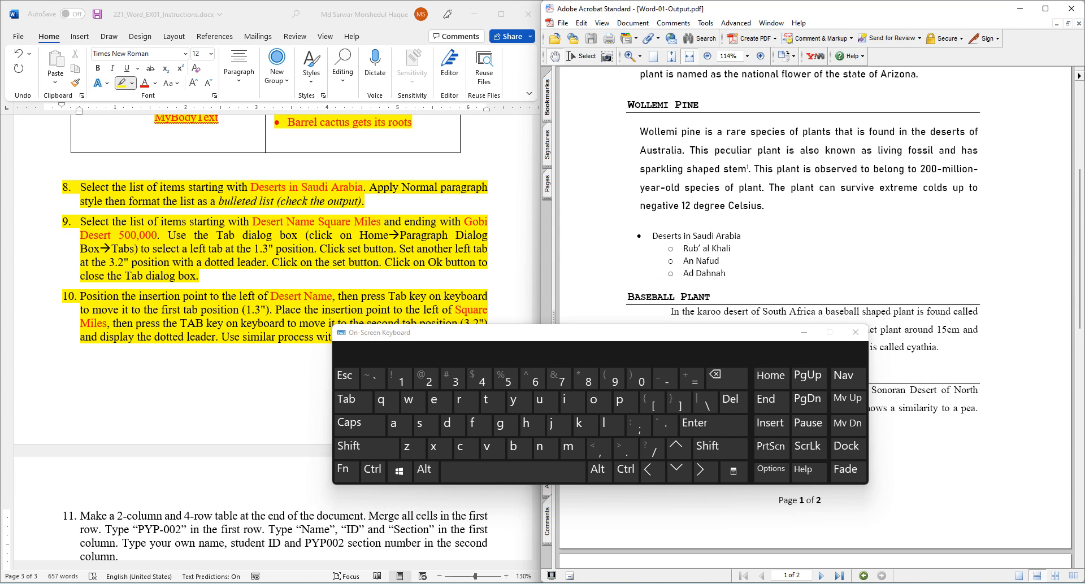
{"action": "left_click", "coordinate": [804, 332]}
{"action": "scroll", "coordinate": [815, 317], "scroll_direction": "down", "scroll_amount": 10}
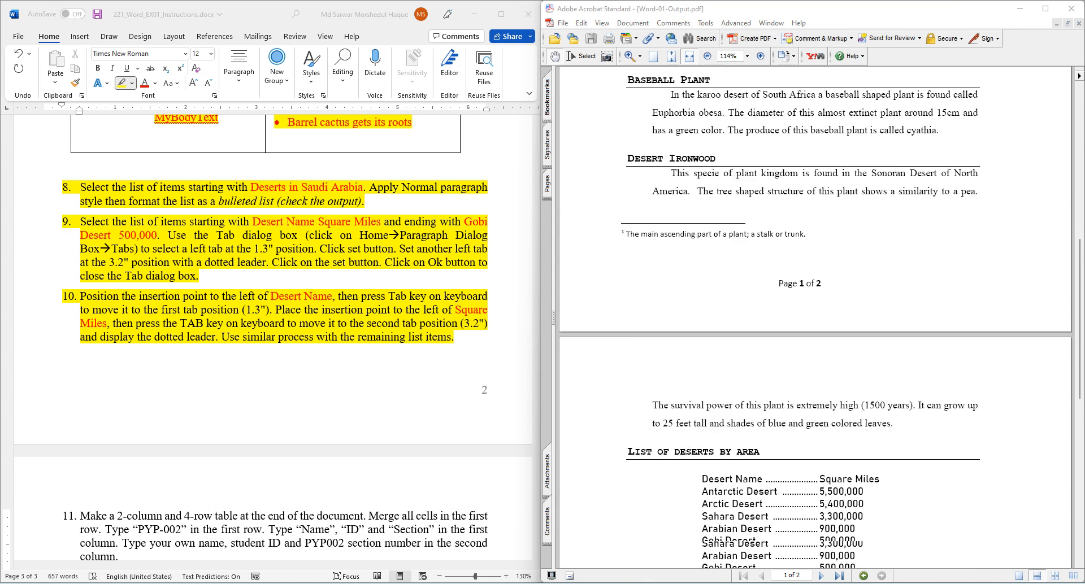
{"action": "scroll", "coordinate": [815, 316], "scroll_direction": "down", "scroll_amount": 3}
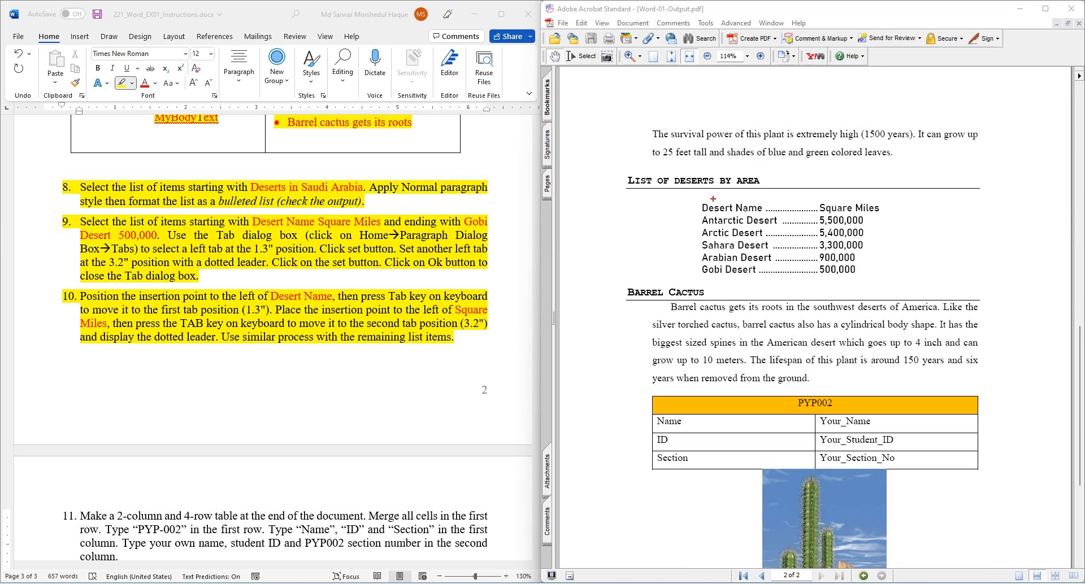
- Mark up the list's indent and dotted leaders before Square Miles, then clear the drawings
{"action": "left_click_drag", "start_coordinate": [702, 201], "coordinate": [627, 277]}
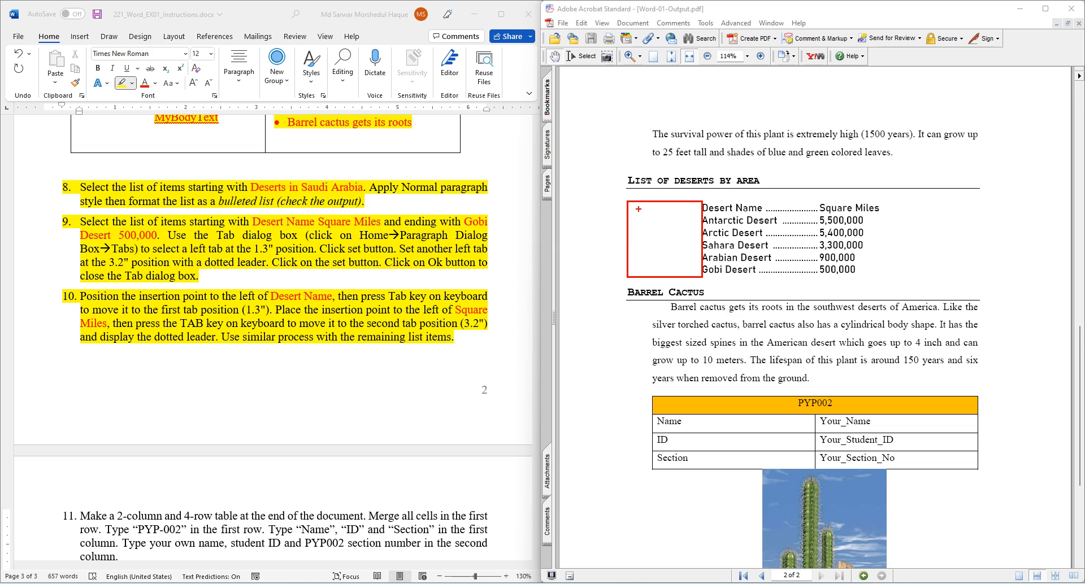
{"action": "mouse_move", "coordinate": [637, 209]}
{"action": "left_mouse_down"}
{"action": "mouse_move", "coordinate": [695, 227]}
{"action": "mouse_move", "coordinate": [691, 254]}
{"action": "left_mouse_up"}
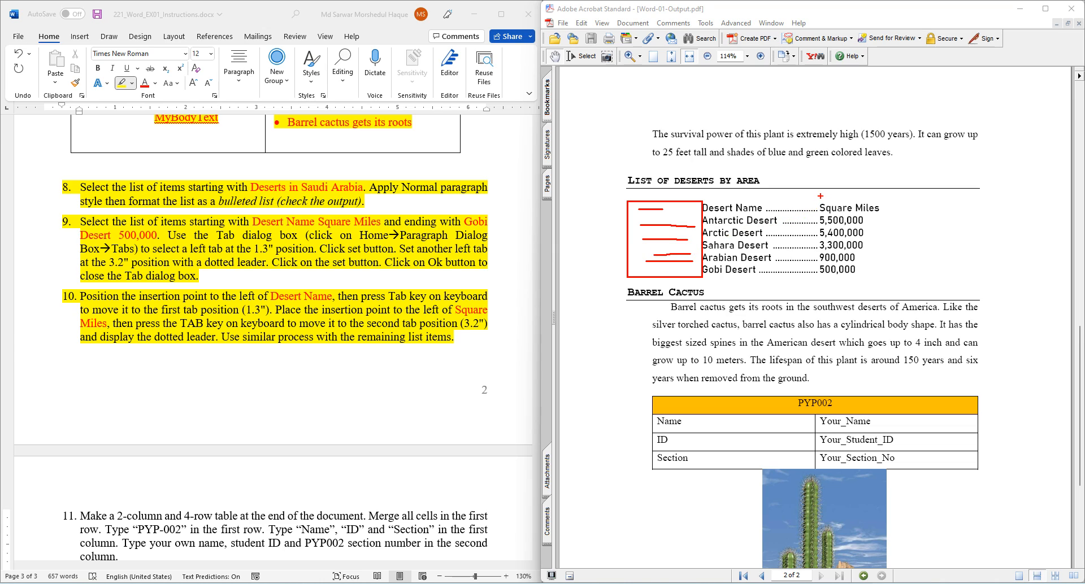
{"action": "mouse_move", "coordinate": [814, 195]}
{"action": "left_mouse_down"}
{"action": "mouse_move", "coordinate": [820, 297]}
{"action": "mouse_move", "coordinate": [625, 286]}
{"action": "left_mouse_up"}
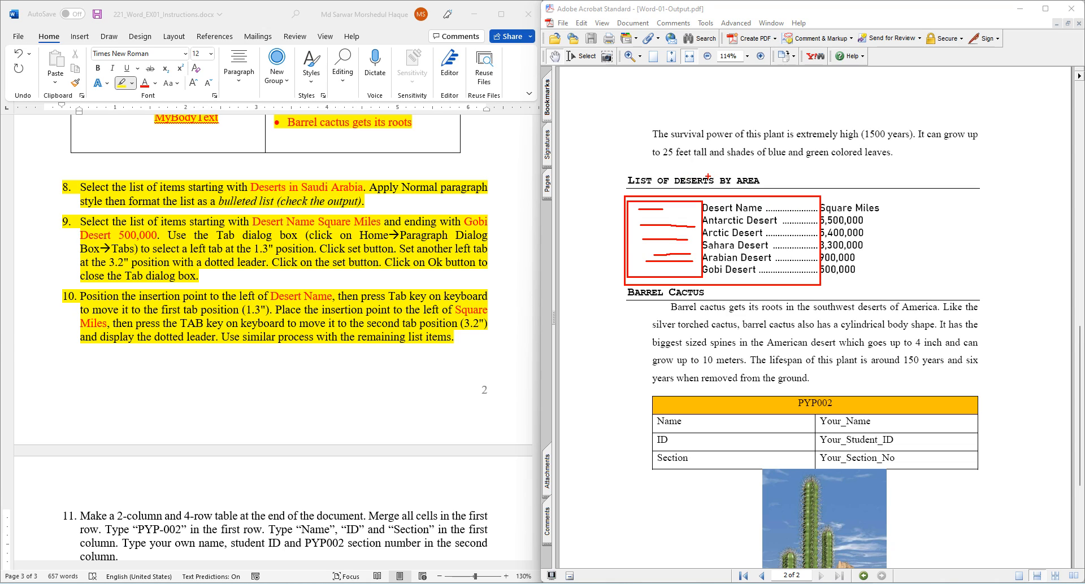
{"action": "key", "text": "Escape"}
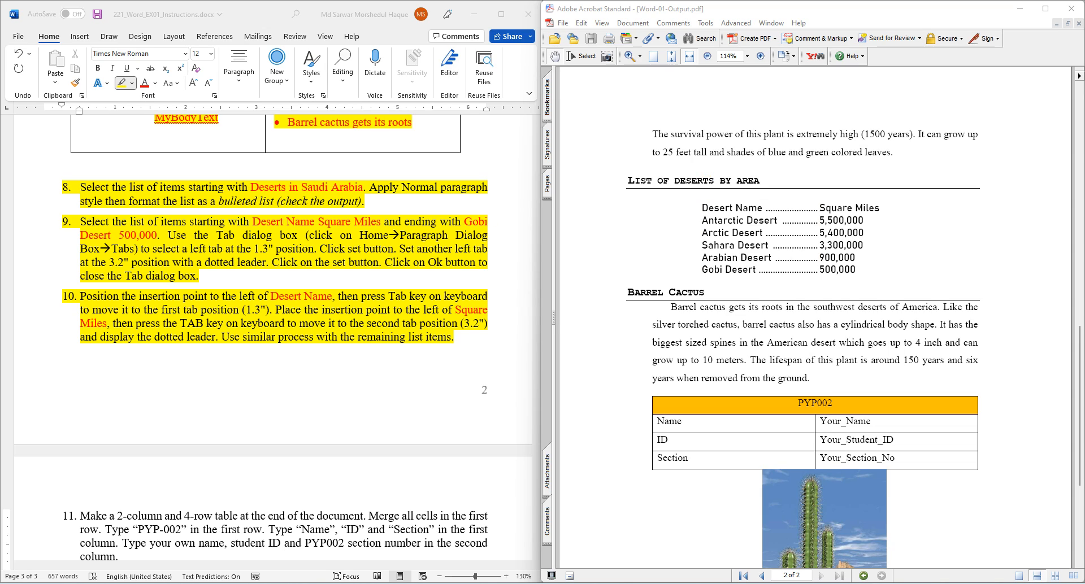
- Pick out step 9's '1.3" position' and 'left tab' wording, then place a blank Notepad alongside
{"action": "left_click", "coordinate": [80, 516]}
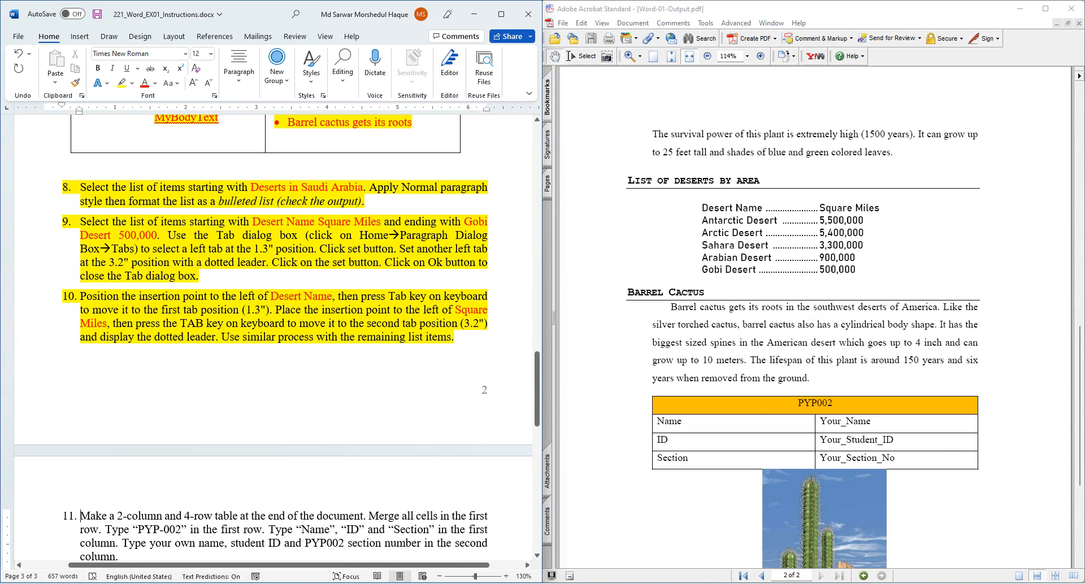
{"action": "left_click_drag", "start_coordinate": [210, 248], "coordinate": [314, 249]}
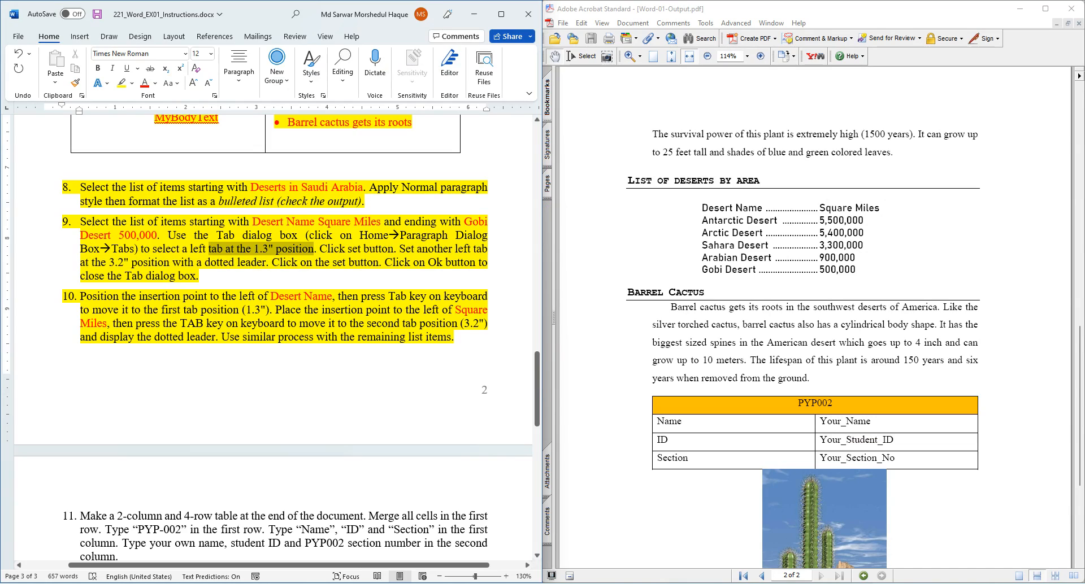
{"action": "left_click", "coordinate": [191, 249]}
{"action": "left_click_drag", "start_coordinate": [191, 248], "coordinate": [223, 249]}
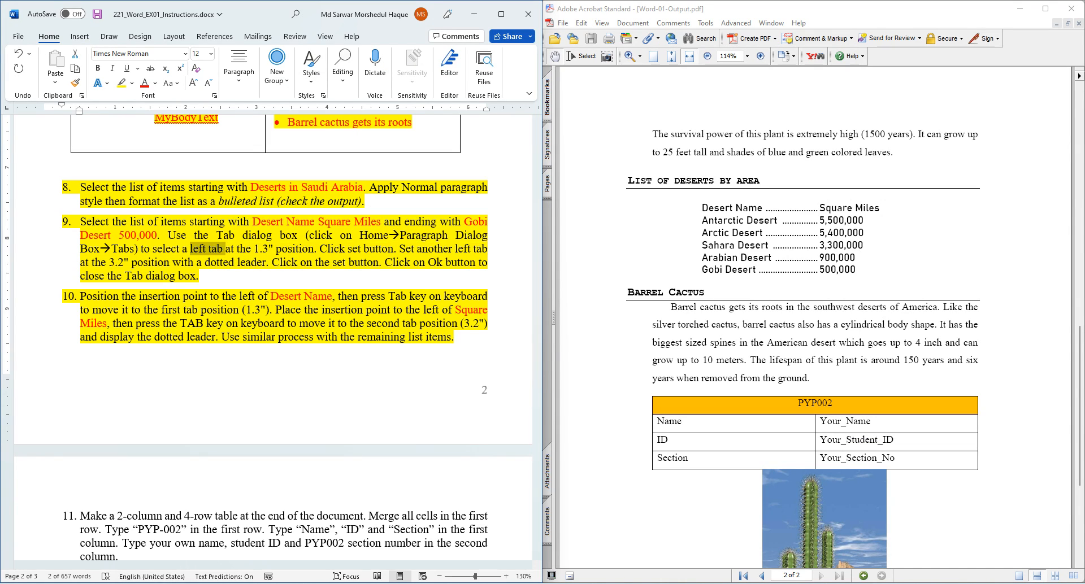
{"action": "key", "text": "alt+Tab"}
{"action": "left_click_drag", "start_coordinate": [511, 229], "coordinate": [621, 349]}
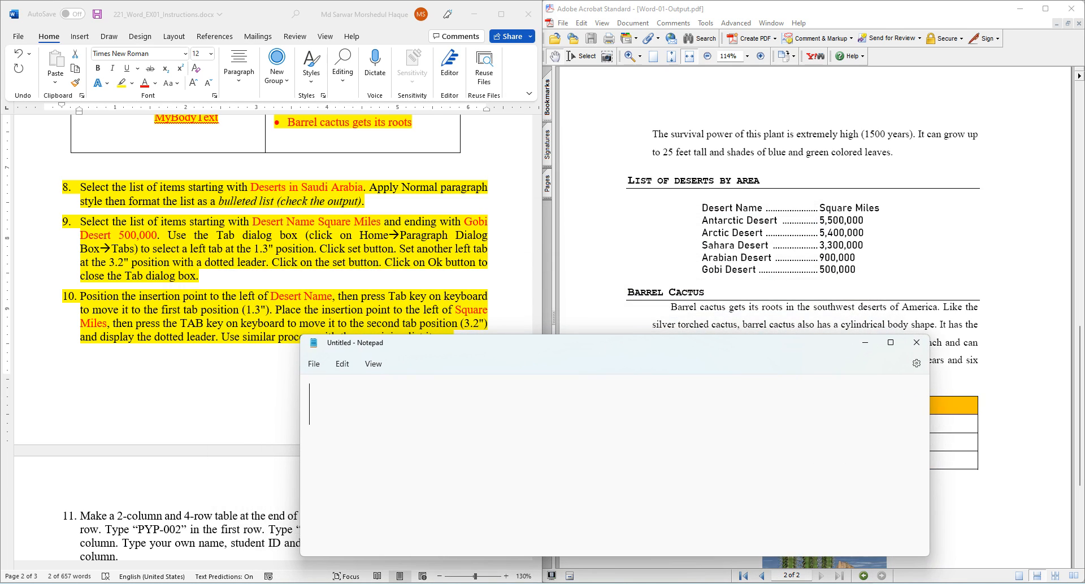
- Write 'position', 'left / right /center' and 'leader' on three lines, then select 'position'
{"action": "type", "text": "po"}
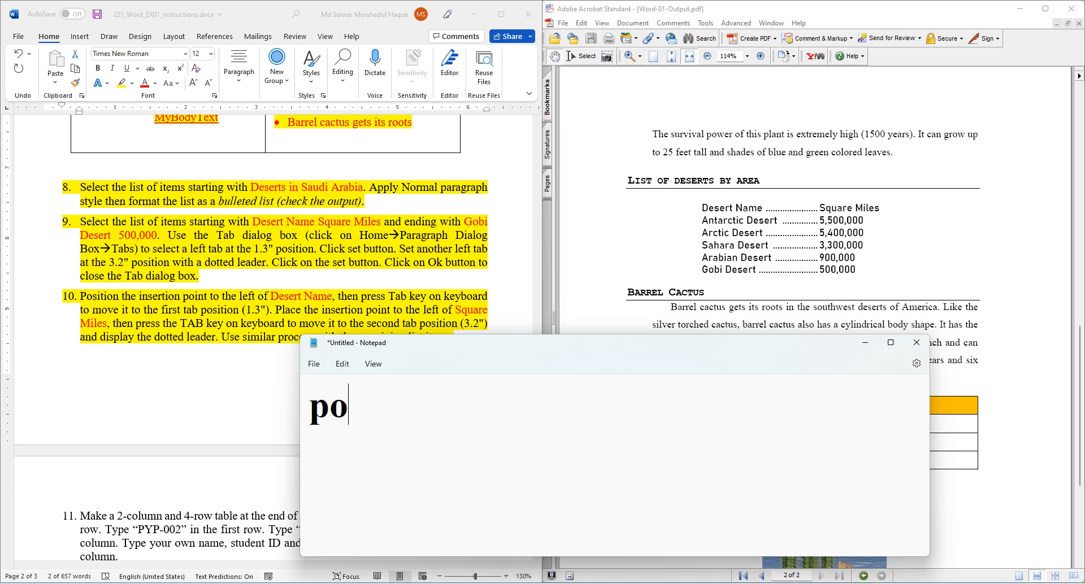
{"action": "type", "text": "sition"}
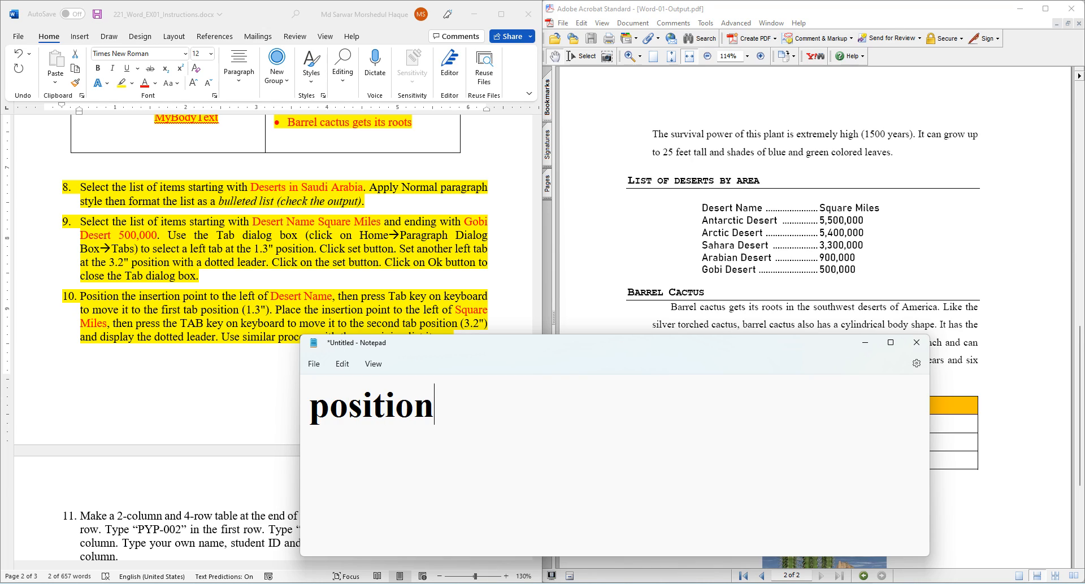
{"action": "key", "text": "Return"}
{"action": "type", "text": "al"}
{"action": "key", "text": "BackSpace"}
{"action": "key", "text": "BackSpace"}
{"action": "type", "text": "left / "}
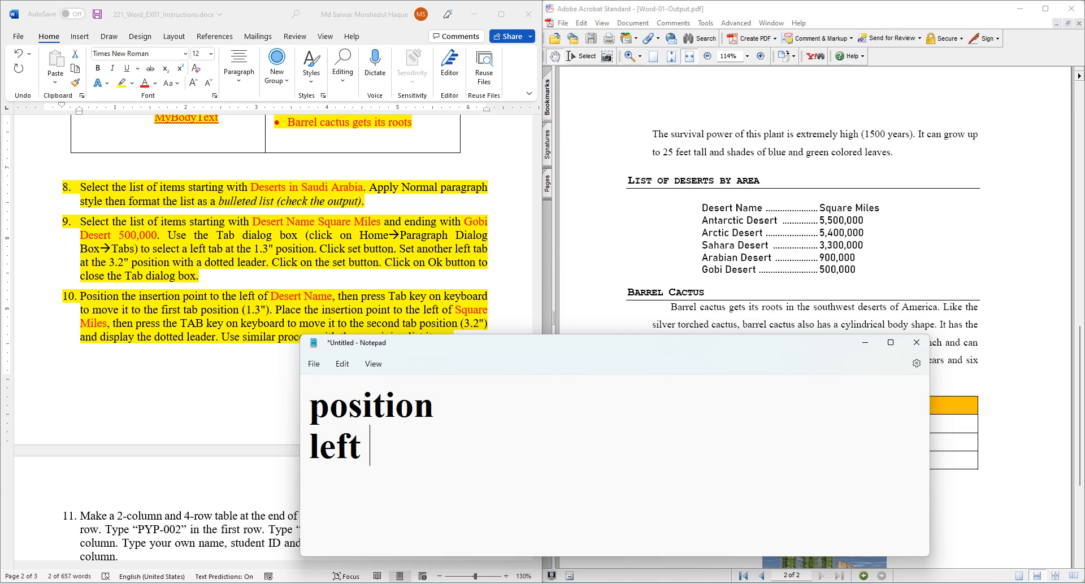
{"action": "type", "text": "right"}
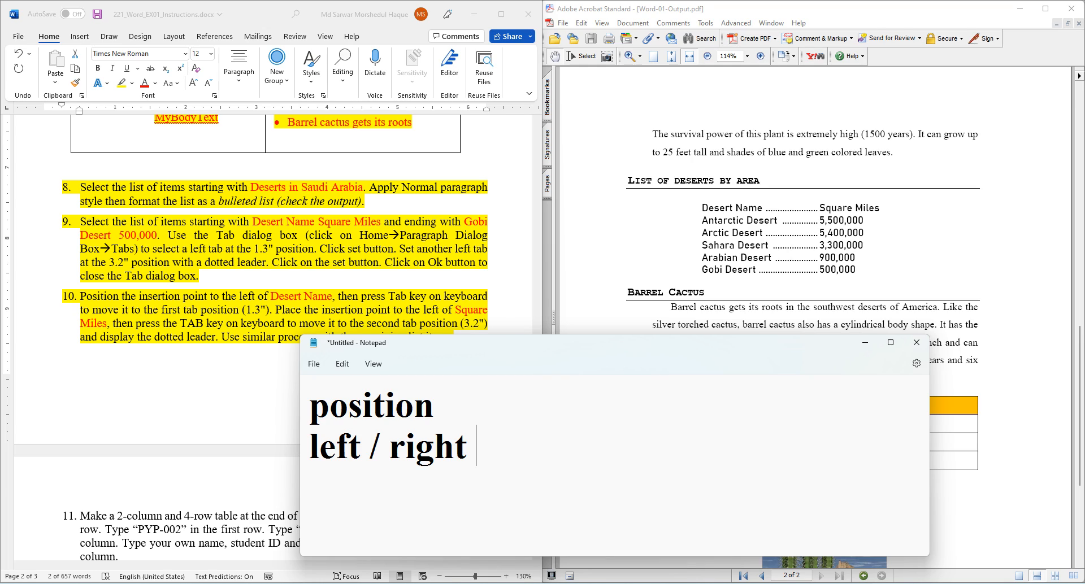
{"action": "type", "text": " /center"}
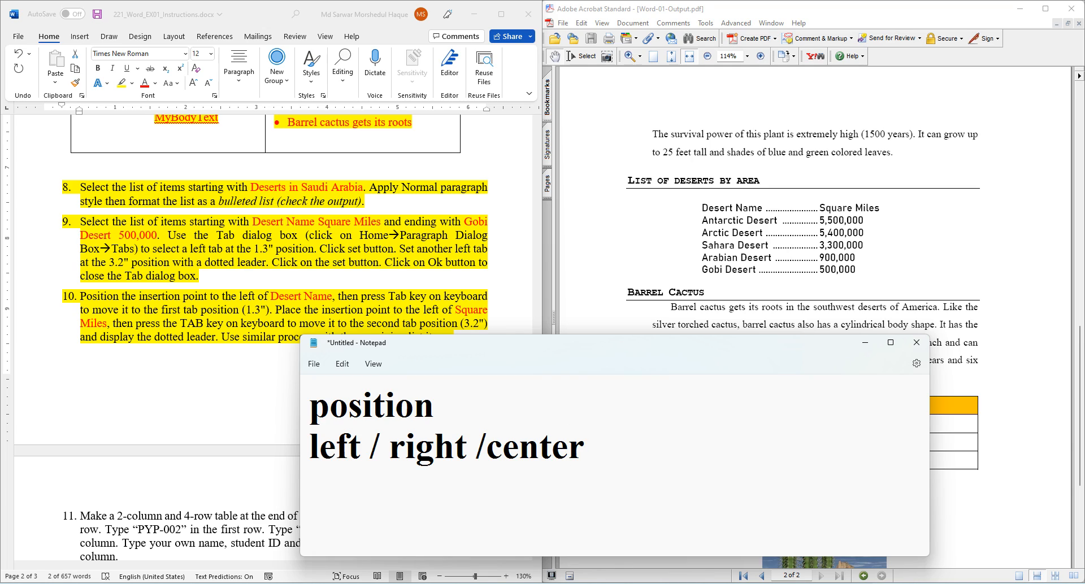
{"action": "key", "text": "Return"}
{"action": "type", "text": "leader"}
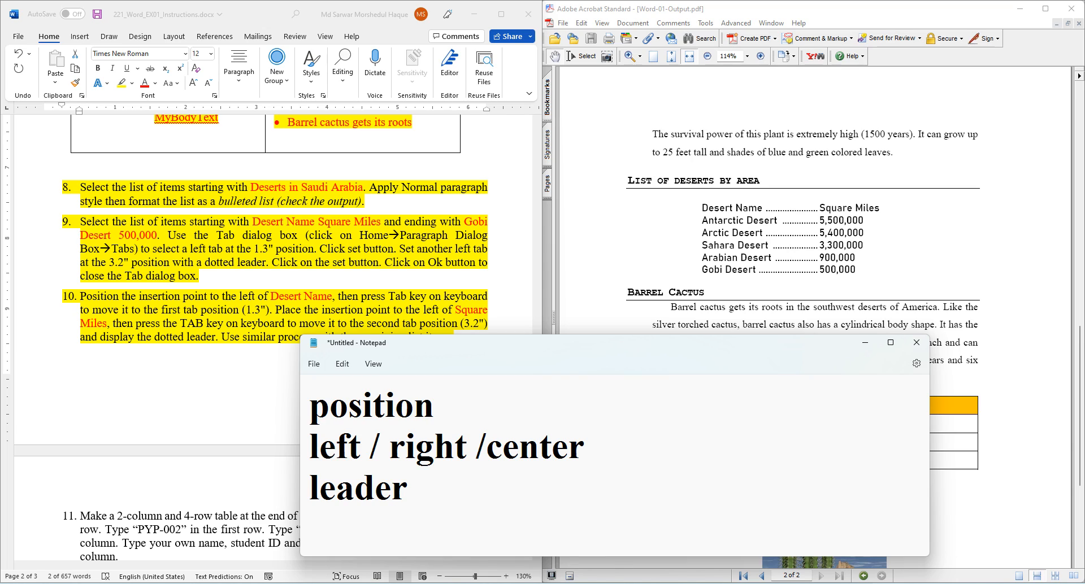
{"action": "key", "text": "ctrl+Home"}
{"action": "key", "text": "shift+Right"}
{"action": "key", "text": "shift+Right"}
{"action": "key", "text": "shift+Right"}
{"action": "key", "text": "shift+Right"}
{"action": "key", "text": "shift+Right"}
{"action": "key", "text": "shift+Right"}
{"action": "key", "text": "shift+Right"}
{"action": "key", "text": "shift+Right"}
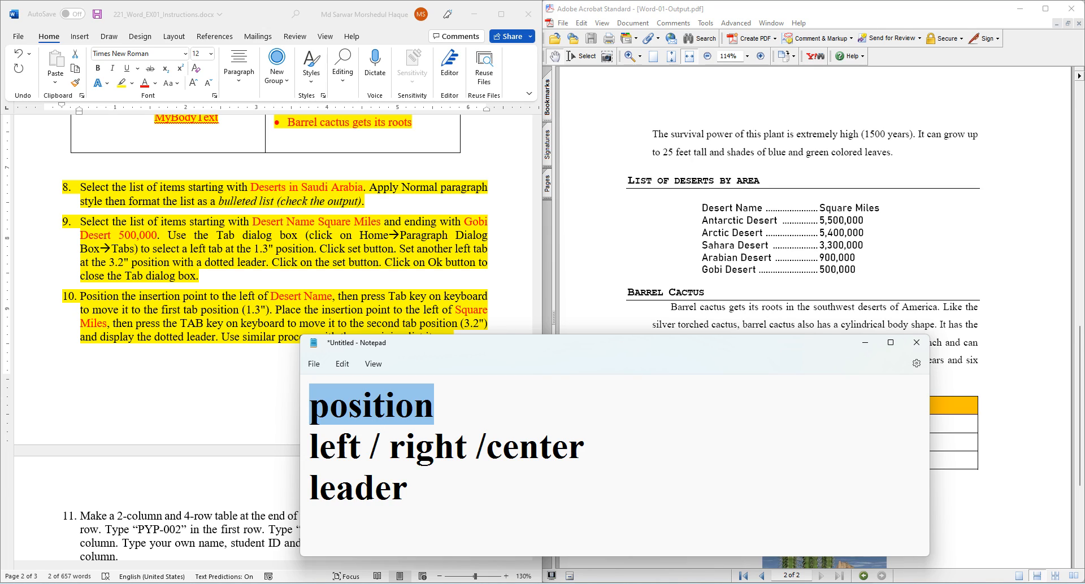
- Mark up step 10's tab-position and Square Miles instructions in the Word instructions
{"action": "key", "text": "alt+Tab"}
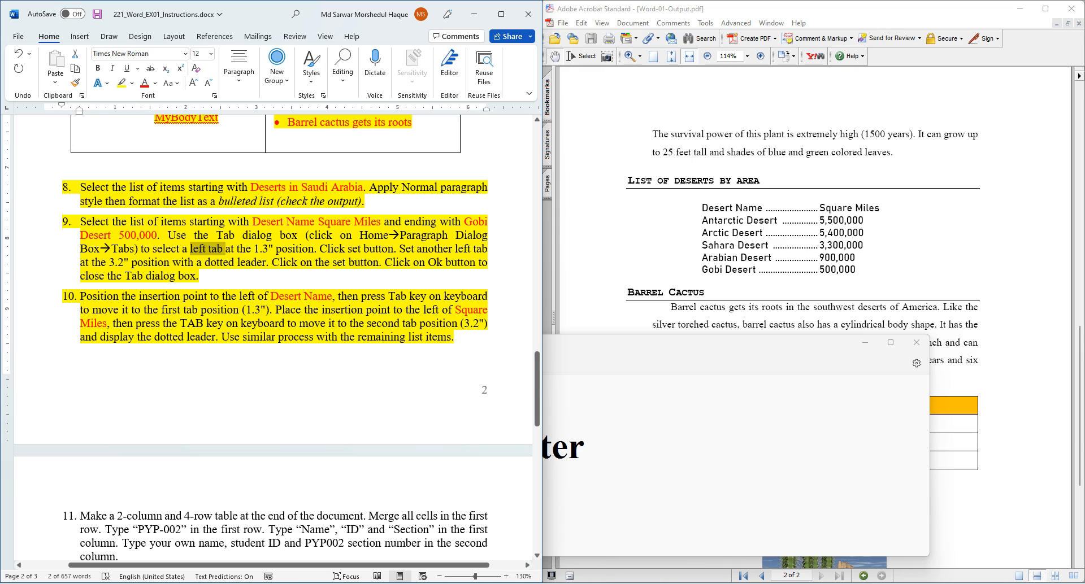
{"action": "left_click_drag", "start_coordinate": [80, 296], "coordinate": [338, 296]}
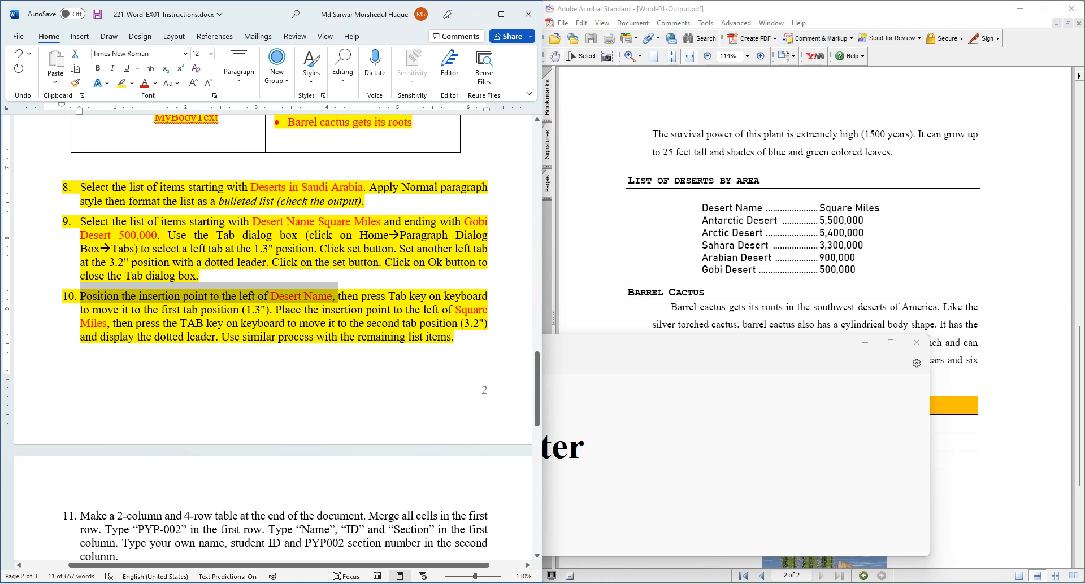
{"action": "left_click_drag", "start_coordinate": [271, 310], "coordinate": [185, 310]}
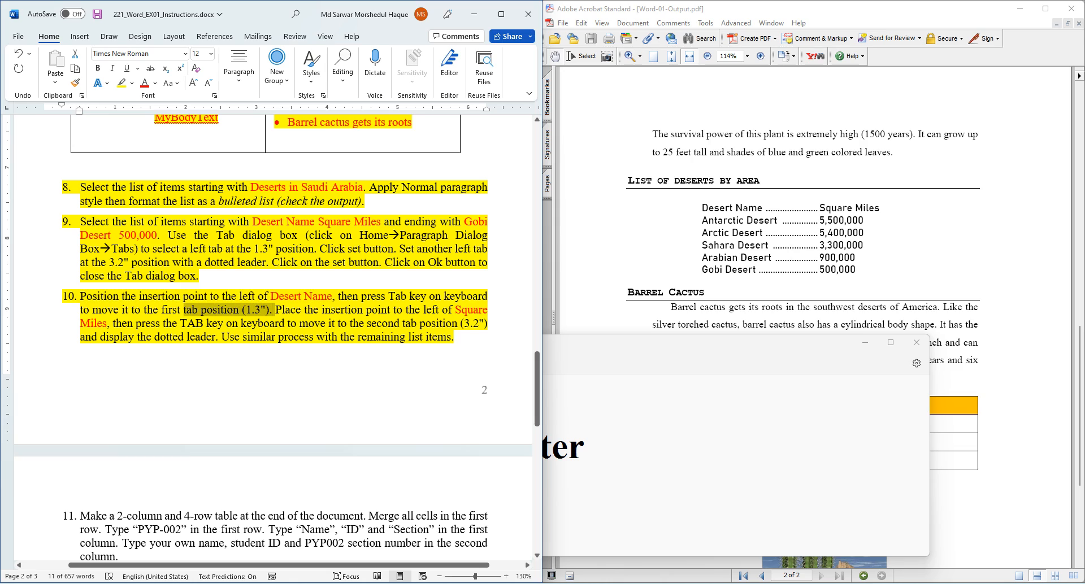
{"action": "left_click", "coordinate": [287, 324]}
{"action": "left_click_drag", "start_coordinate": [305, 310], "coordinate": [489, 310]}
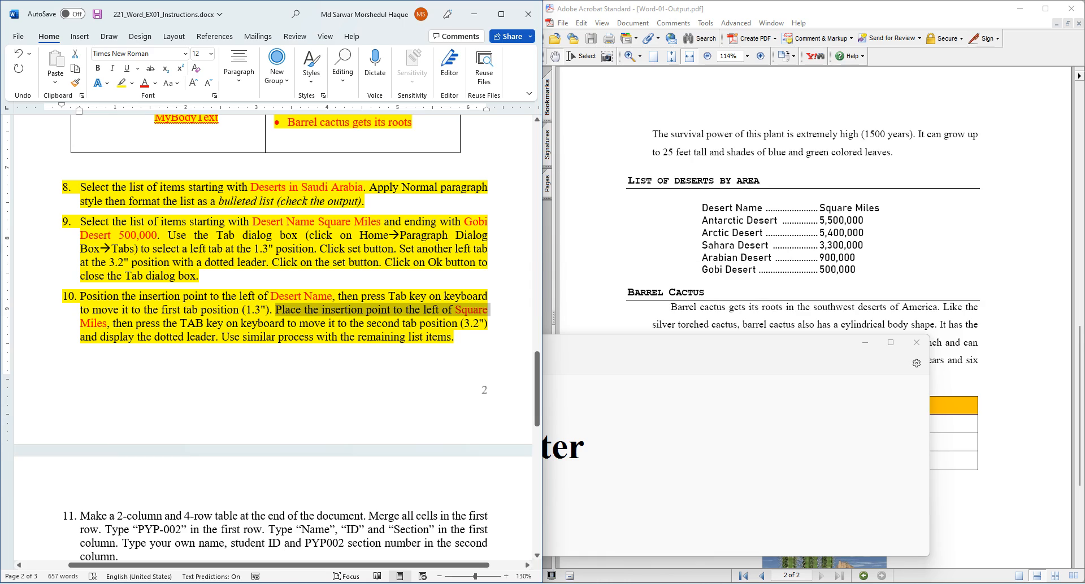
{"action": "left_click_drag", "start_coordinate": [113, 323], "coordinate": [417, 323]}
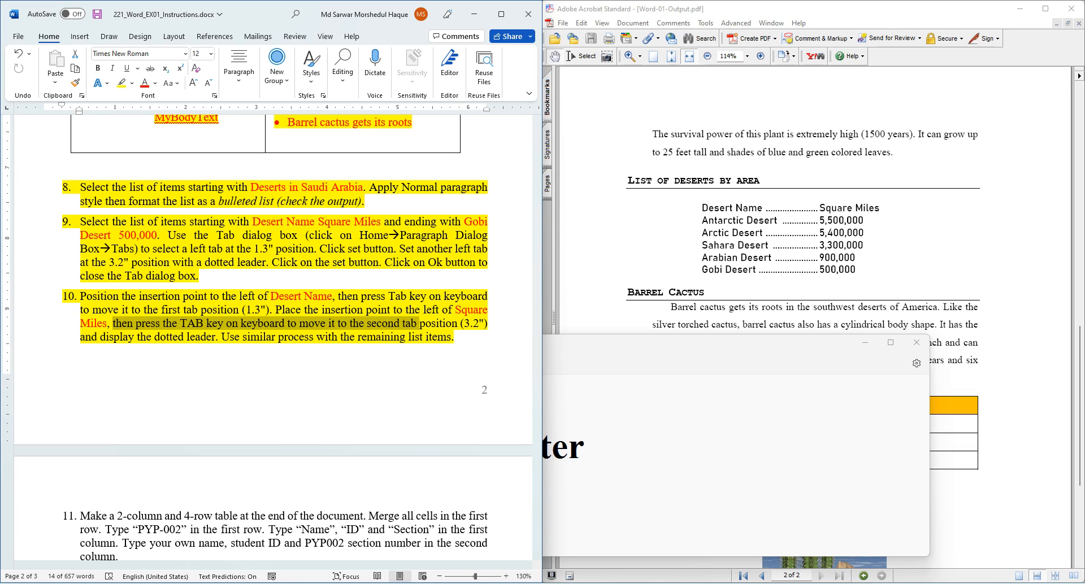
- Replace the expected-output PDF with the Word-01-Skeleton document beside the instructions
{"action": "left_click", "coordinate": [790, 237]}
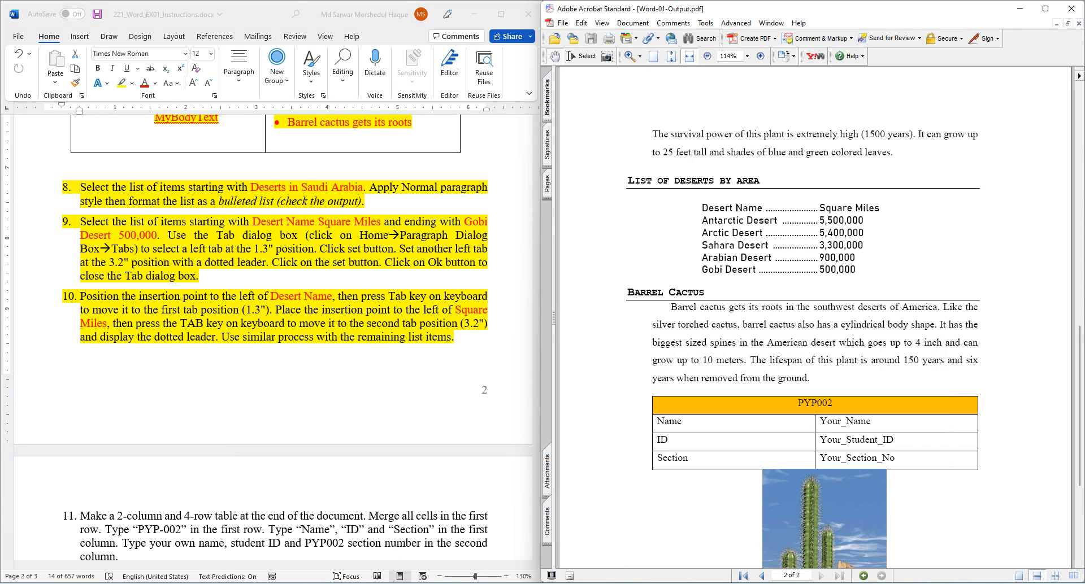
{"action": "left_click", "coordinate": [217, 583]}
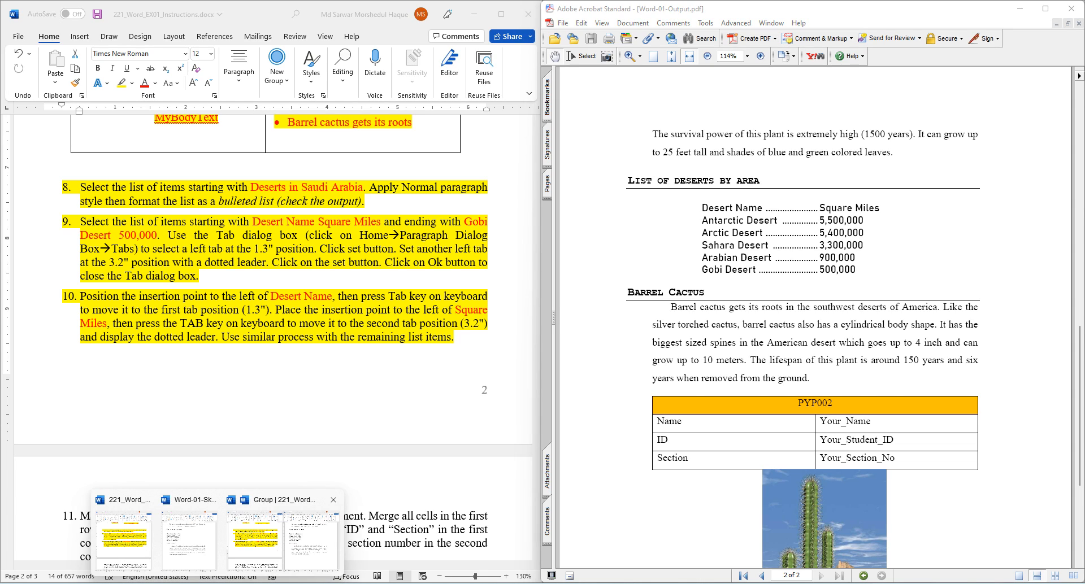
{"action": "left_click", "coordinate": [282, 540]}
{"action": "left_click", "coordinate": [797, 249]}
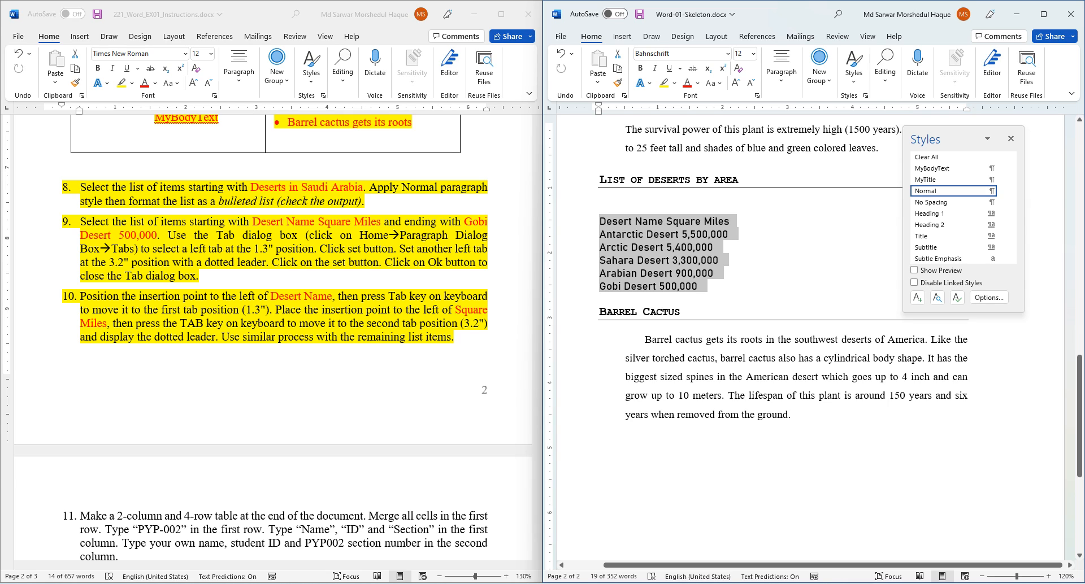
- Scroll to the desert list and open the Home ribbon's Paragraph options
{"action": "scroll", "coordinate": [814, 339], "scroll_direction": "up", "scroll_amount": 5}
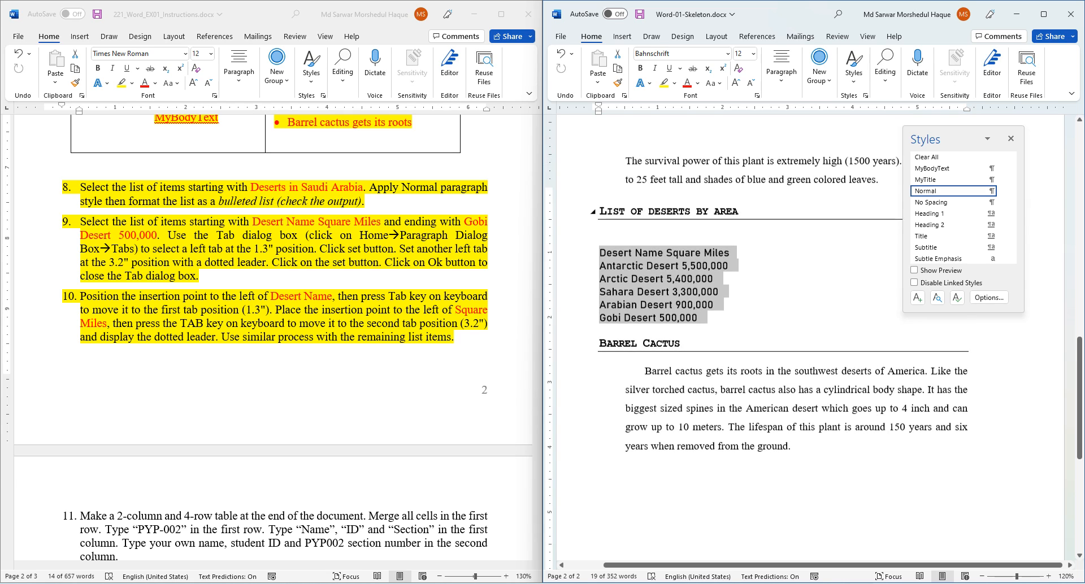
{"action": "scroll", "coordinate": [814, 339], "scroll_direction": "down", "scroll_amount": 7}
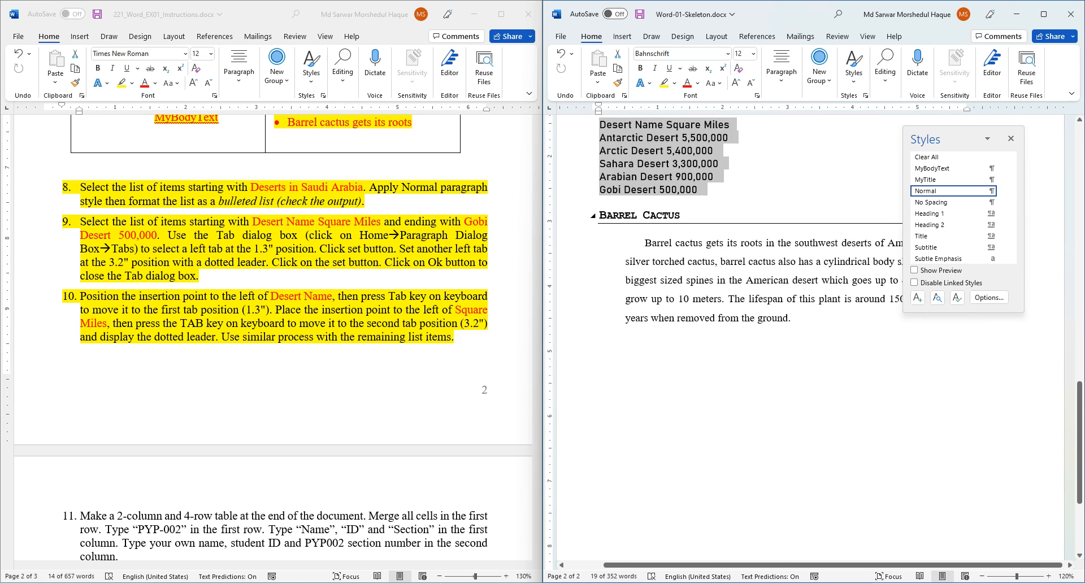
{"action": "scroll", "coordinate": [752, 254], "scroll_direction": "up", "scroll_amount": 2}
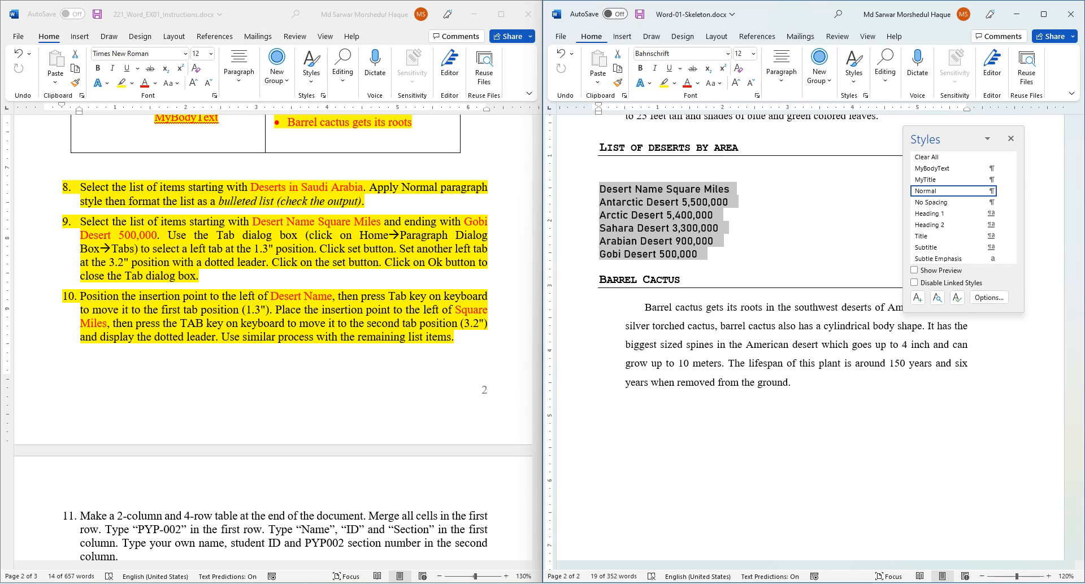
{"action": "left_click", "coordinate": [781, 67]}
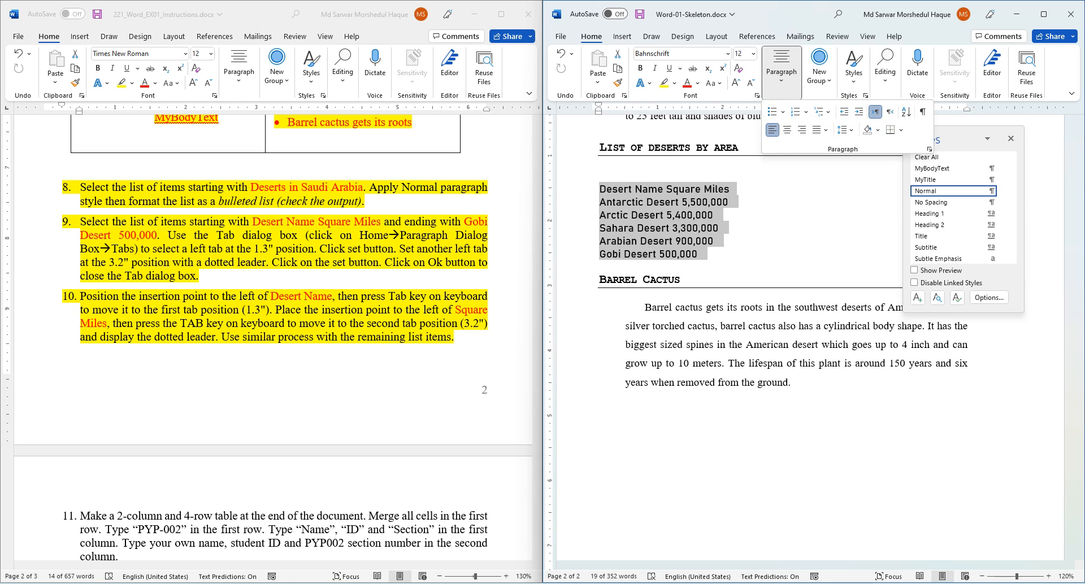
- Add a left tab stop at 1.3" in the Paragraph dialog's Tabs settings
{"action": "left_click", "coordinate": [928, 149]}
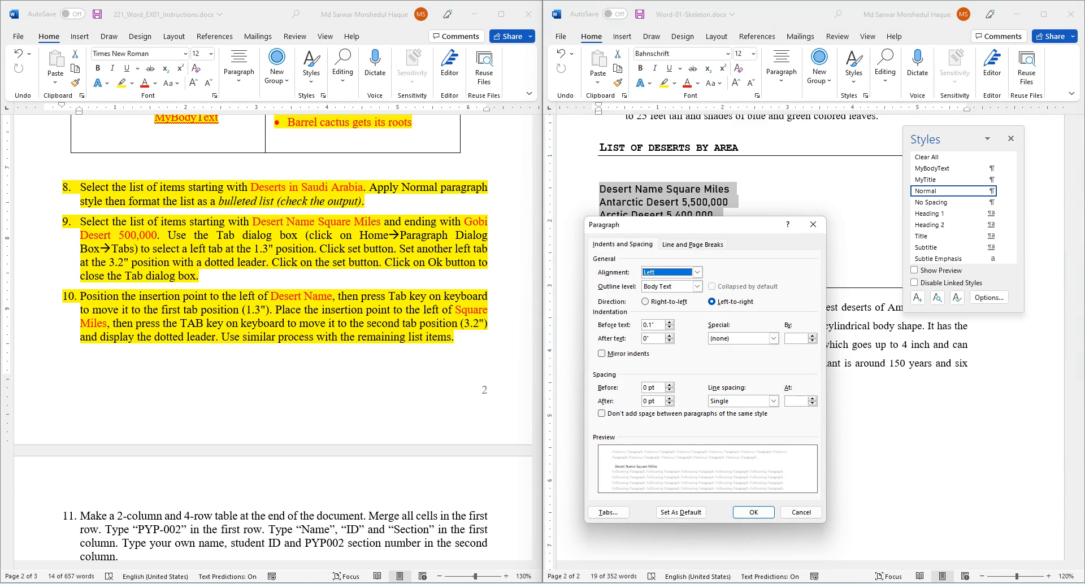
{"action": "left_click_drag", "start_coordinate": [633, 224], "coordinate": [394, 97]}
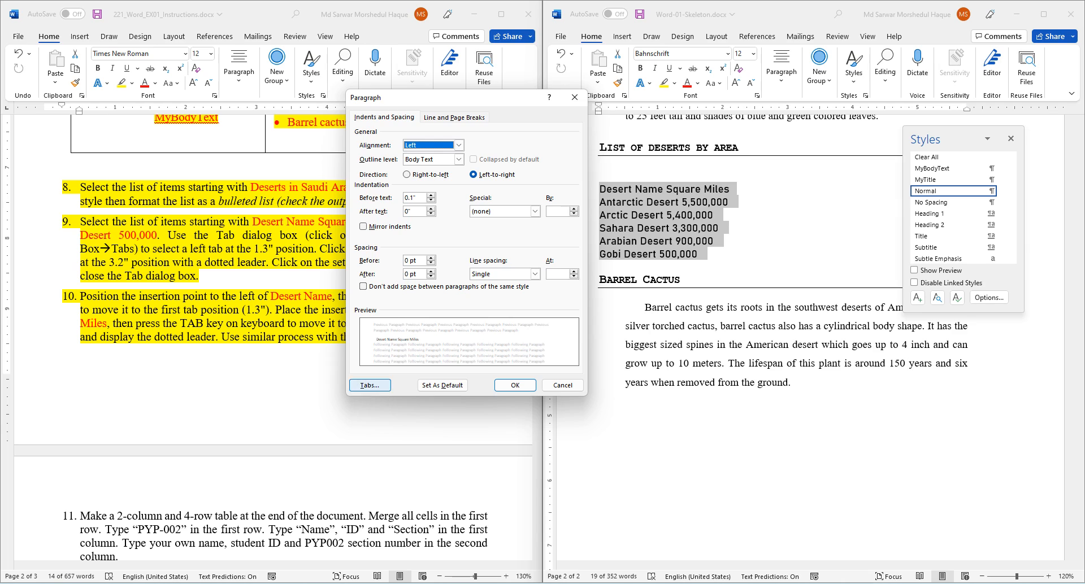
{"action": "left_click", "coordinate": [370, 385]}
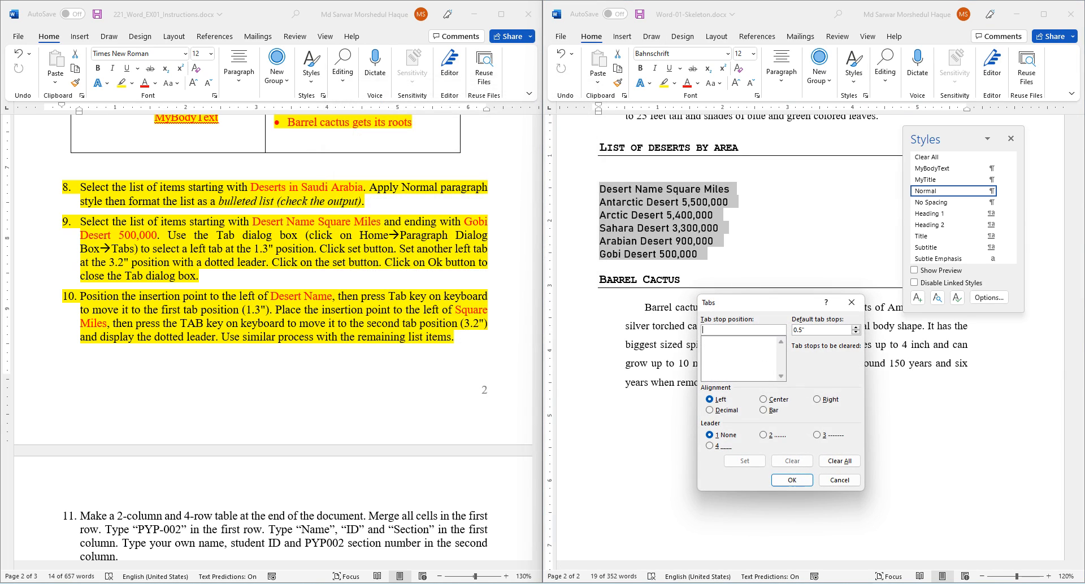
{"action": "left_click_drag", "start_coordinate": [746, 302], "coordinate": [469, 160]}
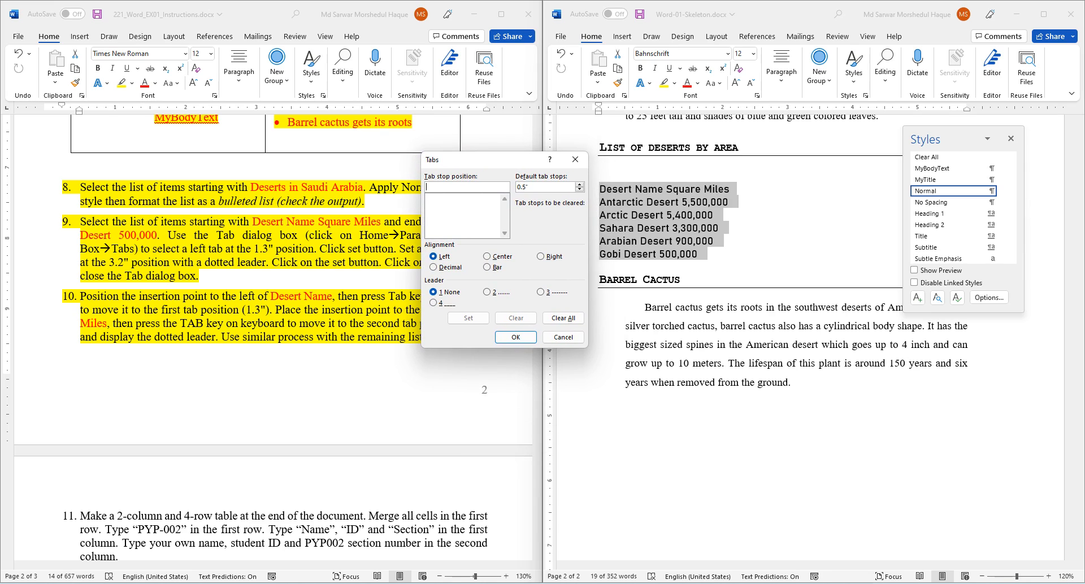
{"action": "type", "text": "1.3"}
{"action": "left_click", "coordinate": [433, 256]}
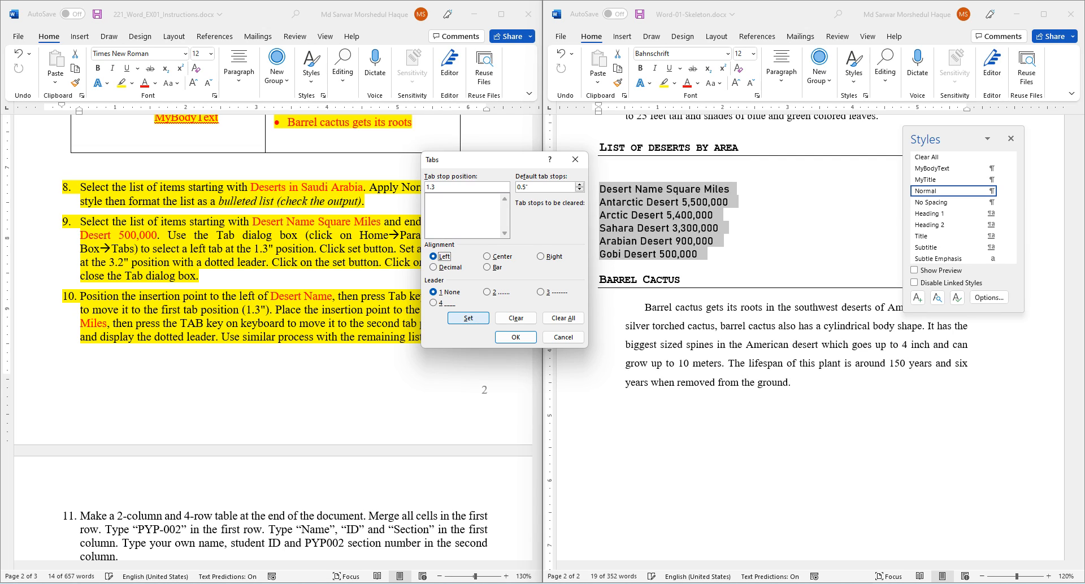
{"action": "left_click", "coordinate": [468, 318]}
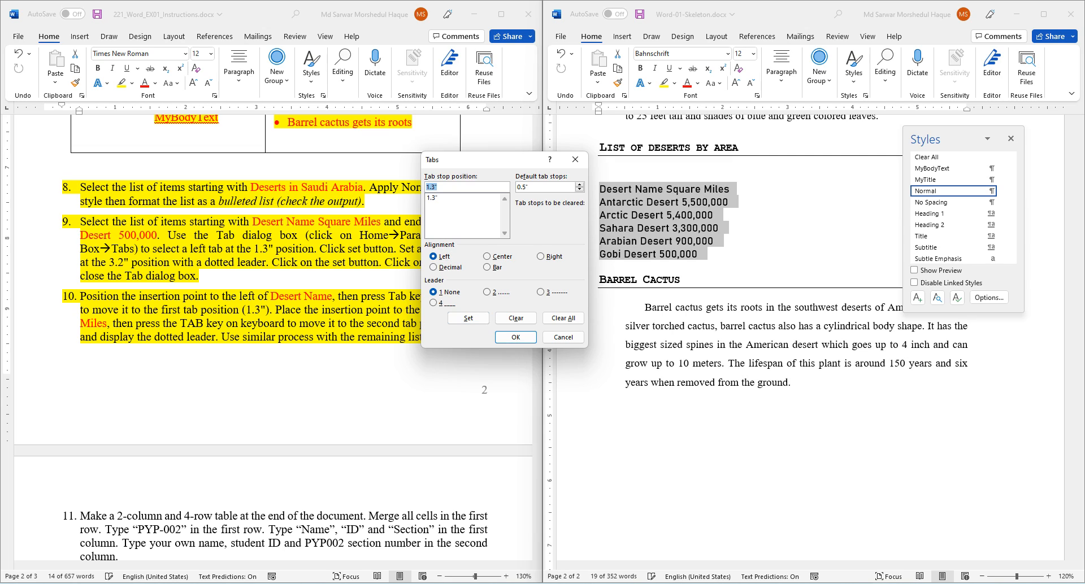
- Add a 3.2" left tab stop with a dotted leader, apply, and close the Styles pane
{"action": "type", "text": "3.2"}
{"action": "left_click", "coordinate": [487, 292]}
{"action": "left_click", "coordinate": [467, 318]}
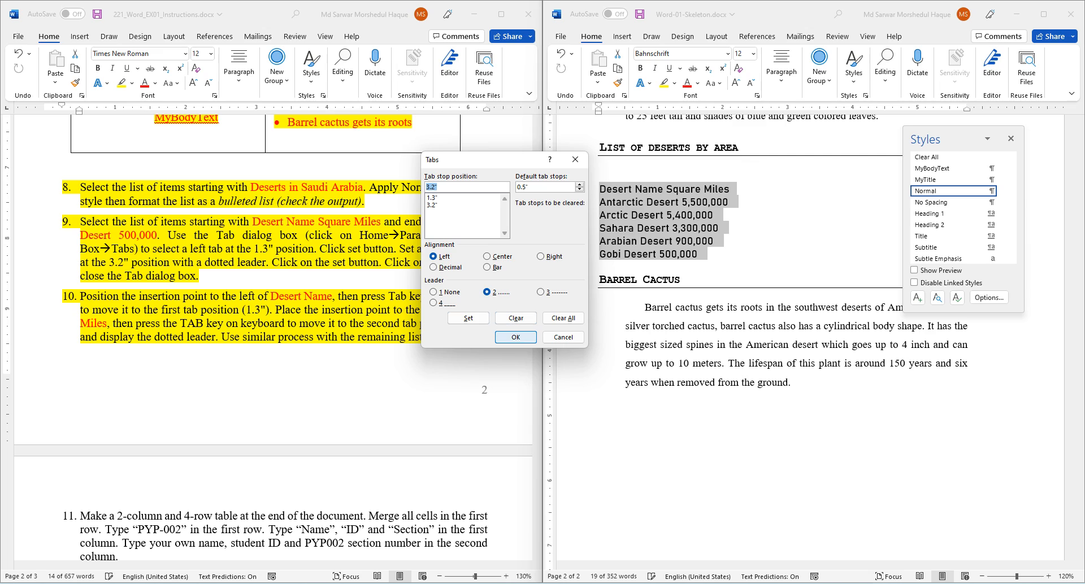
{"action": "left_click", "coordinate": [515, 337]}
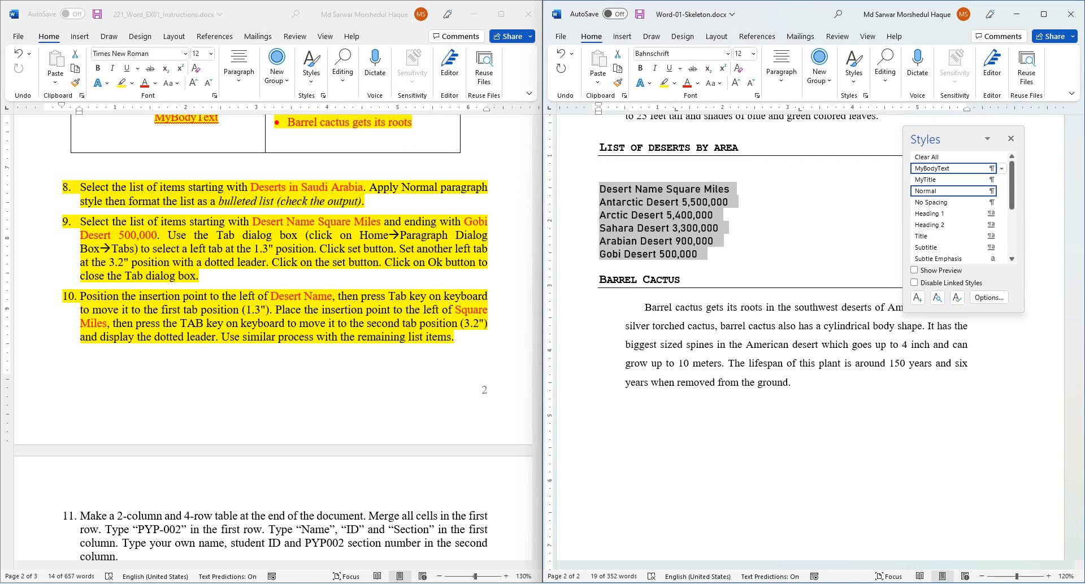
{"action": "left_click", "coordinate": [1011, 138]}
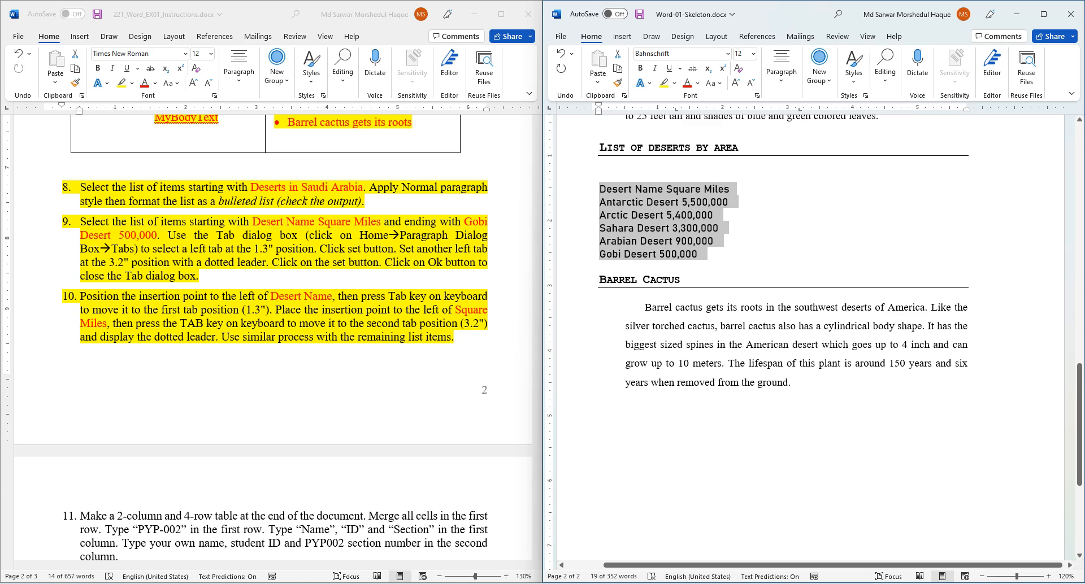
- Check the View tab's display options, such as the ruler
{"action": "left_click_drag", "start_coordinate": [1079, 366], "coordinate": [1079, 382]}
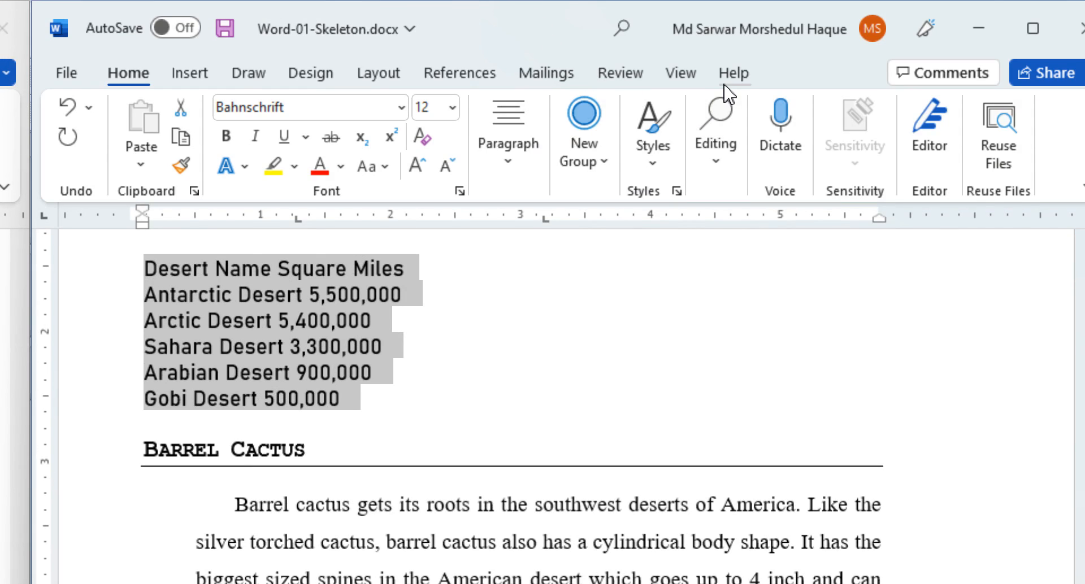
{"action": "left_click", "coordinate": [703, 75]}
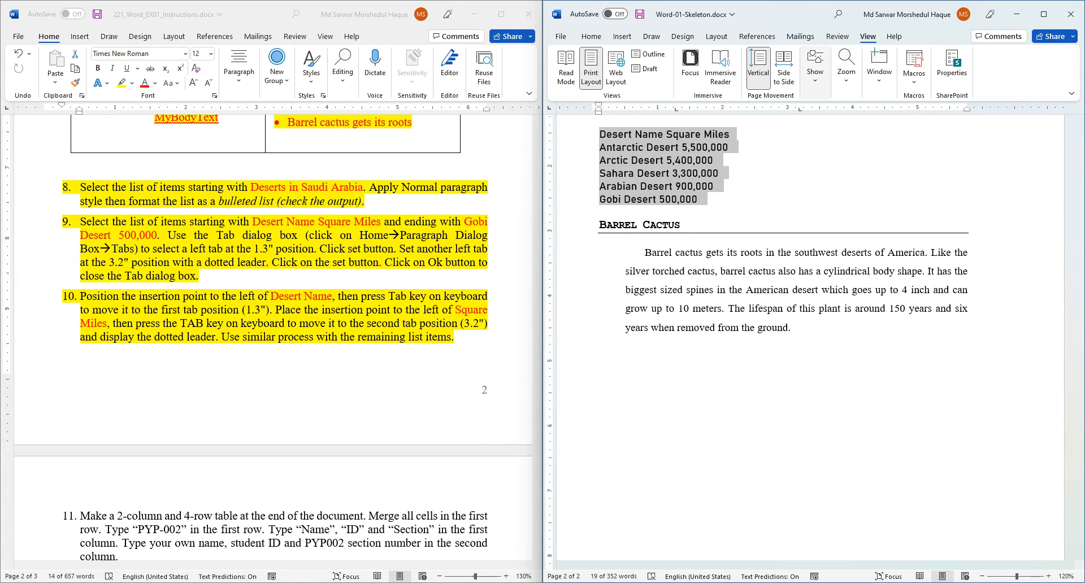
{"action": "left_click", "coordinate": [815, 72]}
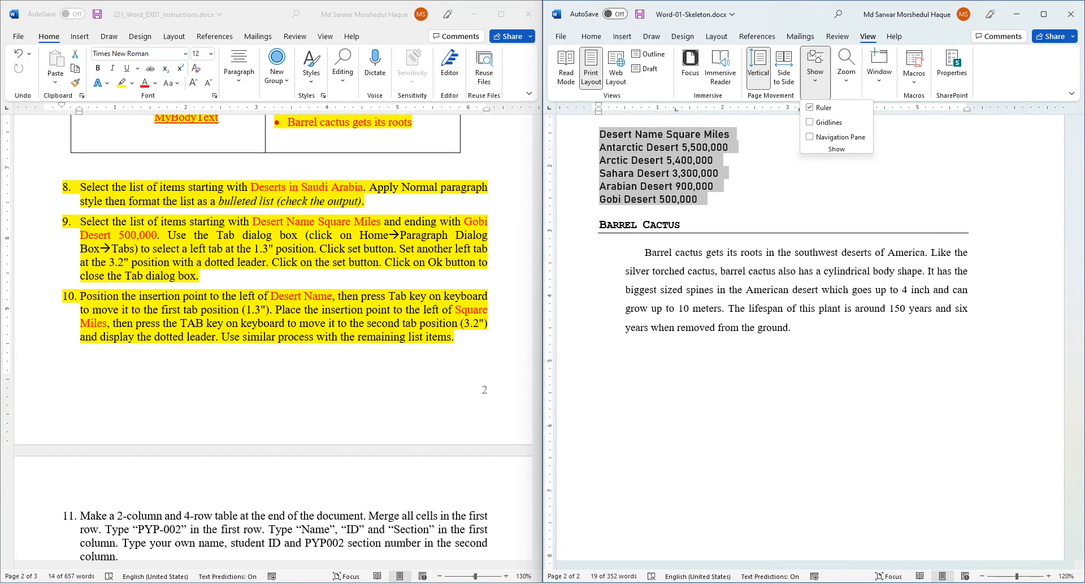
{"action": "key", "text": "Escape"}
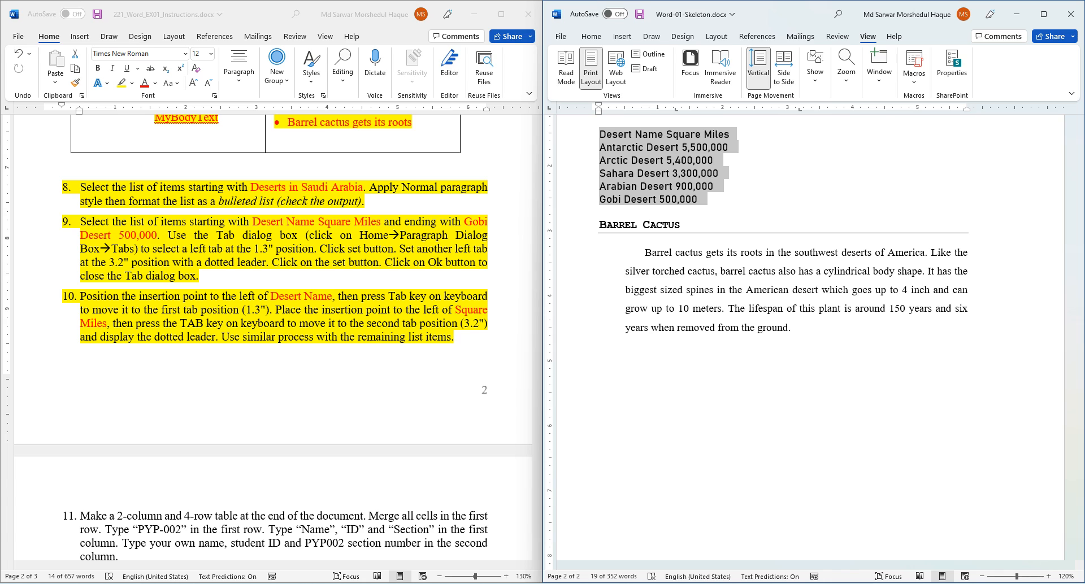
- Place the expected-output PDF beside the document and set the cursor before 'Desert Name'
{"action": "left_click", "coordinate": [193, 583]}
{"action": "left_click_drag", "start_coordinate": [706, 8], "coordinate": [247, 42]}
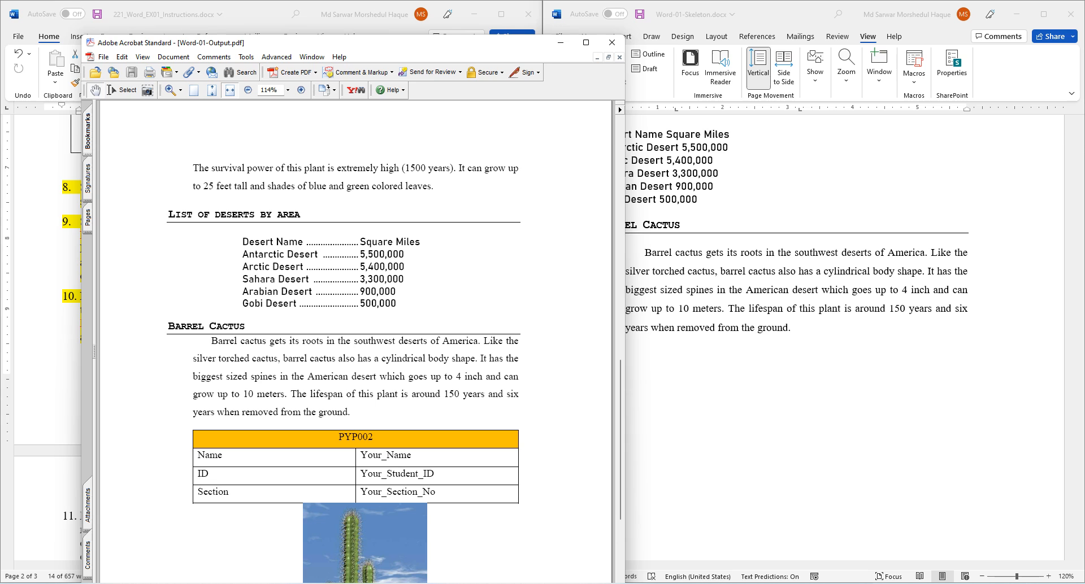
{"action": "key", "text": "alt+Tab"}
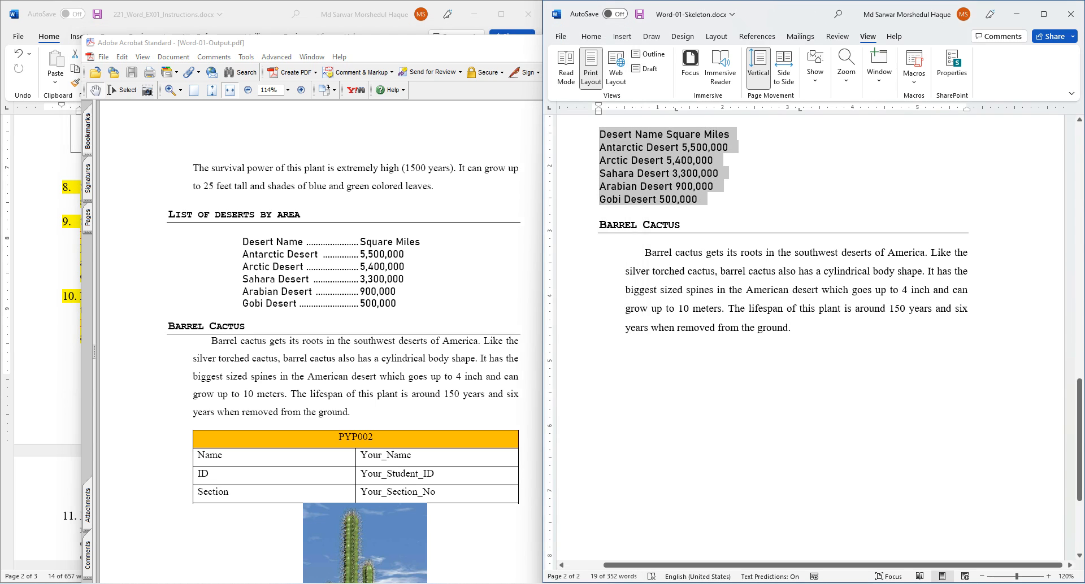
{"action": "left_click", "coordinate": [599, 134]}
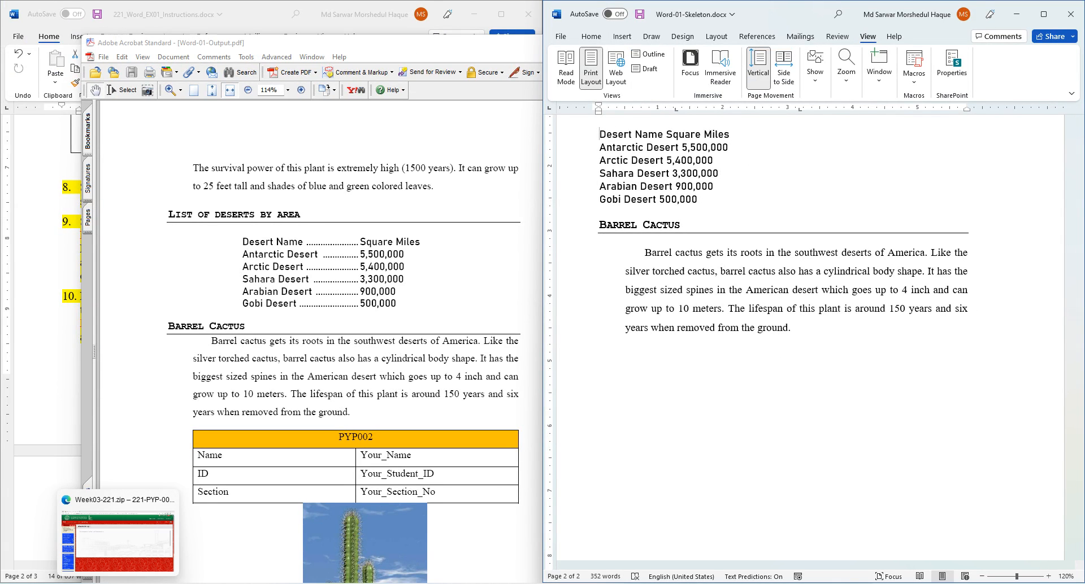
- Using the On-Screen Keyboard, tab the header and each desert name to the 1.3" stop
{"action": "left_click", "coordinate": [148, 583]}
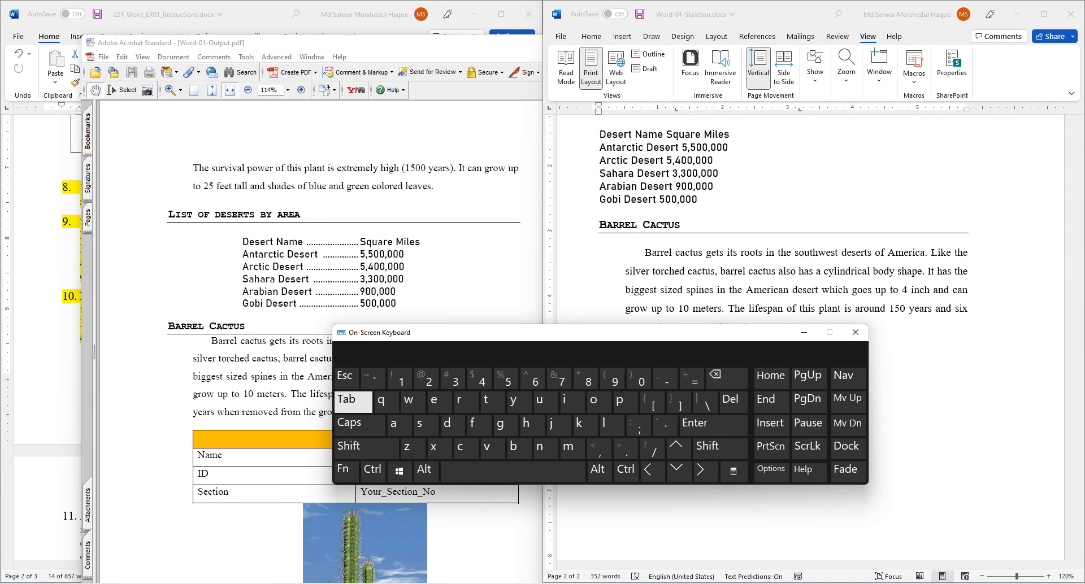
{"action": "left_click_drag", "start_coordinate": [429, 332], "coordinate": [613, 220]}
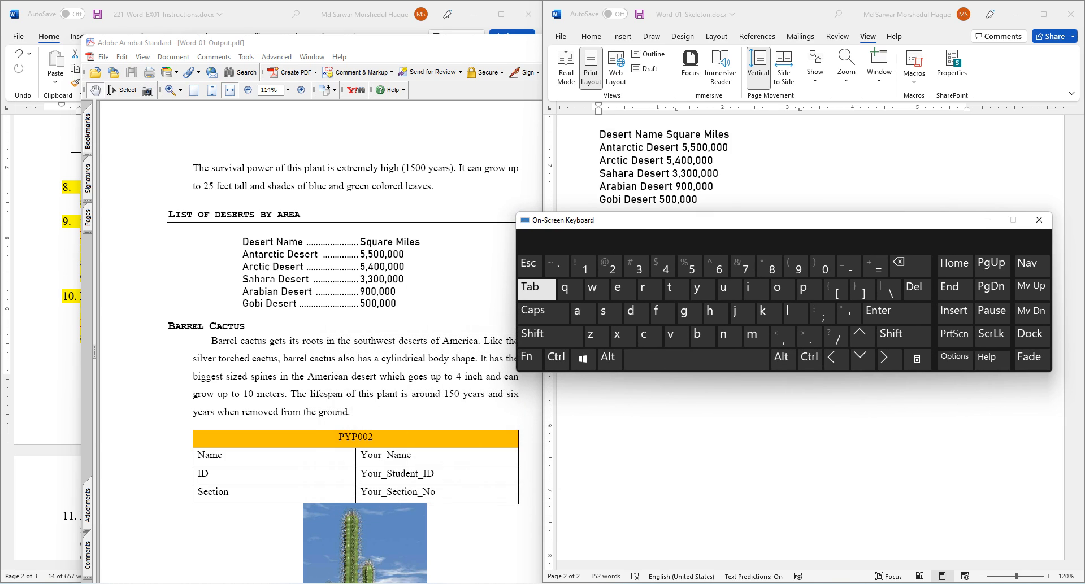
{"action": "left_click", "coordinate": [600, 134]}
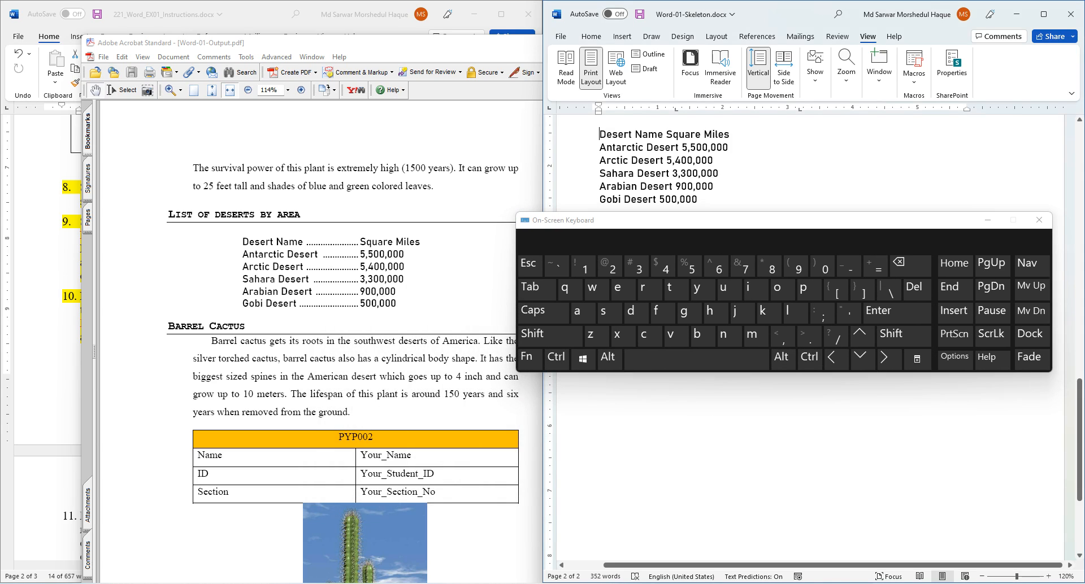
{"action": "key", "text": "Tab"}
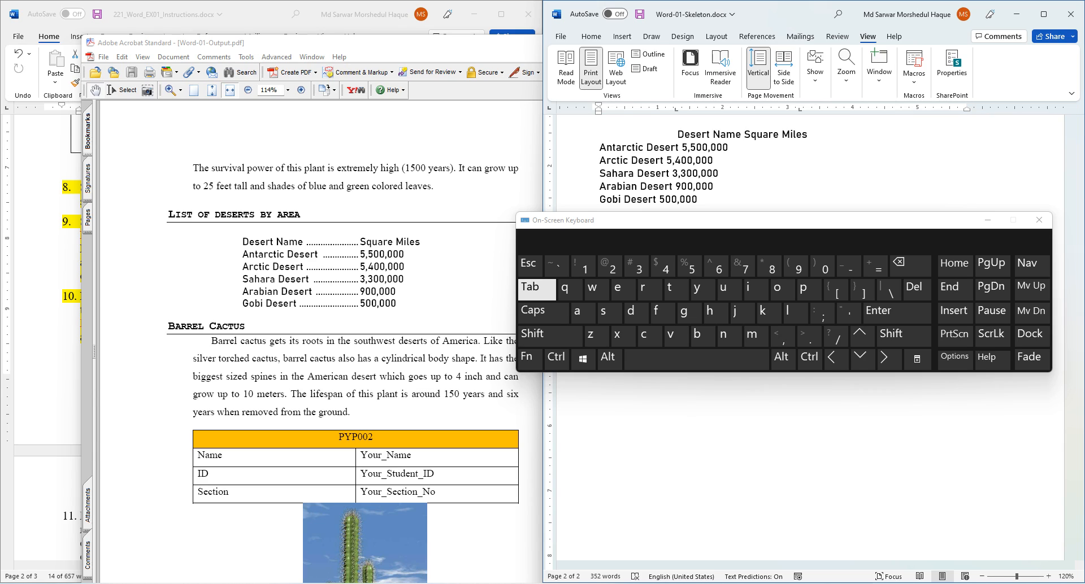
{"action": "left_click", "coordinate": [535, 288]}
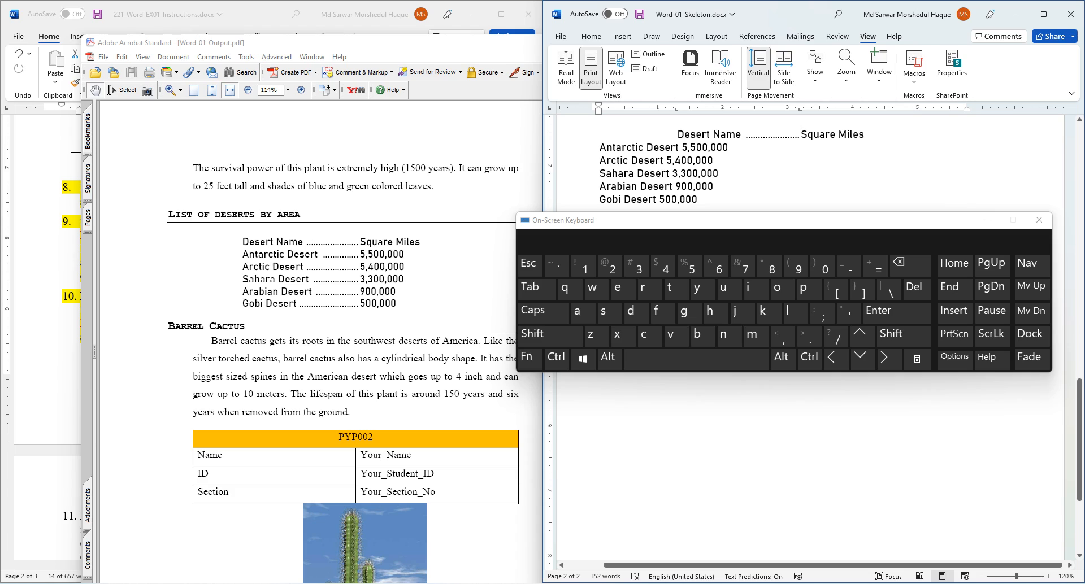
{"action": "key", "text": "Tab"}
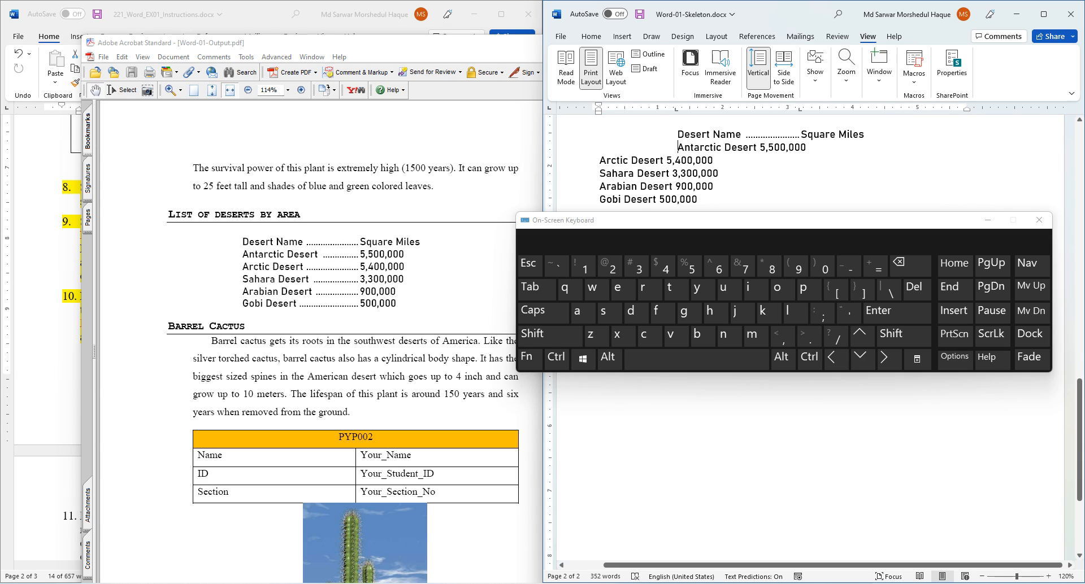
{"action": "key", "text": "Tab"}
{"action": "left_click", "coordinate": [599, 174]}
{"action": "key", "text": "Tab"}
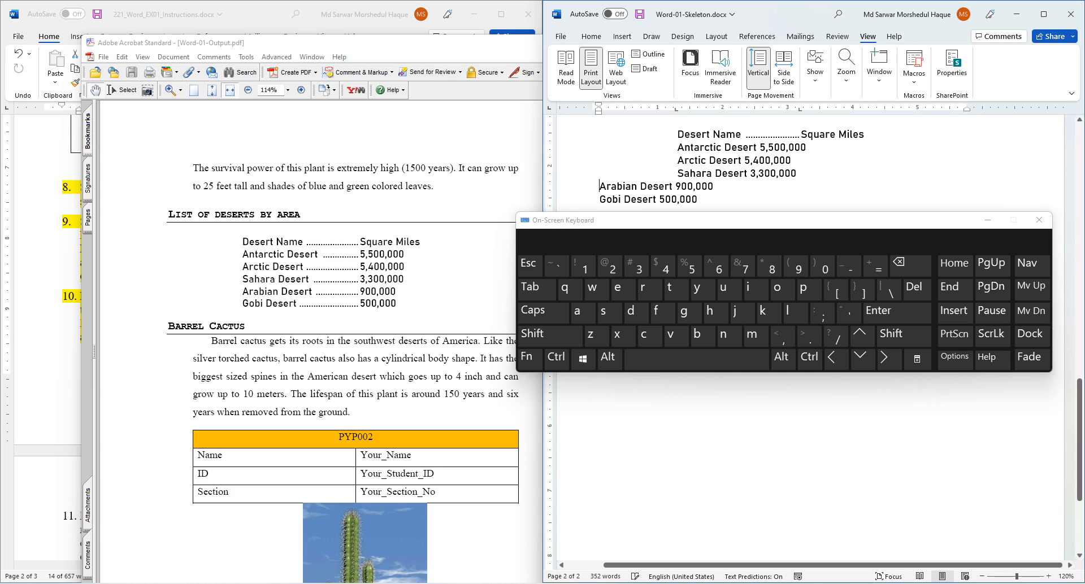
{"action": "key", "text": "Tab"}
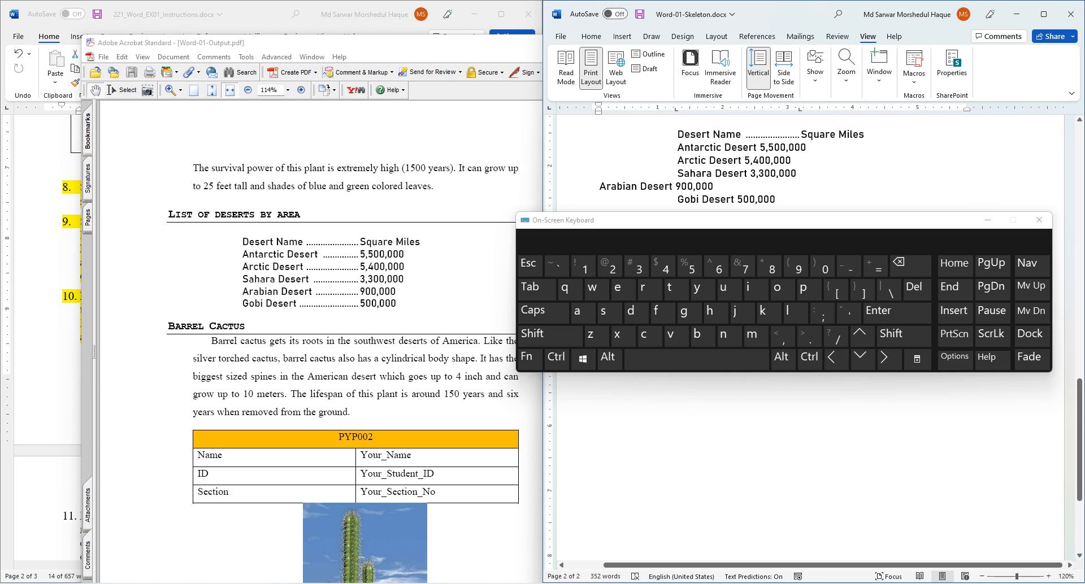
{"action": "key", "text": "Tab"}
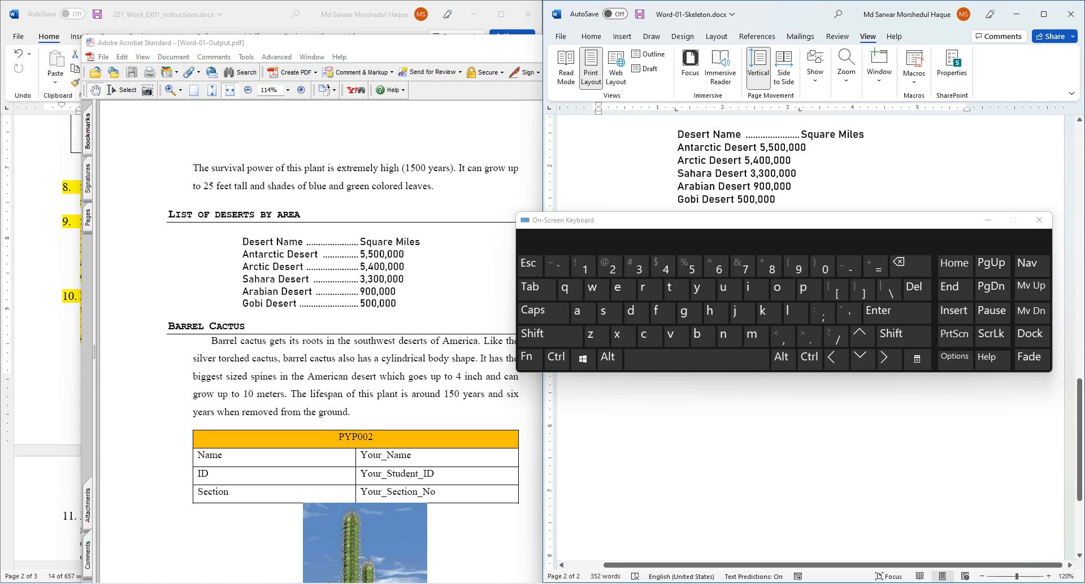
- Tab the 5,500,000, 5,400,000, 3,300,000 and 900,000 figures onto the dotted 3.2" stop
{"action": "key", "text": "Tab"}
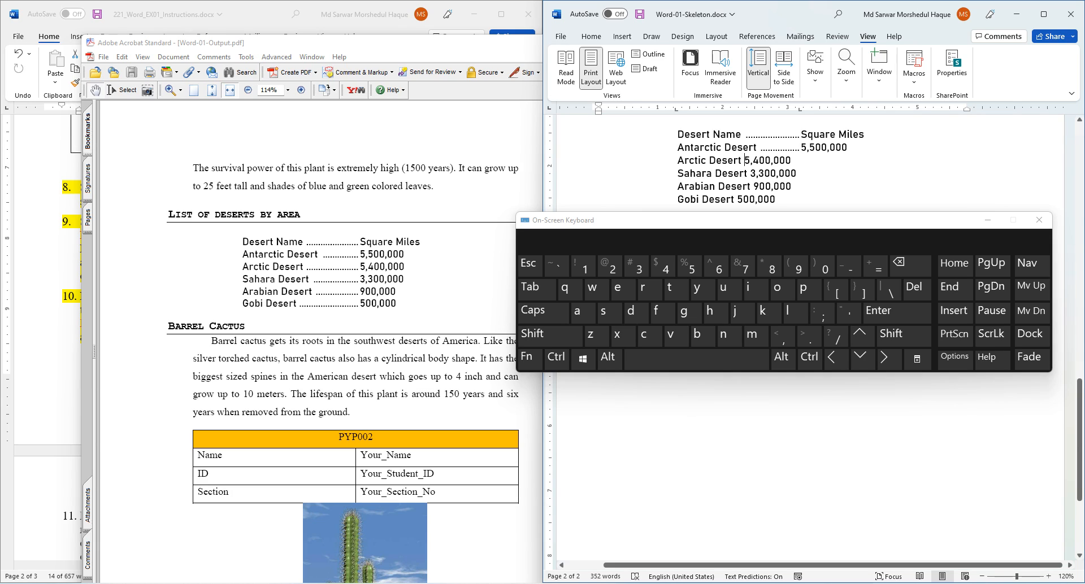
{"action": "left_click", "coordinate": [536, 288]}
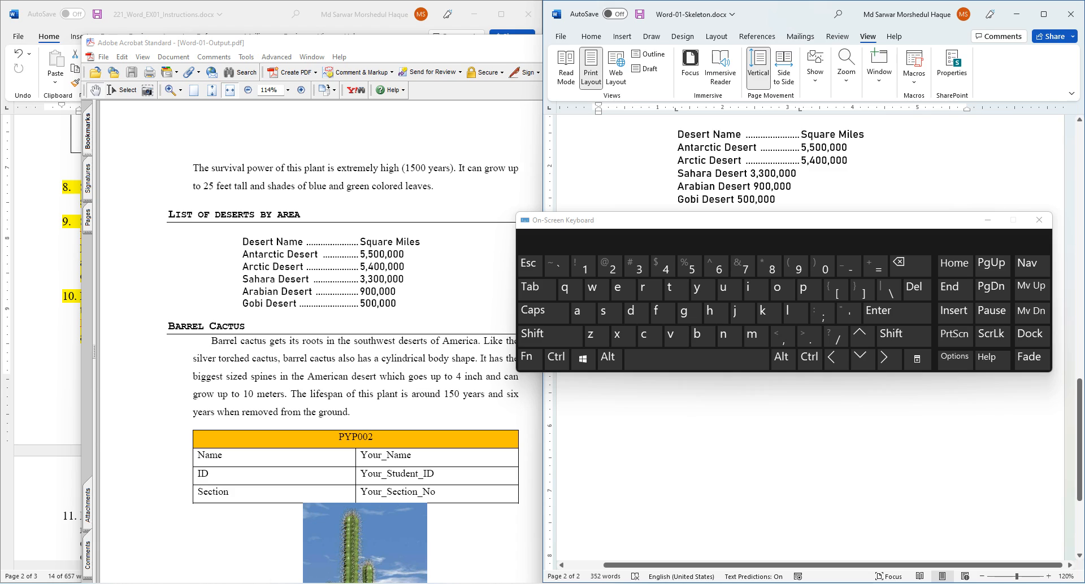
{"action": "key", "text": "Tab"}
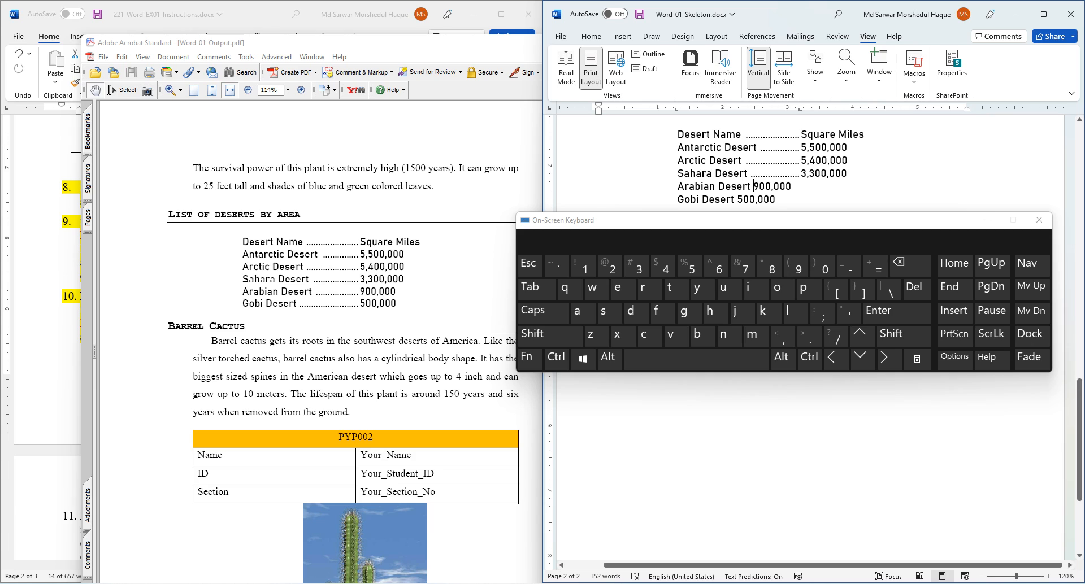
{"action": "key", "text": "Tab"}
{"action": "key", "text": "Tab"}
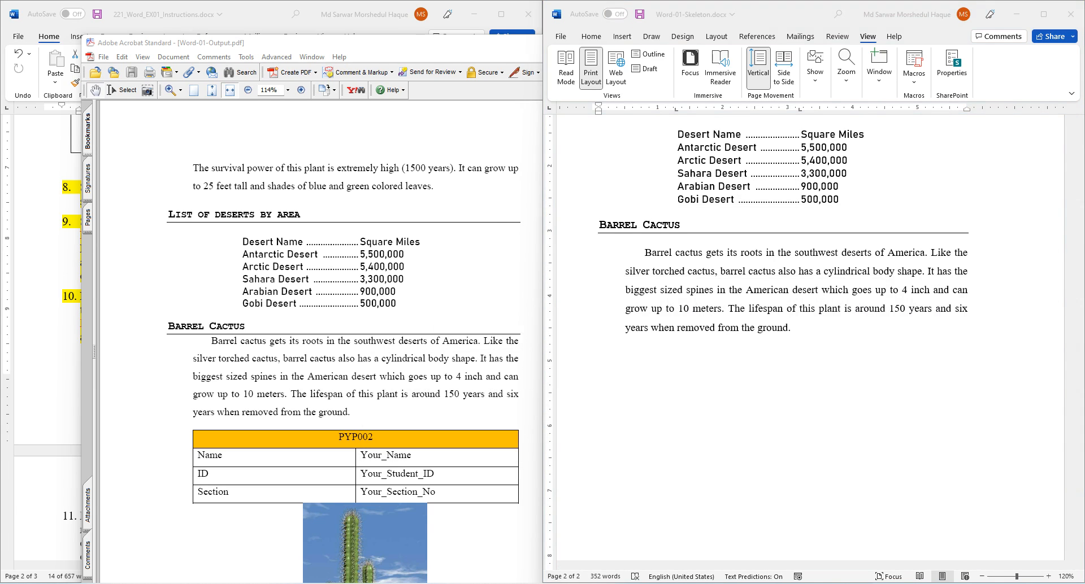
- Scroll the instructions to items 11–16, then click the empty line below Barrel Cactus
{"action": "key", "text": "alt+Tab"}
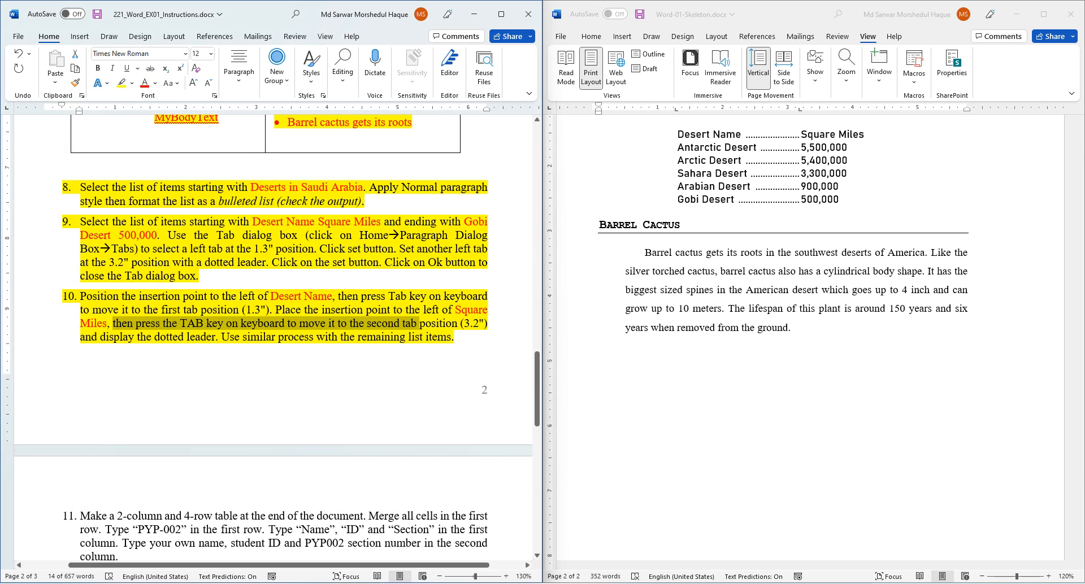
{"action": "scroll", "coordinate": [272, 337], "scroll_direction": "down", "scroll_amount": 10}
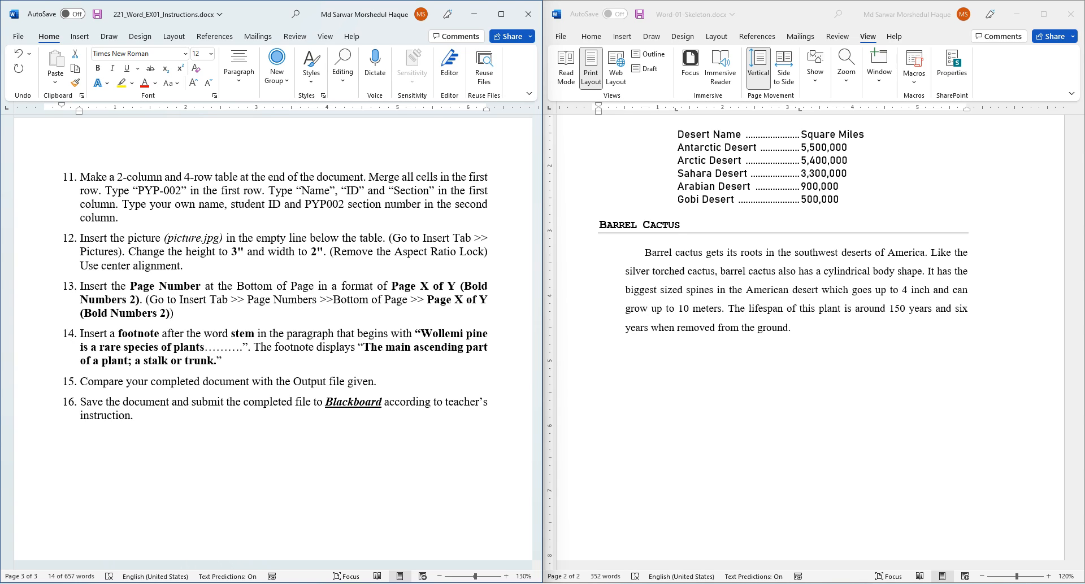
{"action": "left_click", "coordinate": [801, 200]}
{"action": "scroll", "coordinate": [661, 290], "scroll_direction": "down", "scroll_amount": 2}
{"action": "left_click", "coordinate": [660, 291]}
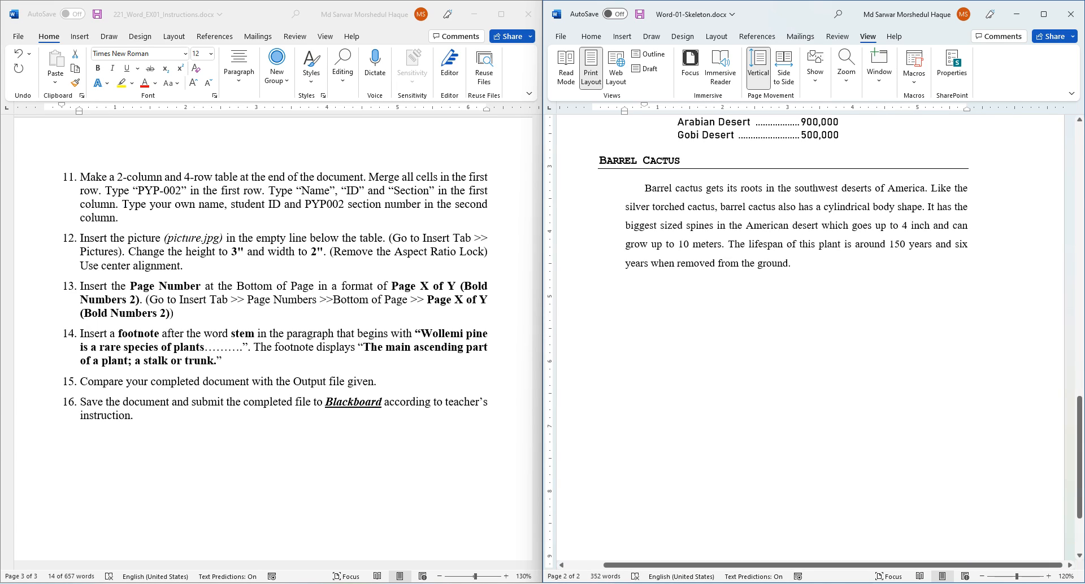
- Insert a 2-column, 4-row table below the Barrel Cactus paragraph and reread the table instruction
{"action": "left_click", "coordinate": [622, 36]}
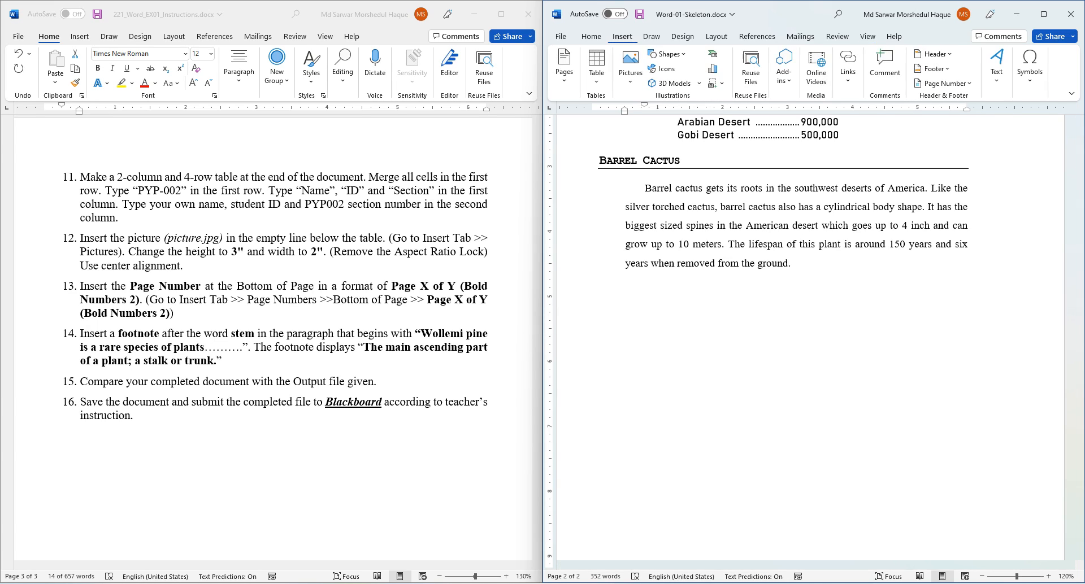
{"action": "left_click", "coordinate": [597, 68]}
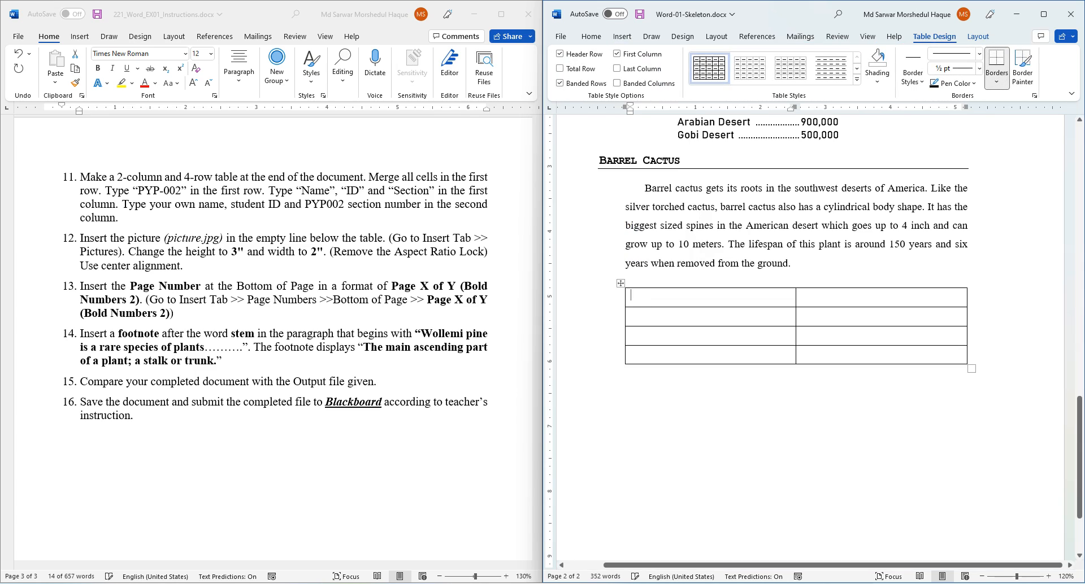
{"action": "left_click", "coordinate": [369, 178]}
{"action": "left_click_drag", "start_coordinate": [369, 178], "coordinate": [263, 190]}
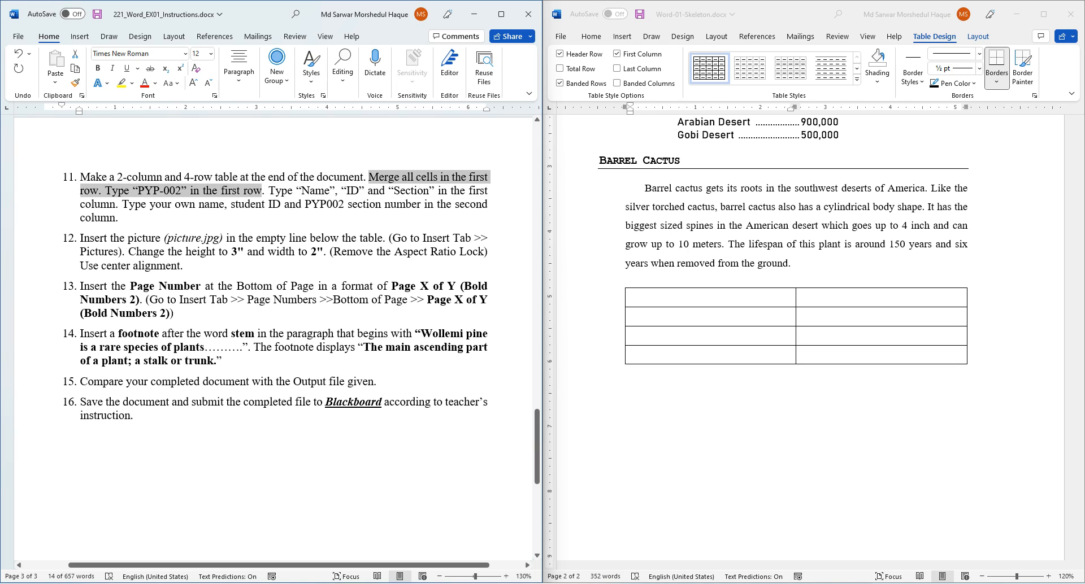
{"action": "left_click", "coordinate": [661, 296]}
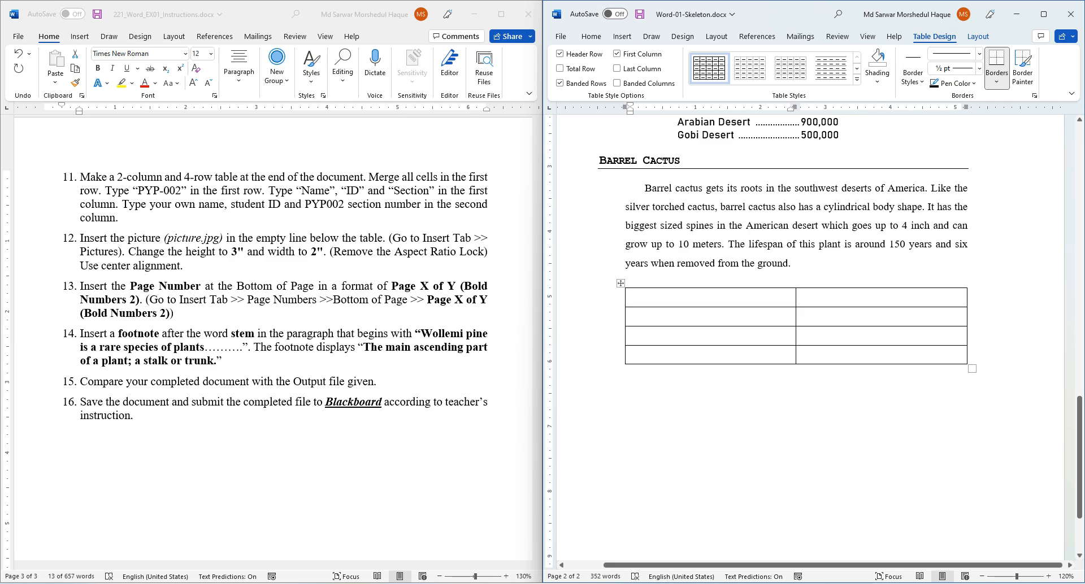
{"action": "left_click", "coordinate": [735, 384]}
- Merge the table's first row into one cell and type PYP-002 in it
{"action": "left_click_drag", "start_coordinate": [644, 297], "coordinate": [853, 298]}
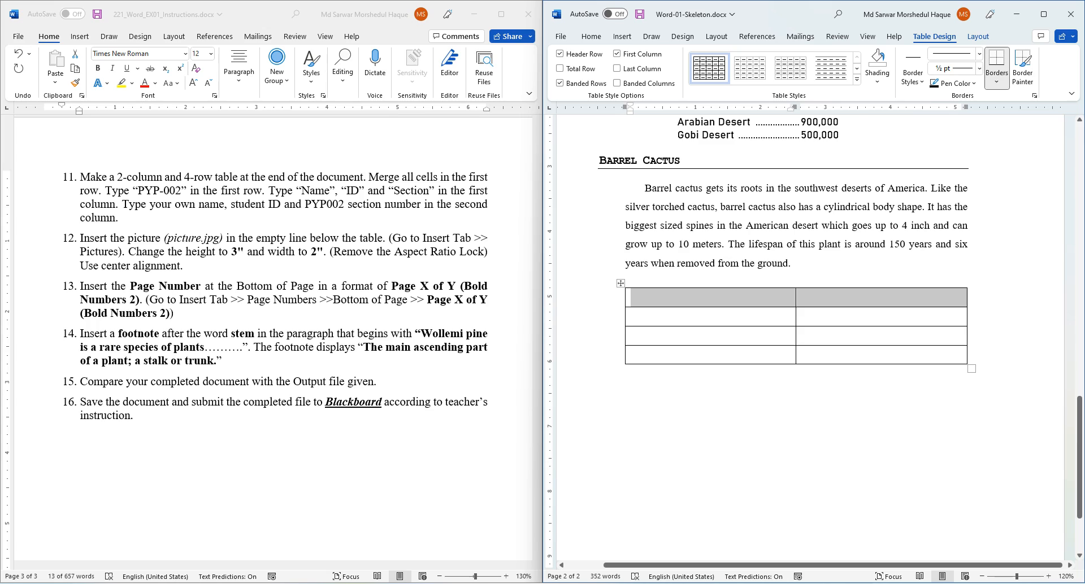
{"action": "right_click", "coordinate": [739, 298]}
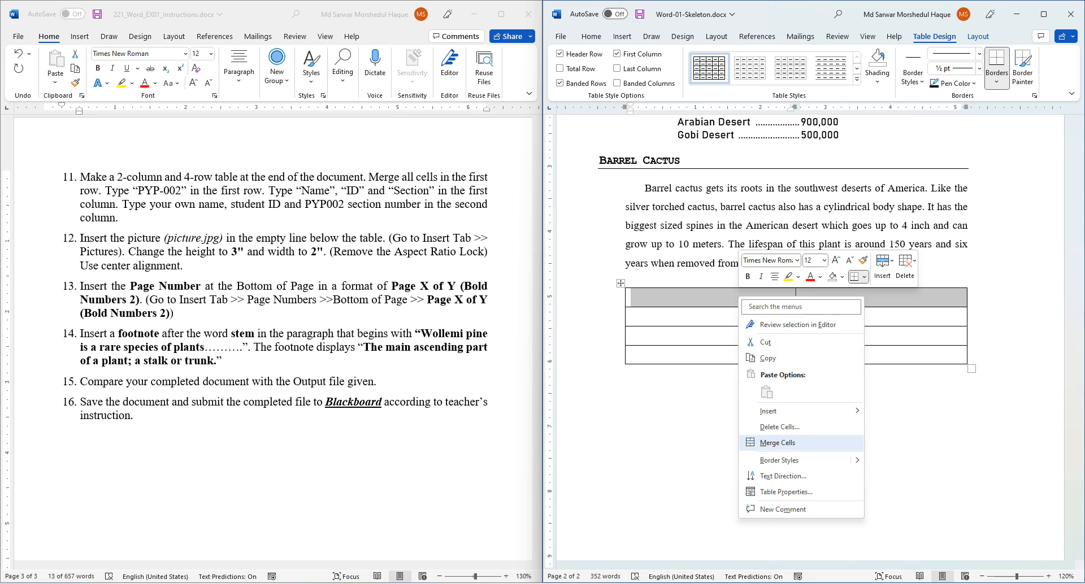
{"action": "left_click", "coordinate": [777, 442]}
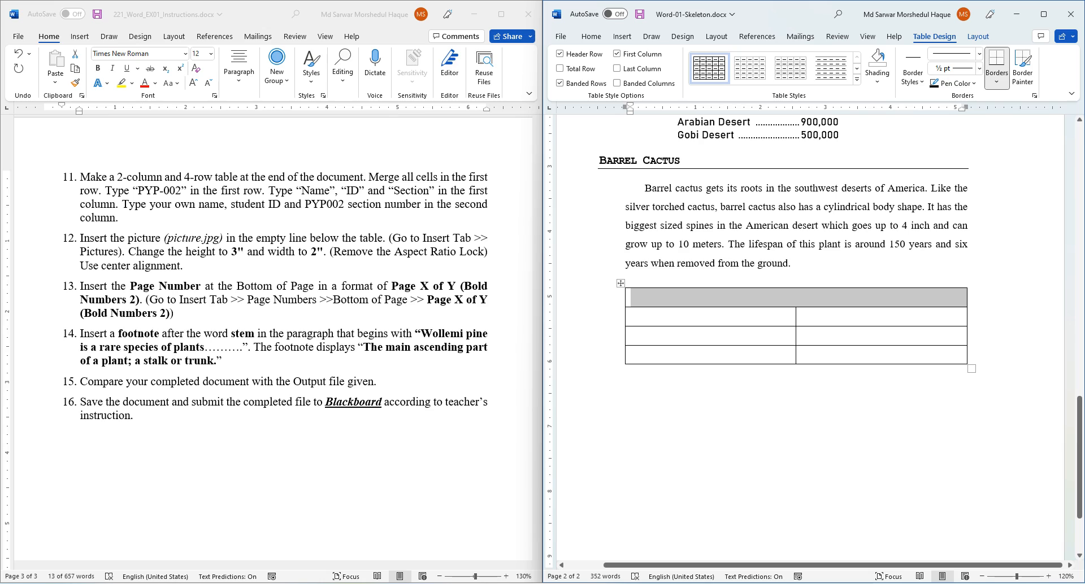
{"action": "left_click", "coordinate": [631, 296]}
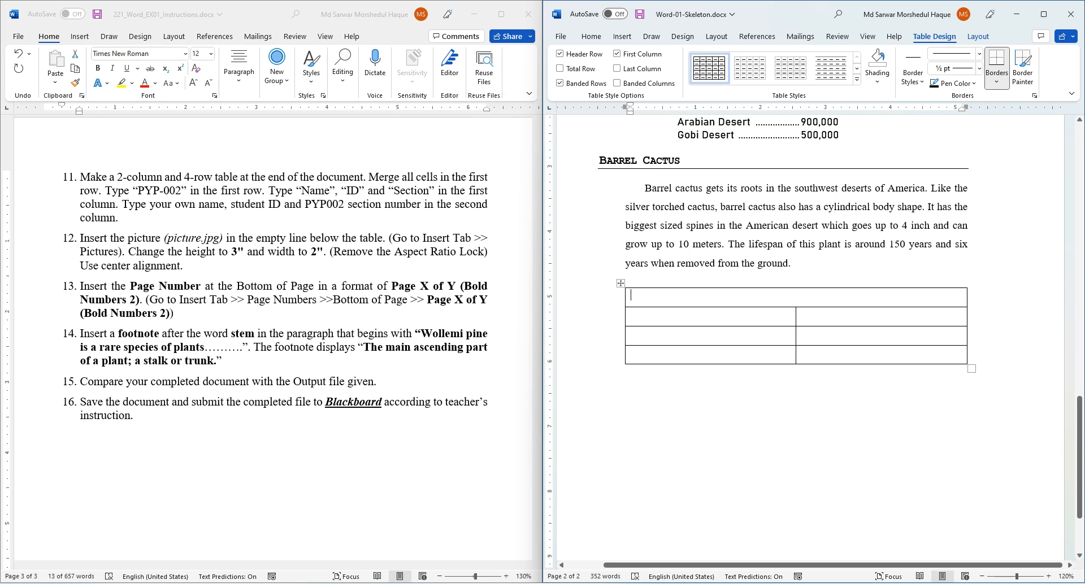
{"action": "key", "text": "Caps_Lock"}
{"action": "type", "text": "PYP"}
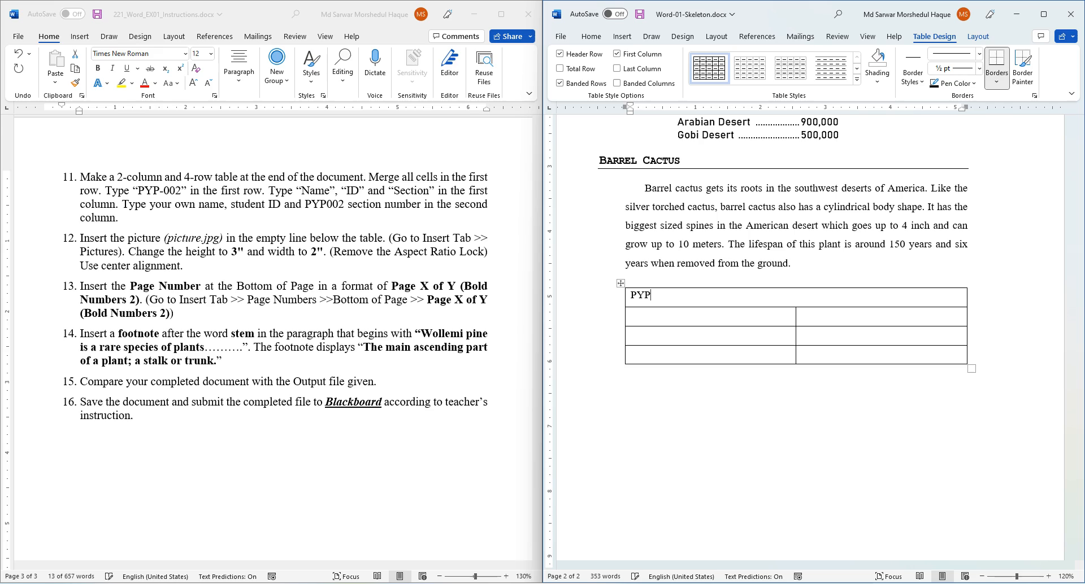
{"action": "type", "text": "-002"}
{"action": "key", "text": "alt+Tab"}
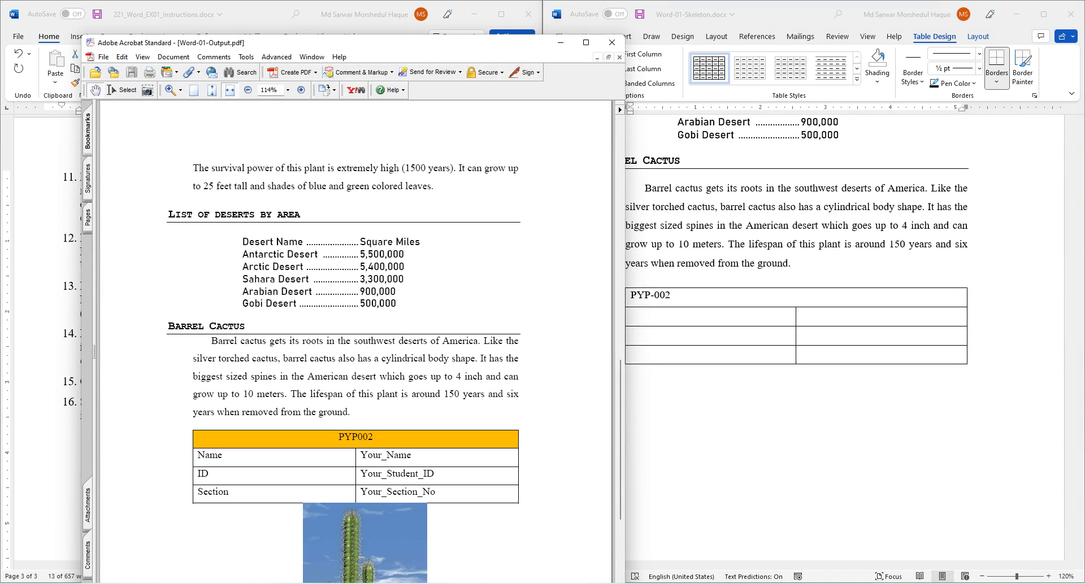
{"action": "scroll", "coordinate": [343, 339], "scroll_direction": "down", "scroll_amount": 5}
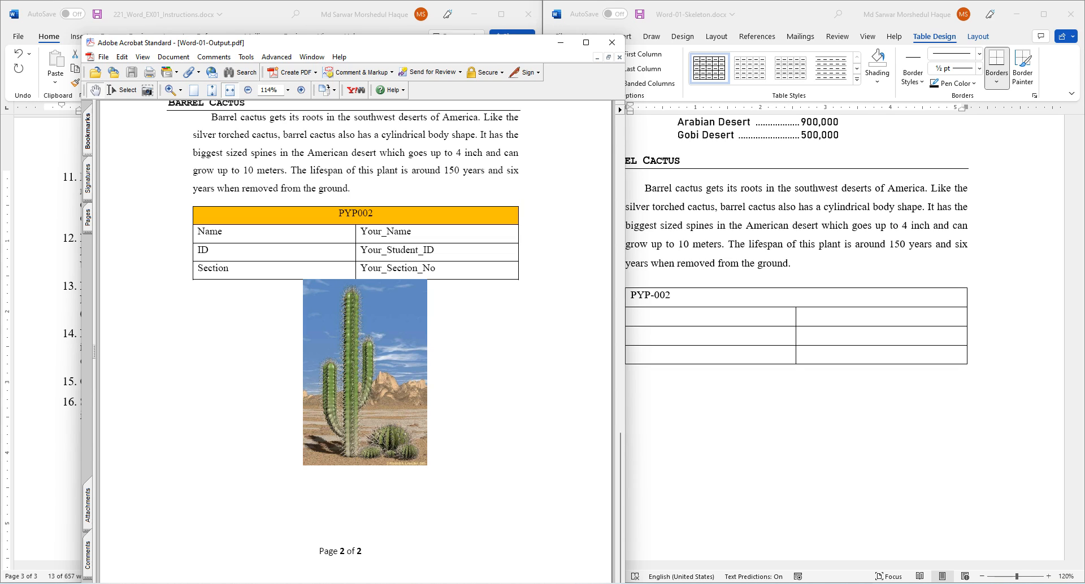
{"action": "left_click", "coordinate": [560, 43]}
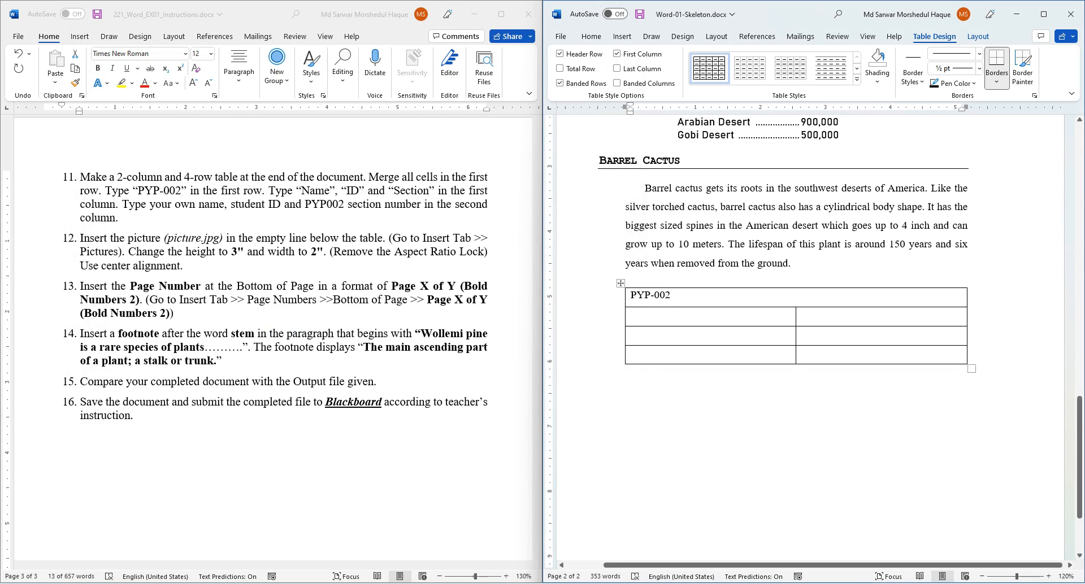
- Centre the PYP-002 text in the merged top row
{"action": "left_click", "coordinate": [591, 36]}
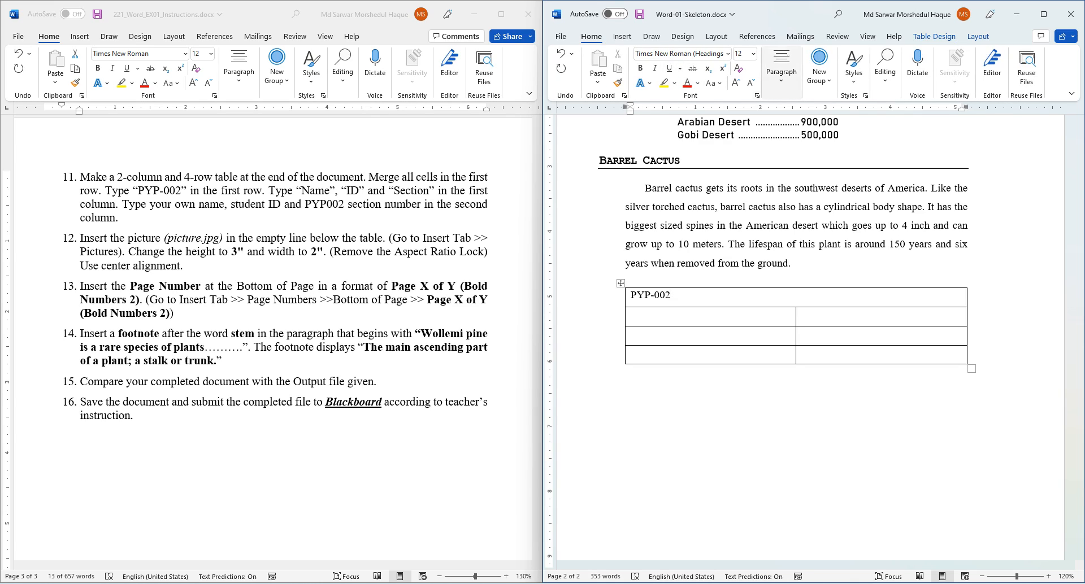
{"action": "left_click", "coordinate": [781, 67]}
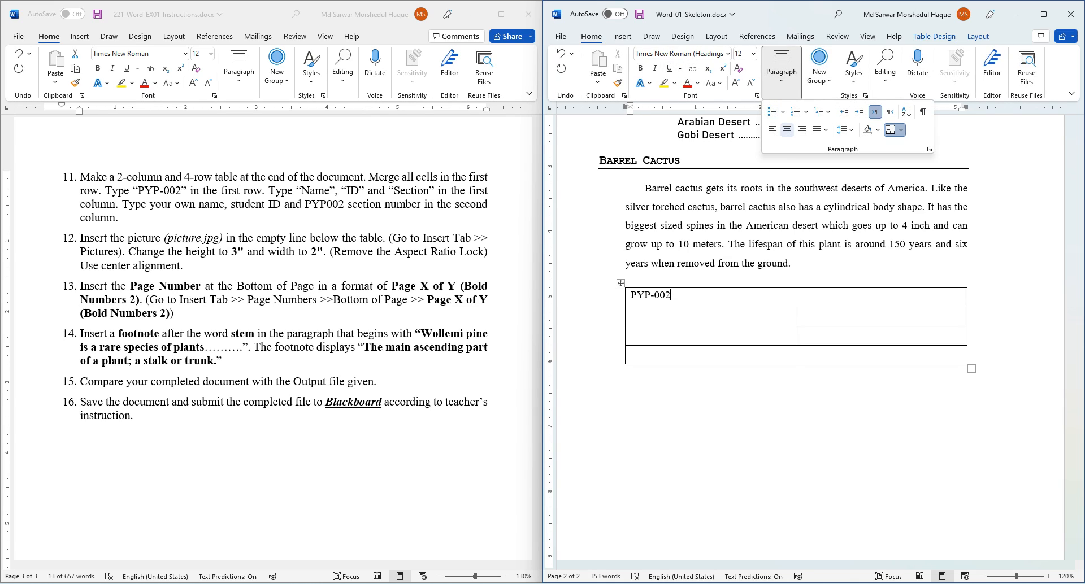
{"action": "left_click", "coordinate": [786, 131]}
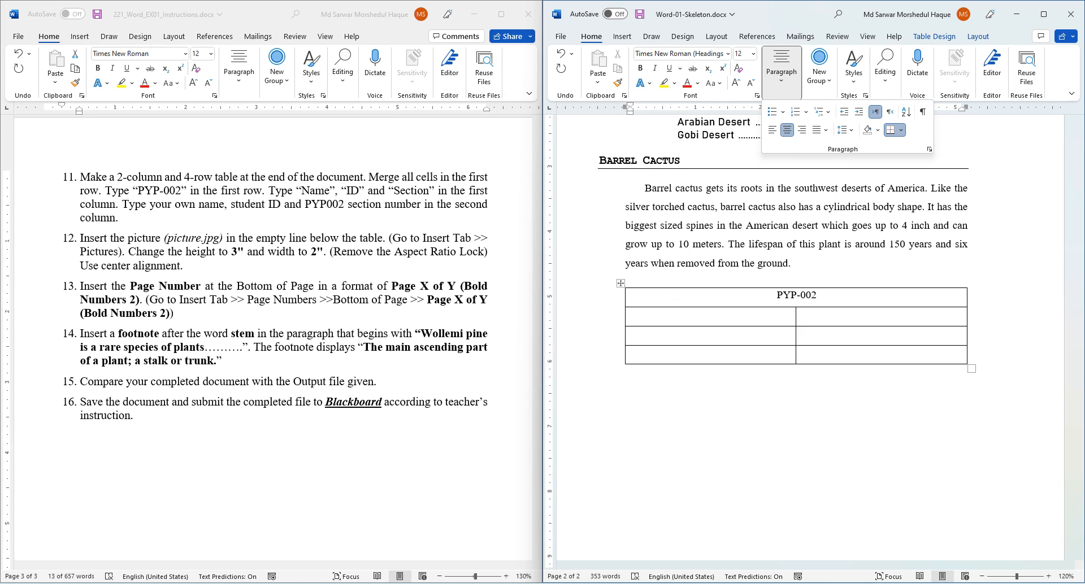
- Fill the merged PYP-002 row with gold shading
{"action": "left_click", "coordinate": [715, 83]}
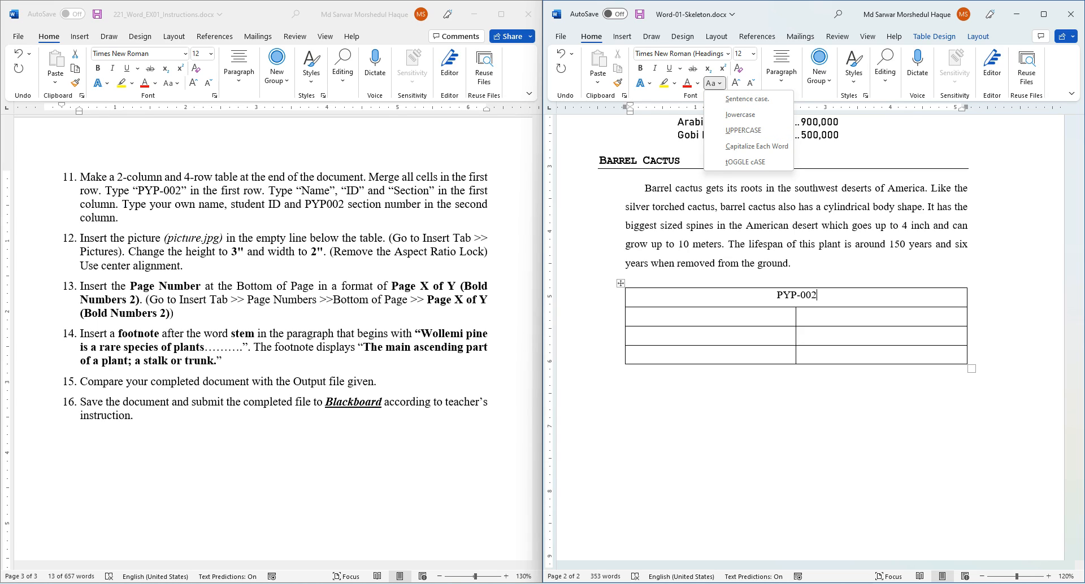
{"action": "left_click", "coordinate": [782, 72]}
{"action": "left_click", "coordinate": [877, 130]}
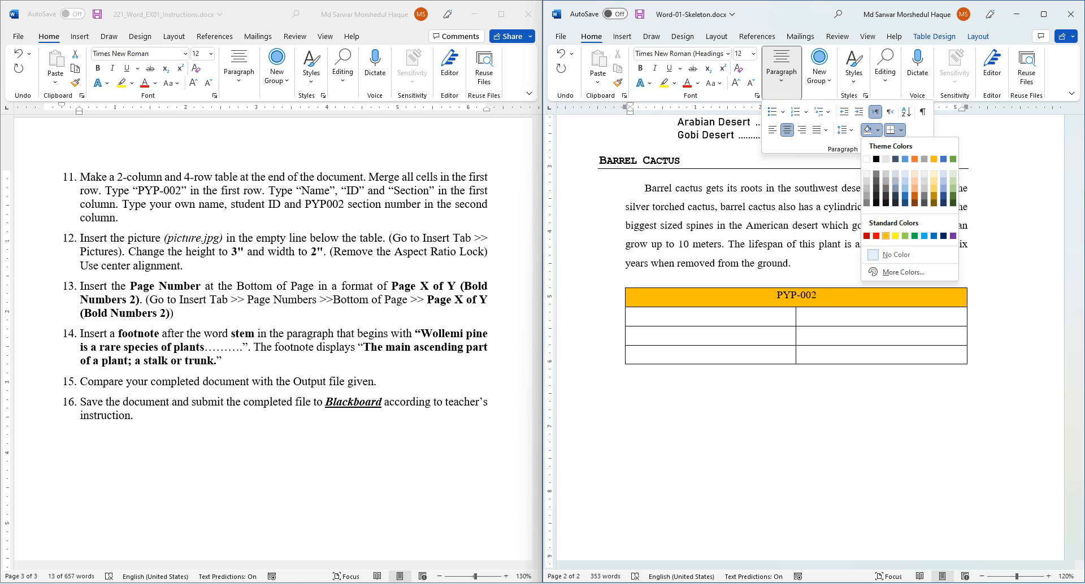
{"action": "left_click", "coordinate": [885, 236]}
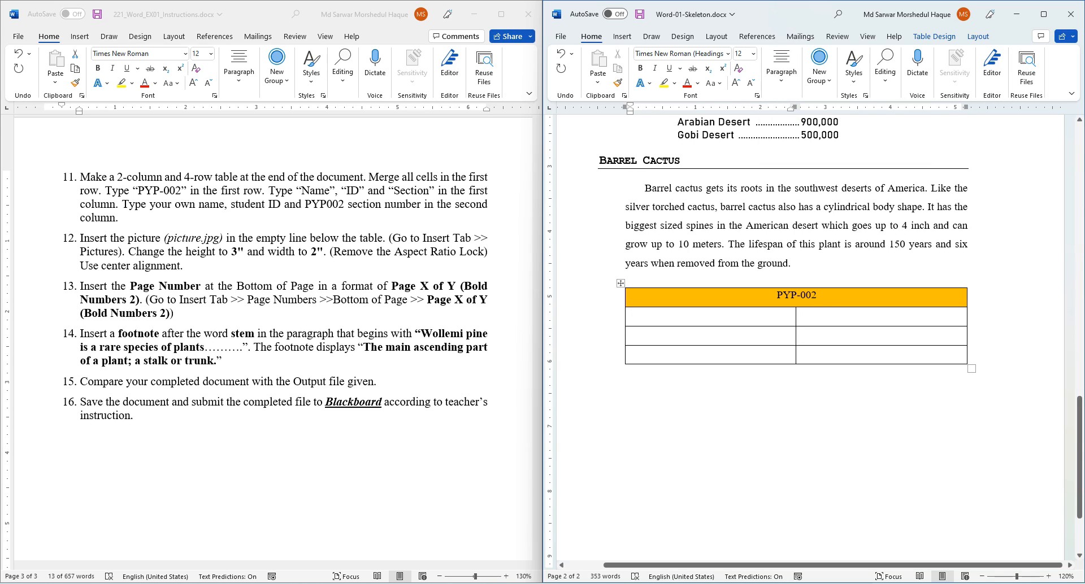
- Label the table's first-column rows Name, ID and Section
{"action": "type", "text": "nAM"}
{"action": "key", "text": "BackSpace"}
{"action": "key", "text": "BackSpace"}
{"action": "key", "text": "BackSpace"}
{"action": "key", "text": "Caps_Lock"}
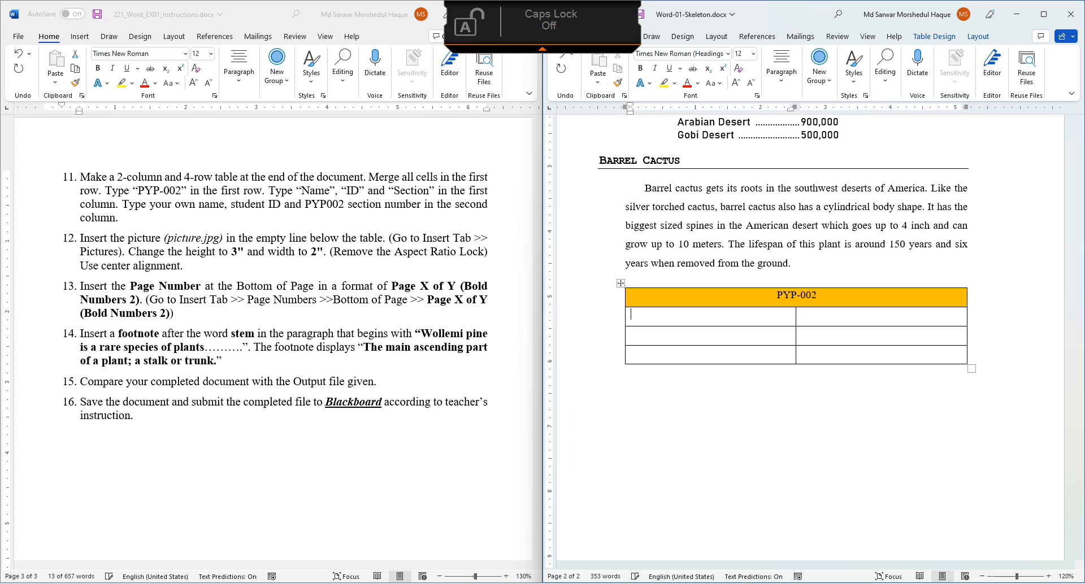
{"action": "type", "text": "Name"}
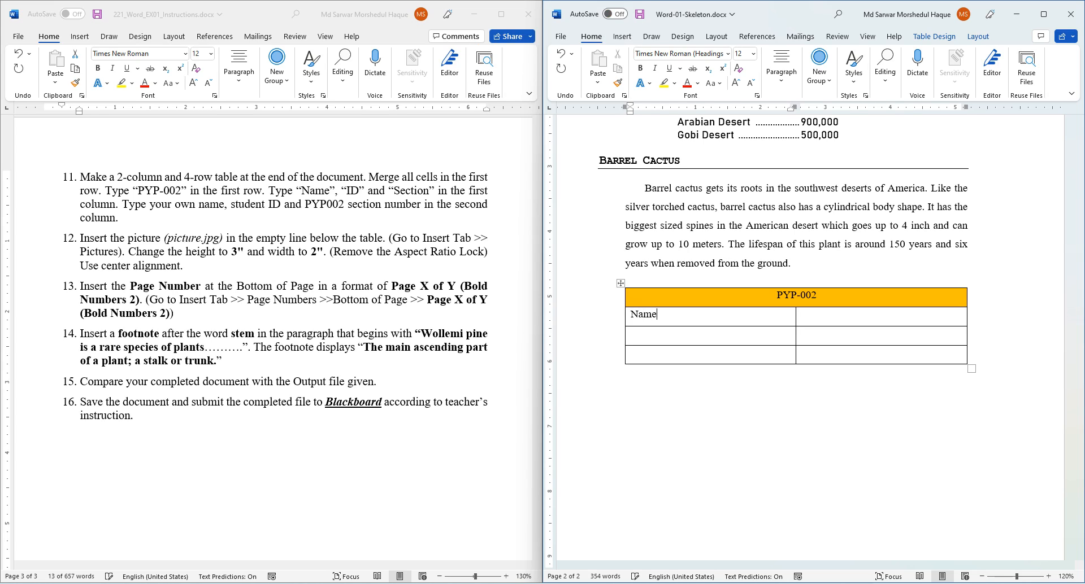
{"action": "key", "text": "Caps_Lock"}
{"action": "type", "text": "ID"}
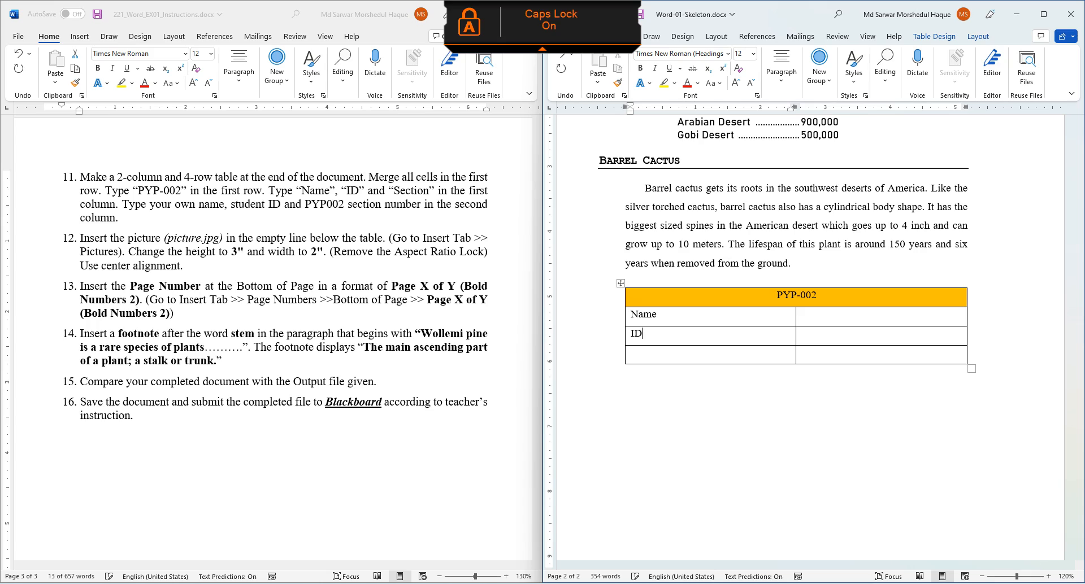
{"action": "key", "text": "Down"}
{"action": "type", "text": "S"}
{"action": "key", "text": "Caps_Lock"}
{"action": "type", "text": "ec"}
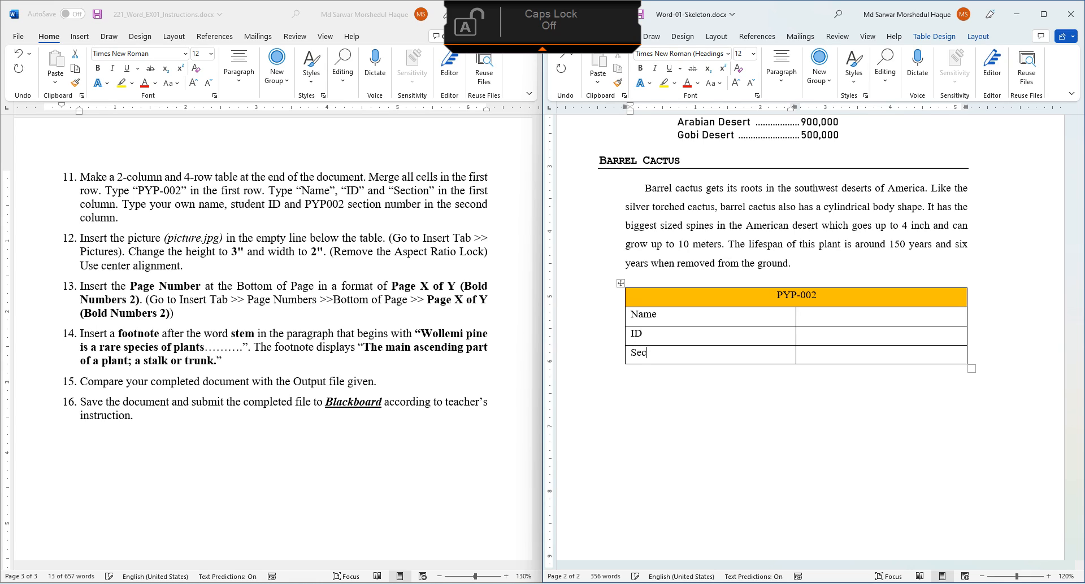
{"action": "type", "text": "tion"}
{"action": "key", "text": "Tab"}
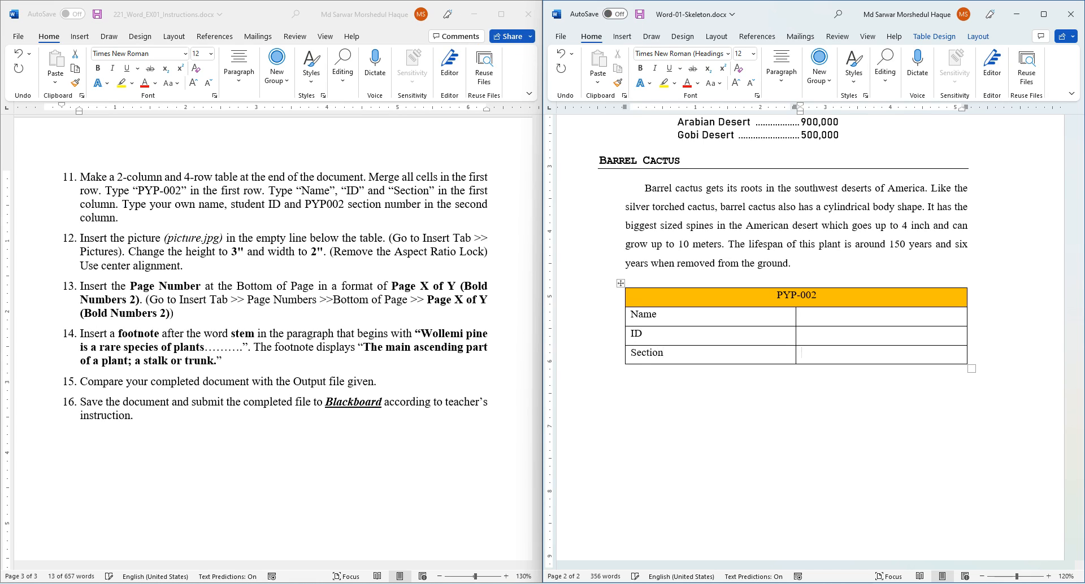
- Enter the student's ID and section number, then the student's name beside Name
{"action": "type", "text": "99"}
{"action": "type", "text": "2022"}
{"action": "type", "text": "999999"}
{"action": "left_click", "coordinate": [802, 315]}
{"action": "type", "text": "Mohammad"}
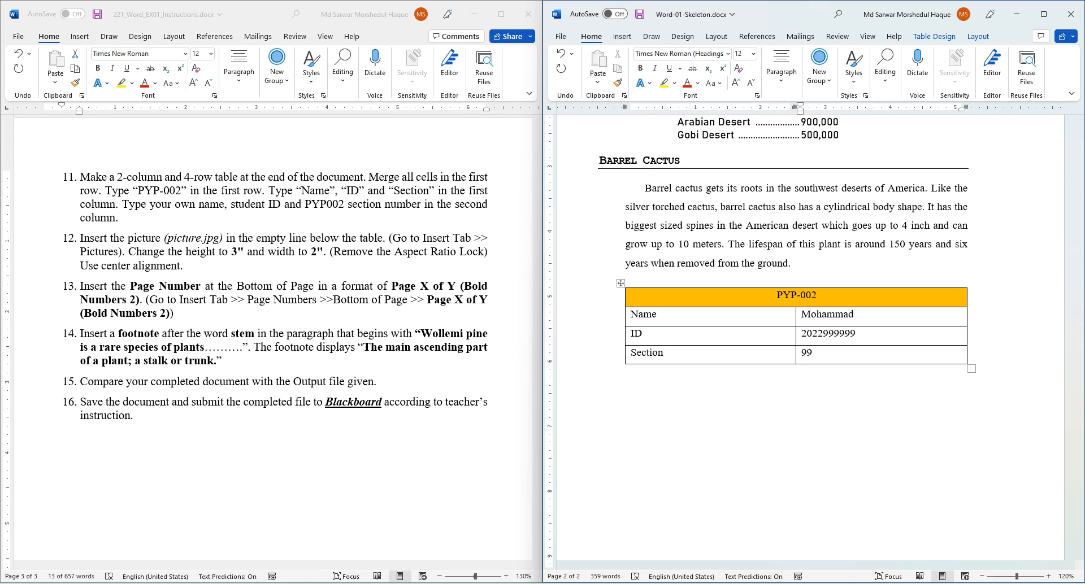
- Highlight instructions 11 and 12 in yellow
{"action": "triple_click", "coordinate": [136, 204]}
{"action": "left_click", "coordinate": [132, 83]}
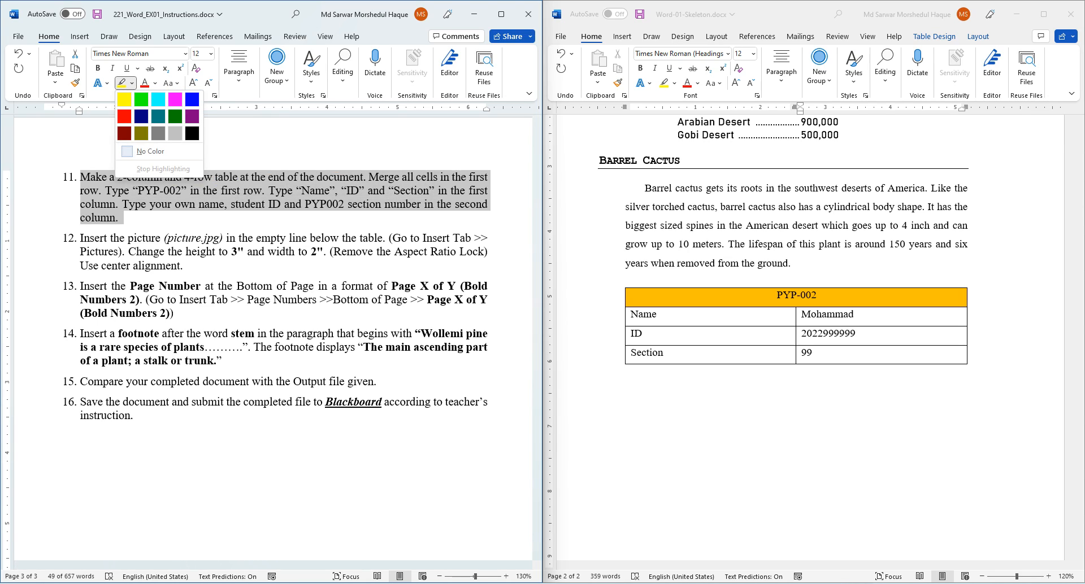
{"action": "left_click", "coordinate": [125, 100]}
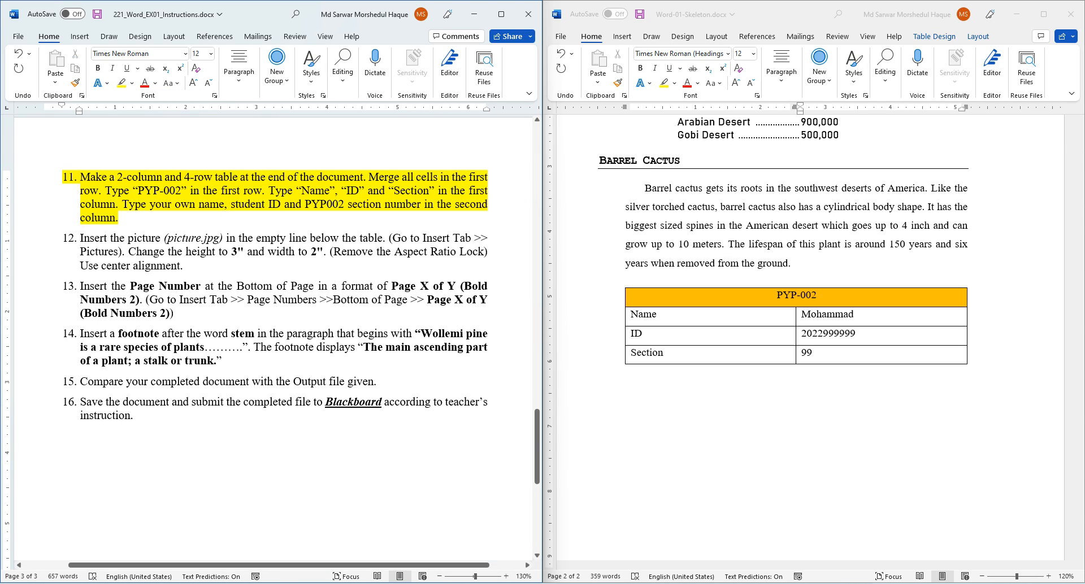
{"action": "triple_click", "coordinate": [144, 239]}
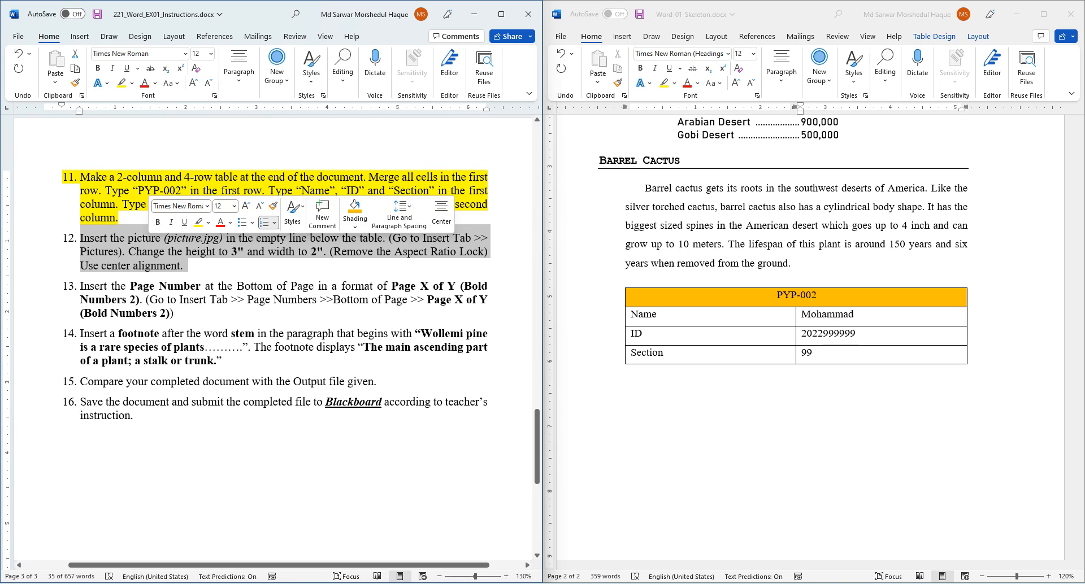
{"action": "left_click", "coordinate": [198, 222]}
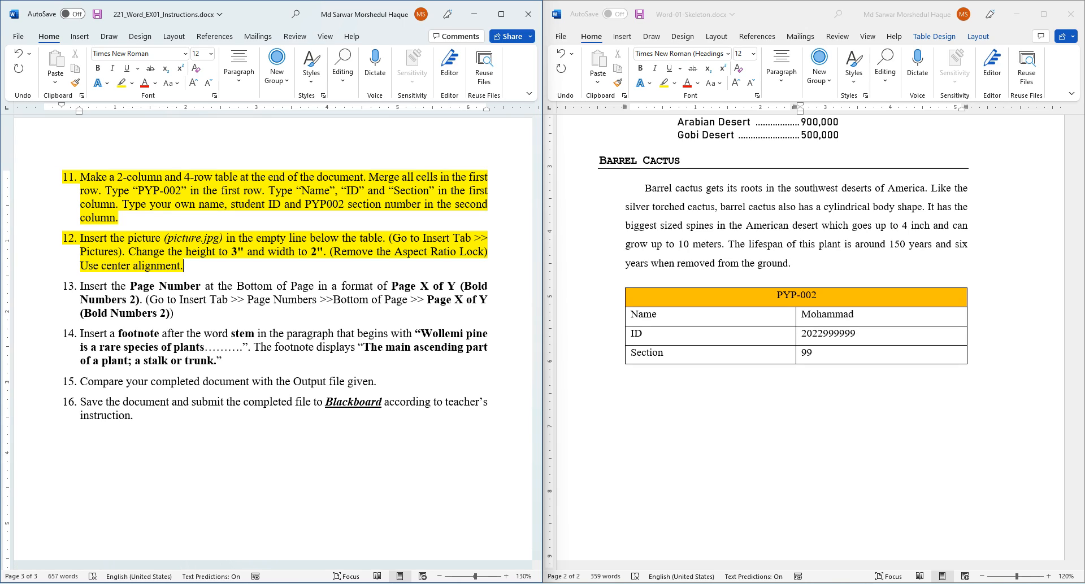
- Place the cursor on the empty line below the PYP-002 table
{"action": "left_click", "coordinate": [854, 315]}
{"action": "double_click", "coordinate": [646, 385]}
{"action": "left_click", "coordinate": [646, 386]}
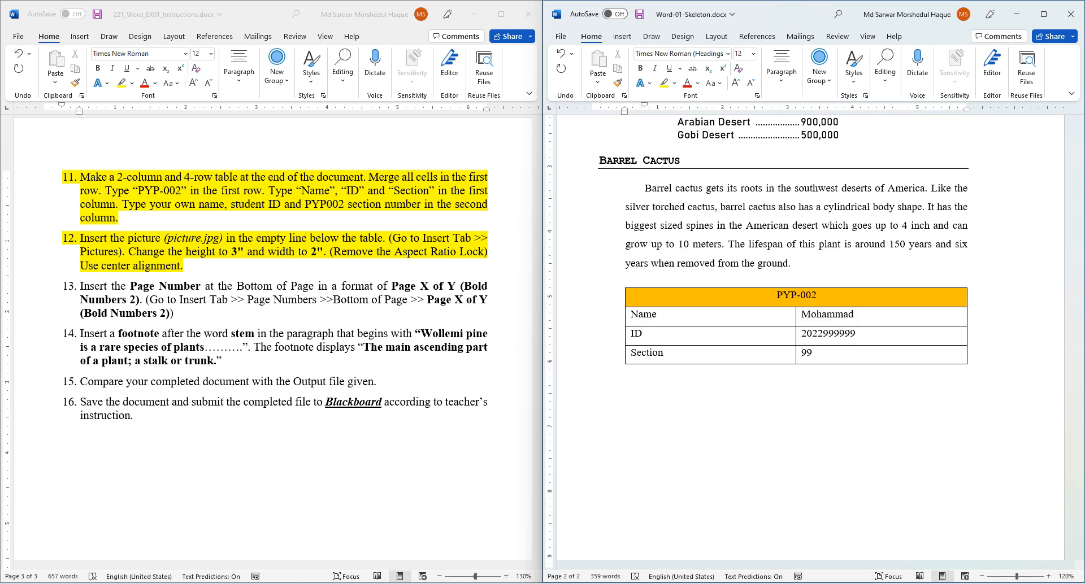
- Insert picture.jpg from the Downloads\Week03-221 folders on the empty line below the PYP-002 table
{"action": "left_click", "coordinate": [622, 36]}
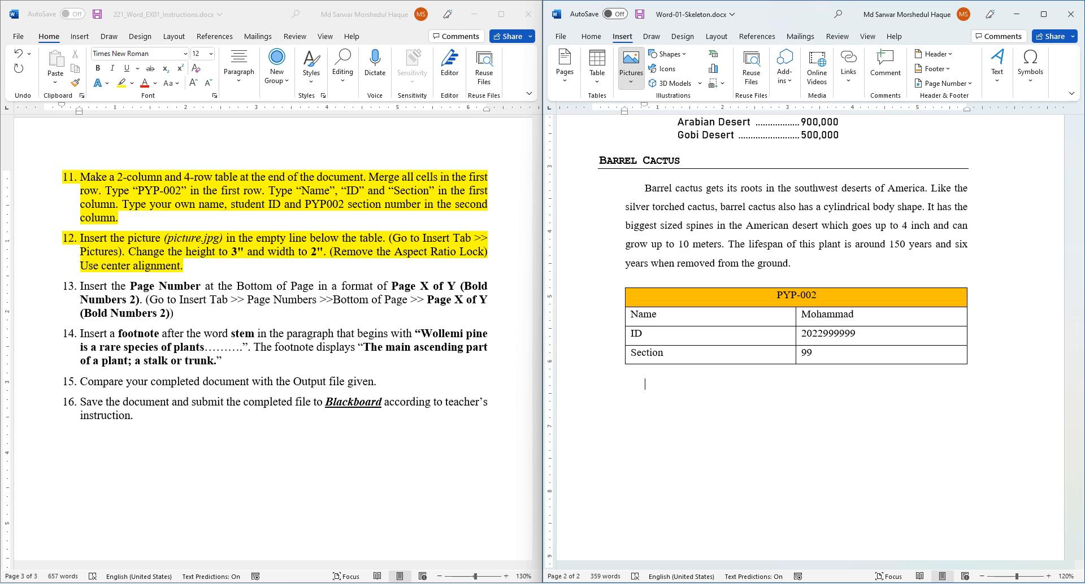
{"action": "left_click", "coordinate": [631, 66]}
{"action": "left_click", "coordinate": [658, 115]}
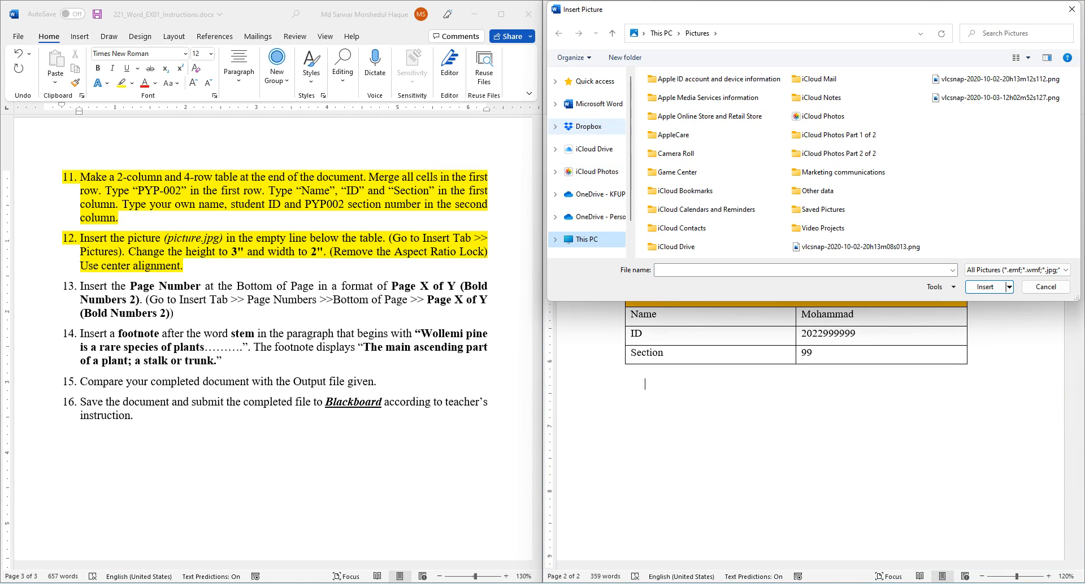
{"action": "left_click", "coordinate": [589, 126]}
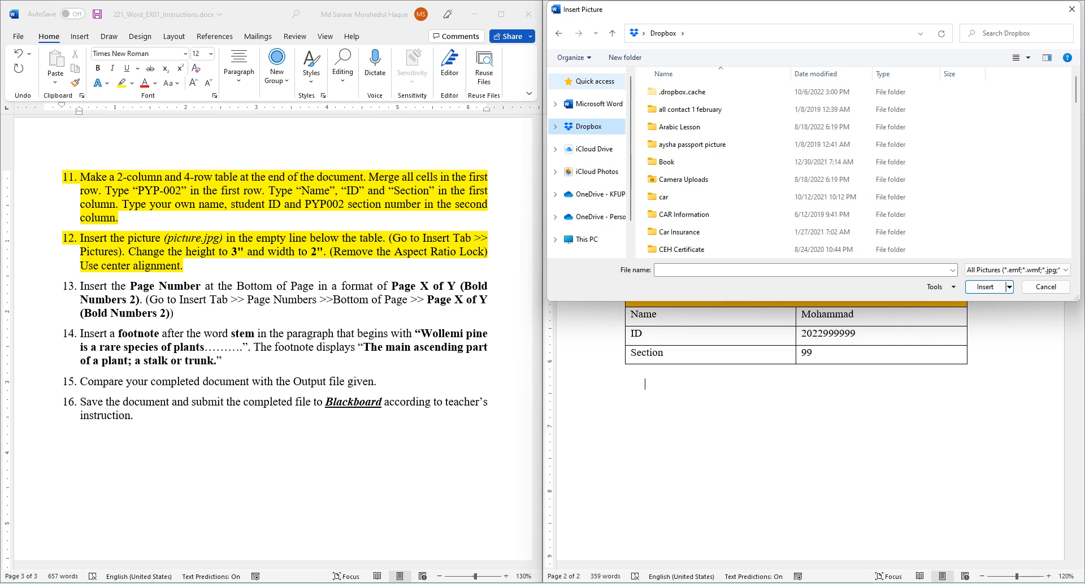
{"action": "left_click", "coordinate": [555, 82]}
{"action": "left_click", "coordinate": [596, 100]}
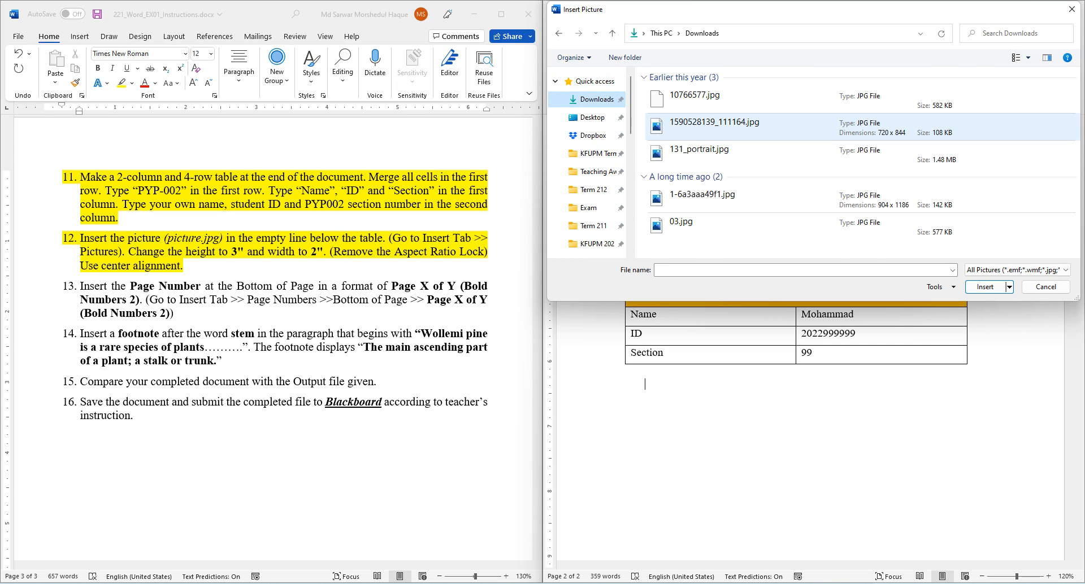
{"action": "double_click", "coordinate": [692, 96]}
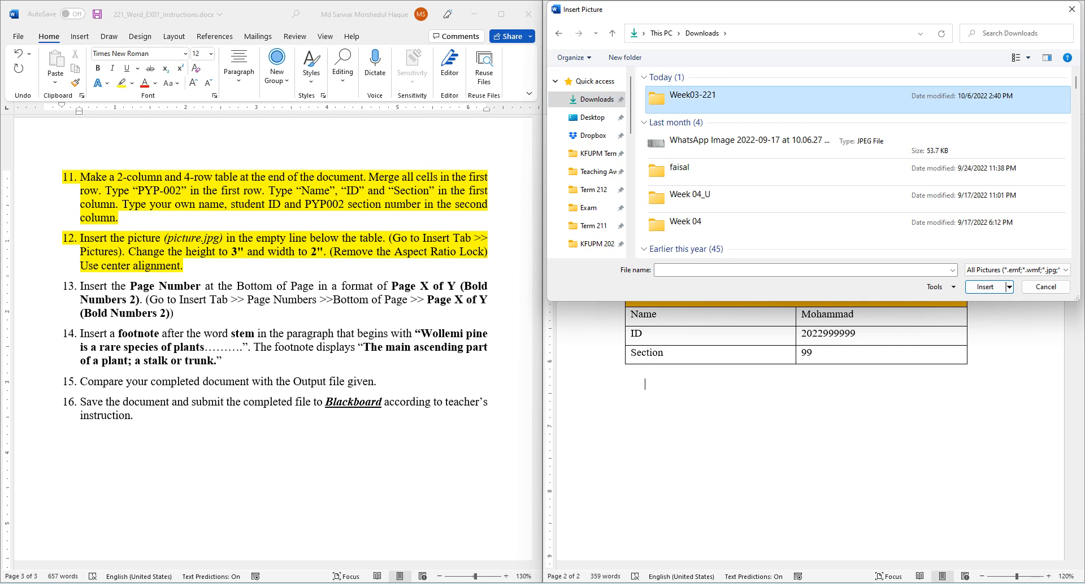
{"action": "double_click", "coordinate": [692, 94]}
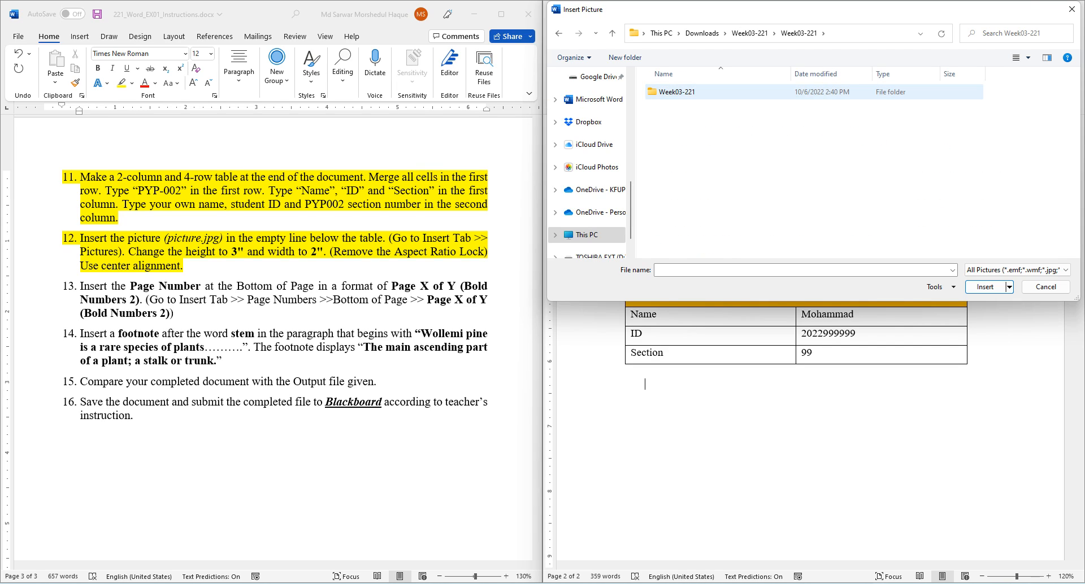
{"action": "double_click", "coordinate": [678, 92]}
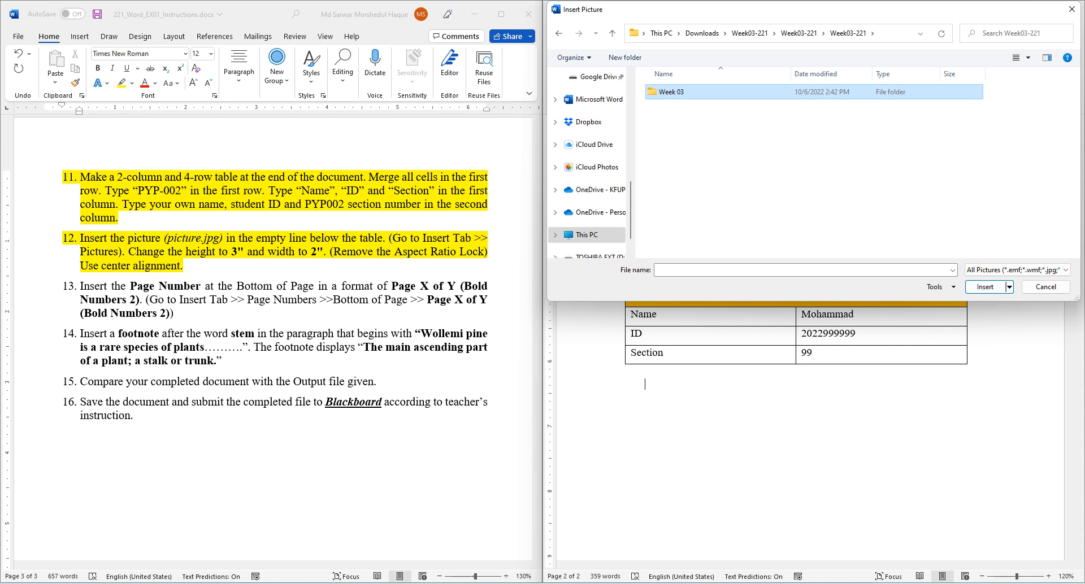
{"action": "double_click", "coordinate": [678, 93]}
{"action": "double_click", "coordinate": [675, 100]}
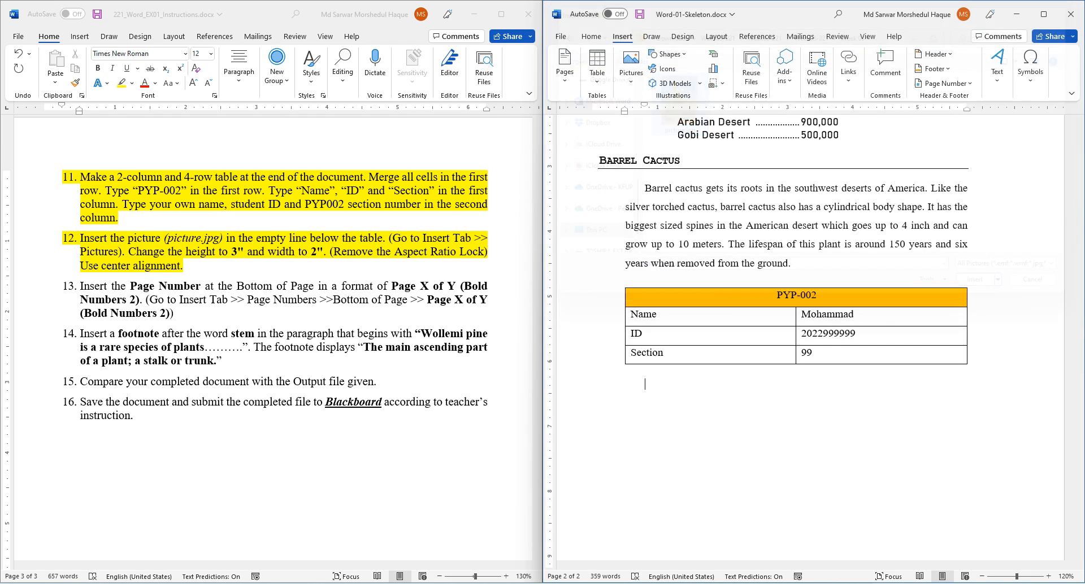
- Unlock the aspect ratio and resize the cactus picture to 3" tall by 2" wide
{"action": "scroll", "coordinate": [819, 339], "scroll_direction": "down", "scroll_amount": 3}
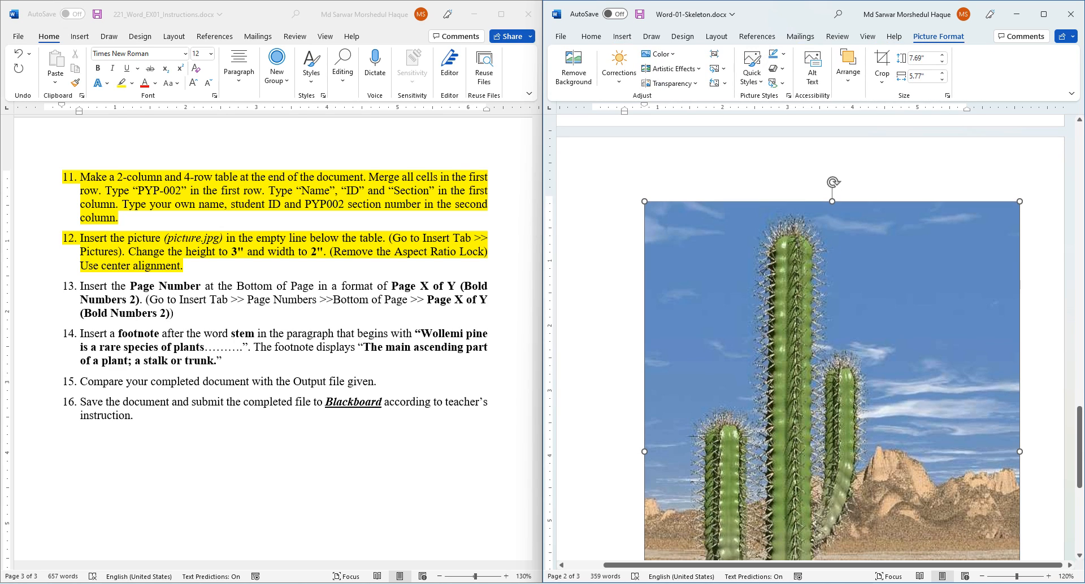
{"action": "scroll", "coordinate": [819, 339], "scroll_direction": "down", "scroll_amount": 1}
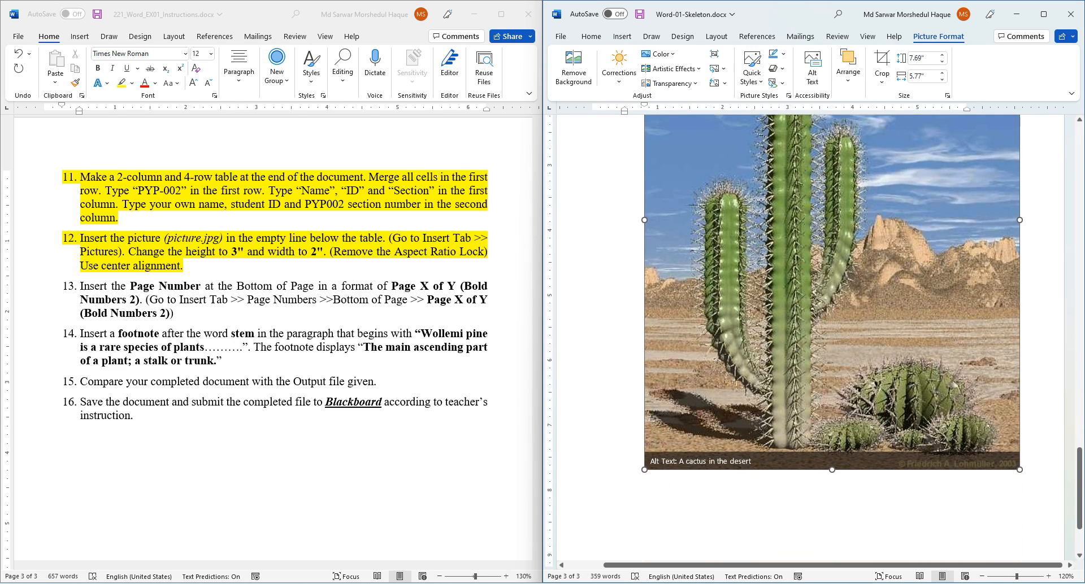
{"action": "right_click", "coordinate": [774, 240]}
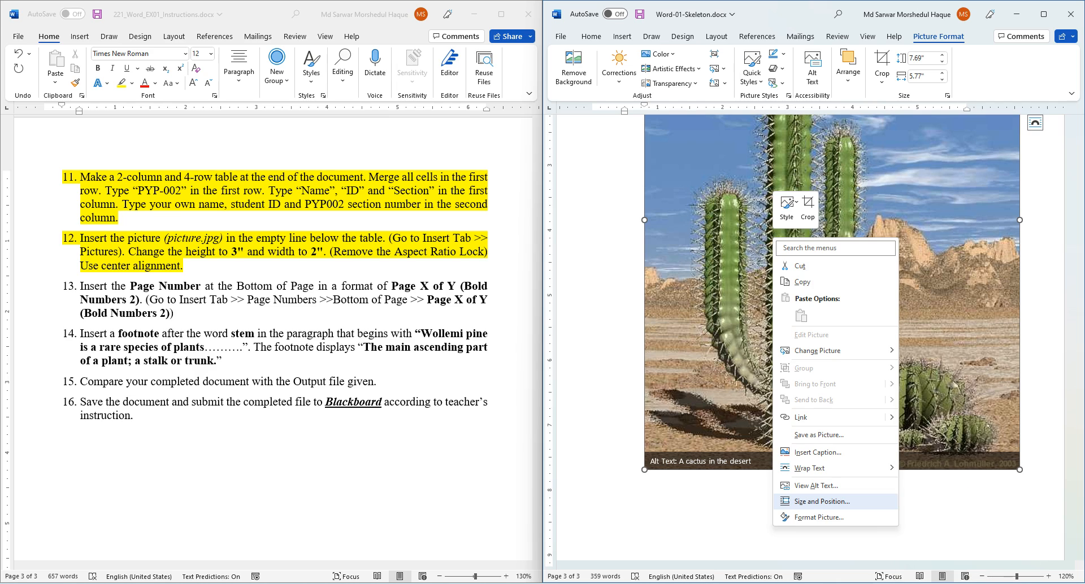
{"action": "left_click", "coordinate": [822, 501]}
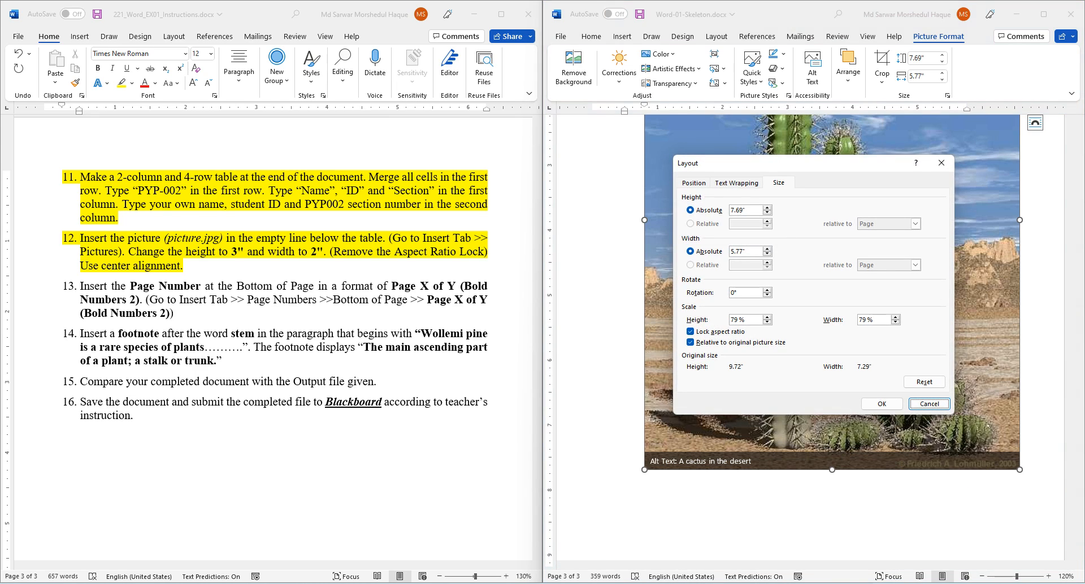
{"action": "left_click", "coordinate": [691, 332]}
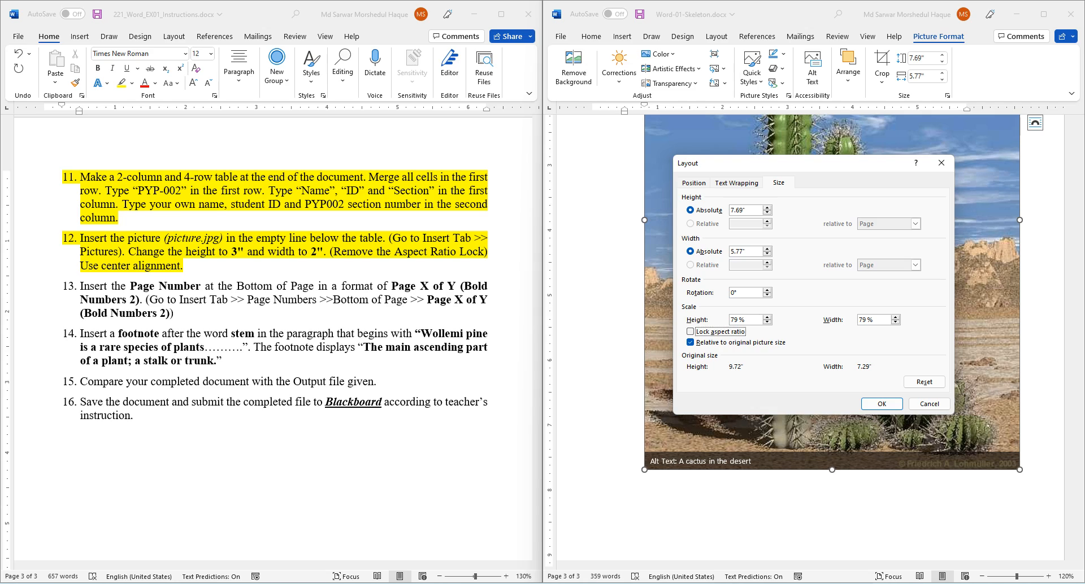
{"action": "double_click", "coordinate": [739, 210]}
{"action": "type", "text": "3"}
{"action": "key", "text": "Tab"}
{"action": "key", "text": "Tab"}
{"action": "type", "text": "2"}
{"action": "key", "text": "Tab"}
{"action": "left_click", "coordinate": [881, 403]}
- Centre the cactus picture on the page
{"action": "scroll", "coordinate": [810, 339], "scroll_direction": "up", "scroll_amount": 8}
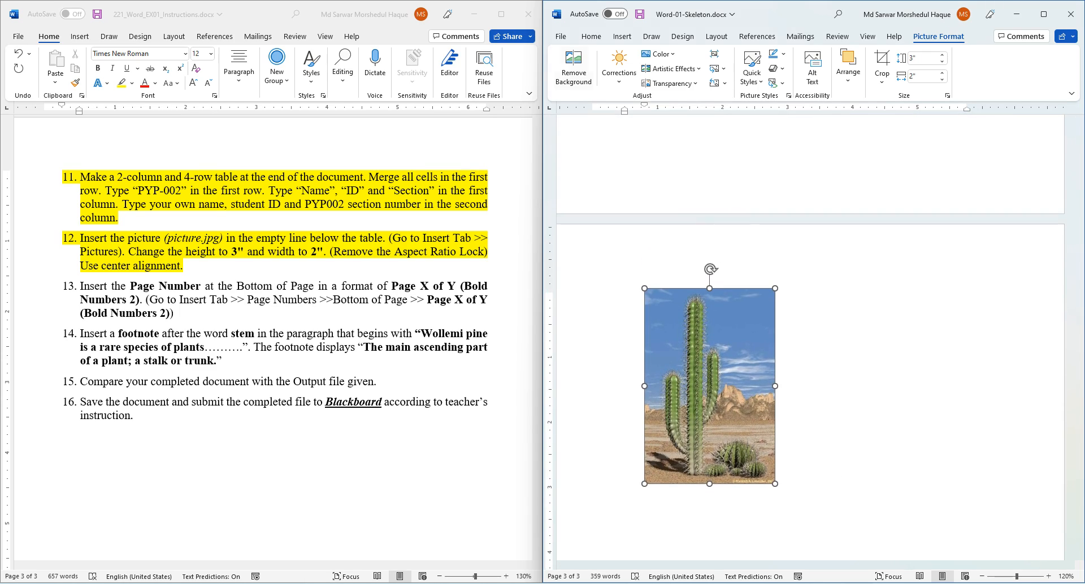
{"action": "left_click", "coordinate": [591, 36]}
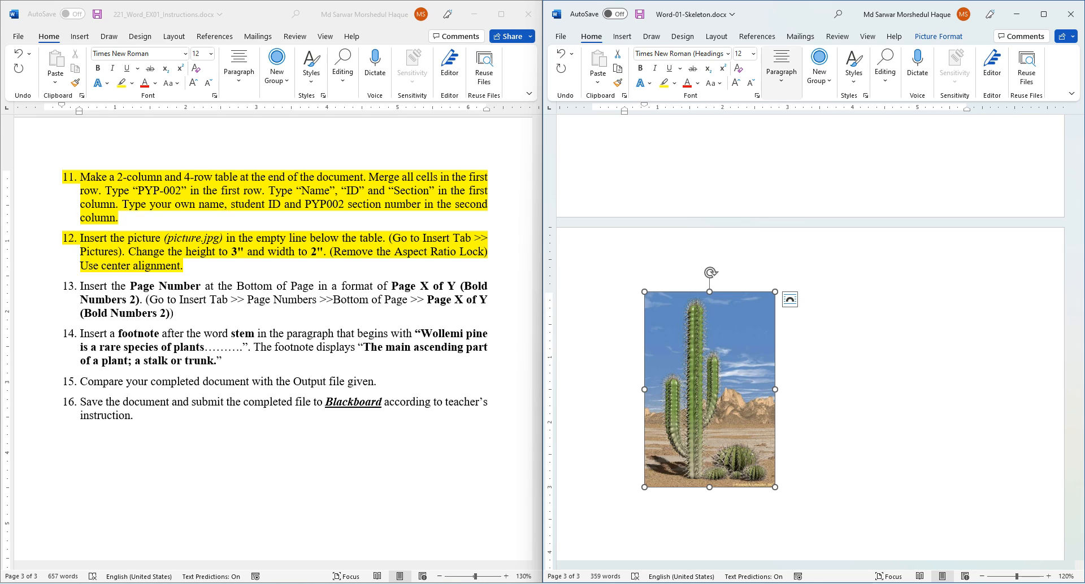
{"action": "left_click", "coordinate": [781, 71]}
{"action": "left_click", "coordinate": [786, 130]}
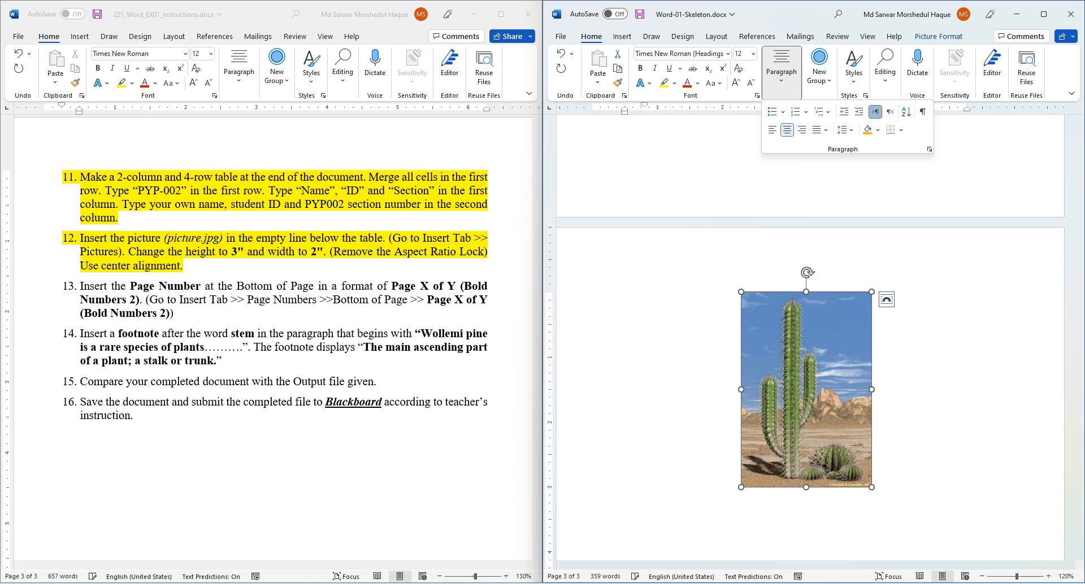
- Try moving the picture into the table's Section cell, then undo it
{"action": "scroll", "coordinate": [810, 339], "scroll_direction": "up", "scroll_amount": 8}
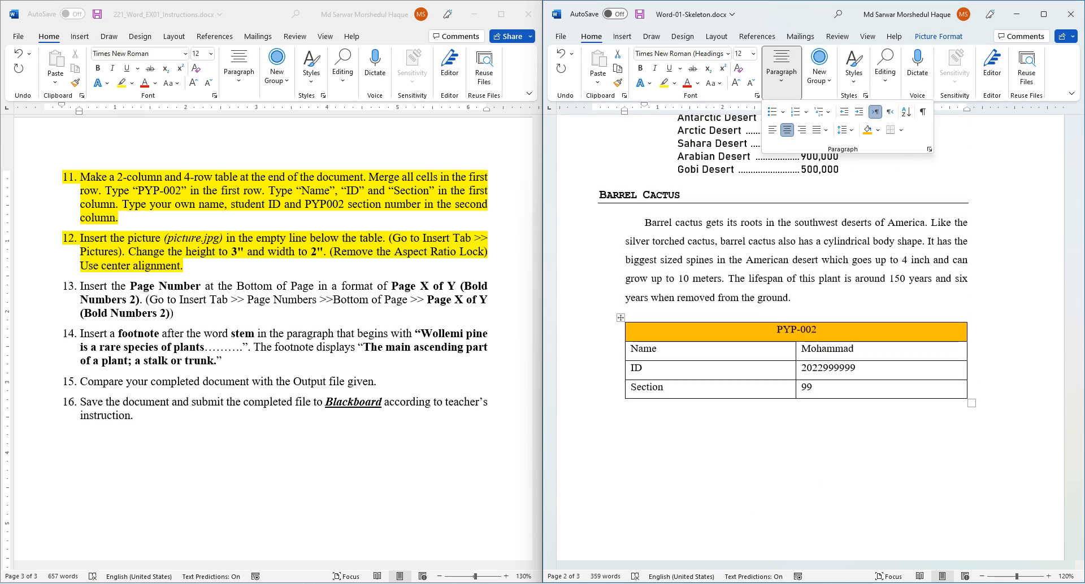
{"action": "scroll", "coordinate": [810, 339], "scroll_direction": "down", "scroll_amount": 4}
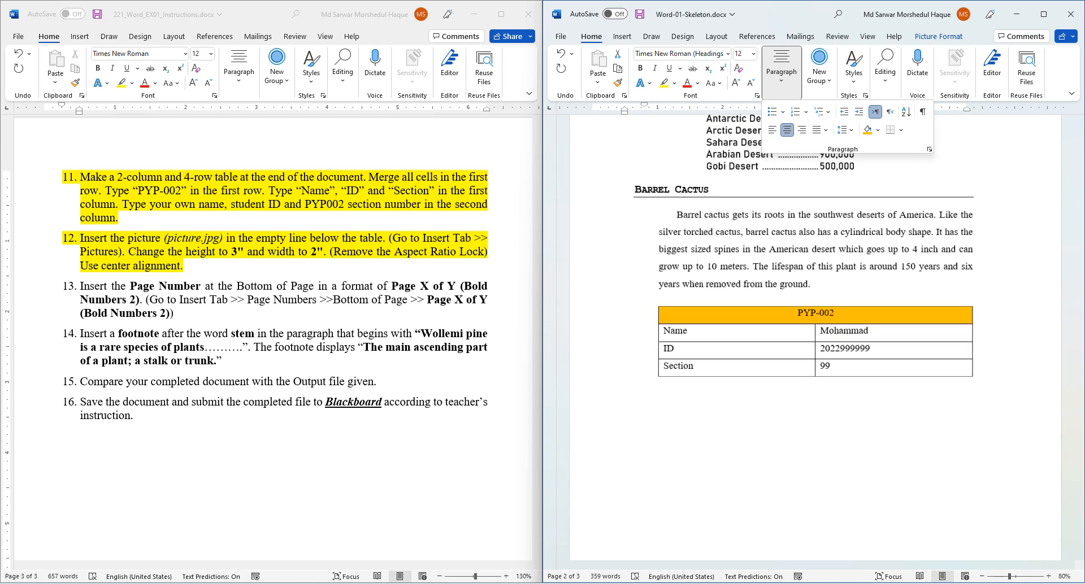
{"action": "left_click", "coordinate": [726, 301]}
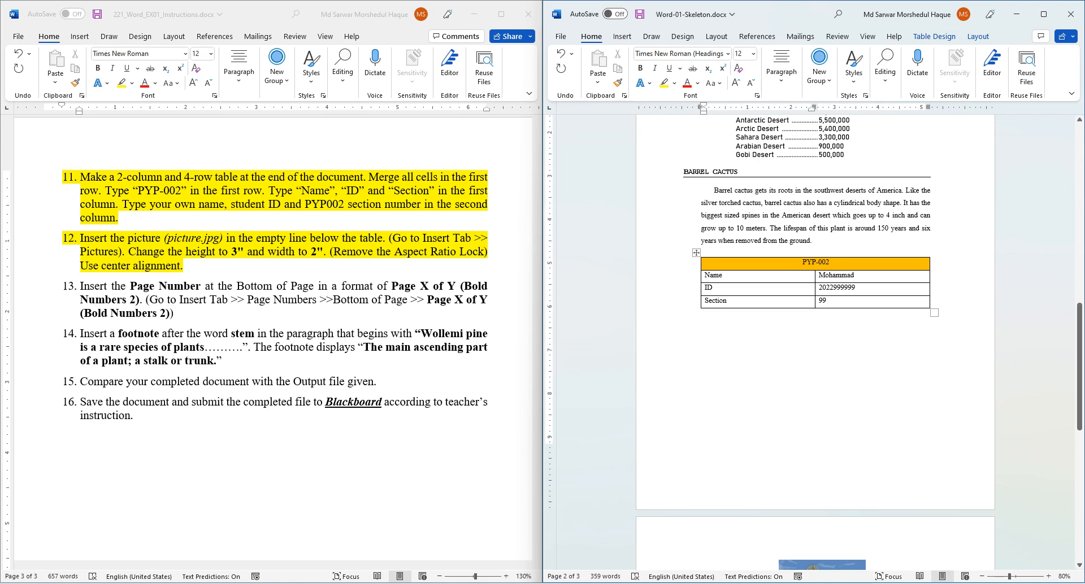
{"action": "scroll", "coordinate": [815, 339], "scroll_direction": "down", "scroll_amount": 3}
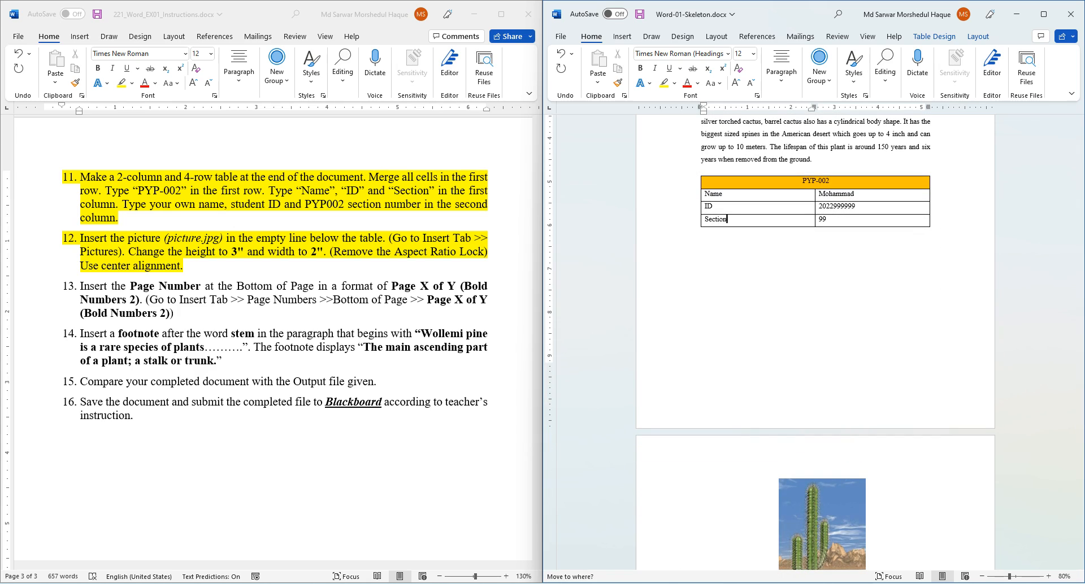
{"action": "key", "text": "Return"}
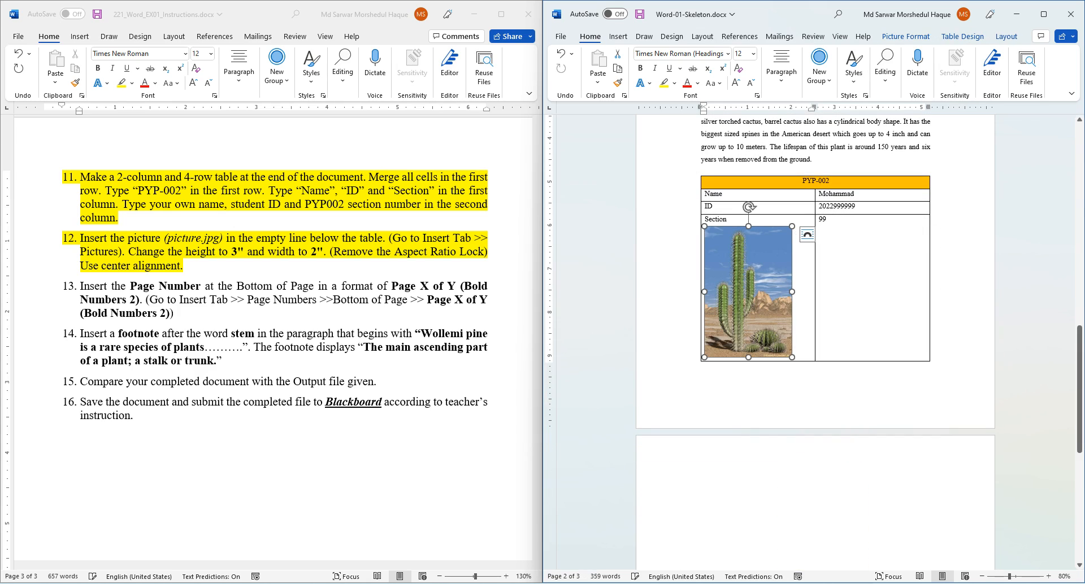
{"action": "key", "text": "ctrl+z"}
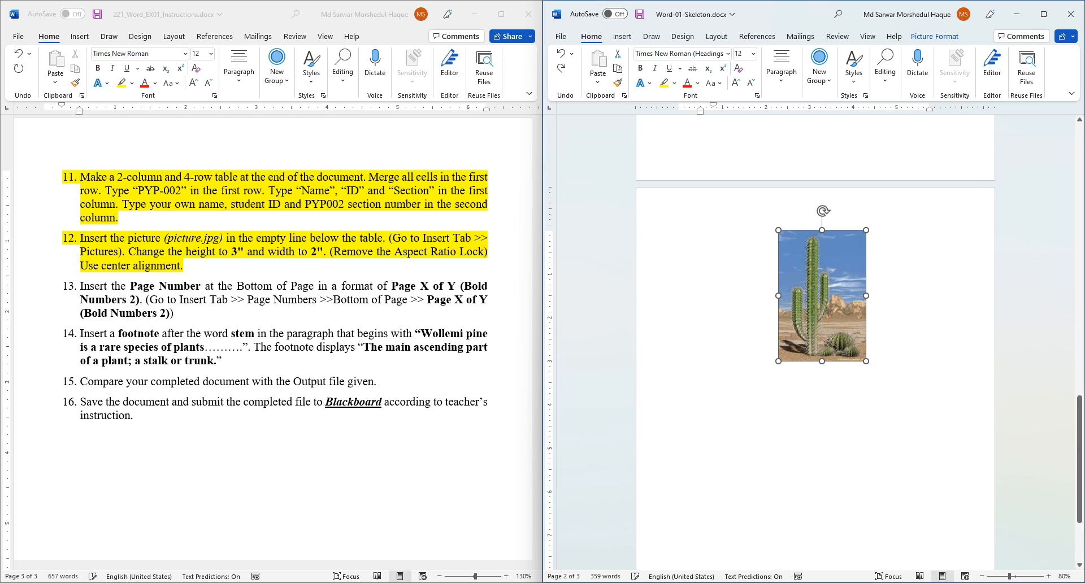
- Delete the blank line under the LIST OF DESERTS BY AREA heading
{"action": "scroll", "coordinate": [815, 339], "scroll_direction": "up", "scroll_amount": 9}
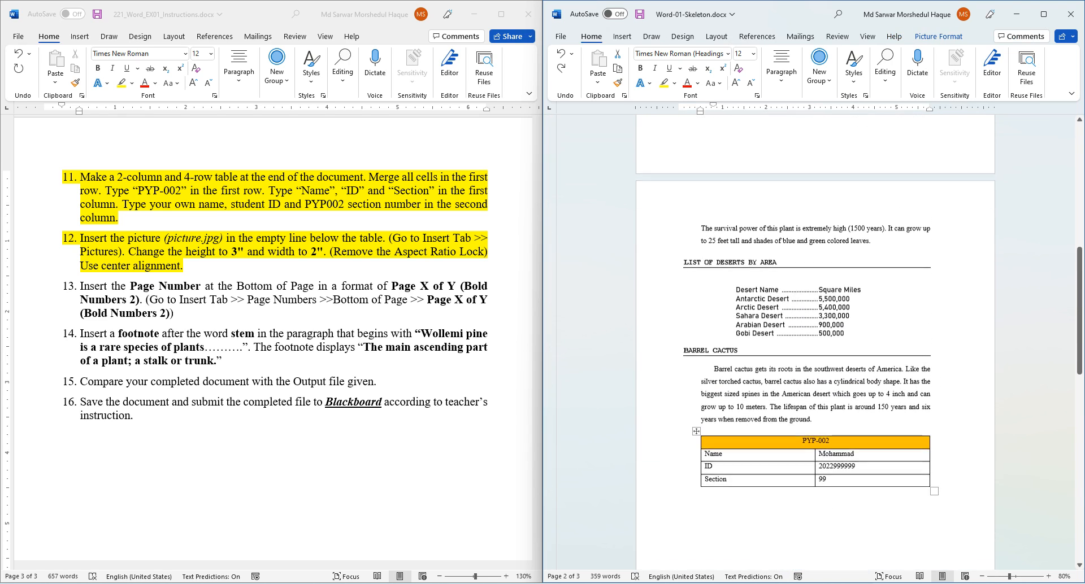
{"action": "left_click", "coordinate": [685, 302]}
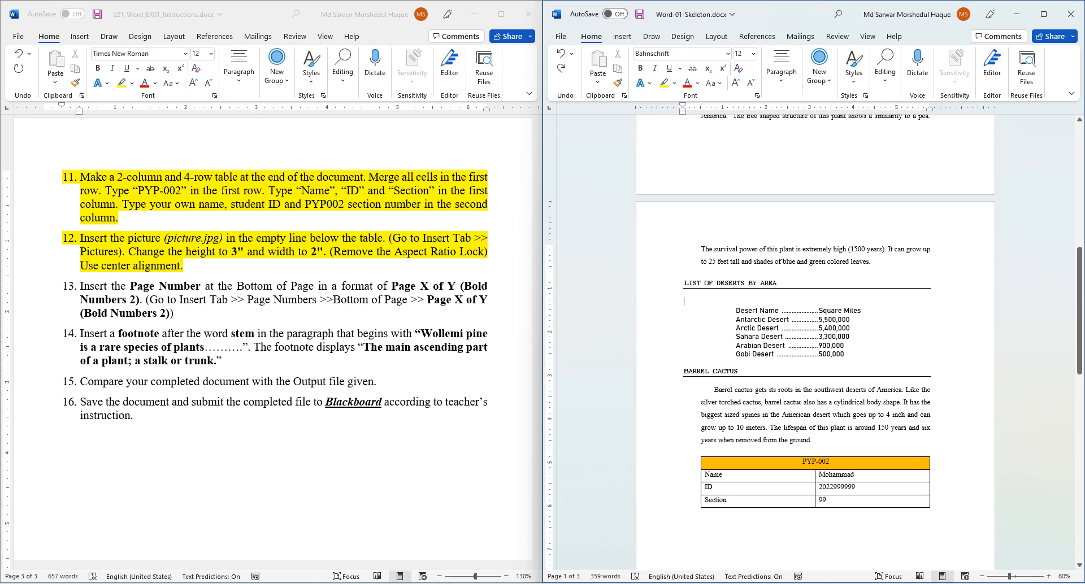
{"action": "key", "text": "Delete"}
{"action": "scroll", "coordinate": [815, 475], "scroll_direction": "down", "scroll_amount": 5}
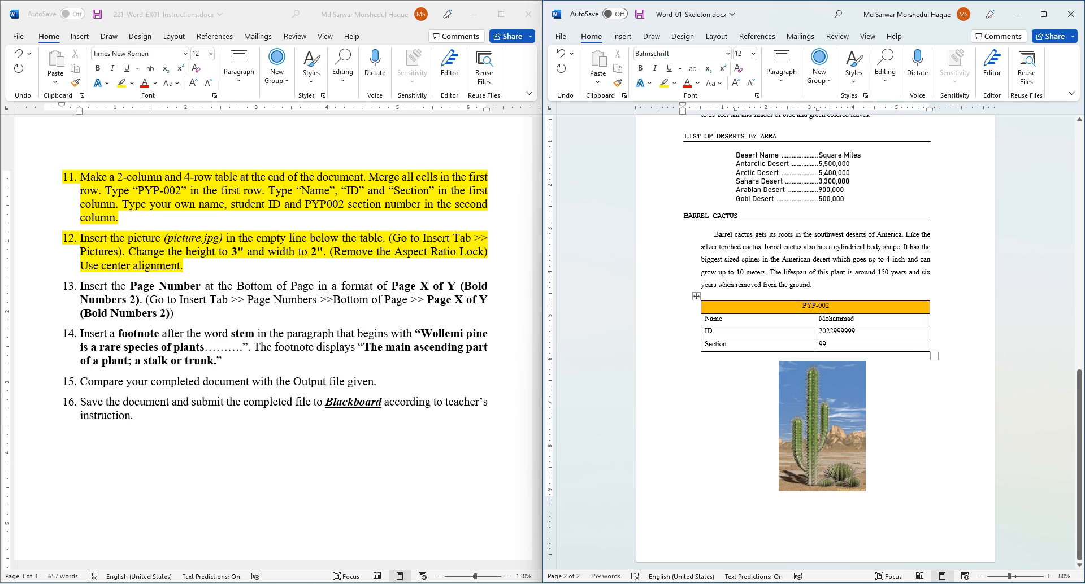
{"action": "left_click", "coordinate": [894, 429]}
{"action": "left_click", "coordinate": [184, 266]}
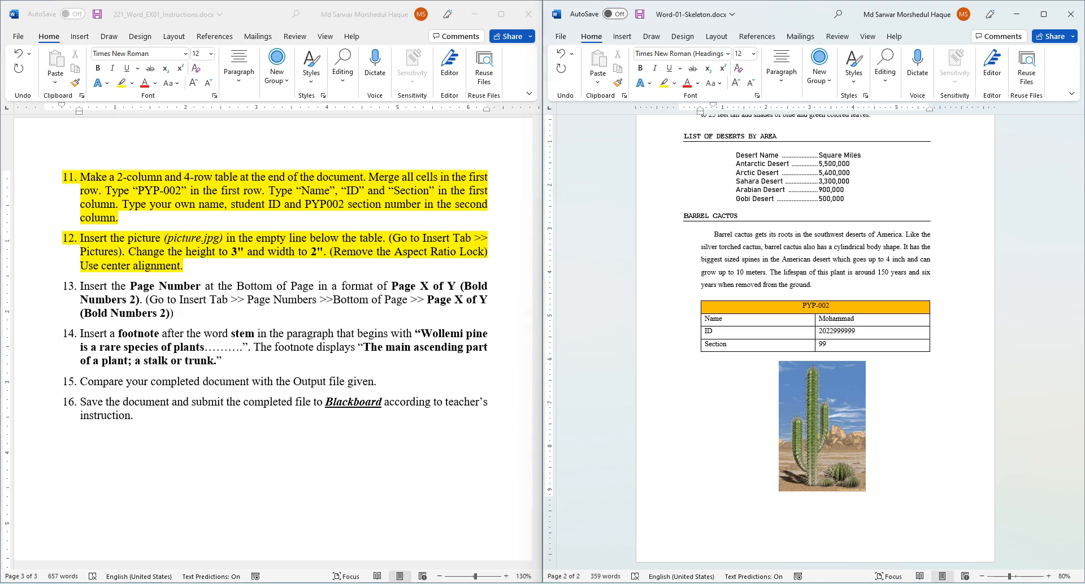
- Highlight instruction 13 in yellow in the instructions document
{"action": "triple_click", "coordinate": [121, 286]}
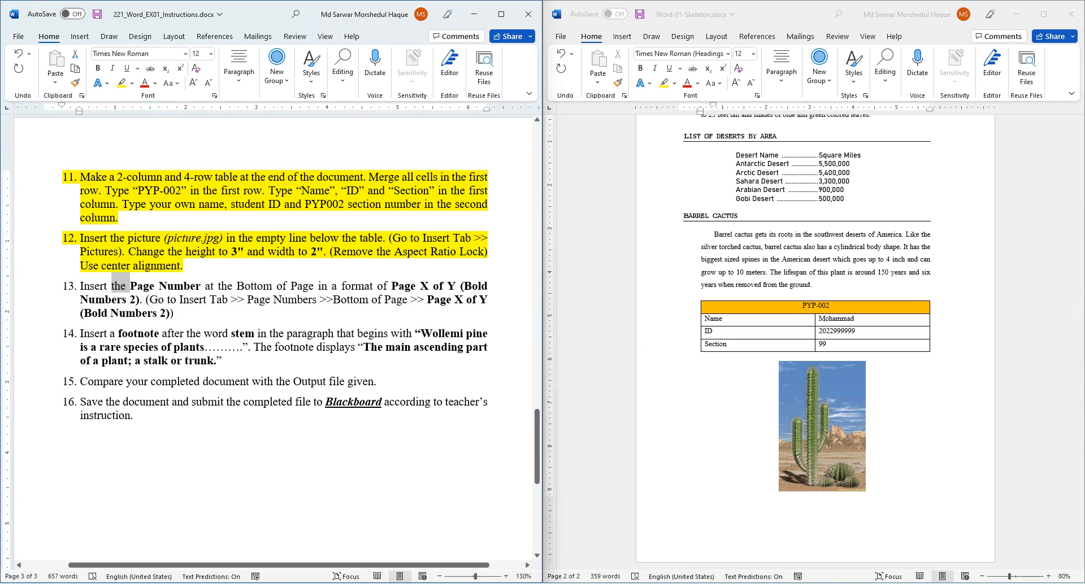
{"action": "triple_click", "coordinate": [120, 287]}
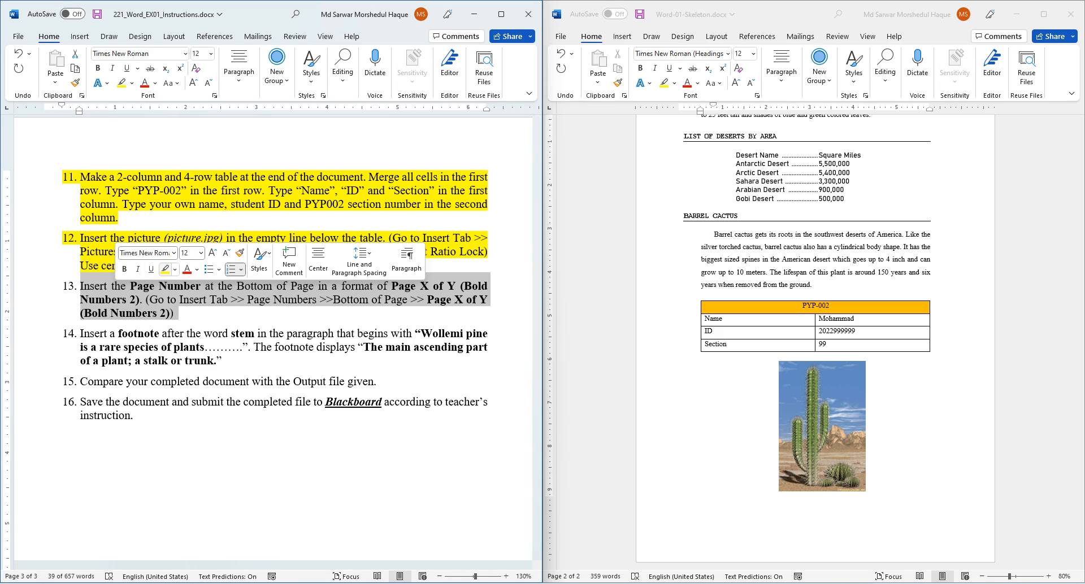
{"action": "left_click", "coordinate": [165, 269]}
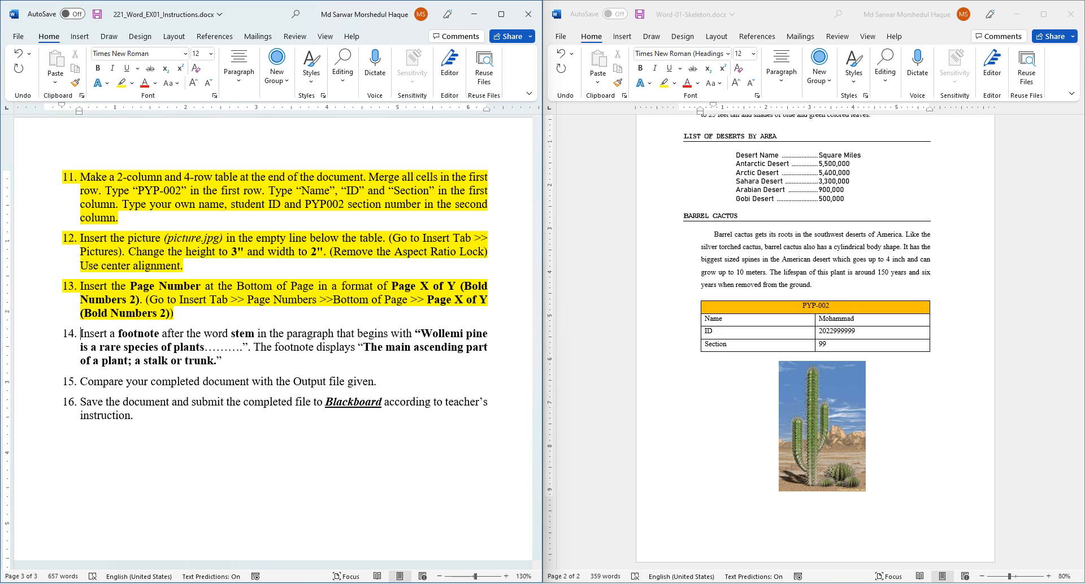
- Add Bold Numbers 2 'Page X of Y' numbering at the bottom of the Skeleton pages
{"action": "left_click", "coordinate": [622, 37]}
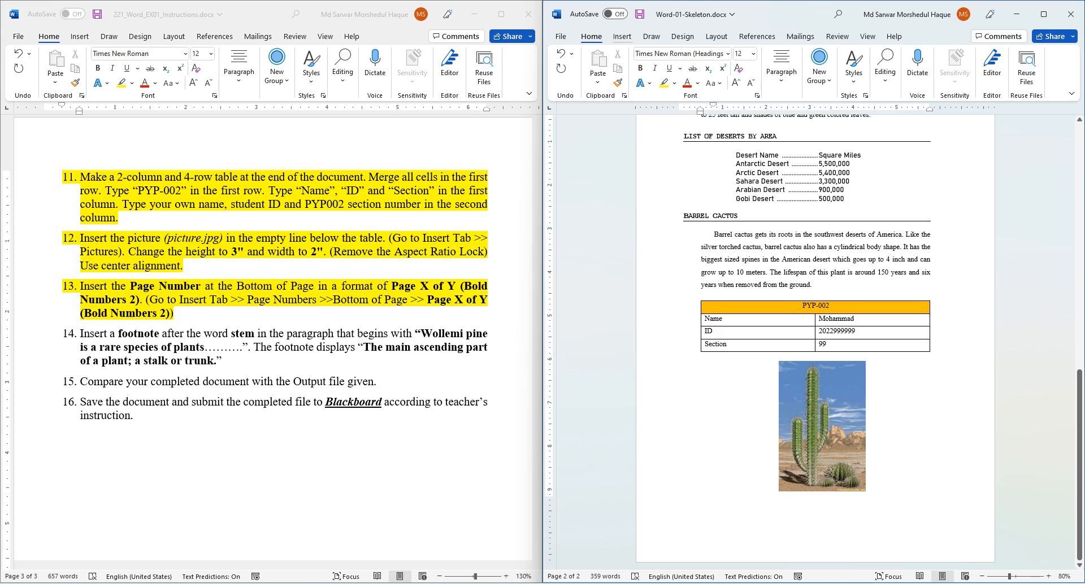
{"action": "left_click", "coordinate": [622, 37]}
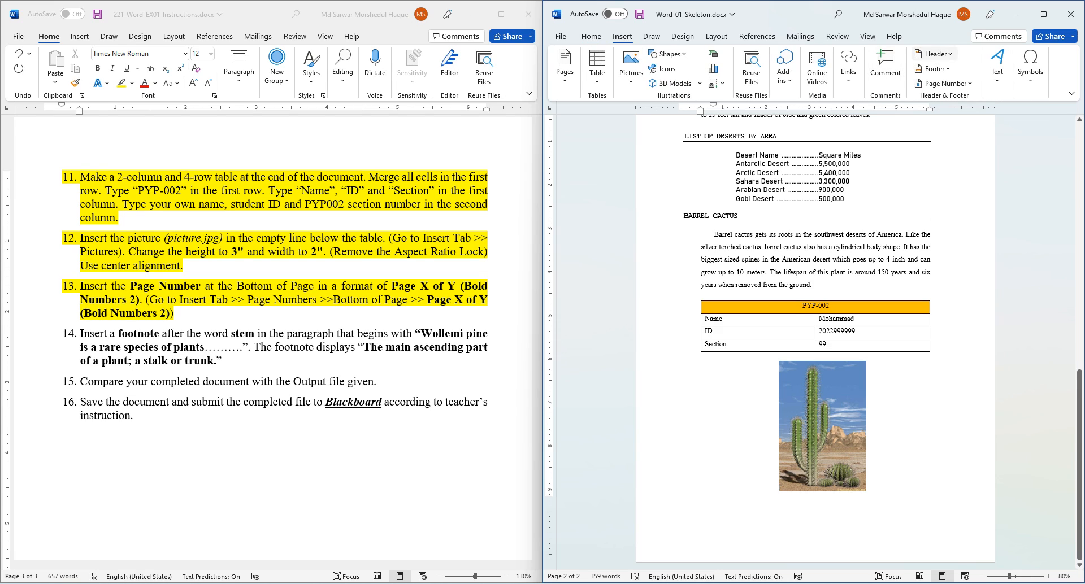
{"action": "left_click", "coordinate": [945, 83]}
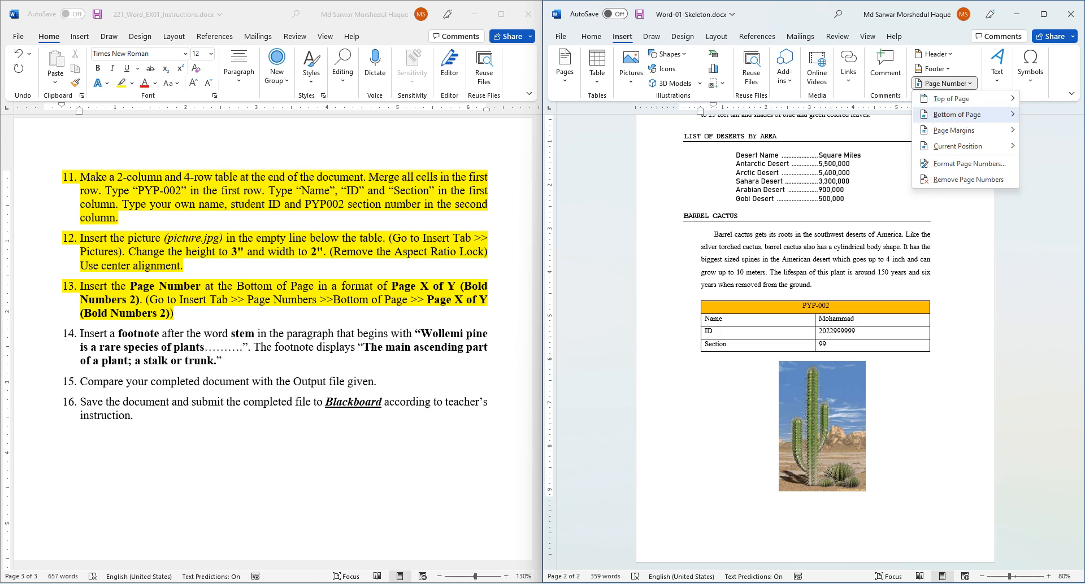
{"action": "mouse_move", "coordinate": [956, 114]}
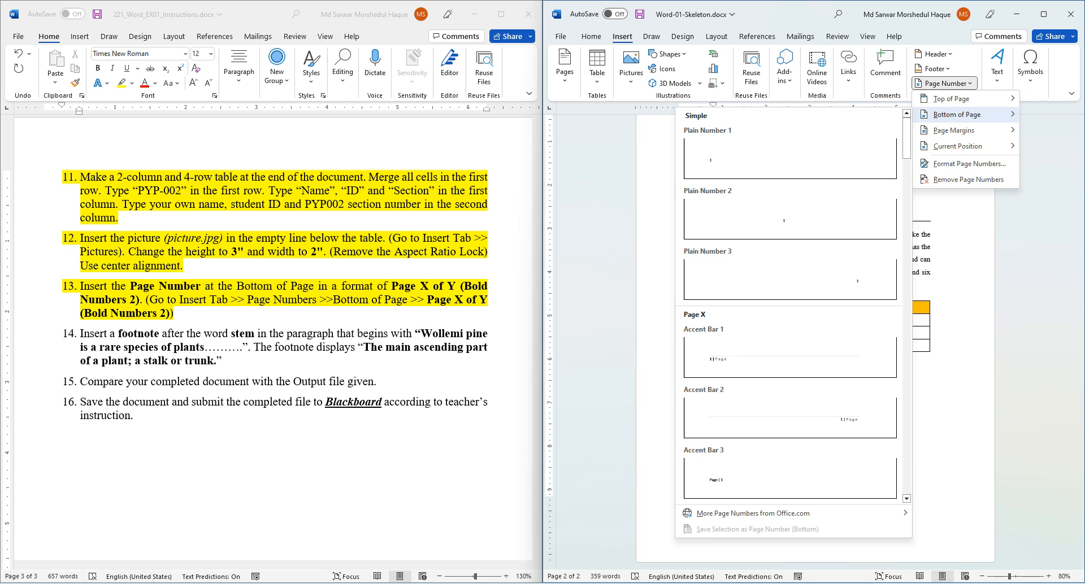
{"action": "scroll", "coordinate": [841, 234], "scroll_direction": "down", "scroll_amount": 10}
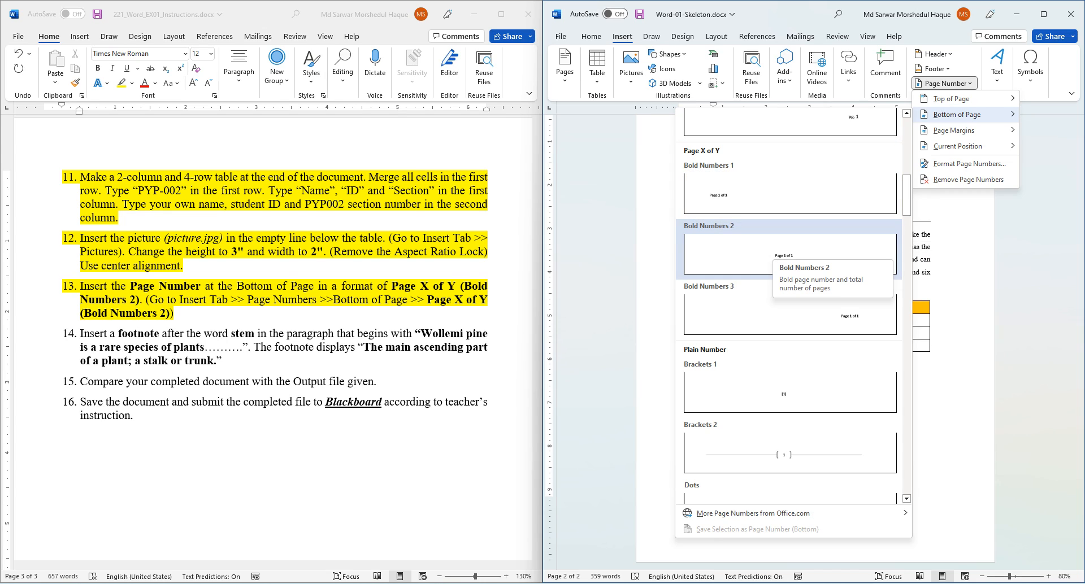
{"action": "left_click", "coordinate": [782, 251]}
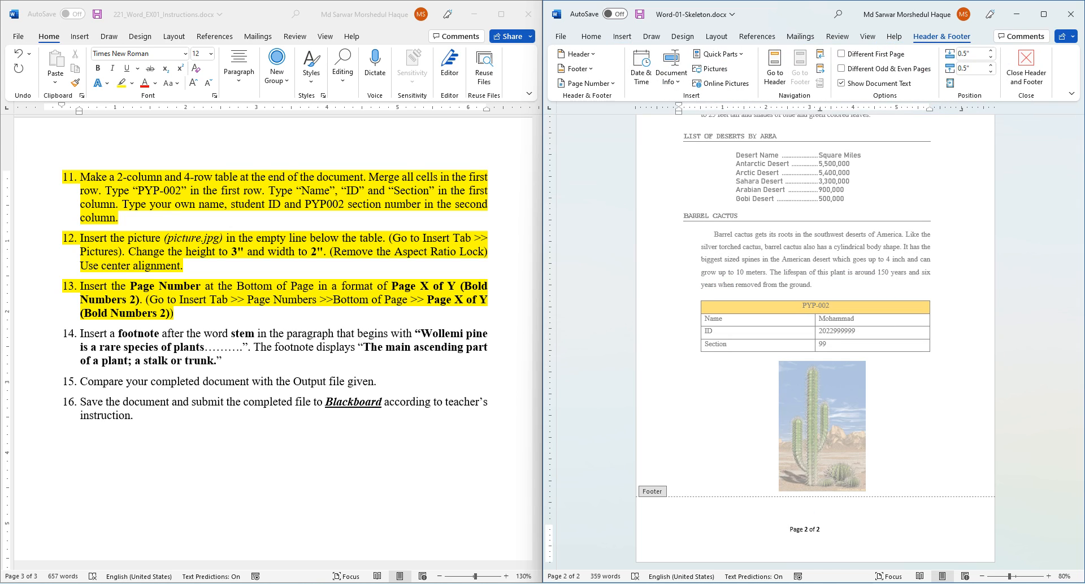
{"action": "left_click", "coordinate": [140, 335]}
- Highlight instruction 14 in yellow and copy its footnote wording
{"action": "triple_click", "coordinate": [140, 334]}
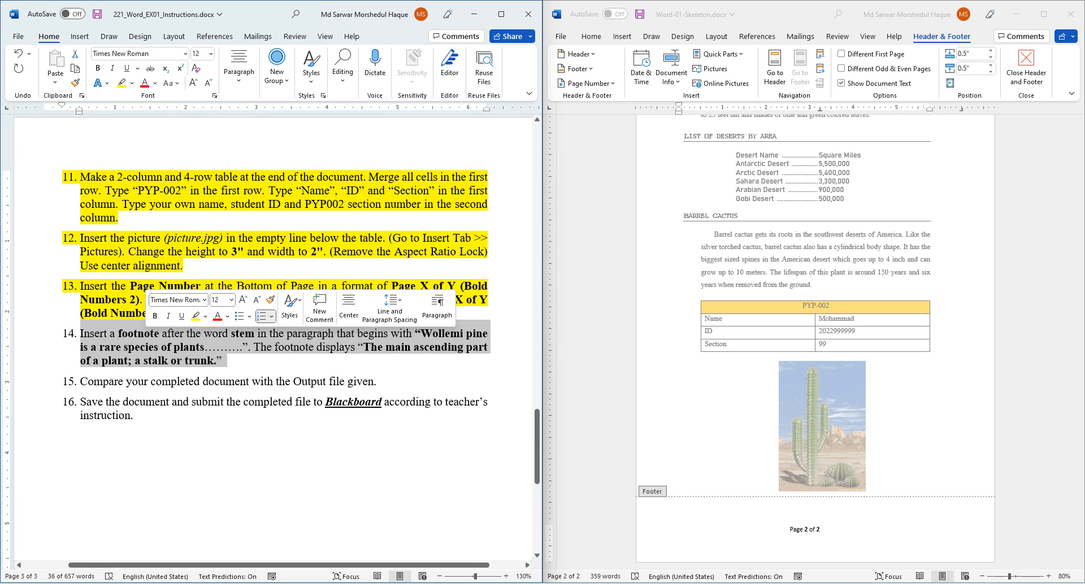
{"action": "left_click", "coordinate": [195, 316]}
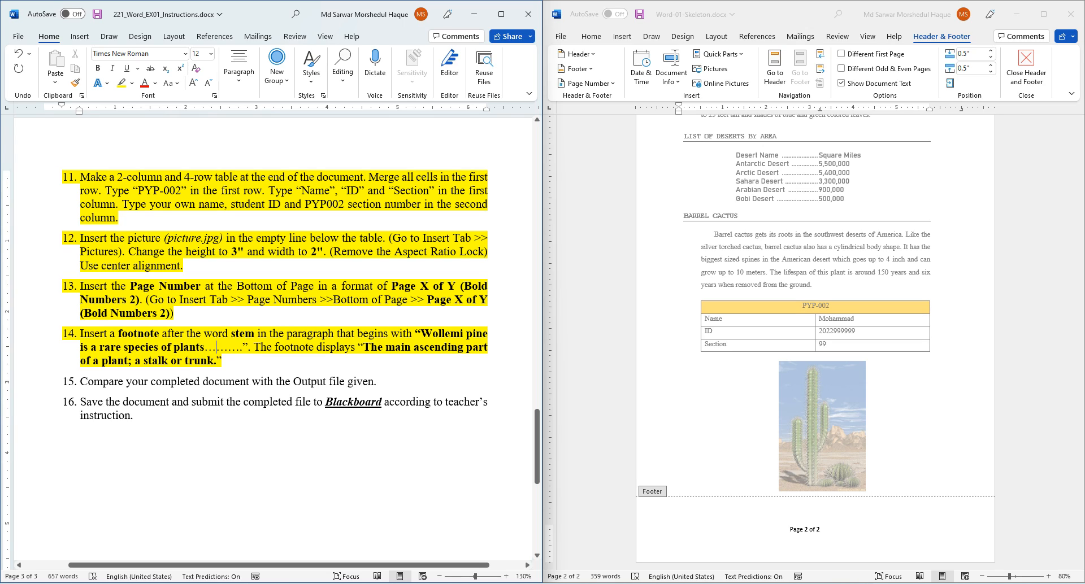
{"action": "left_click_drag", "start_coordinate": [363, 346], "coordinate": [217, 361]}
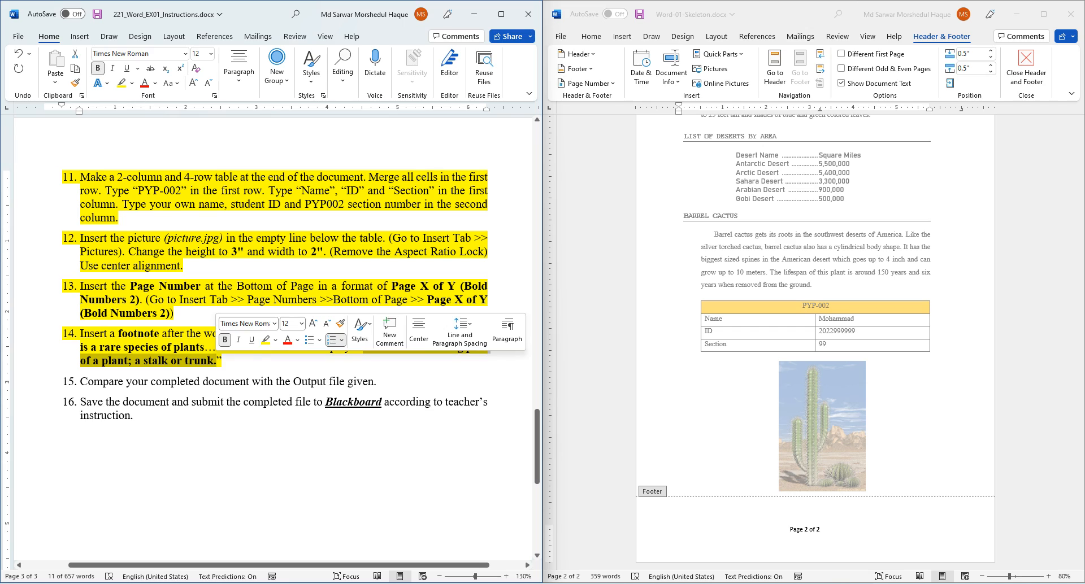
{"action": "key", "text": "ctrl+c"}
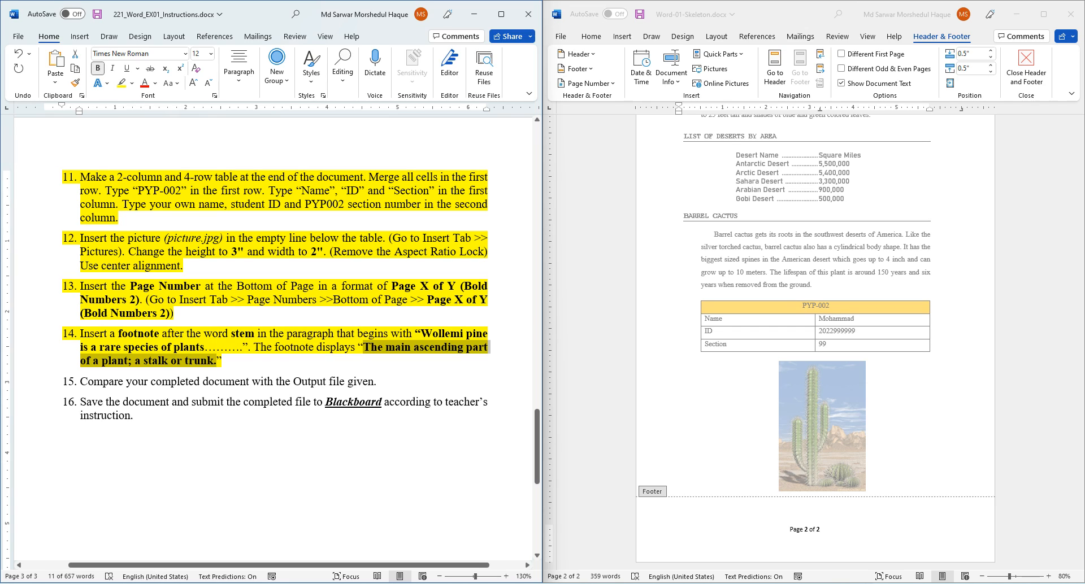
{"action": "left_click", "coordinate": [245, 333]}
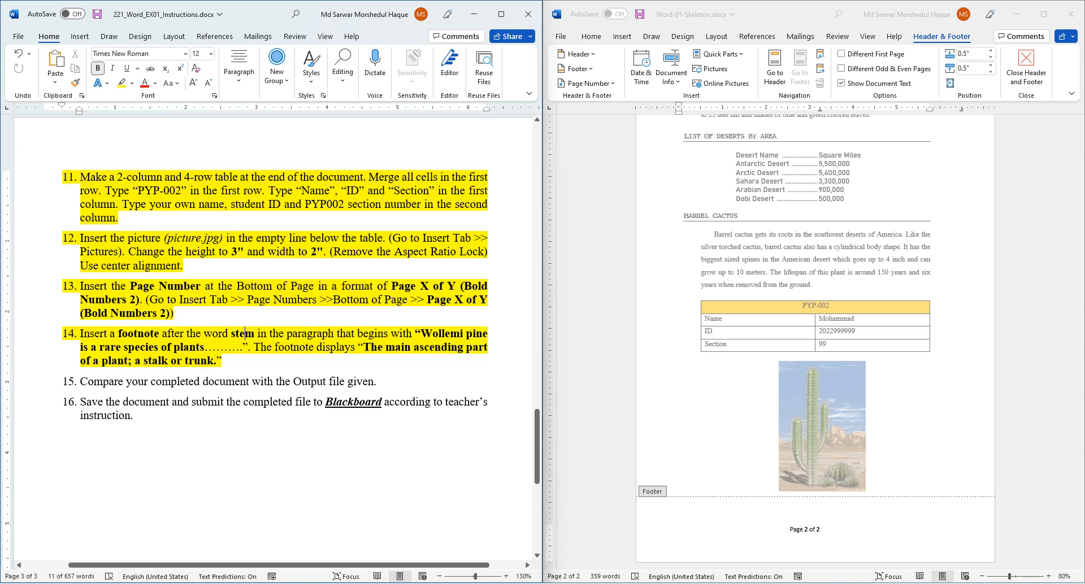
- Leave footer editing and return to the Skeleton document body
{"action": "double_click", "coordinate": [776, 259]}
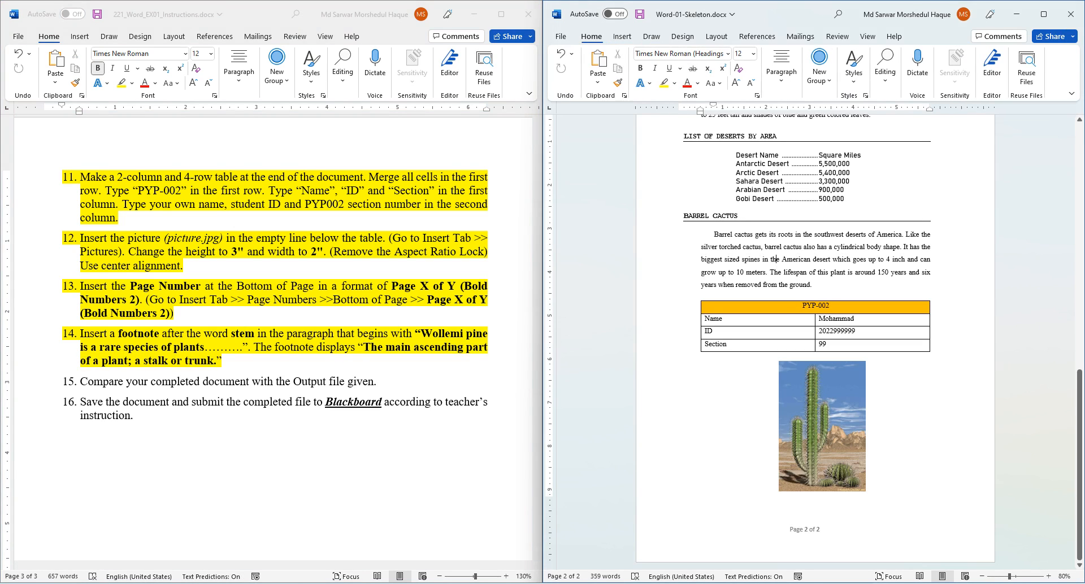
{"action": "scroll", "coordinate": [815, 342], "scroll_direction": "up", "scroll_amount": 8}
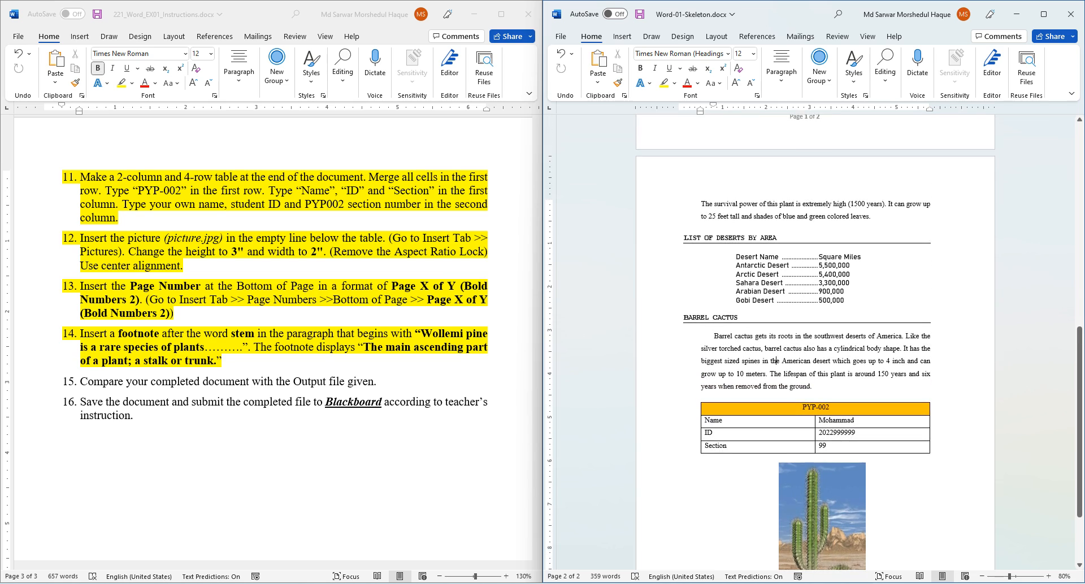
{"action": "scroll", "coordinate": [776, 502], "scroll_direction": "up", "scroll_amount": 3}
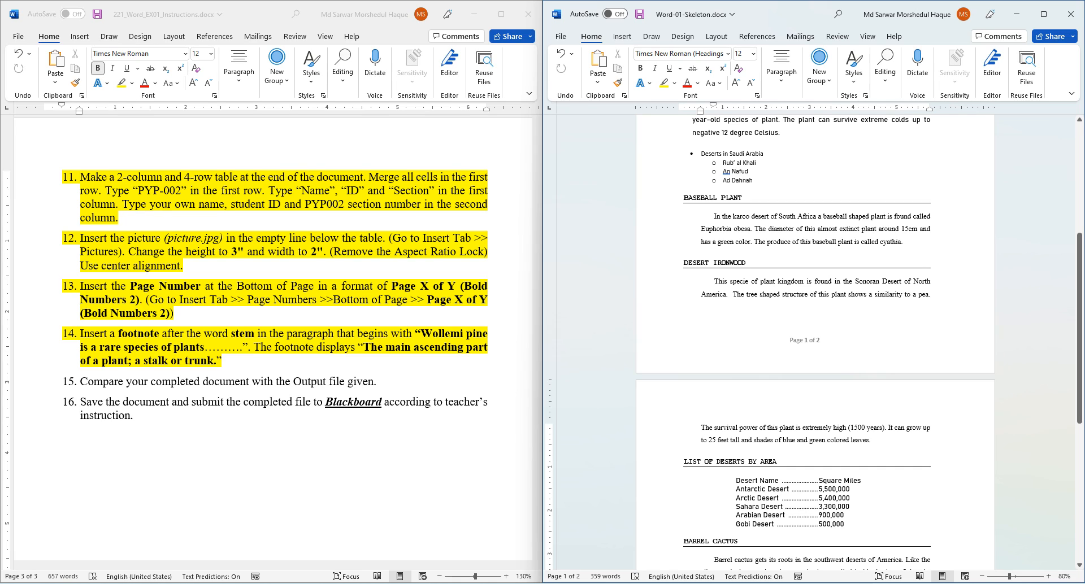
{"action": "scroll", "coordinate": [815, 342], "scroll_direction": "up", "scroll_amount": 4}
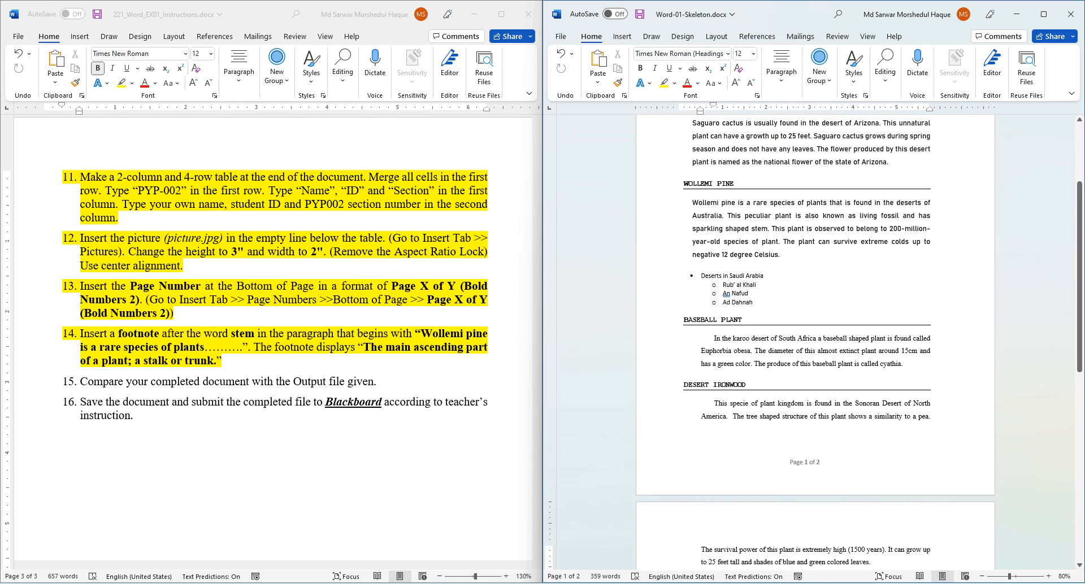
- Search the Skeleton document for 'stem'
{"action": "key", "text": "ctrl+f"}
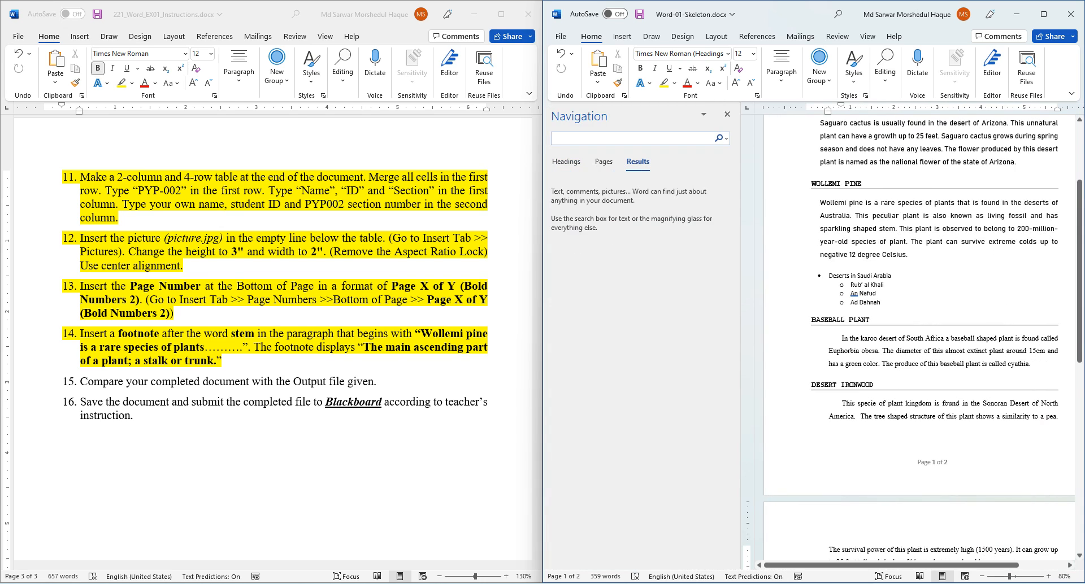
{"action": "type", "text": "stem"}
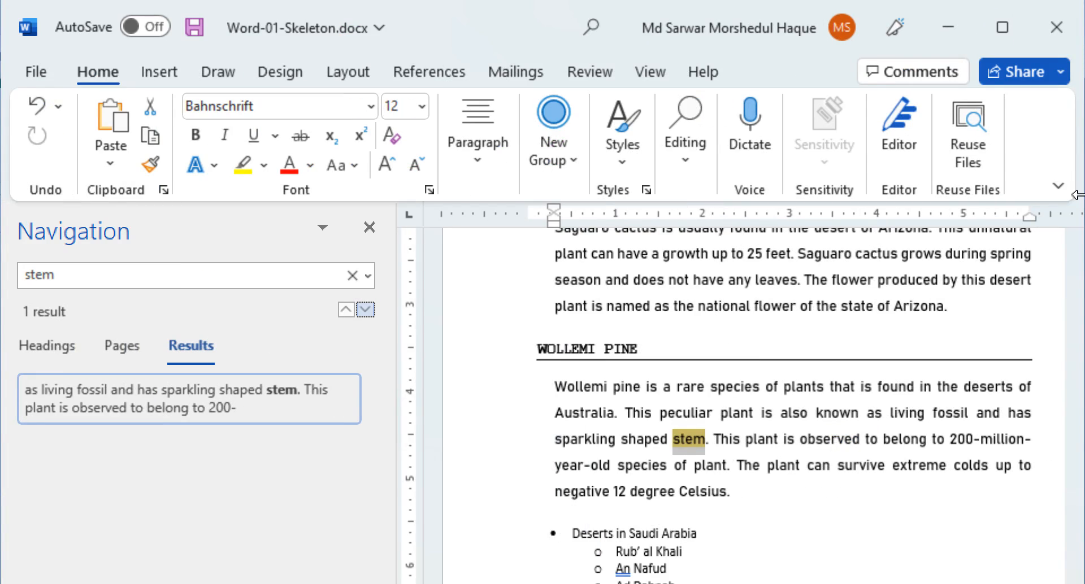
{"action": "left_click", "coordinate": [903, 148]}
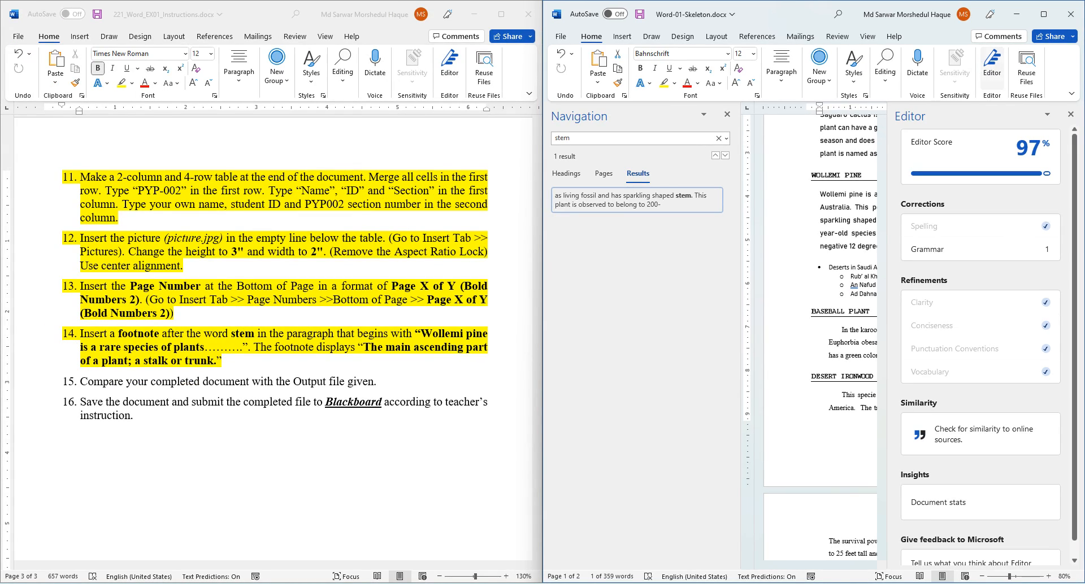
{"action": "left_click", "coordinate": [885, 67]}
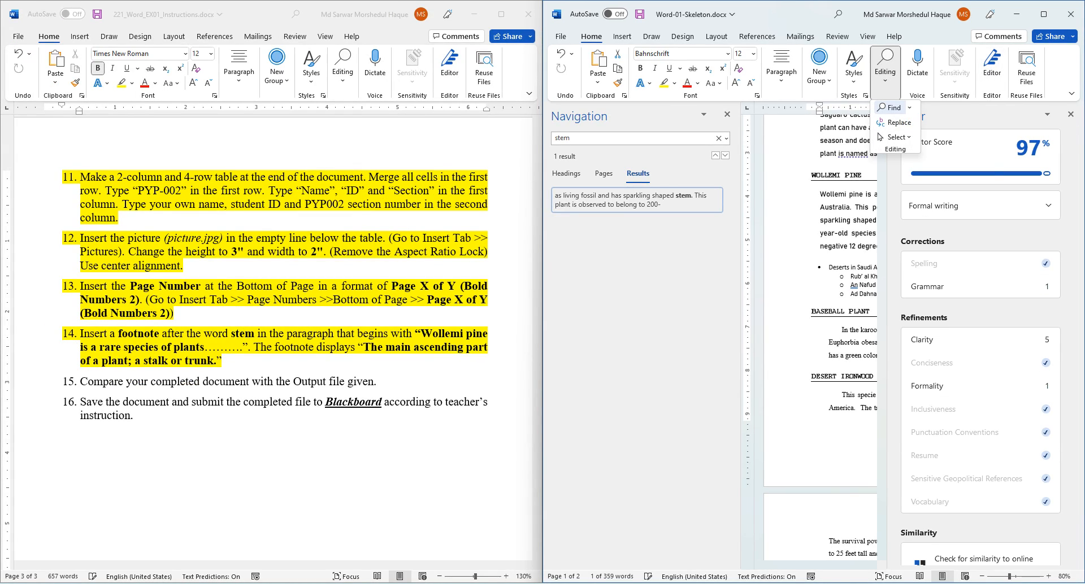
{"action": "left_click", "coordinate": [1070, 114]}
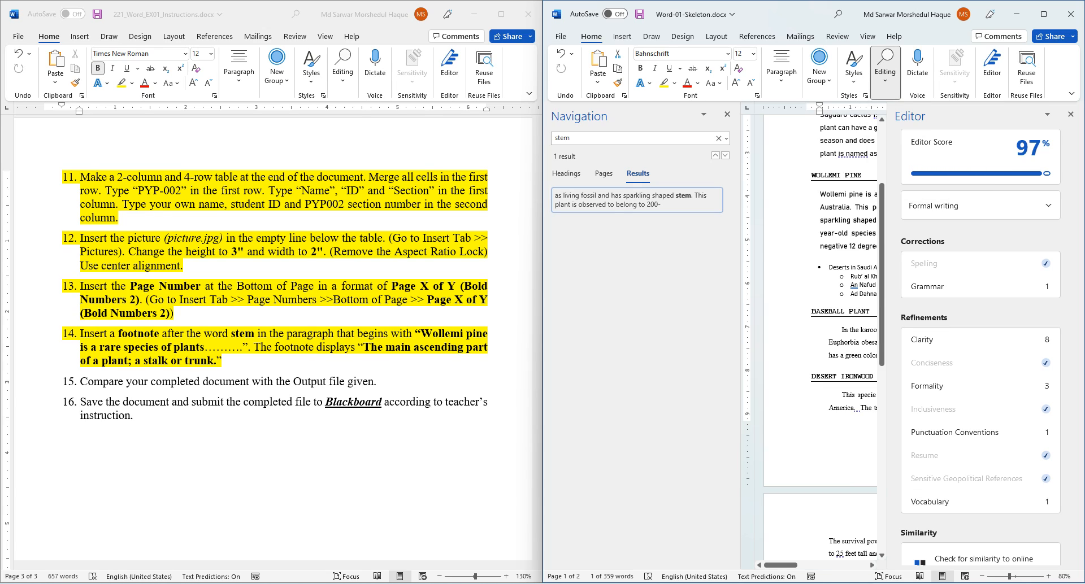
{"action": "left_click", "coordinate": [1070, 114]}
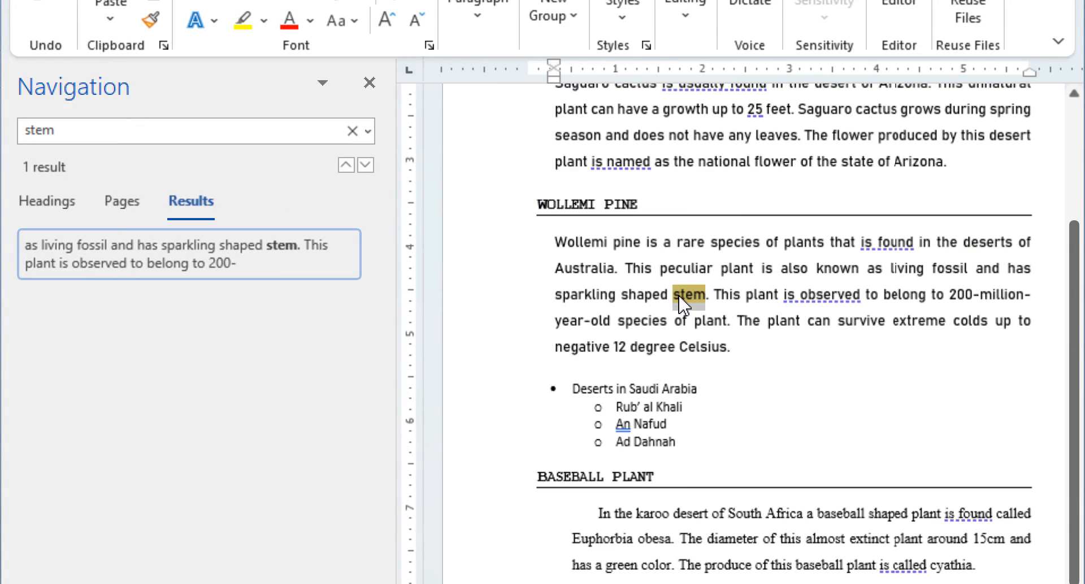
- Place the insertion point right after 'stem' and close the search pane
{"action": "left_click", "coordinate": [706, 298]}
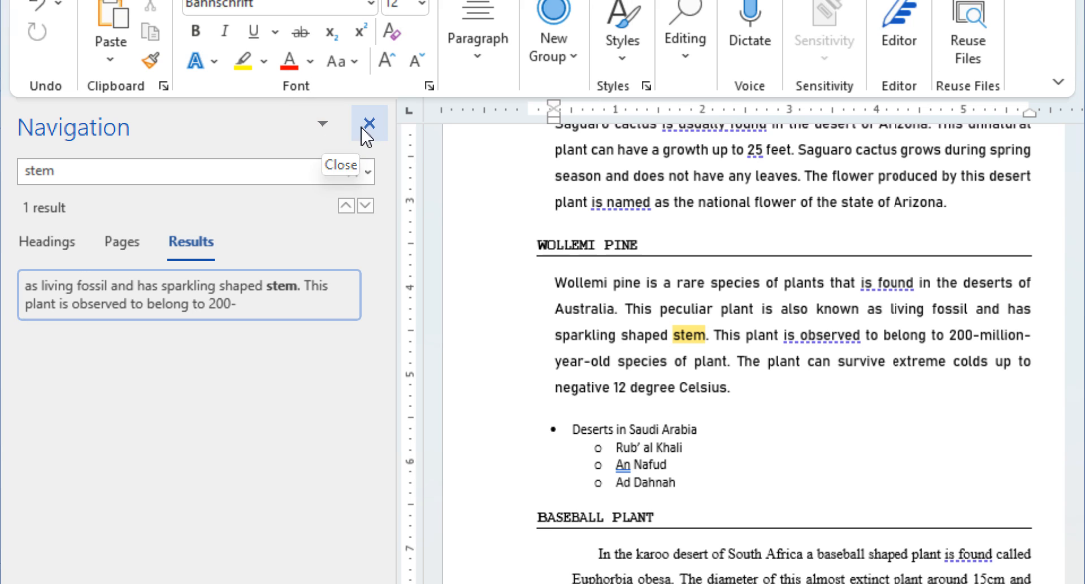
{"action": "left_click", "coordinate": [369, 83]}
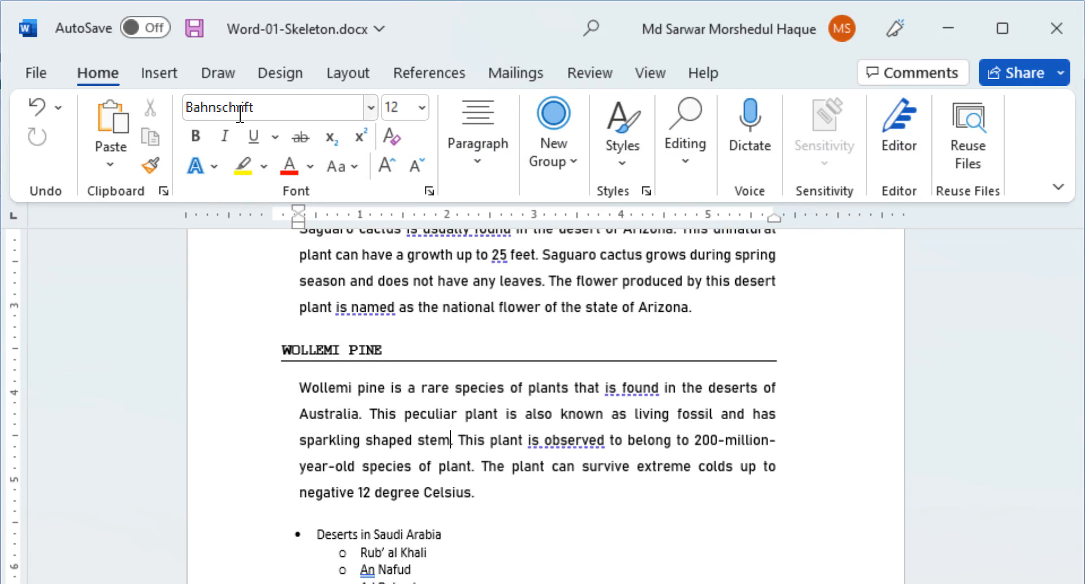
{"action": "left_click", "coordinate": [433, 80]}
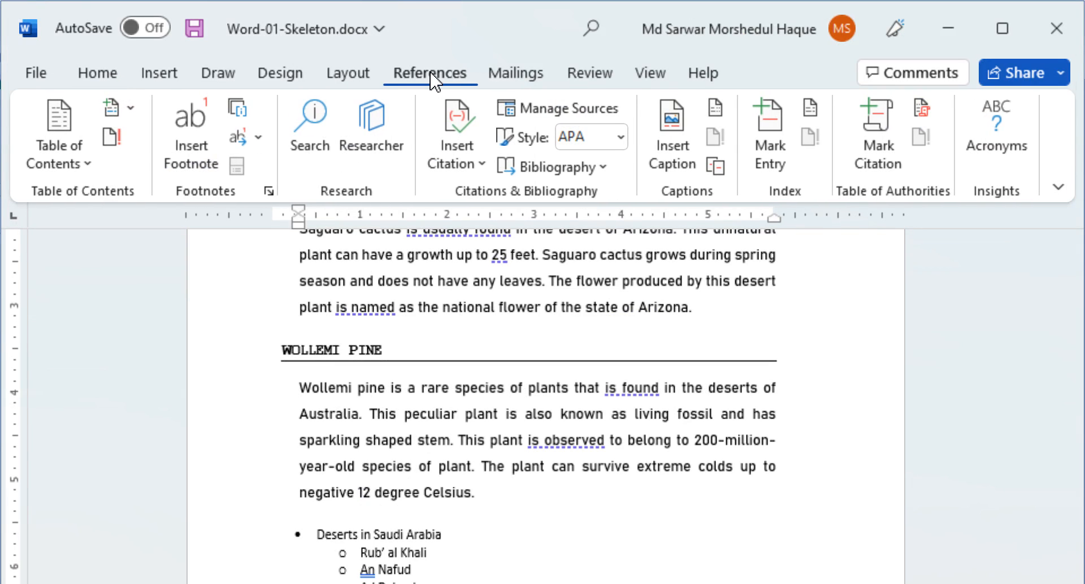
- Footnote 'stem' with 'The main ascending part of a plant; a stalk or trunk.' as plain text
{"action": "left_click", "coordinate": [191, 136]}
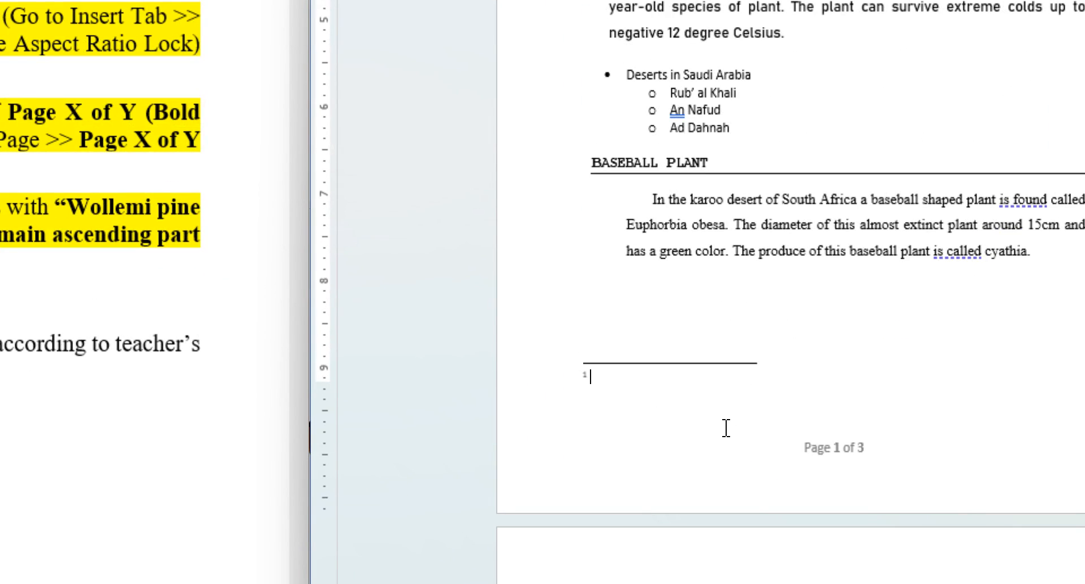
{"action": "type", "text": "The main ascending part of a plant; a stalk or trunk."}
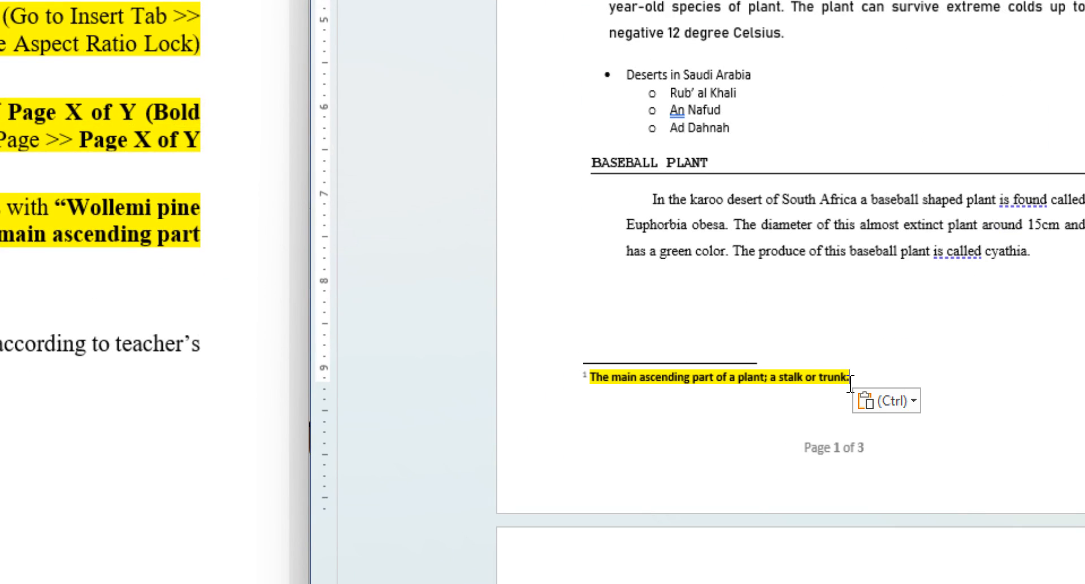
{"action": "left_click", "coordinate": [898, 401]}
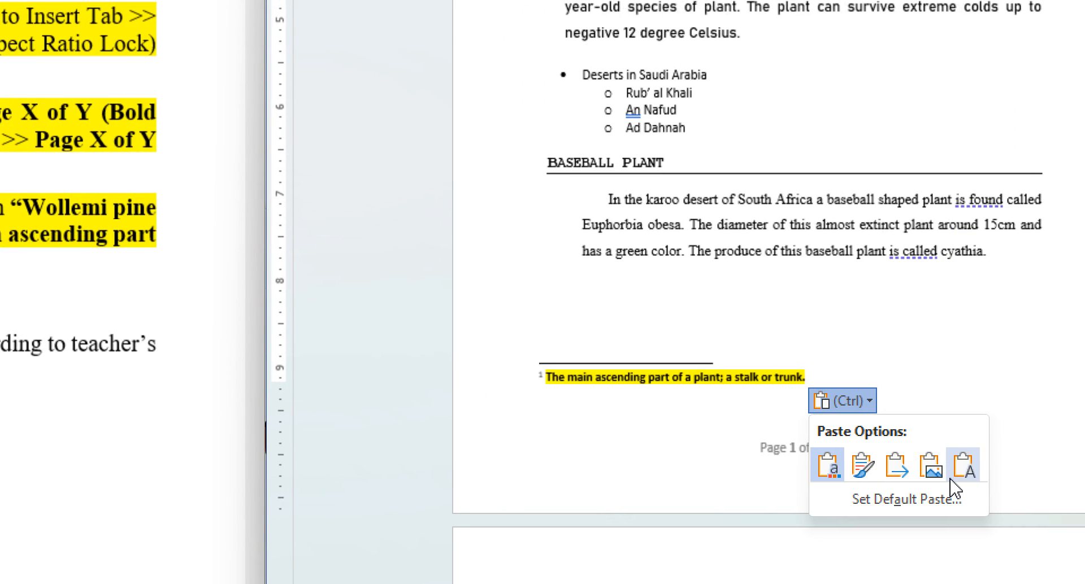
{"action": "left_click", "coordinate": [951, 483]}
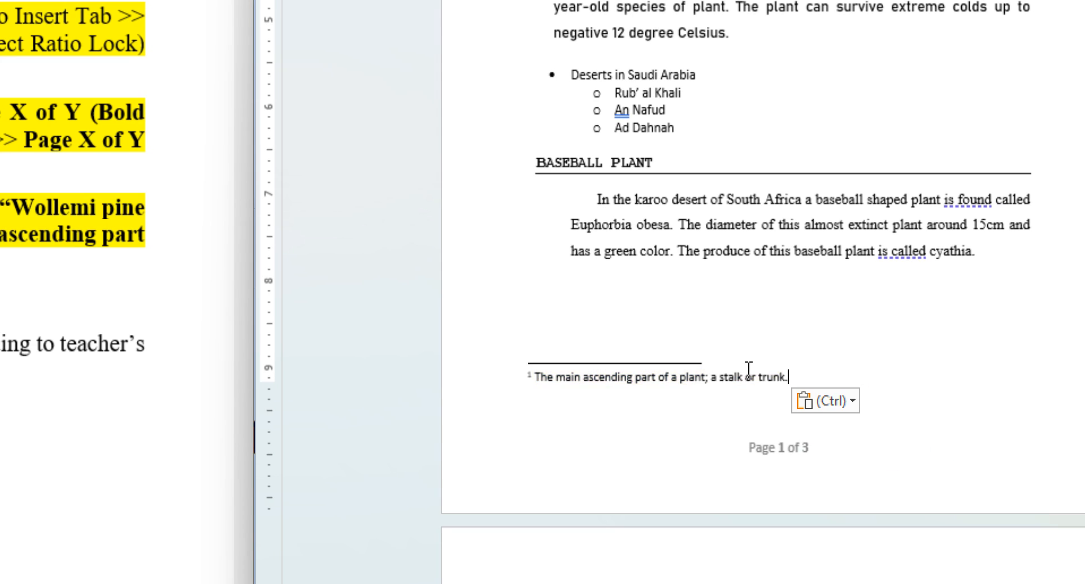
{"action": "key", "text": "ctrl"}
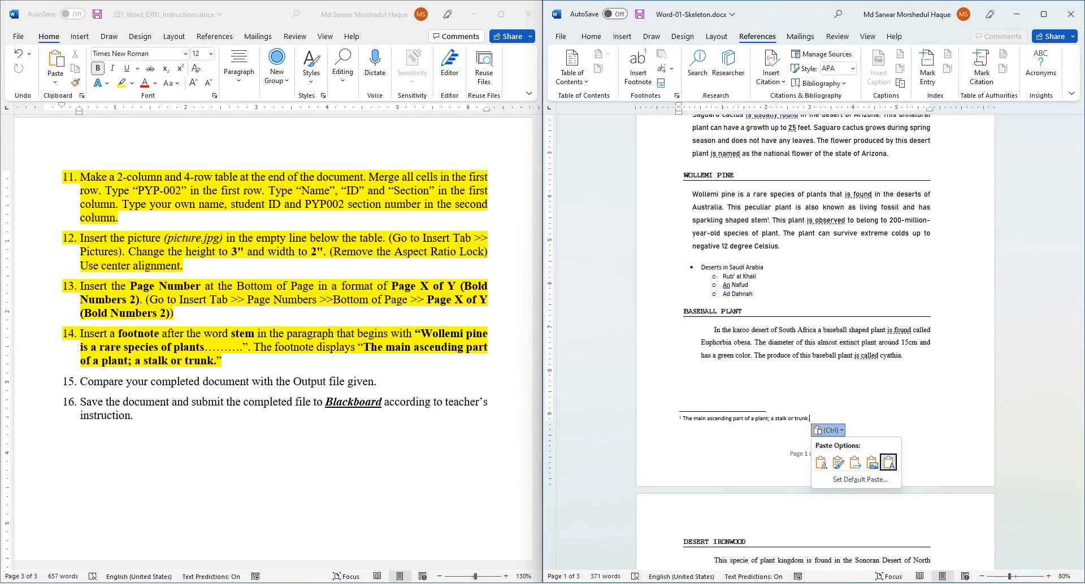
{"action": "scroll", "coordinate": [815, 342], "scroll_direction": "up", "scroll_amount": 5}
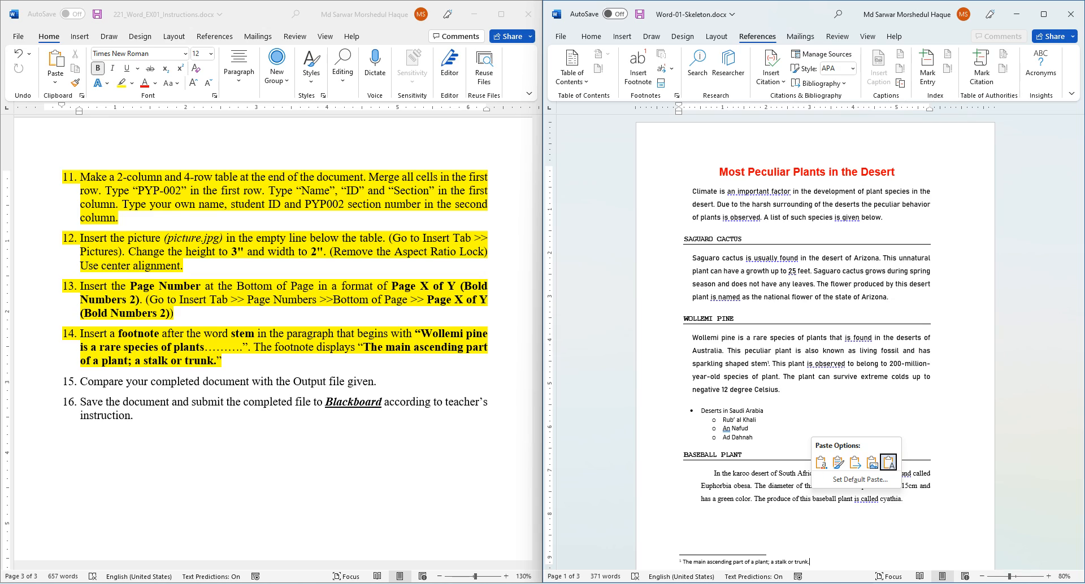
{"action": "key", "text": "Escape"}
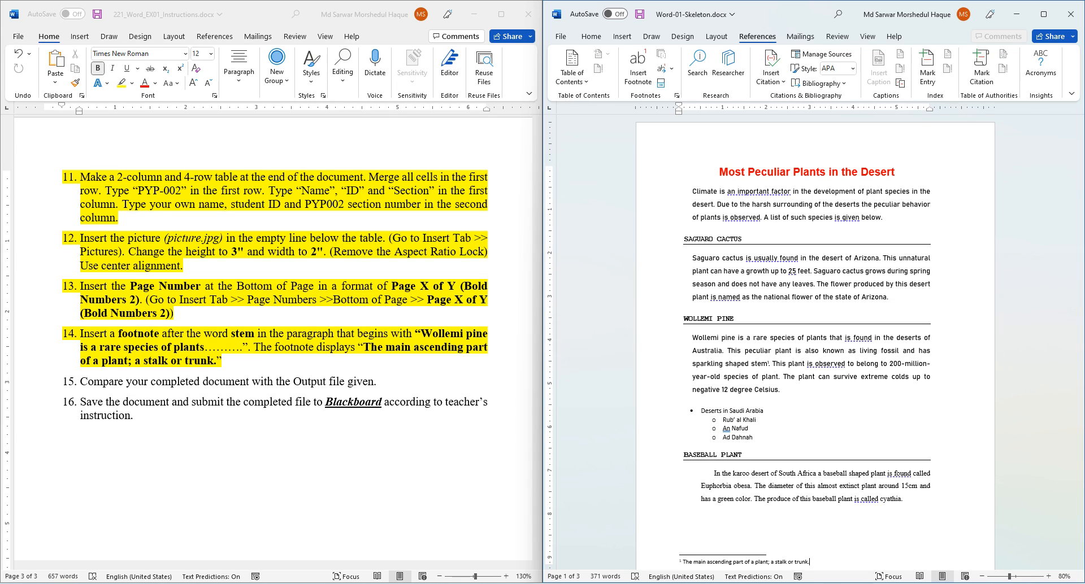
- Bring up the Word-01-Output.pdf window and move it aside for comparison
{"action": "key", "text": "alt+Tab"}
{"action": "left_click_drag", "start_coordinate": [521, 47], "coordinate": [743, 19]}
{"action": "scroll", "coordinate": [576, 316], "scroll_direction": "up", "scroll_amount": 3}
{"action": "scroll", "coordinate": [577, 316], "scroll_direction": "up", "scroll_amount": 10}
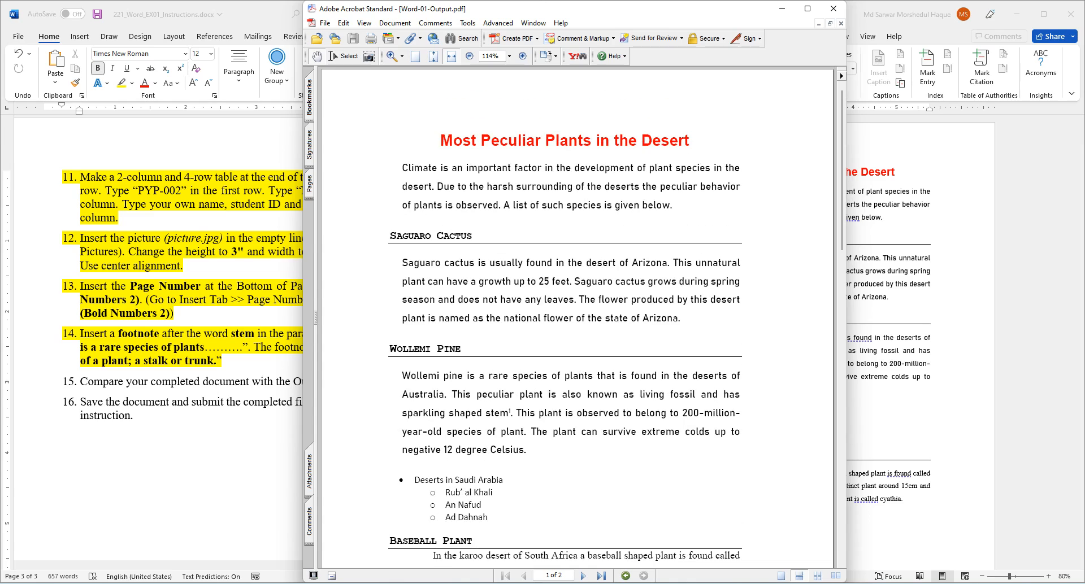